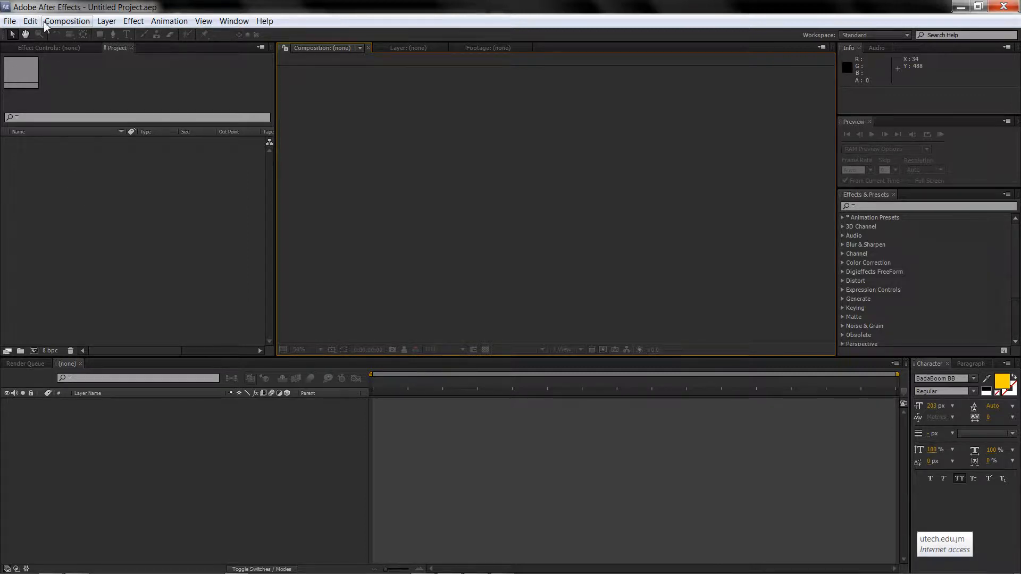
- Create a composition named "Some Words" with a duration of 0;00;10;00
{"action": "left_click", "coordinate": [63, 22]}
{"action": "left_click", "coordinate": [64, 33]}
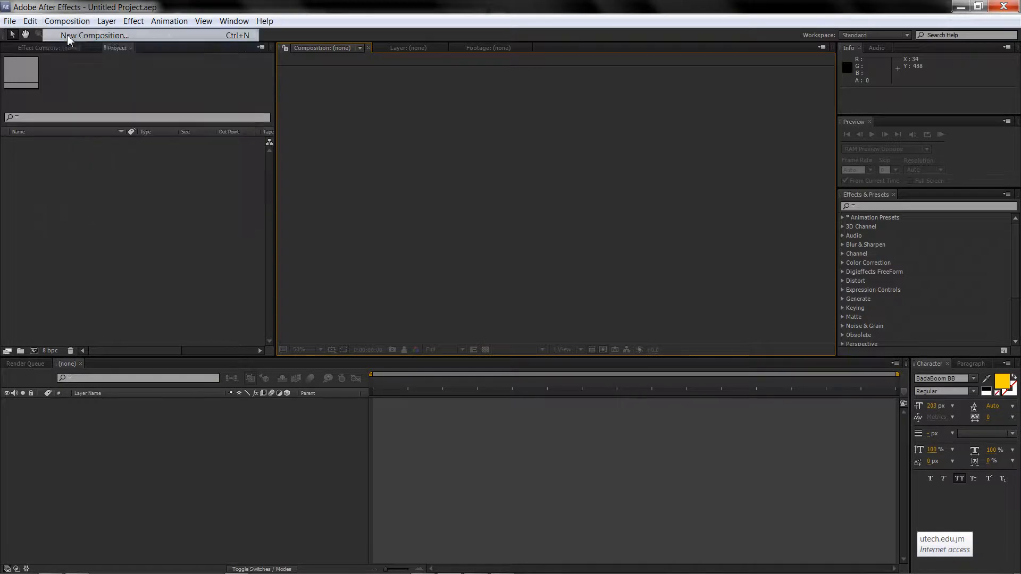
{"action": "left_click", "coordinate": [381, 122]}
{"action": "left_click_drag", "start_coordinate": [381, 125], "coordinate": [264, 128]}
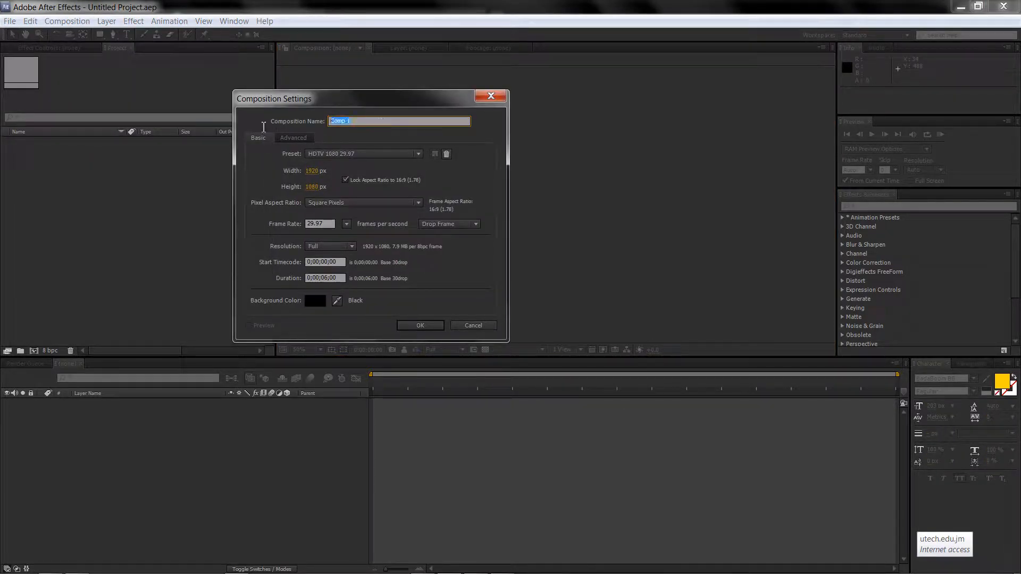
{"action": "type", "text": "Some"}
{"action": "left_click", "coordinate": [327, 278]}
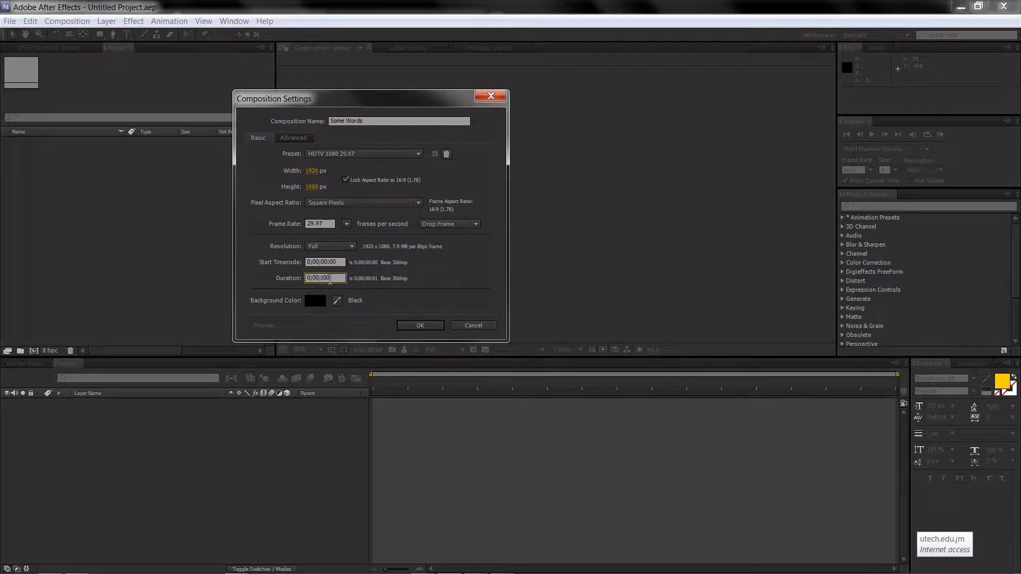
{"action": "left_click", "coordinate": [420, 326]}
- Add a text layer reading "SOME WORDS" to the composition
{"action": "right_click", "coordinate": [436, 211]}
{"action": "mouse_move", "coordinate": [496, 221]}
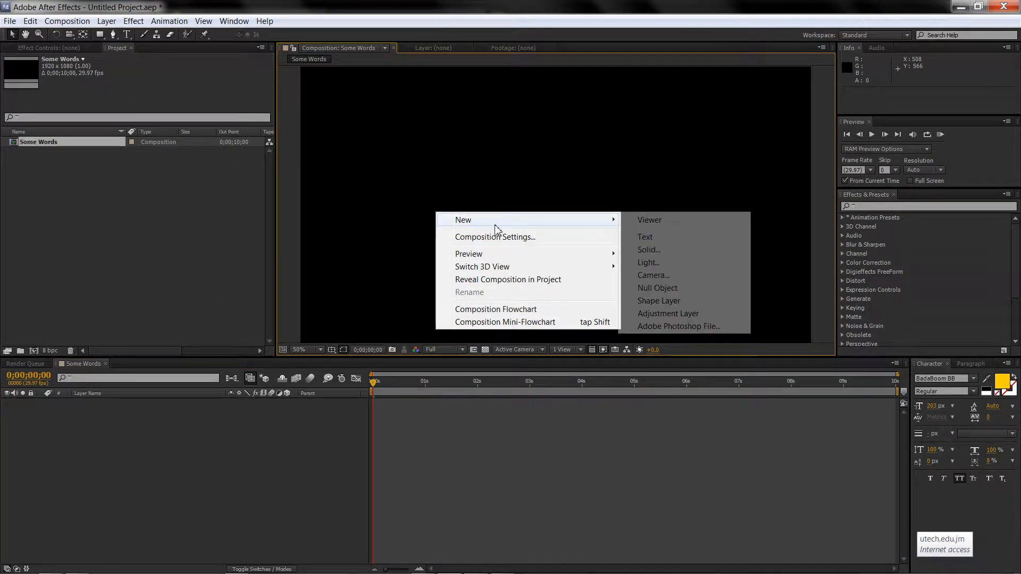
{"action": "left_click", "coordinate": [644, 237]}
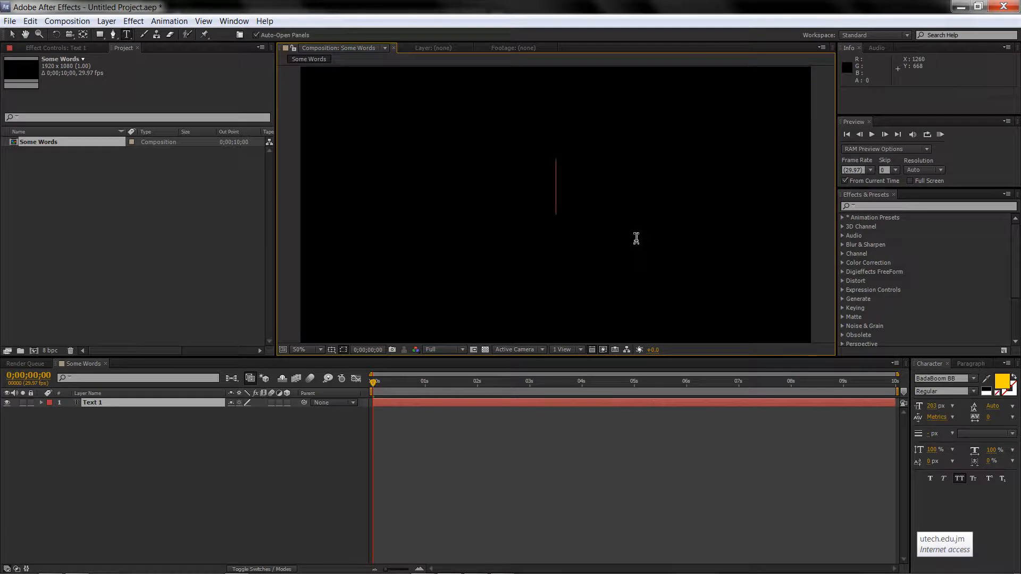
{"action": "type", "text": "SOME"}
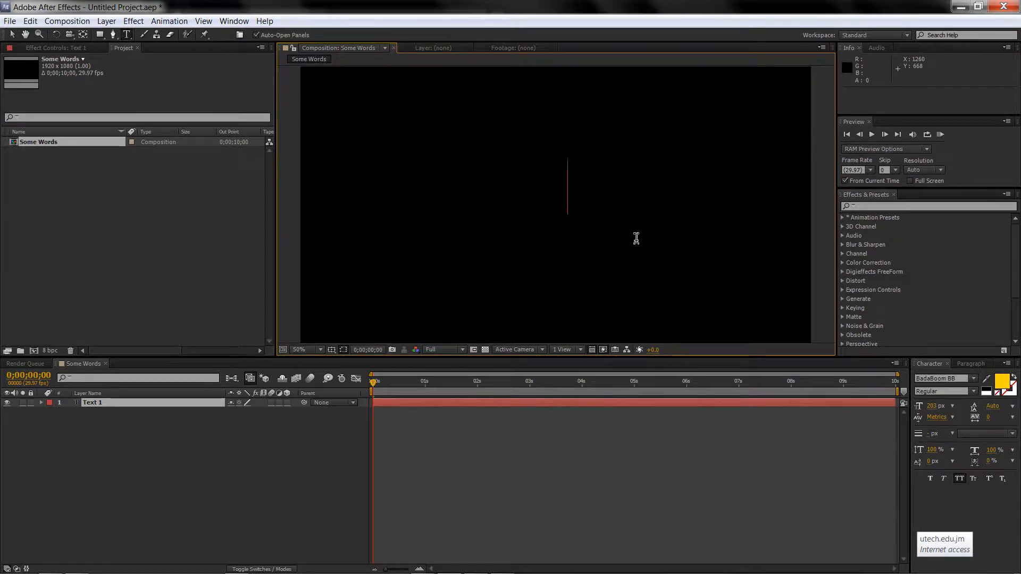
{"action": "type", "text": " WORD"}
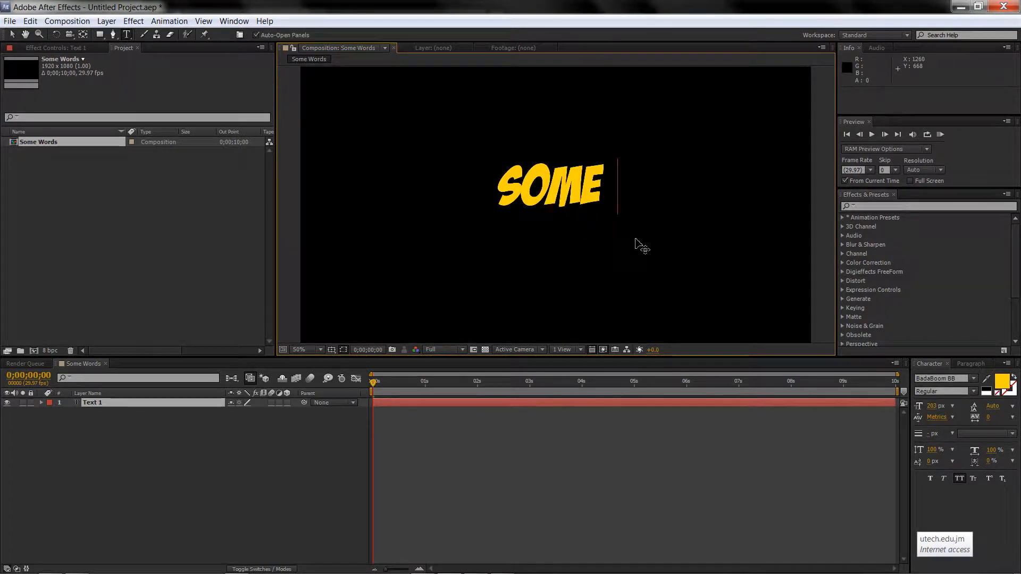
{"action": "type", "text": "S"}
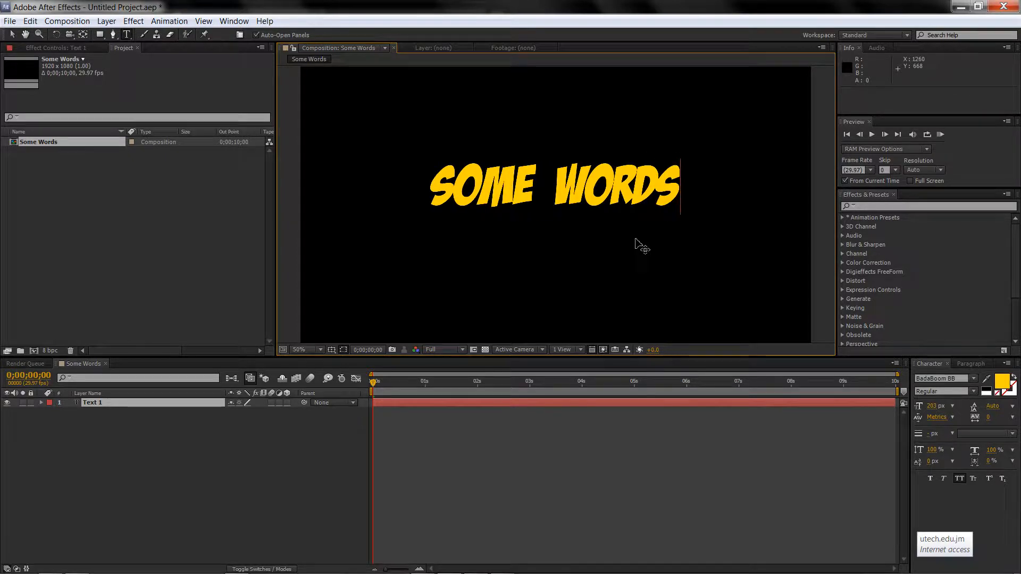
{"action": "left_click", "coordinate": [13, 35]}
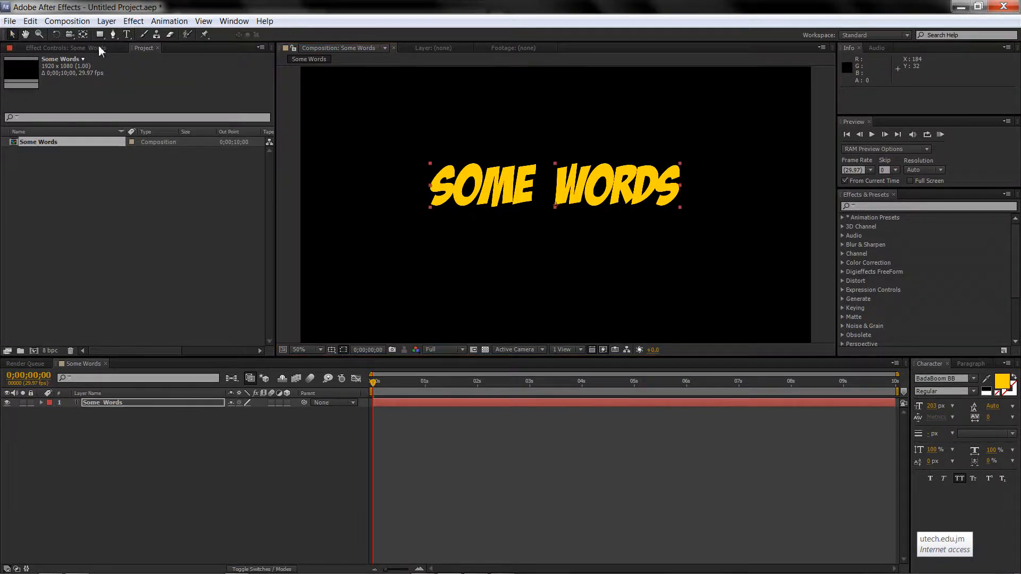
{"action": "left_click", "coordinate": [296, 153]}
{"action": "left_click_drag", "start_coordinate": [495, 204], "coordinate": [455, 173]}
{"action": "key", "text": "ctrl+z"}
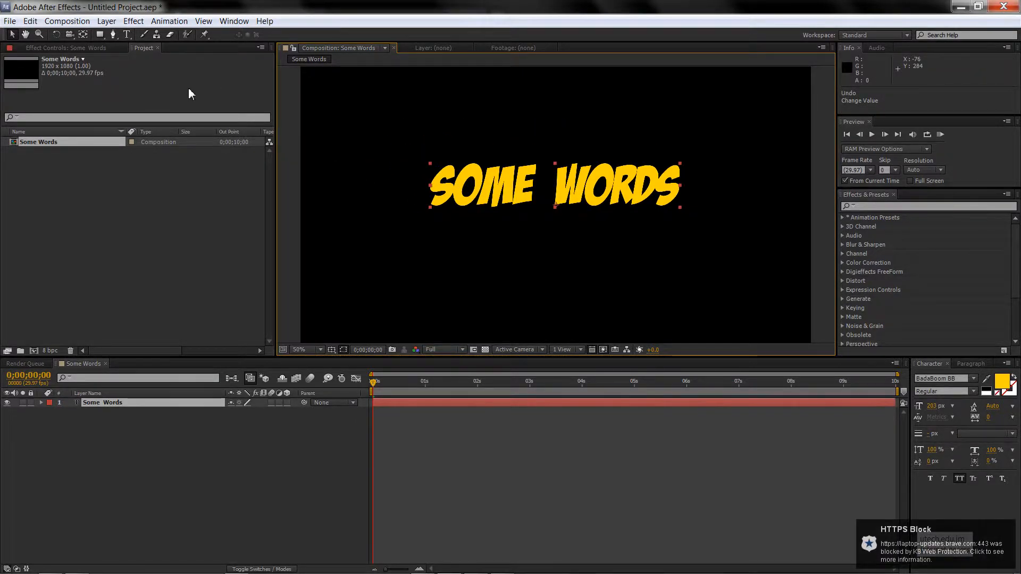
- Draw a rectangular mask on the text layer around the word SOME with the Rectangle tool
{"action": "left_click", "coordinate": [100, 35]}
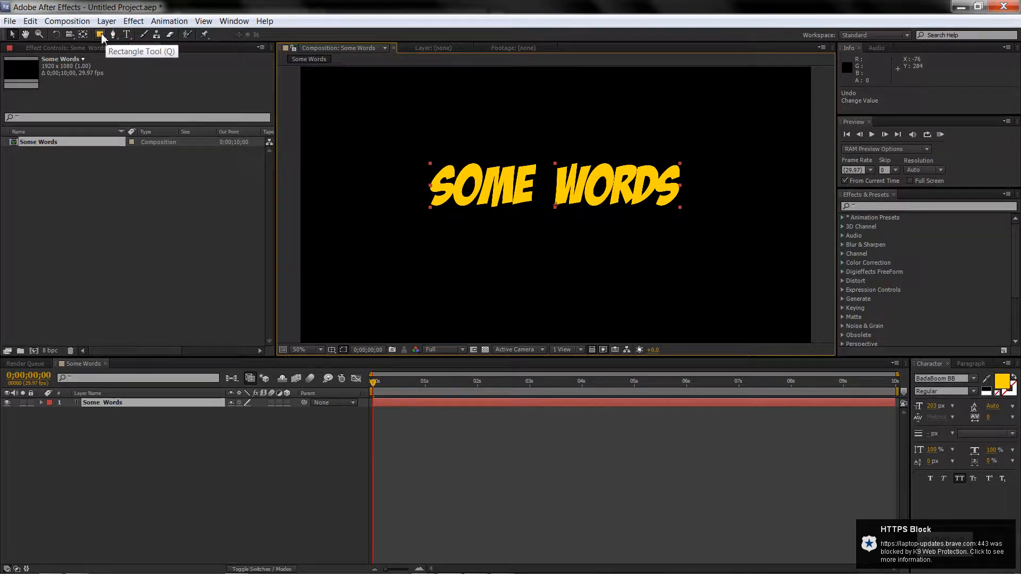
{"action": "left_click", "coordinate": [101, 33]}
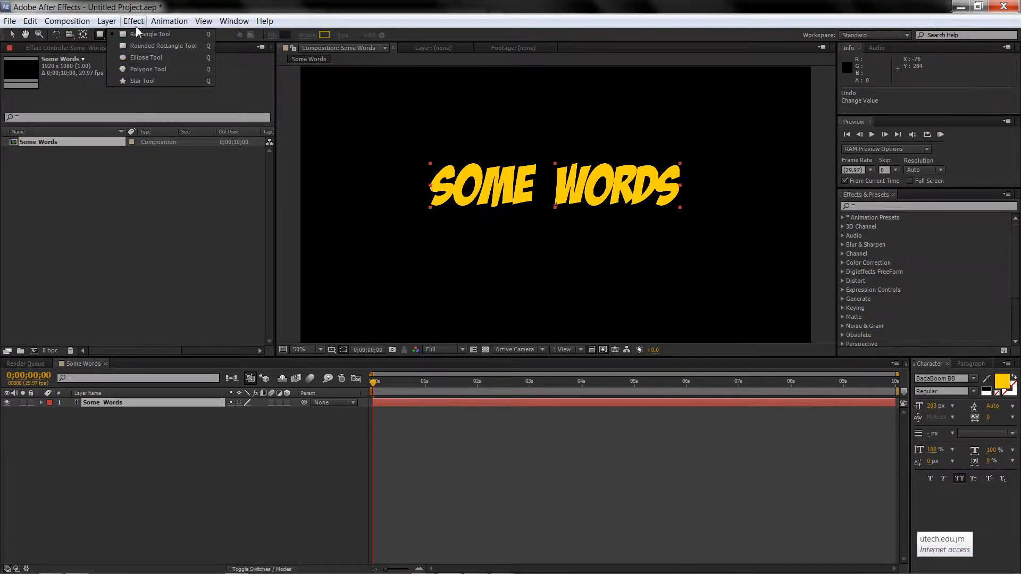
{"action": "left_click", "coordinate": [107, 22]}
{"action": "left_click", "coordinate": [107, 21]}
{"action": "left_click", "coordinate": [91, 191]}
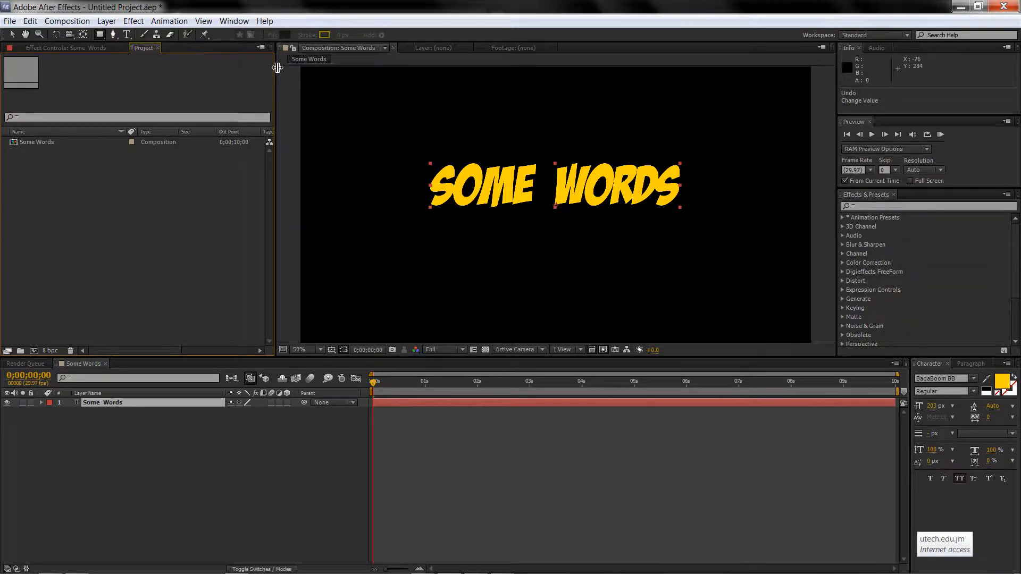
{"action": "left_click", "coordinate": [99, 35]}
{"action": "left_click", "coordinate": [127, 37]}
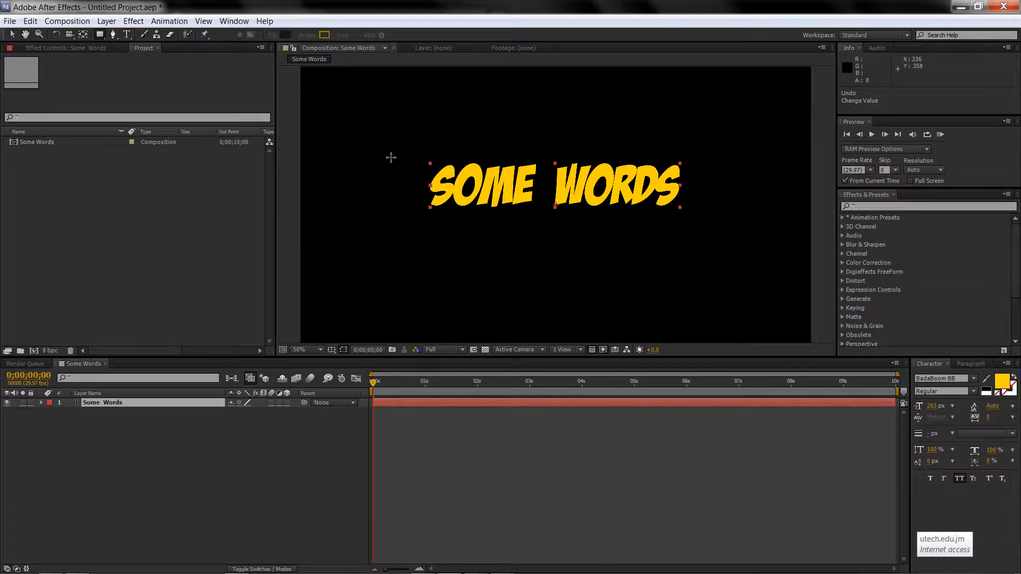
{"action": "left_click_drag", "start_coordinate": [395, 139], "coordinate": [554, 226]}
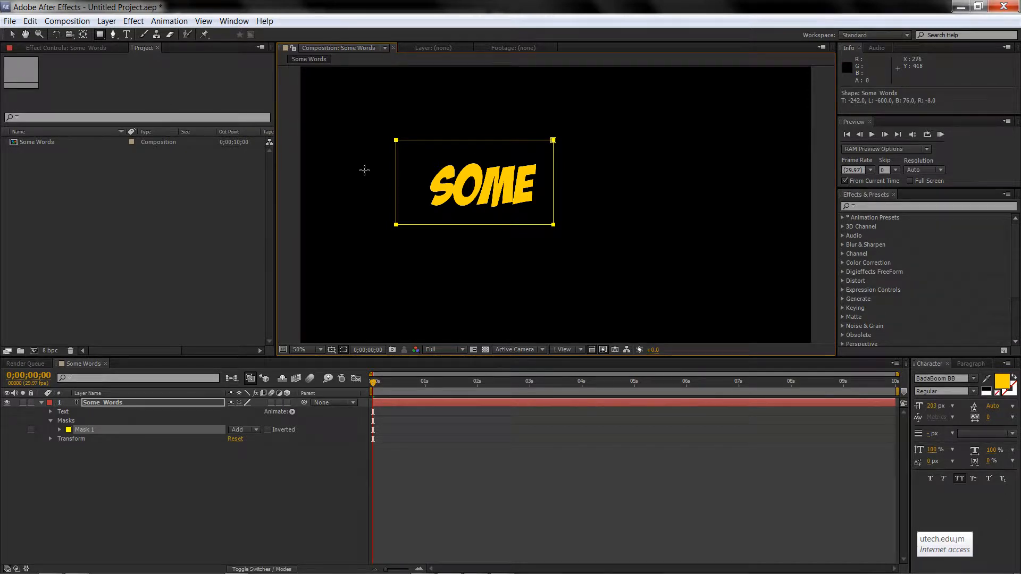
- Shift the whole rectangular mask around SOME slightly to the left
{"action": "left_click", "coordinate": [15, 35]}
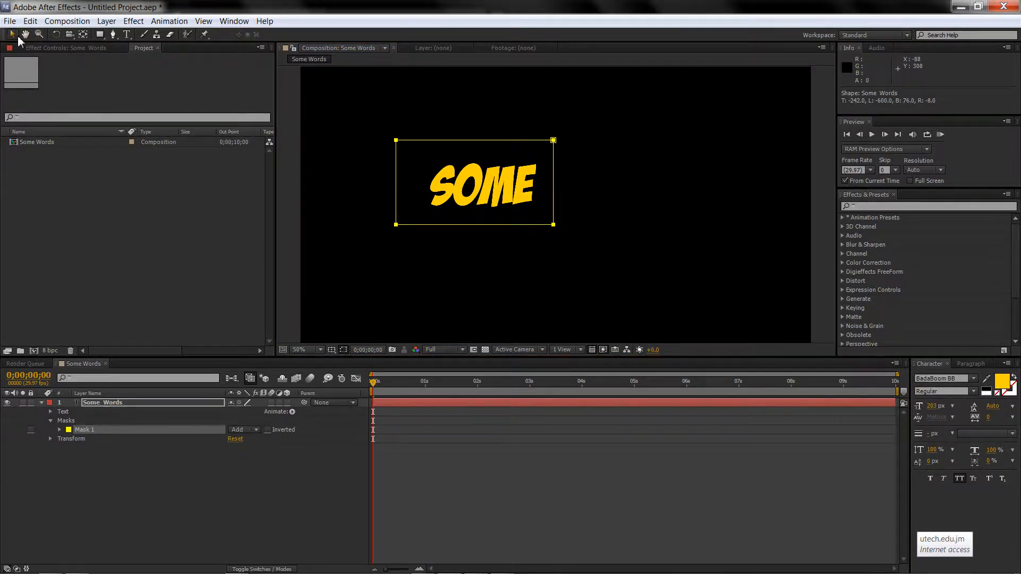
{"action": "left_click", "coordinate": [399, 226]}
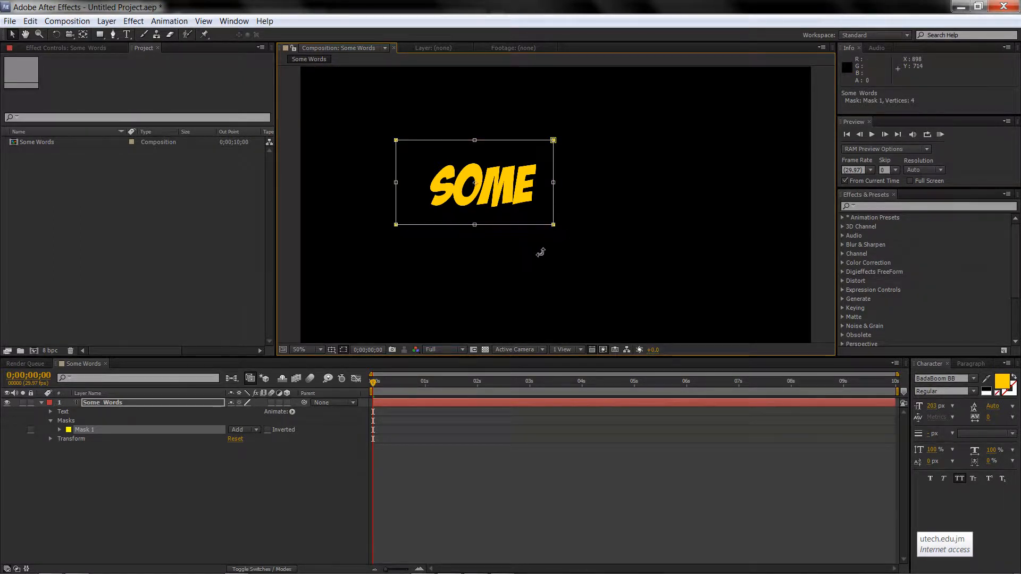
{"action": "double_click", "coordinate": [539, 252]}
{"action": "mouse_move", "coordinate": [554, 225]}
{"action": "left_mouse_down"}
{"action": "mouse_move", "coordinate": [678, 227]}
{"action": "mouse_move", "coordinate": [551, 227]}
{"action": "left_mouse_up"}
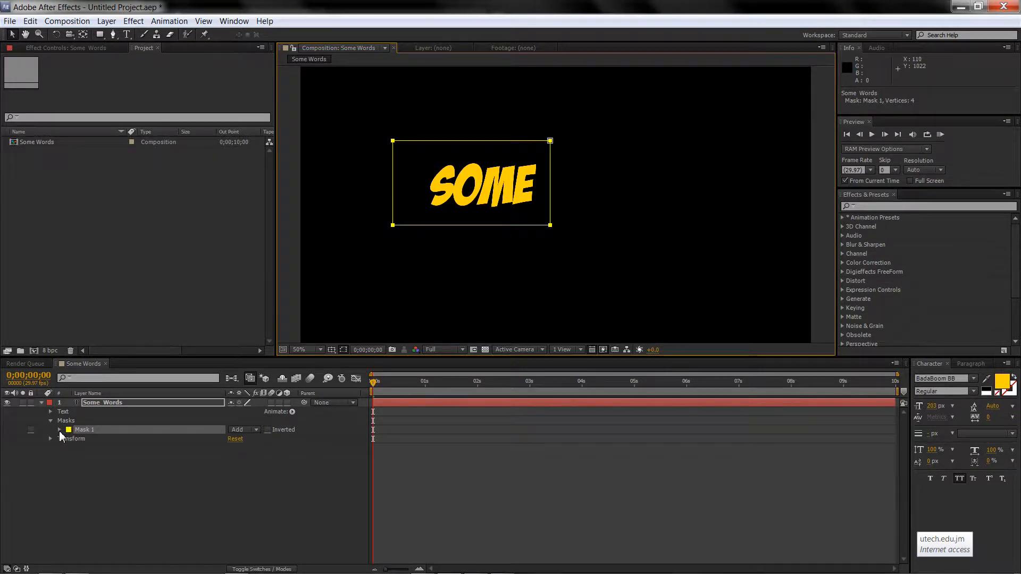
- Animate Mask 1's Mask Path, keyframing it at 0;00;00;00 over SOME and moving it over WORDS at 0;00;02;00
{"action": "left_click", "coordinate": [60, 430]}
{"action": "left_click", "coordinate": [77, 439]}
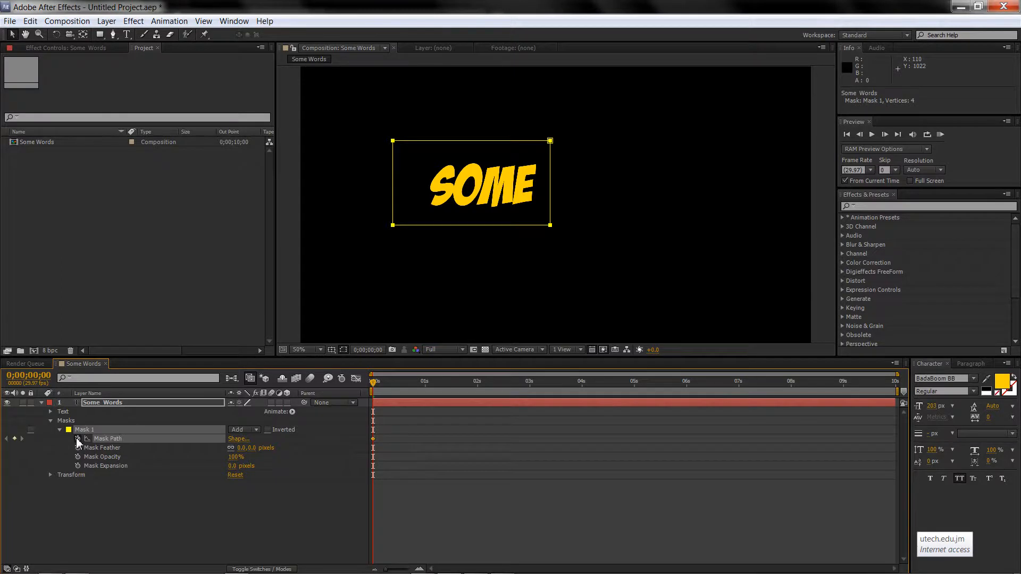
{"action": "left_click_drag", "start_coordinate": [375, 380], "coordinate": [474, 390]}
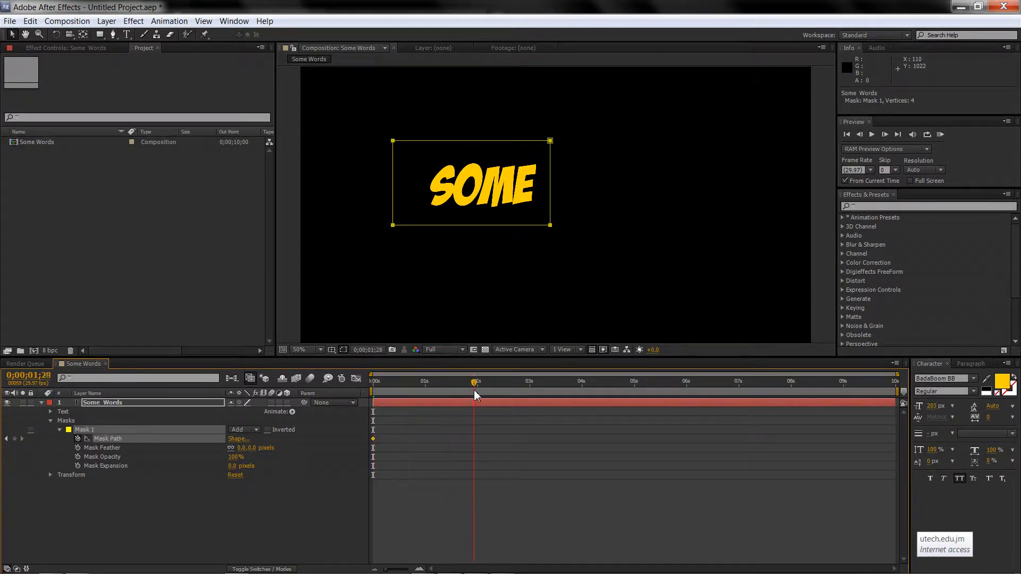
{"action": "double_click", "coordinate": [551, 226]}
{"action": "left_click_drag", "start_coordinate": [549, 208], "coordinate": [696, 212]}
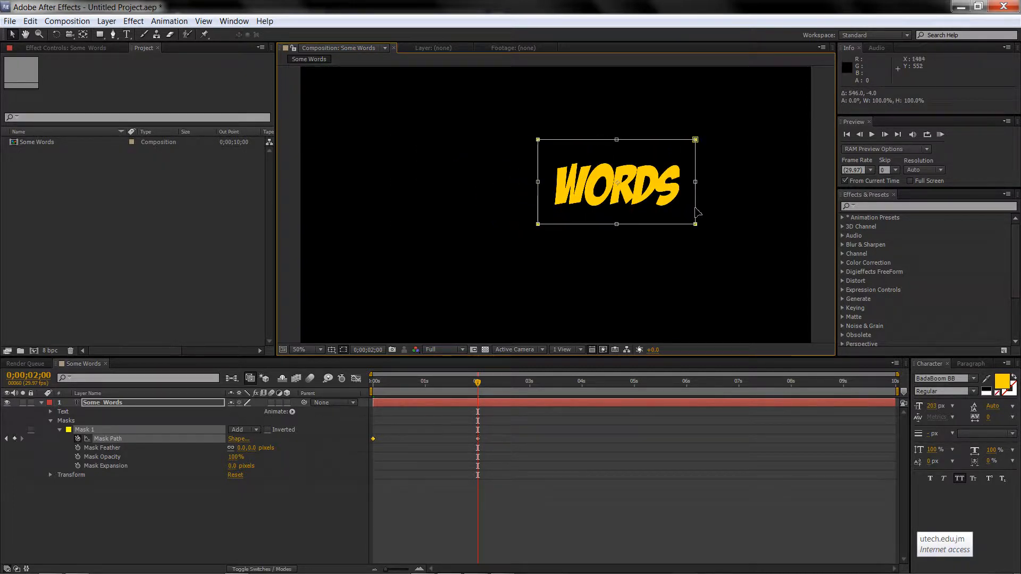
- Scrub through the mask animation with the layer deselected to review the reveal without the mask outline
{"action": "left_click_drag", "start_coordinate": [478, 386], "coordinate": [320, 395]}
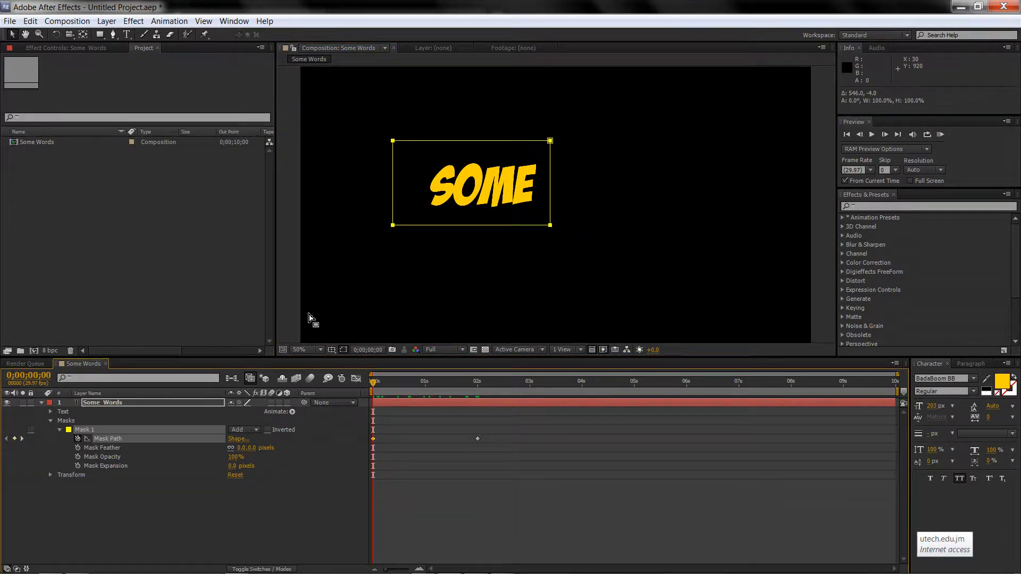
{"action": "left_click", "coordinate": [291, 299]}
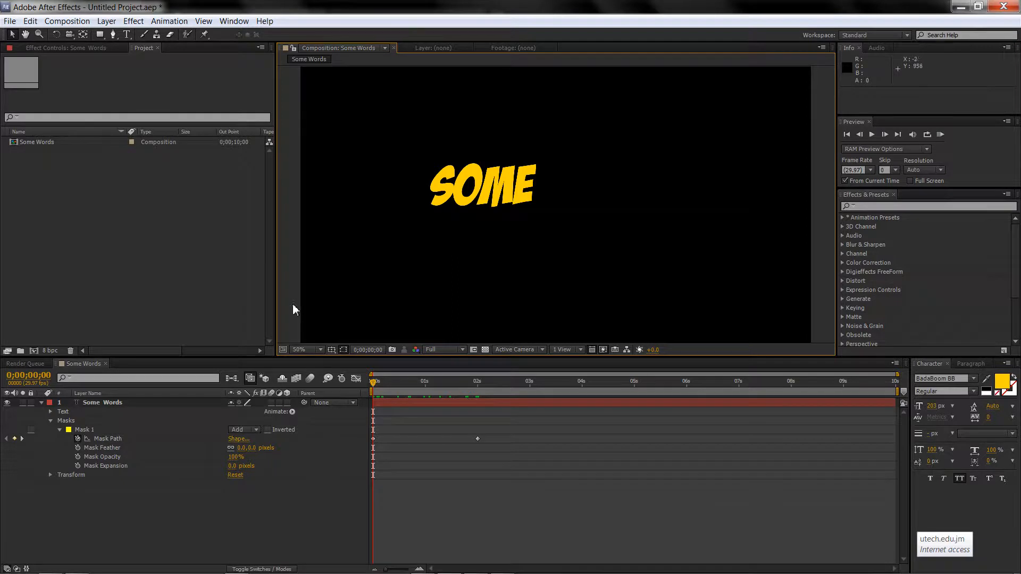
{"action": "left_click_drag", "start_coordinate": [374, 382], "coordinate": [333, 403]}
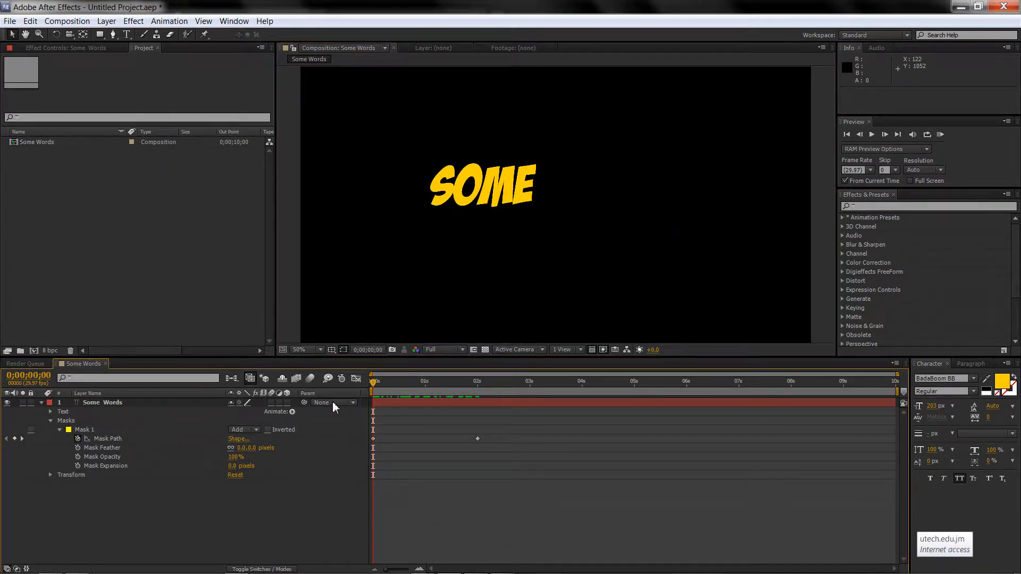
- Keyframe Mask 1 at 0;00;01;00 by shifting the whole mask slightly to the left
{"action": "left_click", "coordinate": [97, 427]}
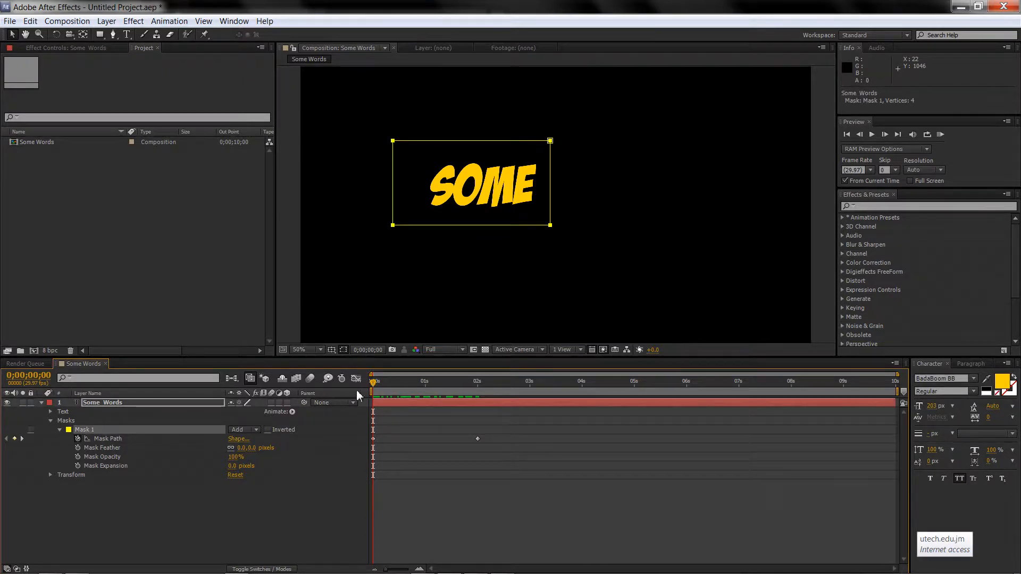
{"action": "mouse_move", "coordinate": [374, 387]}
{"action": "left_mouse_down"}
{"action": "mouse_move", "coordinate": [383, 386]}
{"action": "mouse_move", "coordinate": [354, 382]}
{"action": "left_mouse_up"}
{"action": "left_click_drag", "start_coordinate": [375, 381], "coordinate": [424, 383]}
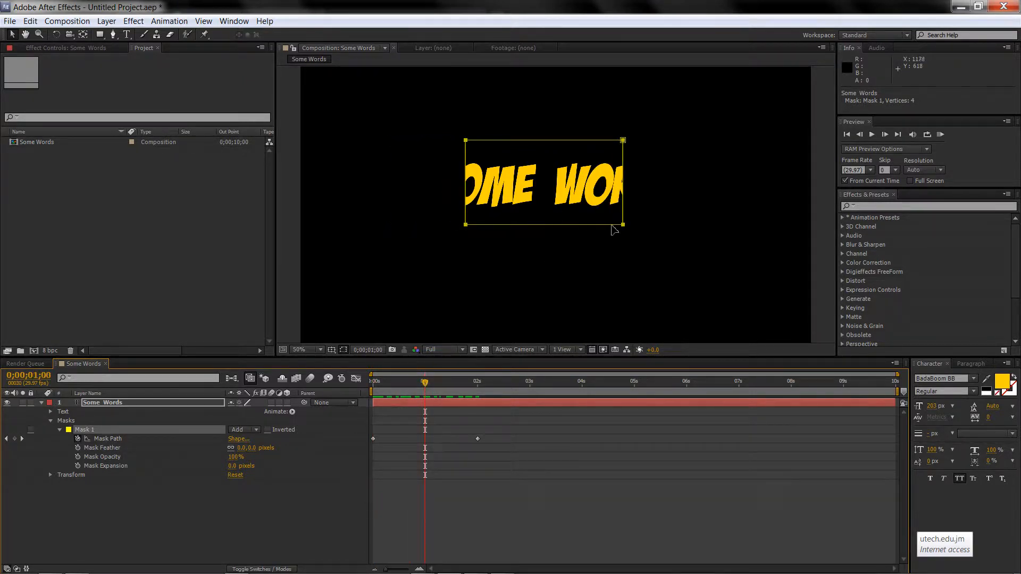
{"action": "left_click_drag", "start_coordinate": [623, 225], "coordinate": [620, 227]}
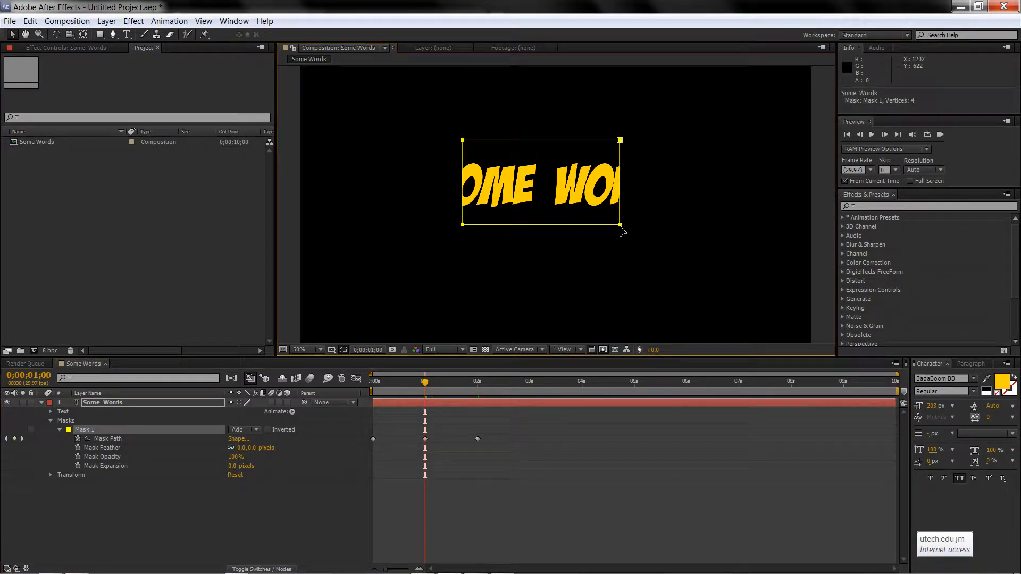
- Reshape the rectangular mask into a diamond at 0;00;01;00 by repositioning its four corner points individually
{"action": "key", "text": "a"}
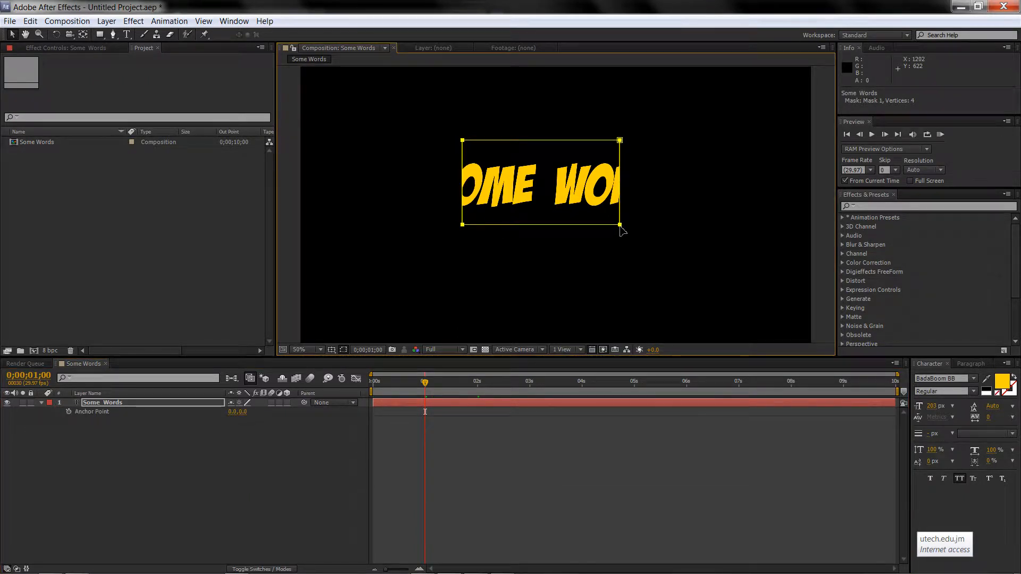
{"action": "left_click", "coordinate": [600, 239]}
{"action": "key", "text": "Return"}
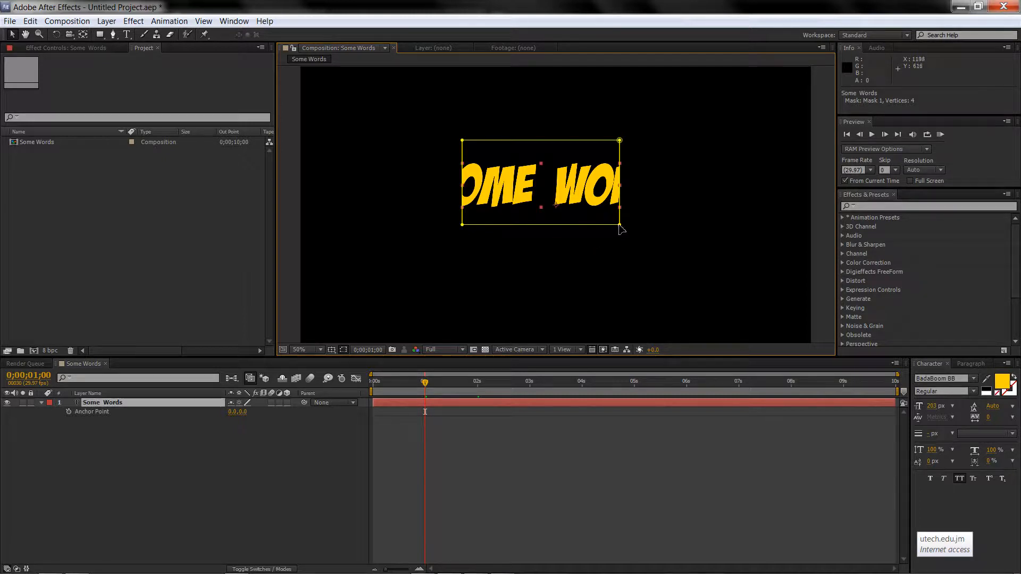
{"action": "left_click_drag", "start_coordinate": [620, 225], "coordinate": [548, 248]}
{"action": "left_click_drag", "start_coordinate": [620, 140], "coordinate": [647, 189]}
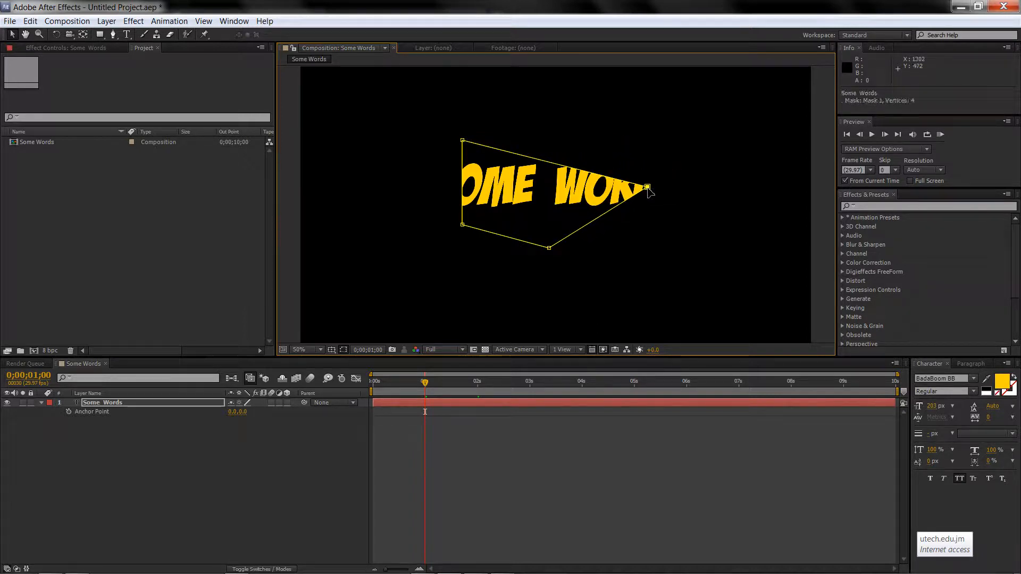
{"action": "left_click_drag", "start_coordinate": [463, 141], "coordinate": [553, 129]}
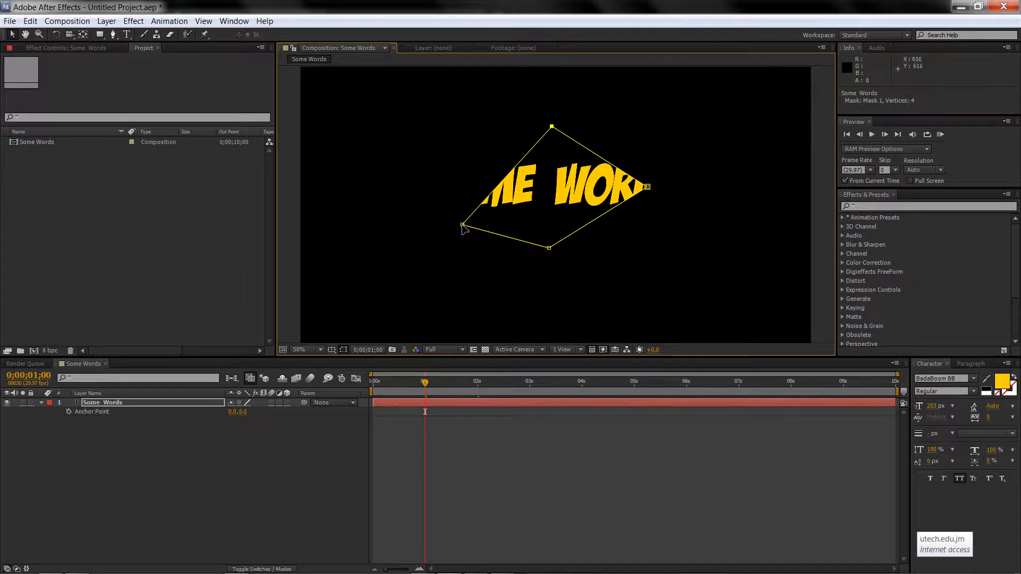
{"action": "left_click_drag", "start_coordinate": [462, 224], "coordinate": [448, 190]}
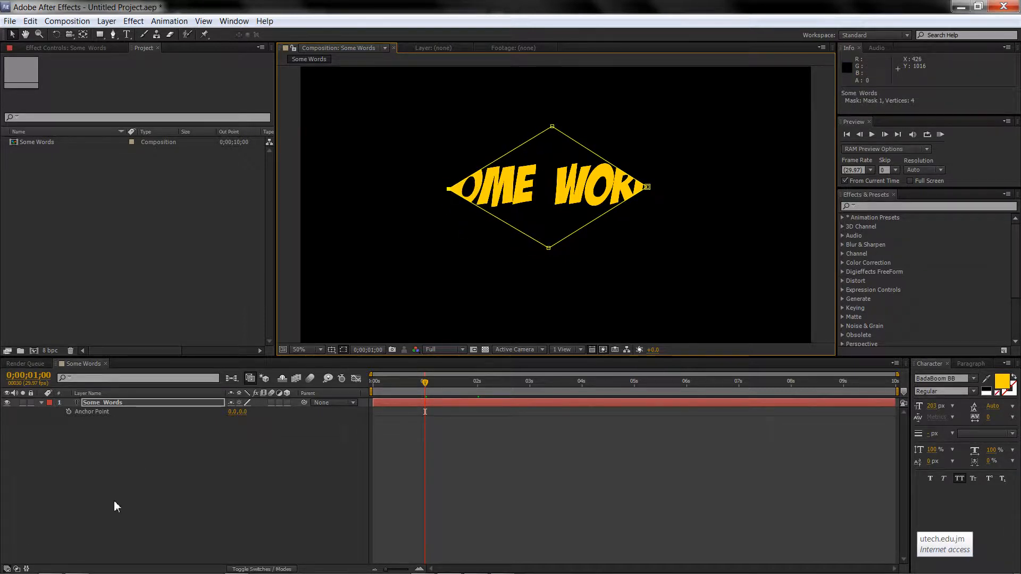
- Show the layer's Mask Path keyframes and check the mask shape at the start and around two seconds
{"action": "key", "text": "m"}
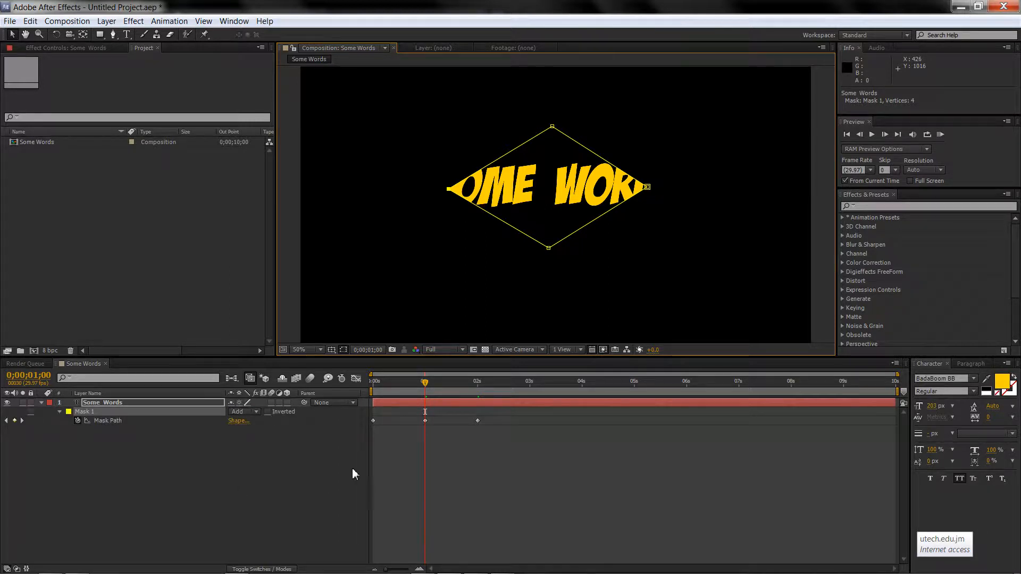
{"action": "left_click", "coordinate": [376, 388]}
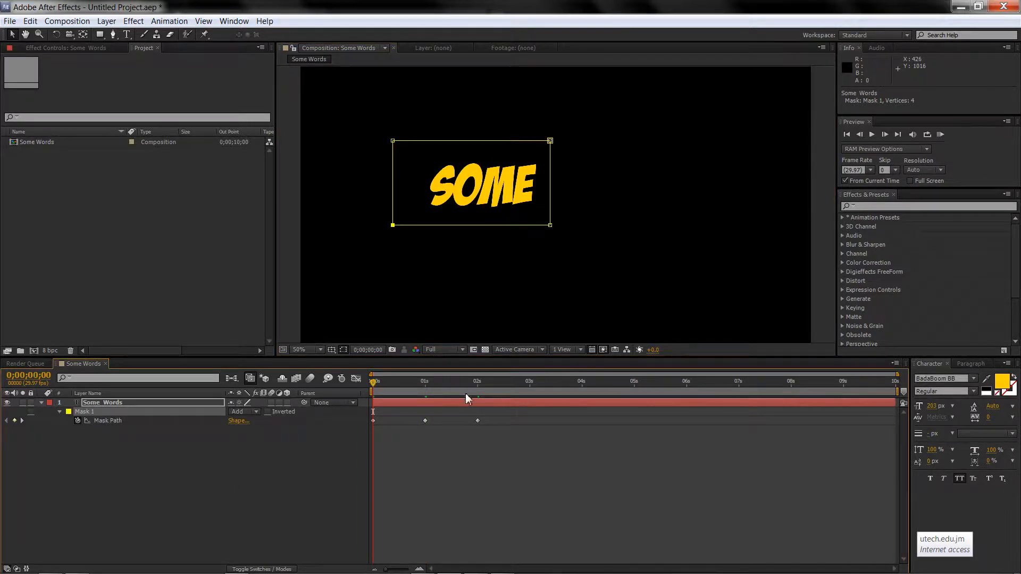
{"action": "left_click", "coordinate": [480, 387]}
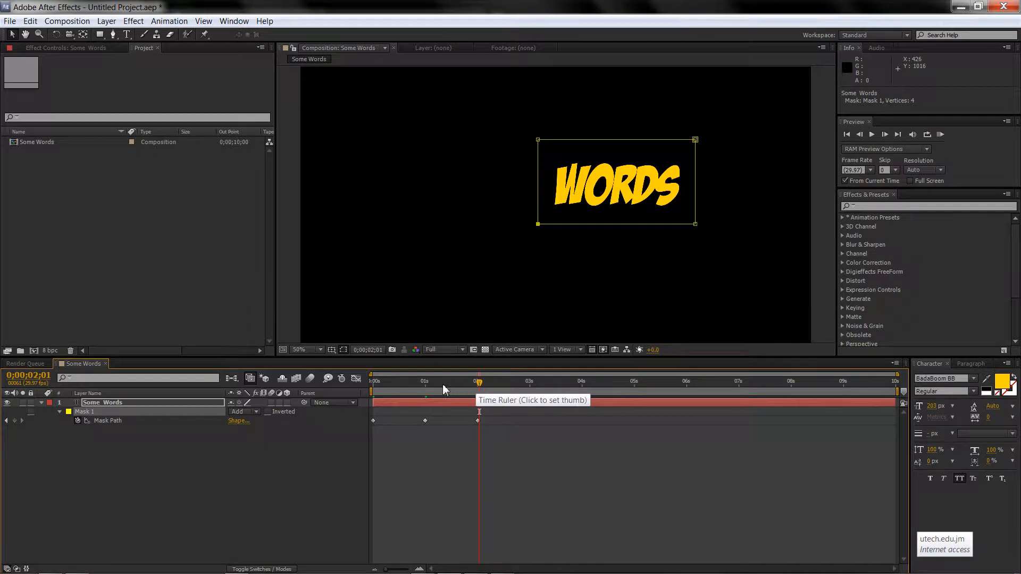
- Review the mask animation by scrubbing from the start to one second and jumping to the two-second Mask Path keyframe
{"action": "left_click", "coordinate": [424, 388]}
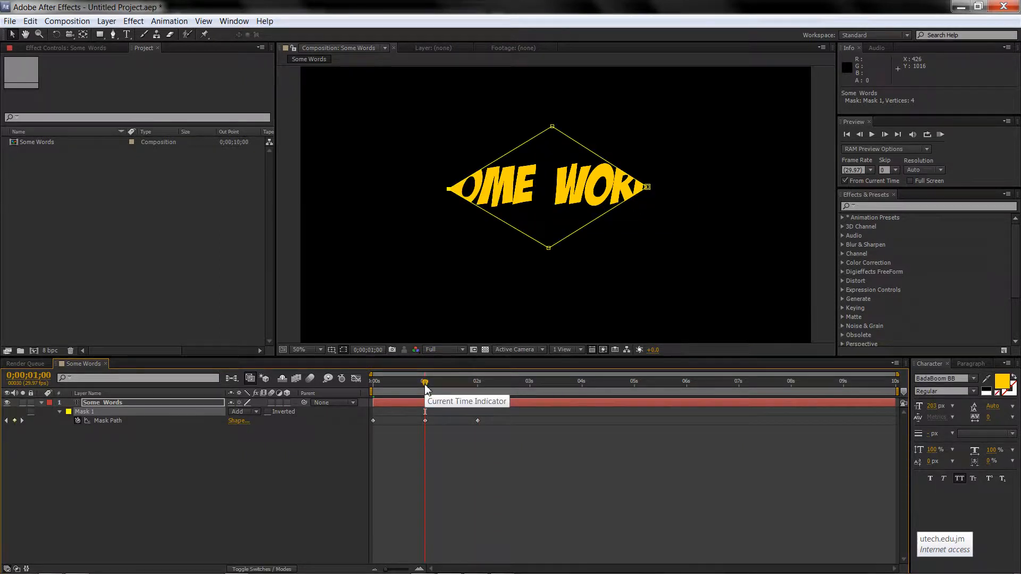
{"action": "left_click_drag", "start_coordinate": [425, 387], "coordinate": [344, 382]}
{"action": "left_click_drag", "start_coordinate": [434, 389], "coordinate": [425, 392]}
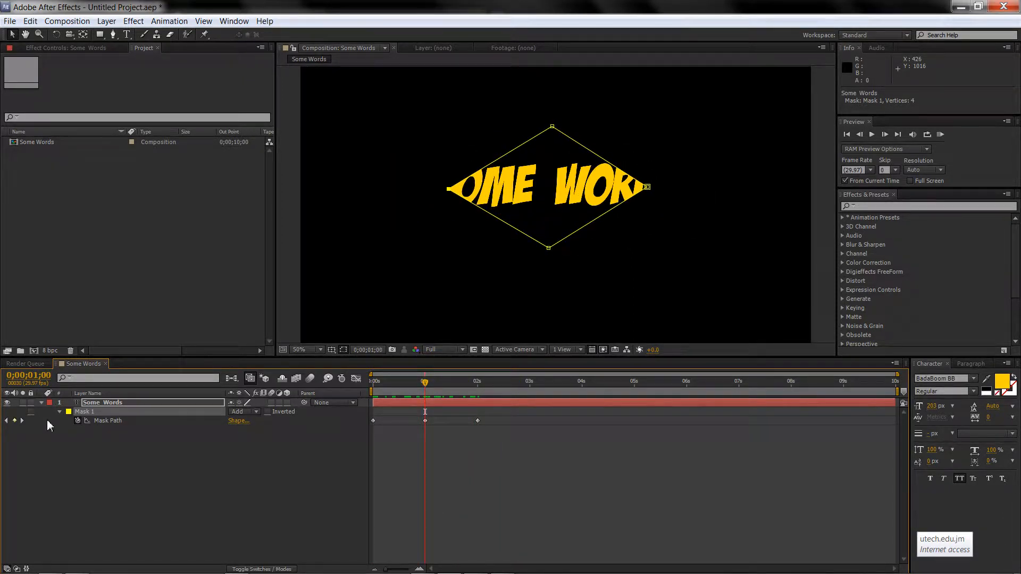
{"action": "left_click", "coordinate": [22, 420]}
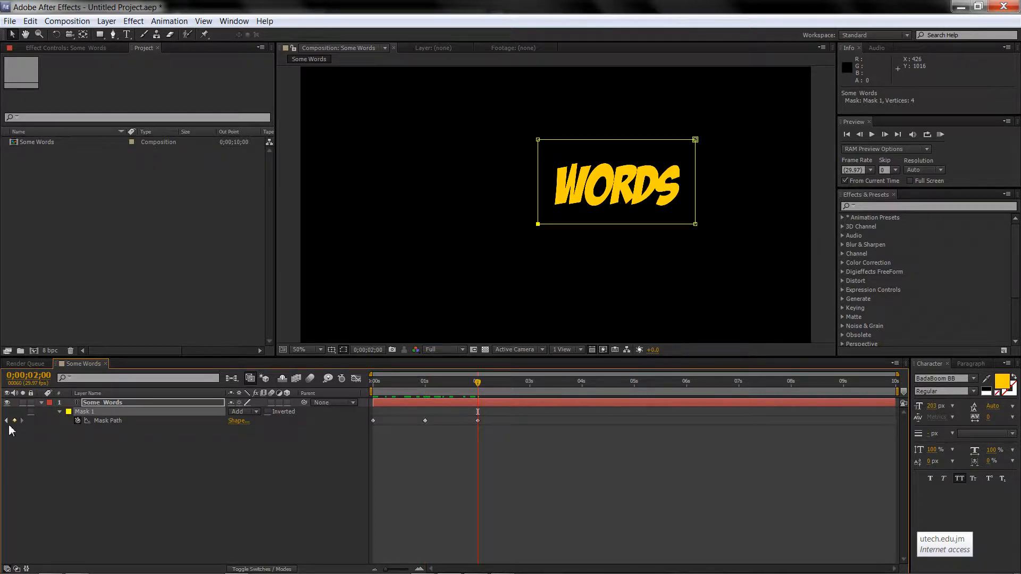
- Reveal all Mask 1 properties and set its Mask Feather to 117 pixels while viewing the diamond at 0;00;01;00
{"action": "left_click", "coordinate": [37, 444]}
{"action": "left_click", "coordinate": [59, 412]}
{"action": "left_click", "coordinate": [60, 412]}
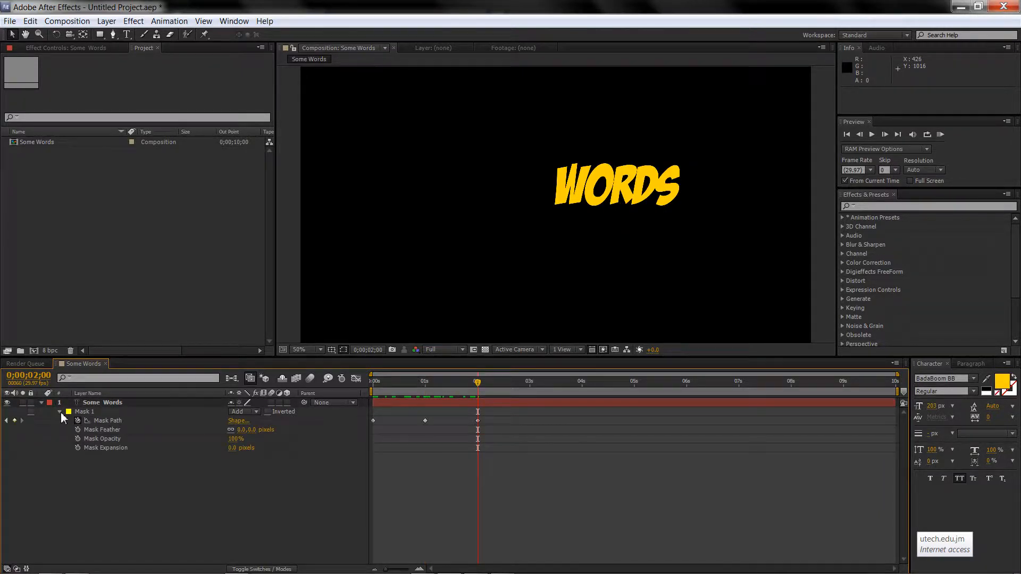
{"action": "left_click", "coordinate": [117, 430]}
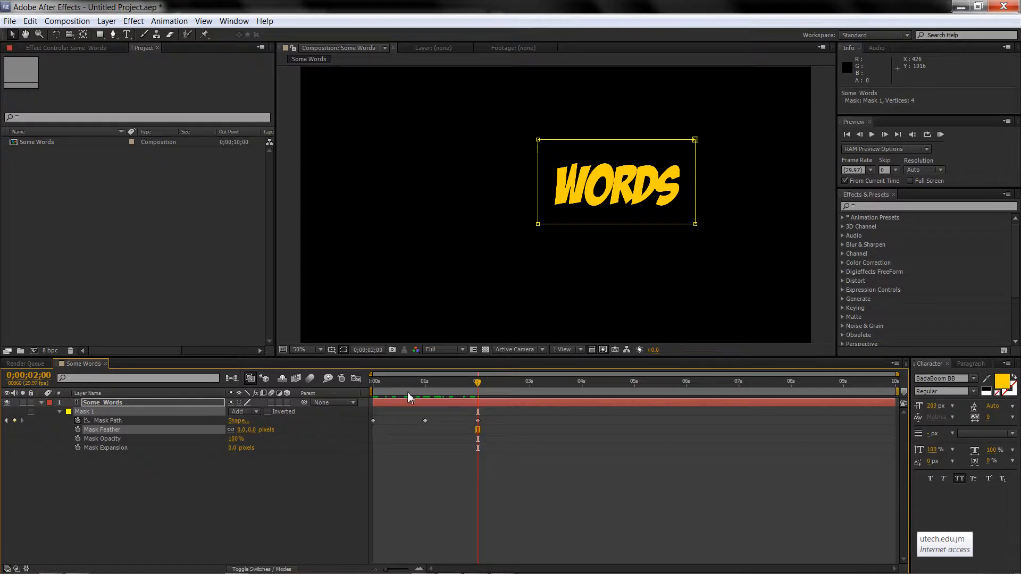
{"action": "left_click_drag", "start_coordinate": [477, 381], "coordinate": [425, 388]}
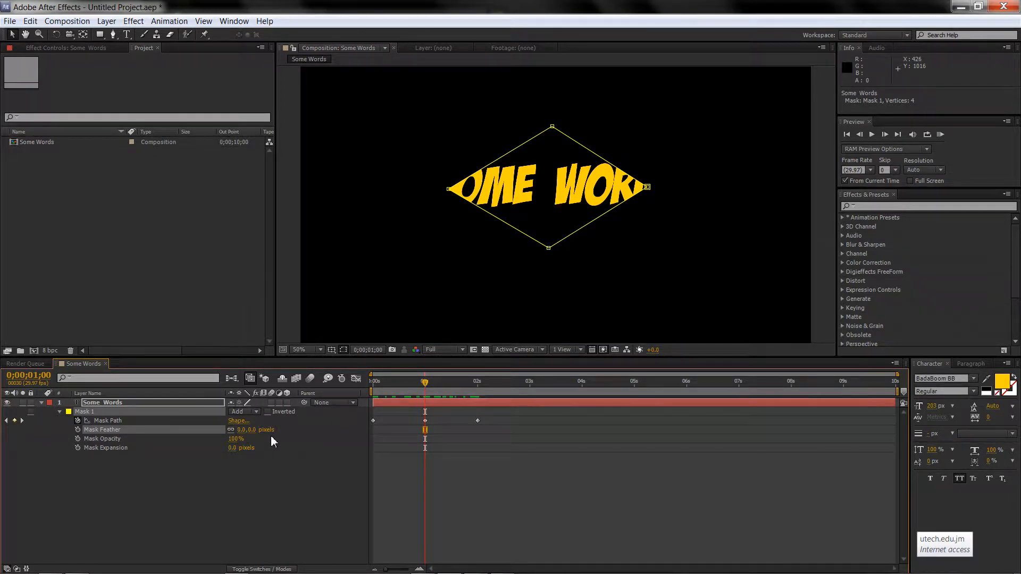
{"action": "left_click_drag", "start_coordinate": [254, 431], "coordinate": [315, 437]}
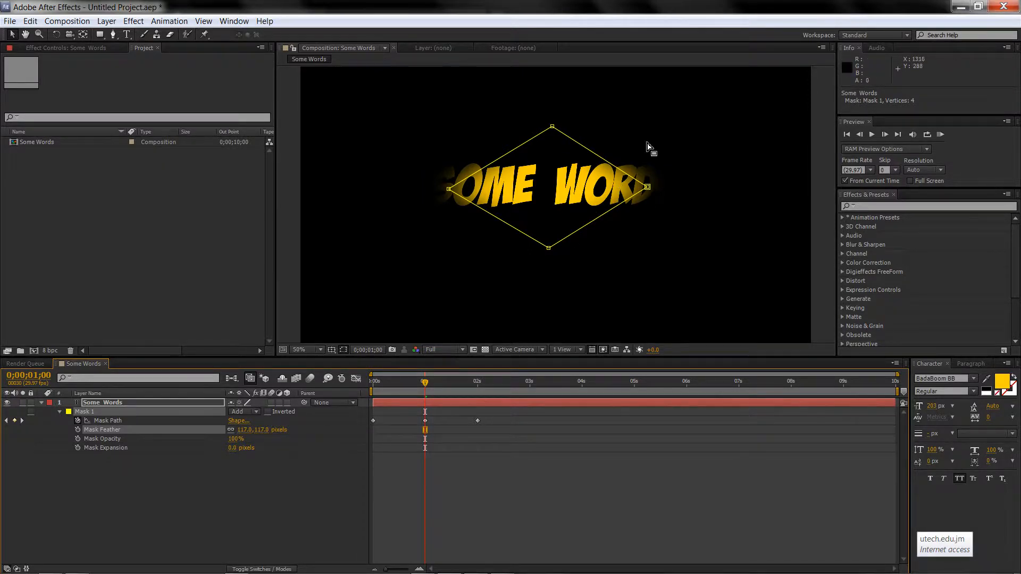
- Raise the Mask Feather to 137 pixels at the start of the timeline and check the softened edges at one second
{"action": "left_click_drag", "start_coordinate": [425, 388], "coordinate": [372, 419]}
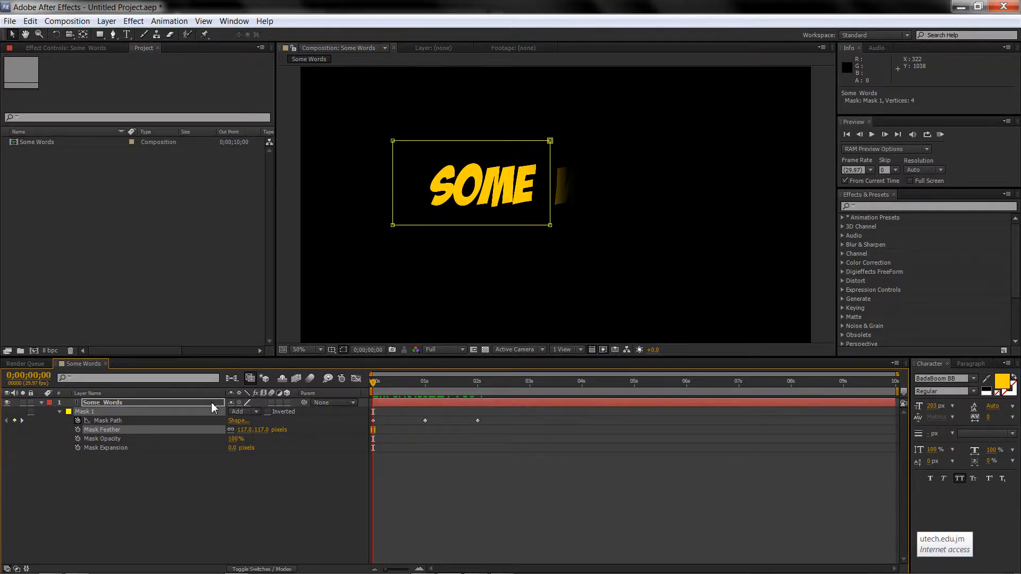
{"action": "left_click_drag", "start_coordinate": [261, 430], "coordinate": [273, 430]}
{"action": "left_click_drag", "start_coordinate": [374, 391], "coordinate": [423, 393]}
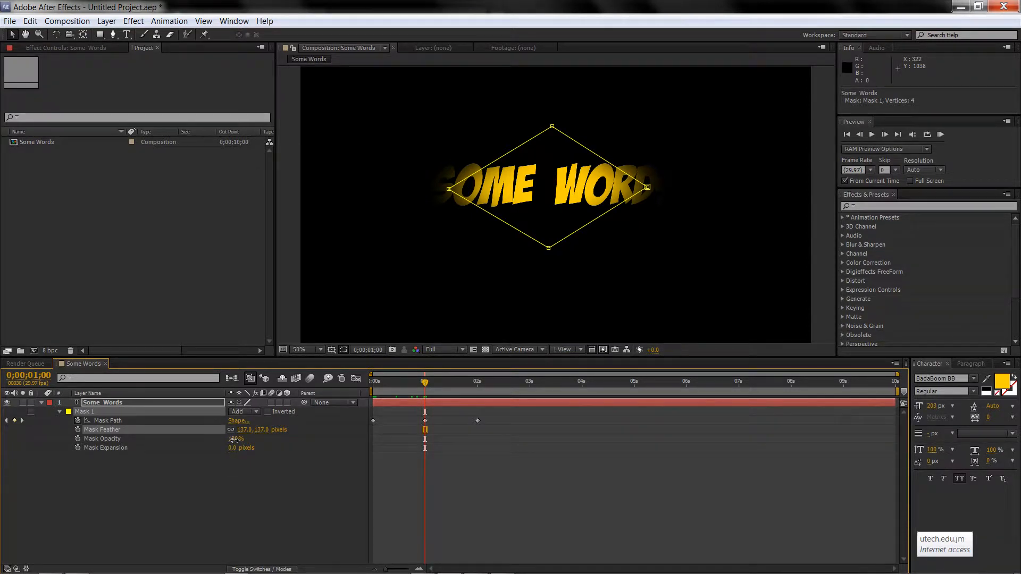
- Try out Mask 1's opacity setting, return it to 100%, and deselect the layer
{"action": "mouse_move", "coordinate": [234, 439]}
{"action": "left_mouse_down"}
{"action": "mouse_move", "coordinate": [152, 439]}
{"action": "mouse_move", "coordinate": [236, 442]}
{"action": "left_mouse_up"}
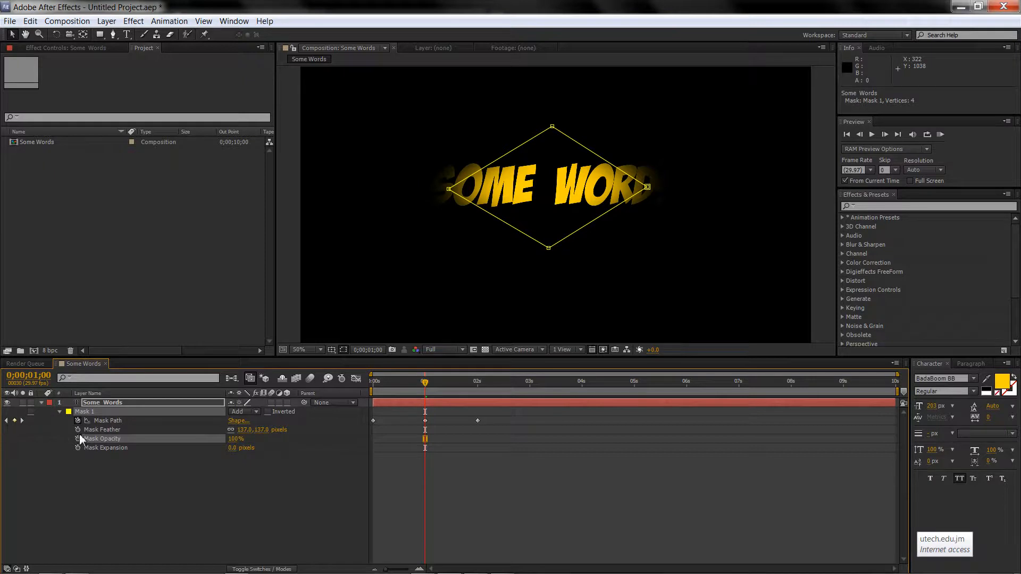
{"action": "left_click", "coordinate": [234, 448]}
{"action": "left_click", "coordinate": [274, 454]}
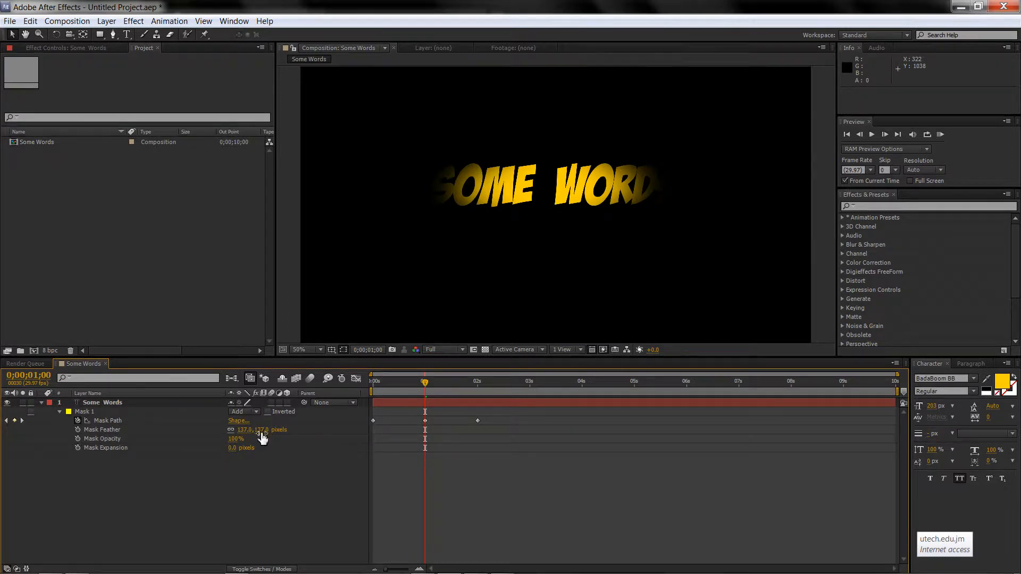
- Reset Mask 1's feather to 0 pixels, set its Mask Expansion to -1 pixel, and collapse the layer's properties
{"action": "left_click_drag", "start_coordinate": [264, 432], "coordinate": [192, 428]}
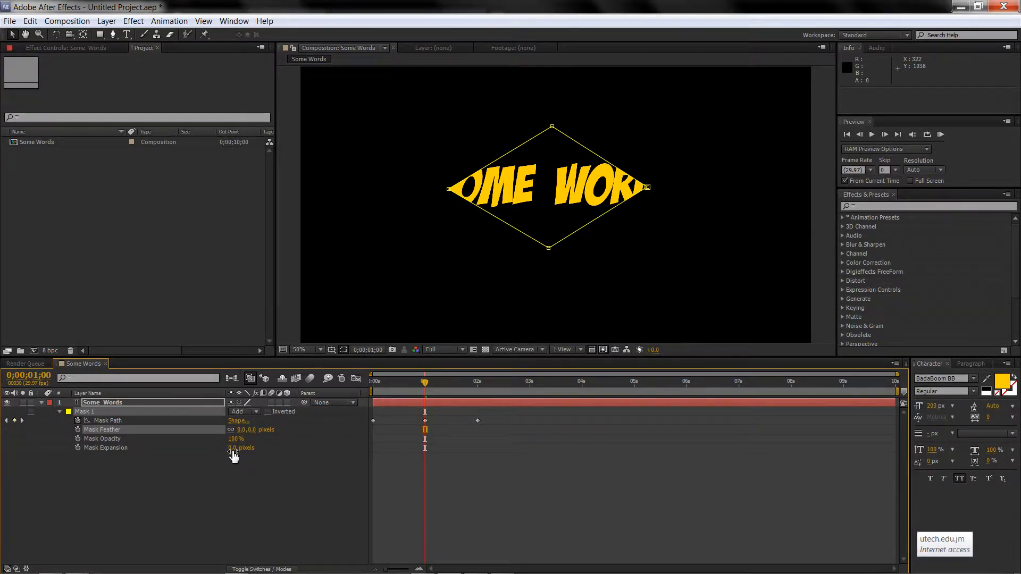
{"action": "mouse_move", "coordinate": [233, 450]}
{"action": "left_mouse_down"}
{"action": "mouse_move", "coordinate": [198, 454]}
{"action": "mouse_move", "coordinate": [264, 459]}
{"action": "mouse_move", "coordinate": [227, 456]}
{"action": "mouse_move", "coordinate": [237, 456]}
{"action": "left_mouse_up"}
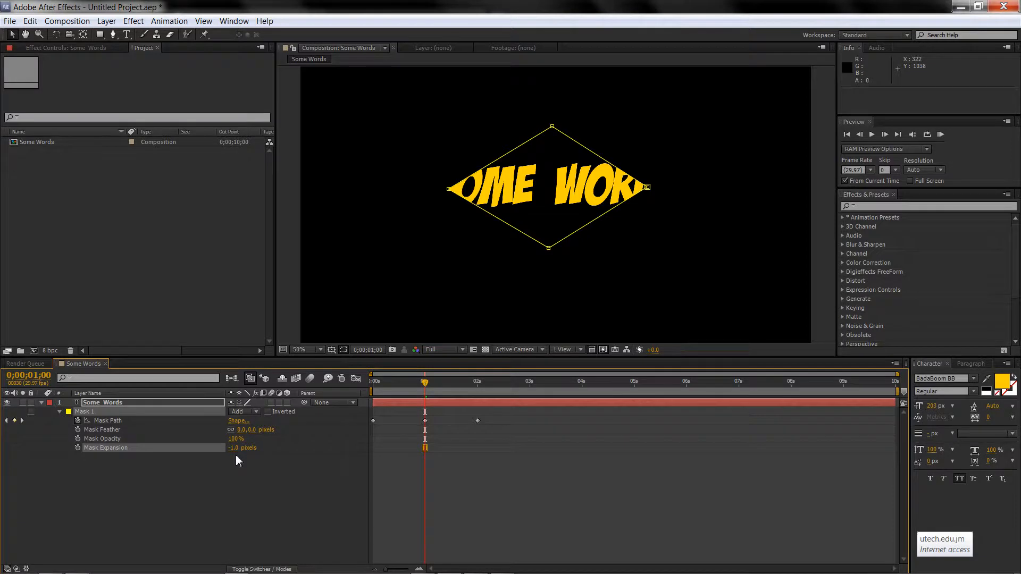
{"action": "left_click", "coordinate": [43, 401]}
{"action": "left_click", "coordinate": [107, 450]}
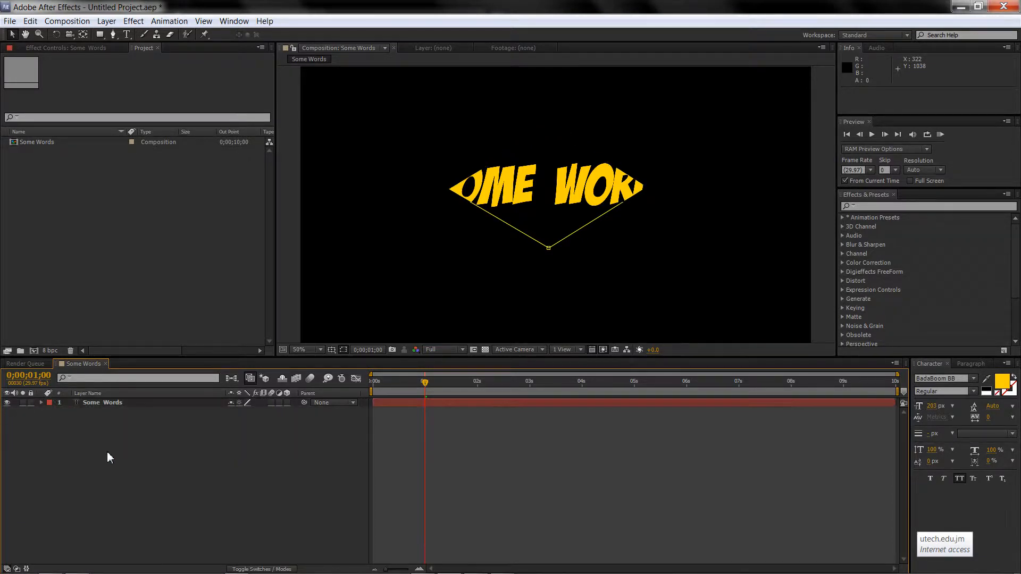
- Animate the Some Words layer moving down and right with Position keyframes at 0;00;01;00 and 0;00;01;28, and return to the start
{"action": "left_click", "coordinate": [110, 404]}
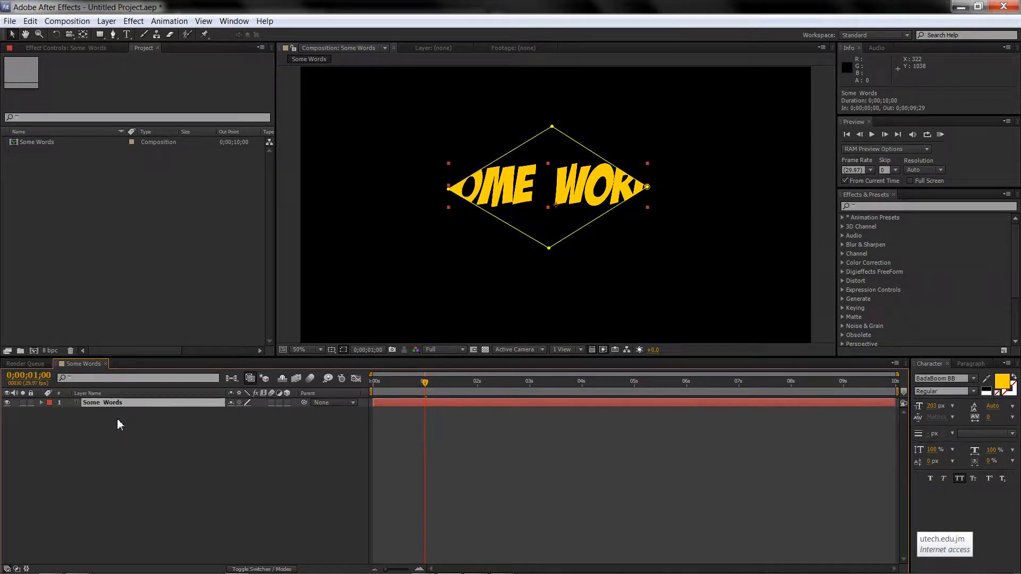
{"action": "key", "text": "p"}
{"action": "left_click", "coordinate": [69, 411]}
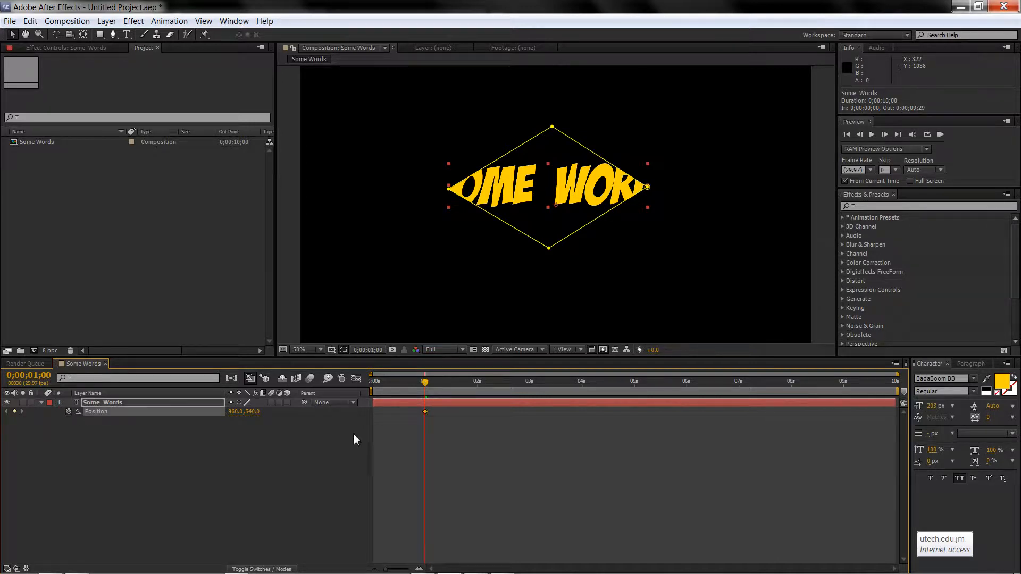
{"action": "left_click", "coordinate": [427, 388]}
{"action": "left_click_drag", "start_coordinate": [434, 388], "coordinate": [473, 388]}
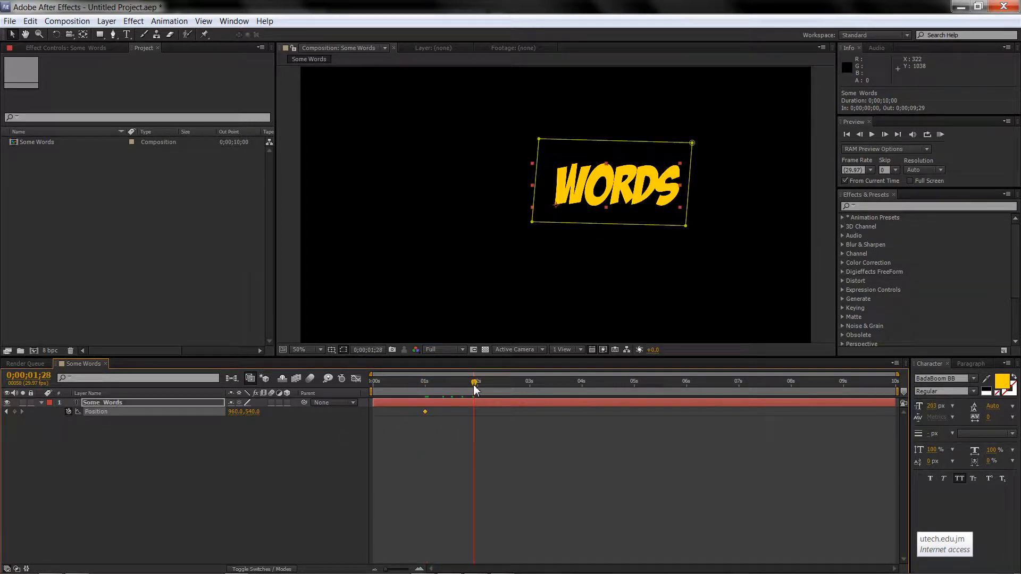
{"action": "left_click_drag", "start_coordinate": [540, 218], "coordinate": [587, 271]}
{"action": "left_click_drag", "start_coordinate": [477, 383], "coordinate": [343, 359]}
{"action": "left_click", "coordinate": [285, 256]}
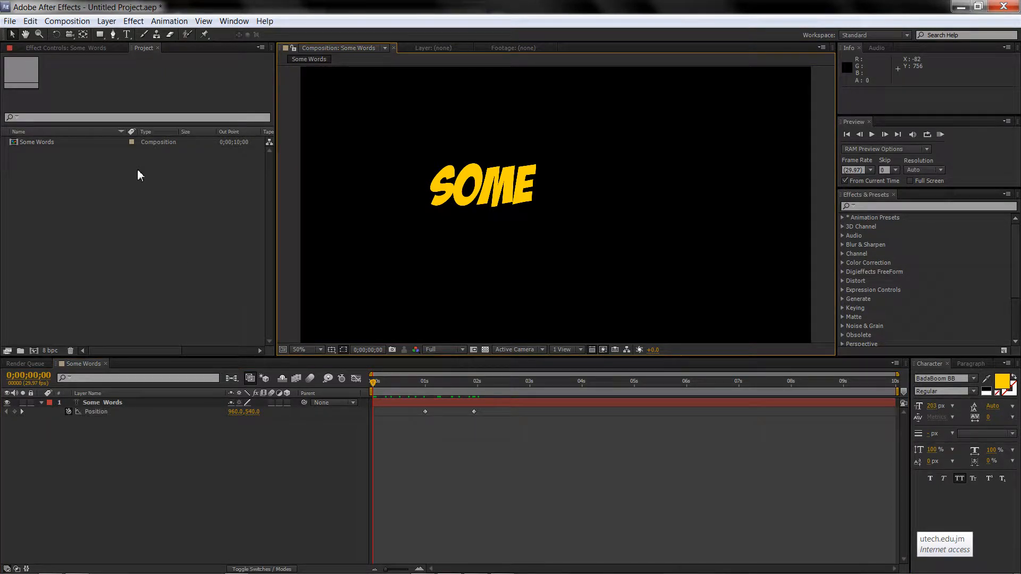
- Create a new composition named "jump pask" with the default HDTV 1080 29.97 settings
{"action": "right_click", "coordinate": [108, 187]}
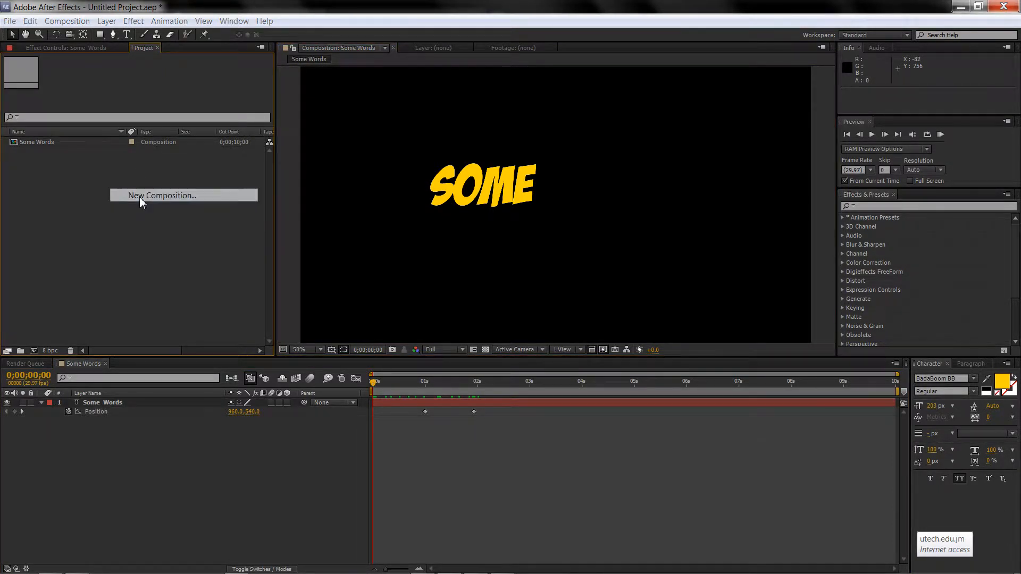
{"action": "left_click", "coordinate": [140, 197]}
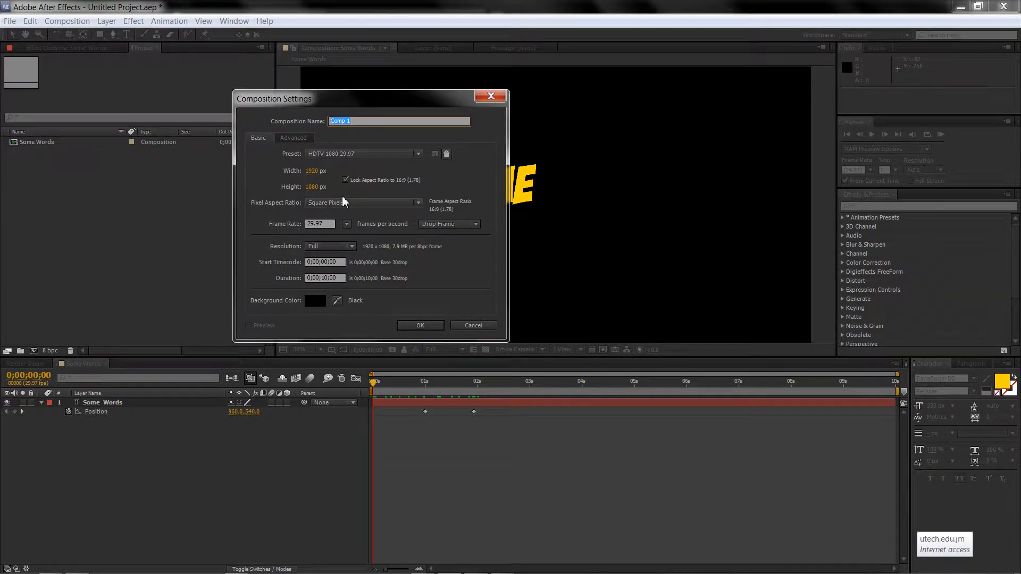
{"action": "type", "text": "jump pask"}
{"action": "key", "text": "Return"}
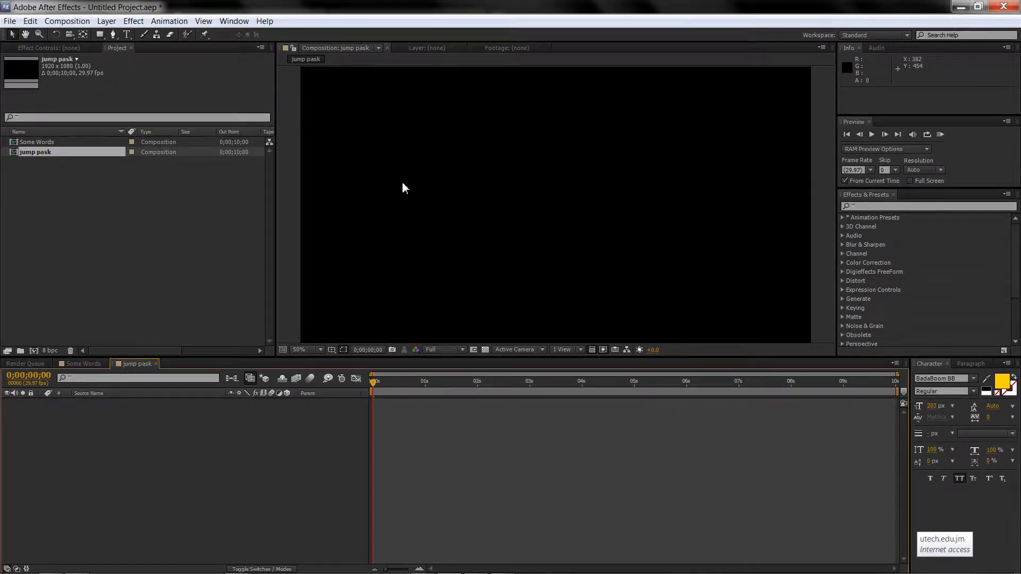
- Add a text layer reading "jump" to the new composition
{"action": "right_click", "coordinate": [433, 181]}
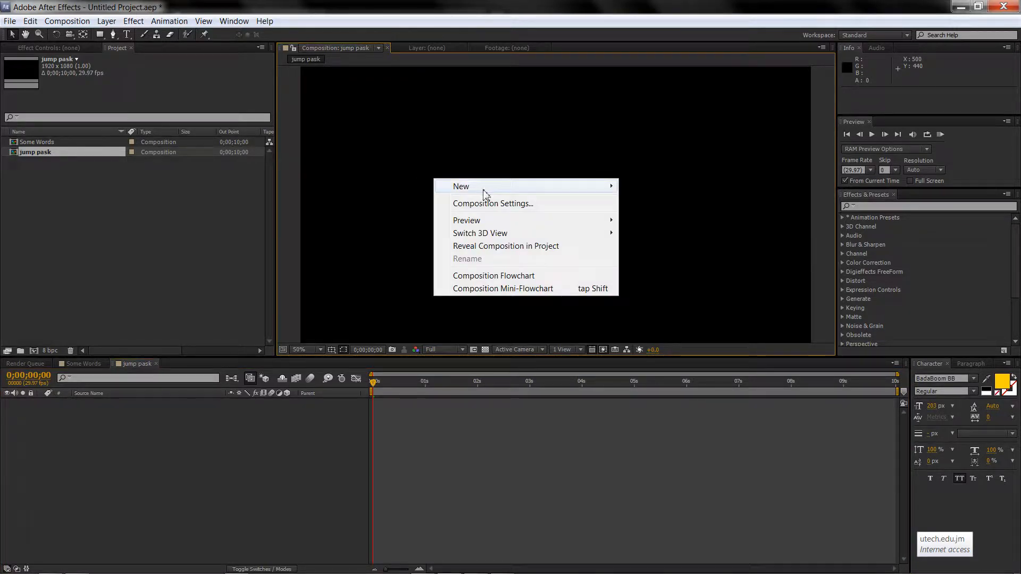
{"action": "mouse_move", "coordinate": [496, 187]}
{"action": "left_click", "coordinate": [644, 203]}
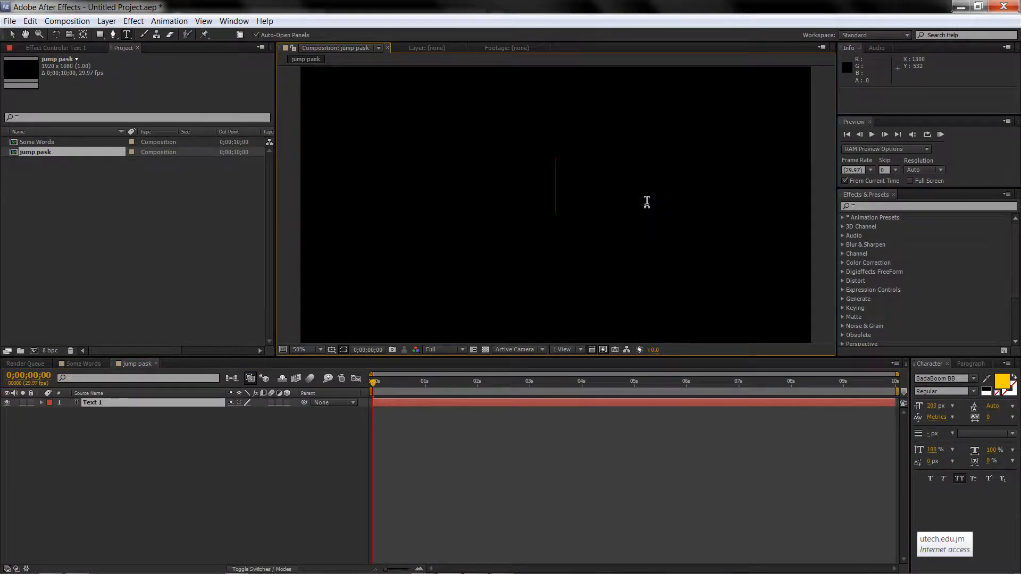
{"action": "type", "text": "jum["}
{"action": "key", "text": "BackSpace"}
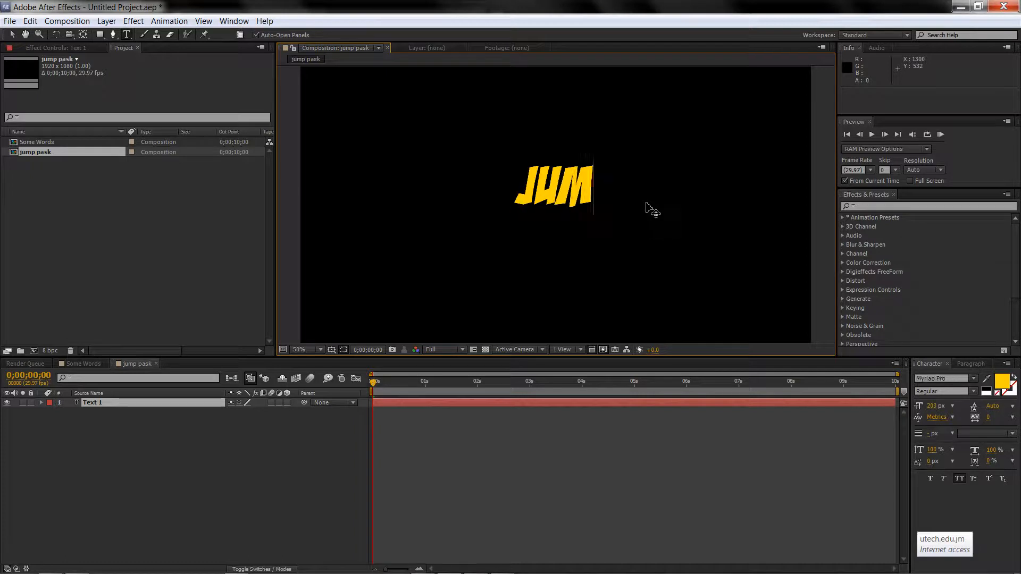
{"action": "type", "text": "p"}
{"action": "left_click", "coordinate": [650, 208]}
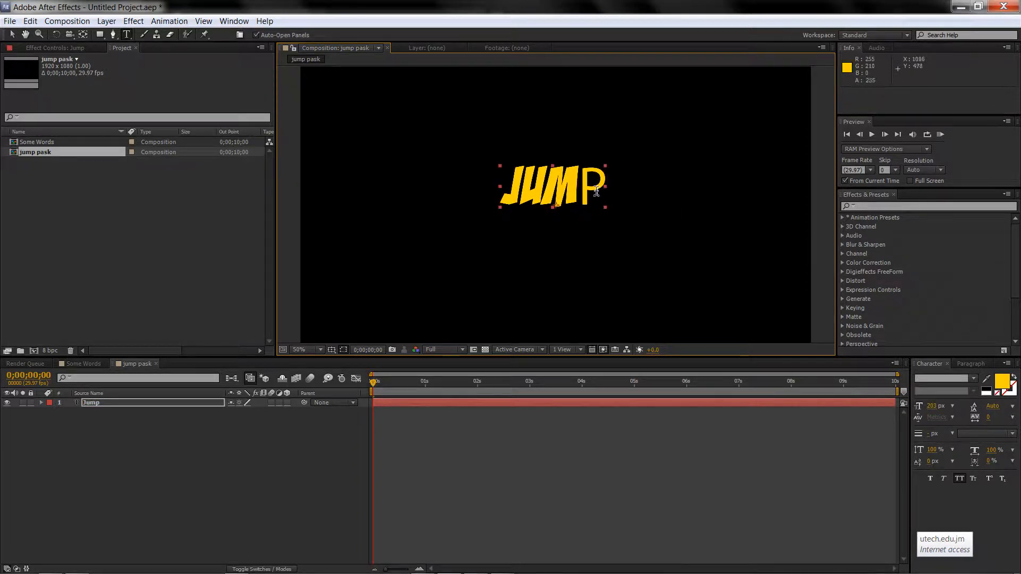
- Erase the mixed-font text and retype it as "JUMP" in capital letters
{"action": "left_click_drag", "start_coordinate": [579, 192], "coordinate": [598, 191]}
{"action": "key", "text": "BackSpace"}
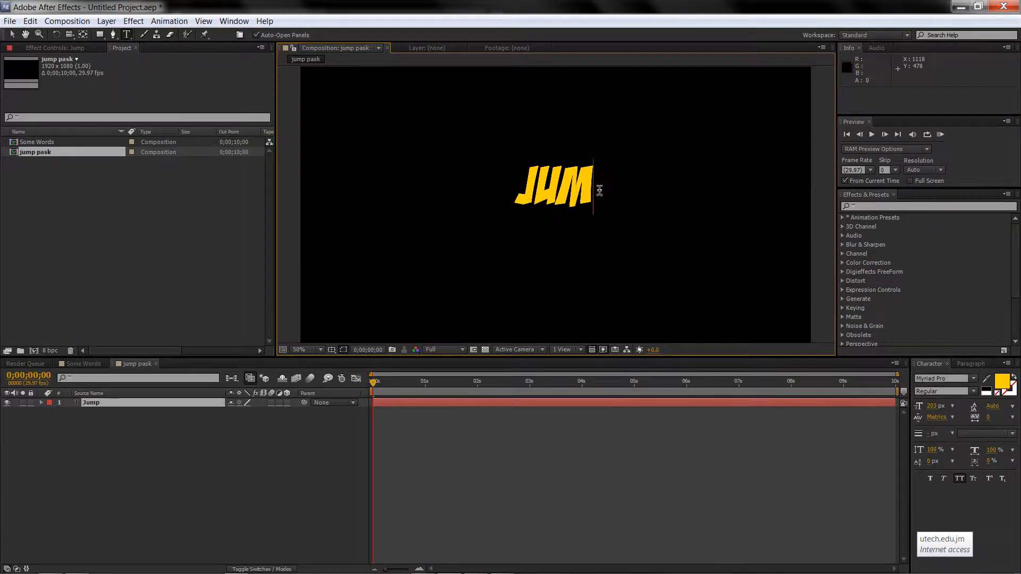
{"action": "key", "text": "BackSpace"}
{"action": "key", "text": "BackSpace"}
{"action": "key", "text": "BackSpace"}
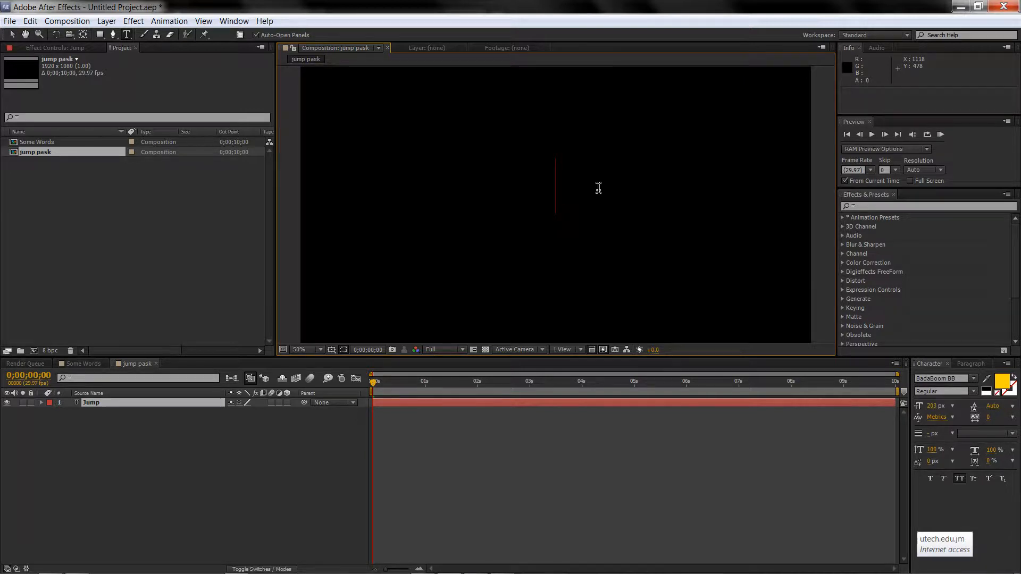
{"action": "type", "text": "UP"}
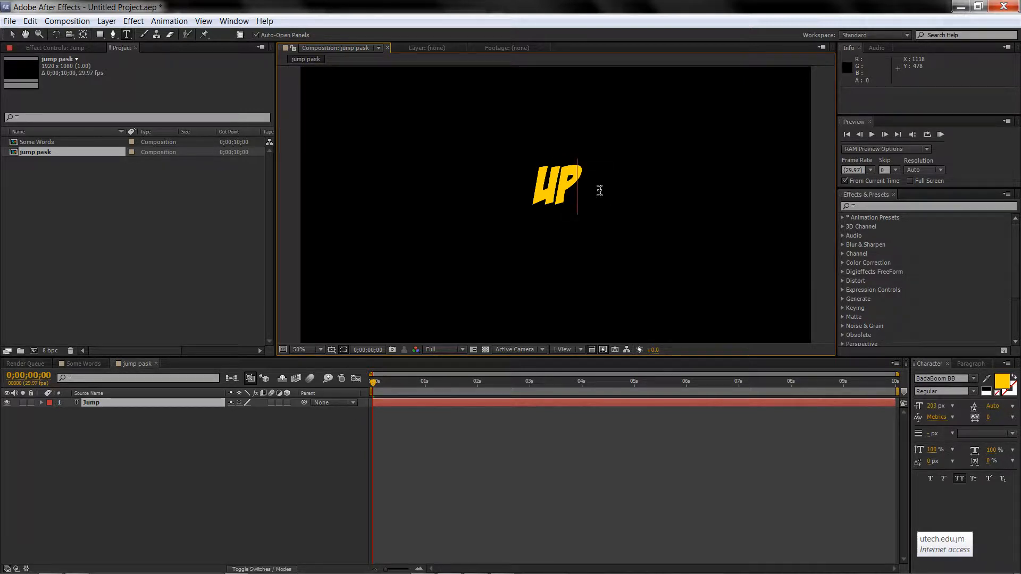
{"action": "key", "text": "BackSpace"}
{"action": "key", "text": "BackSpace"}
{"action": "type", "text": "JU"}
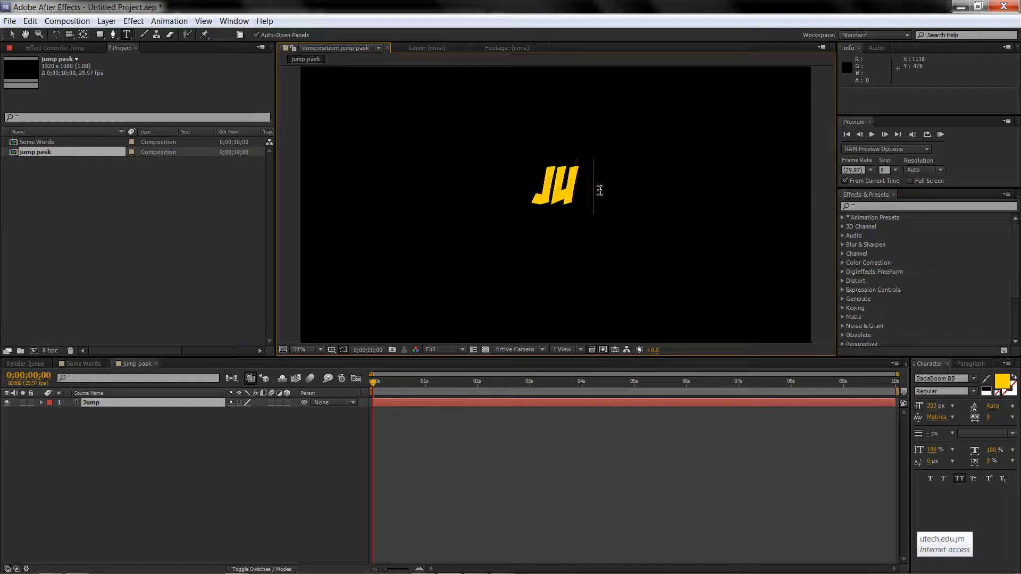
{"action": "type", "text": "MP"}
- Move the JUMP text straight down to position 960, 712 and add a Position keyframe at 0;00;01;00
{"action": "left_click", "coordinate": [14, 35]}
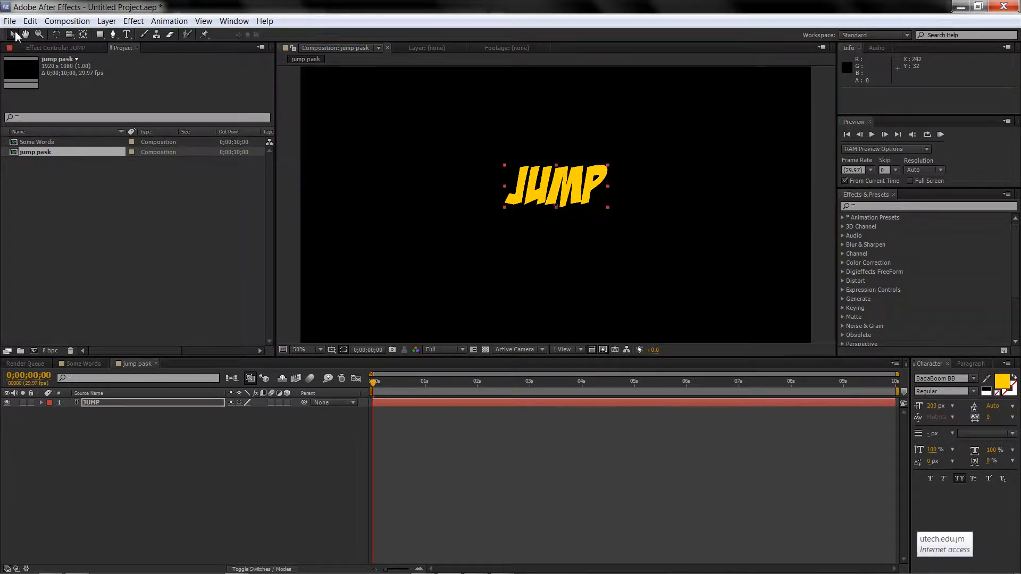
{"action": "left_click", "coordinate": [358, 194]}
{"action": "left_click", "coordinate": [558, 190]}
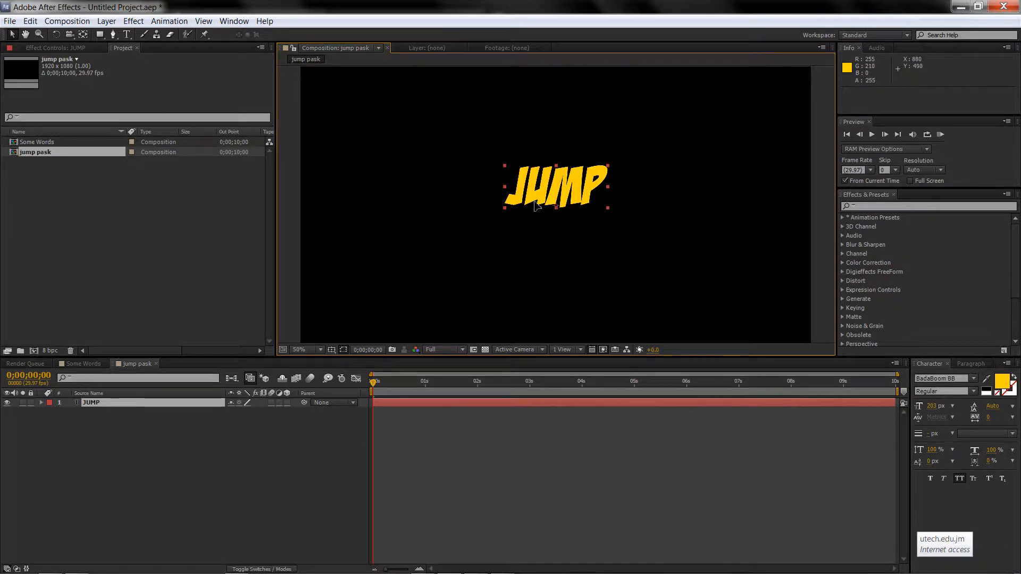
{"action": "left_click_drag", "start_coordinate": [534, 203], "coordinate": [536, 241]}
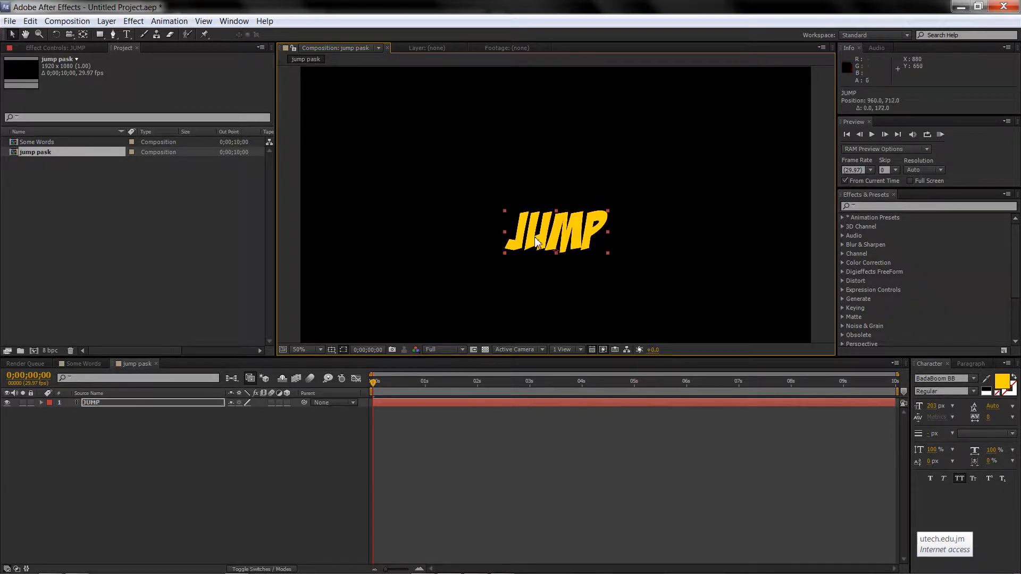
{"action": "left_click_drag", "start_coordinate": [377, 386], "coordinate": [427, 386]}
{"action": "key", "text": "alt+shift+p"}
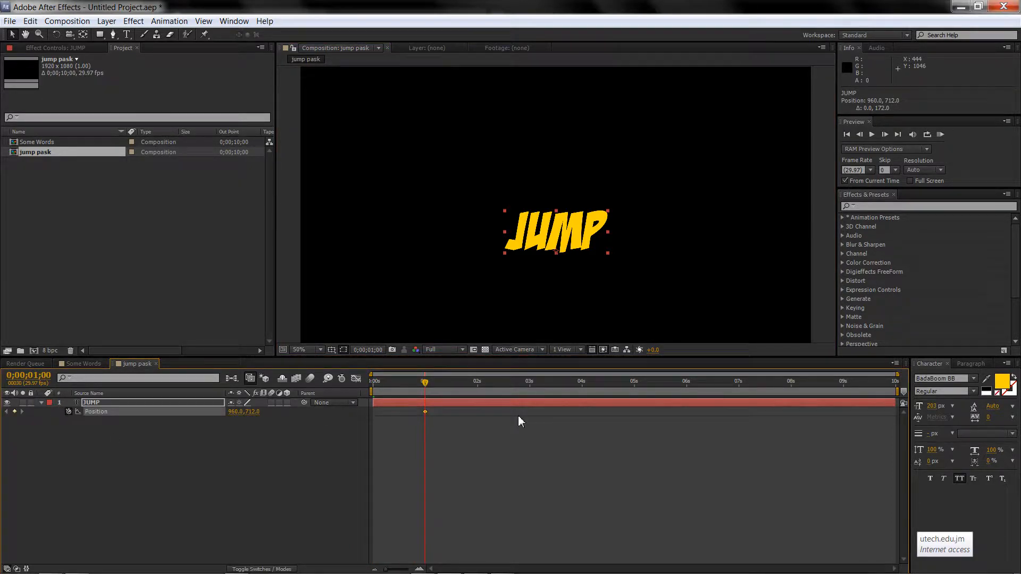
- Keyframe the JUMP layer at 0;00;02;00 by nudging it straight up to position 960, 332
{"action": "left_click_drag", "start_coordinate": [425, 386], "coordinate": [479, 387]}
{"action": "key", "text": "shift+Up"}
{"action": "key", "text": "shift+Up"}
{"action": "key", "text": "shift+Up"}
{"action": "key", "text": "shift+Up"}
{"action": "key", "text": "shift+Up"}
{"action": "key", "text": "shift+Up"}
{"action": "key", "text": "shift+Up"}
{"action": "key", "text": "shift+Up"}
{"action": "key", "text": "shift+Up"}
{"action": "key", "text": "shift+Up"}
{"action": "key", "text": "shift+Up"}
{"action": "key", "text": "shift+Up"}
{"action": "key", "text": "shift+Up"}
{"action": "key", "text": "shift+Up"}
{"action": "key", "text": "shift+Up"}
{"action": "key", "text": "shift+Up"}
{"action": "key", "text": "shift+Up"}
{"action": "key", "text": "shift+Up"}
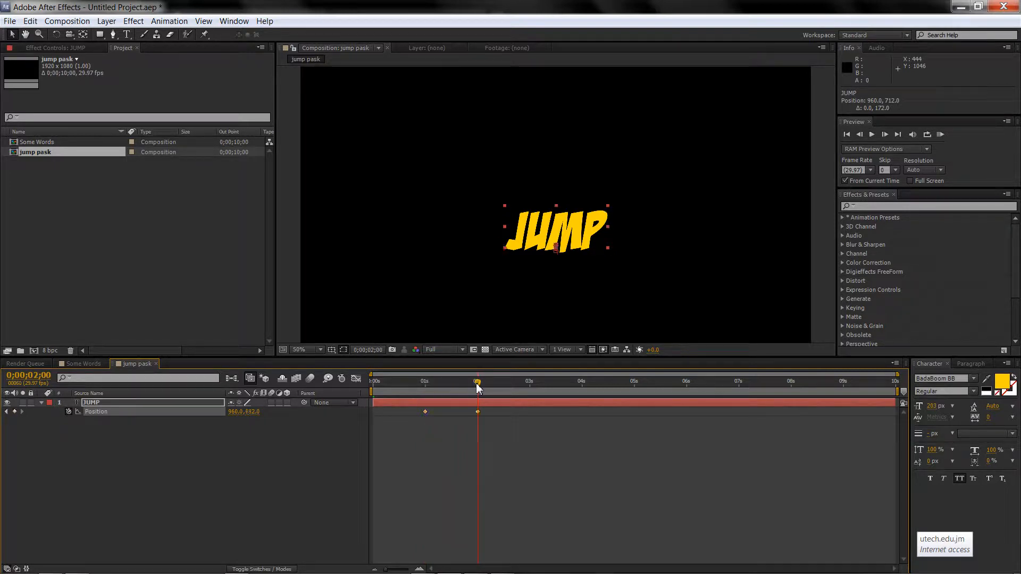
{"action": "key", "text": "shift+Up"}
{"action": "key", "text": "shift+Up"}
{"action": "key", "text": "shift+Up"}
{"action": "key", "text": "shift+Up"}
{"action": "key", "text": "shift+Up"}
{"action": "key", "text": "shift+Up"}
{"action": "key", "text": "shift+Up"}
{"action": "key", "text": "shift+Up"}
{"action": "key", "text": "shift+Up"}
{"action": "key", "text": "shift+Up"}
{"action": "key", "text": "shift+Up"}
{"action": "key", "text": "shift+Up"}
{"action": "key", "text": "shift+Up"}
{"action": "key", "text": "shift+Up"}
{"action": "key", "text": "shift+Up"}
{"action": "key", "text": "shift+Up"}
{"action": "key", "text": "shift+Up"}
{"action": "key", "text": "shift+Up"}
{"action": "key", "text": "shift+Up"}
{"action": "key", "text": "shift+Up"}
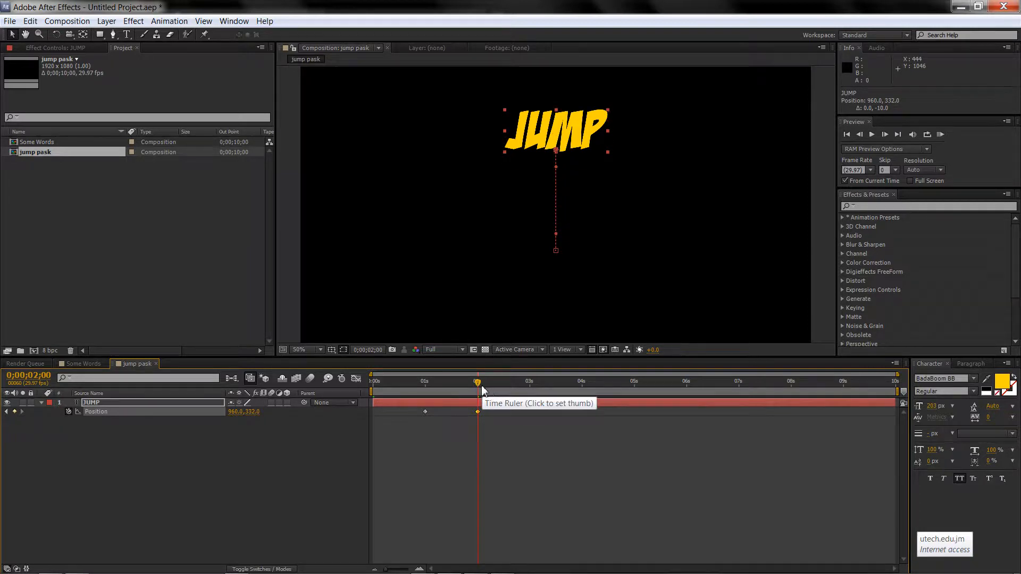
- Keyframe the JUMP layer at 0;00;02;29 by nudging it straight down to position 960, 852
{"action": "left_click_drag", "start_coordinate": [478, 388], "coordinate": [530, 392]}
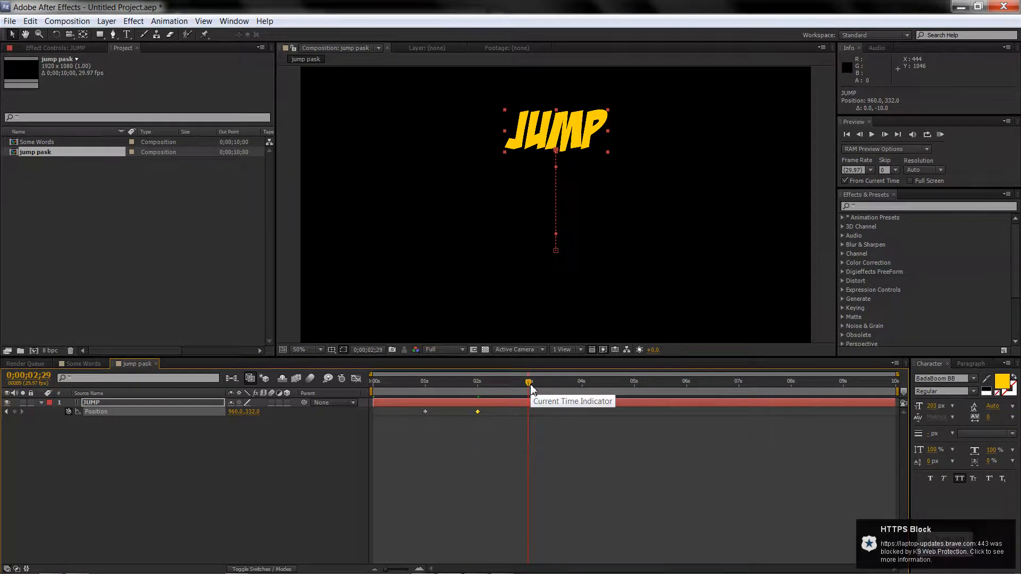
{"action": "key", "text": "shift+Down"}
{"action": "key", "text": "shift+Down"}
{"action": "key", "text": "shift+Left"}
{"action": "key", "text": "shift+Left"}
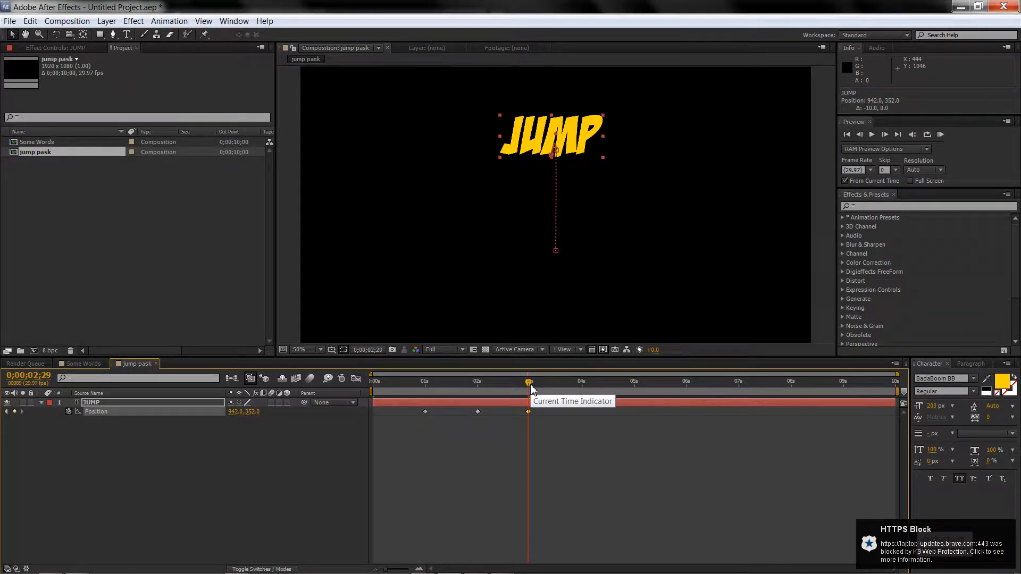
{"action": "key", "text": "shift+Right"}
{"action": "key", "text": "shift+Right"}
{"action": "key", "text": "Left"}
{"action": "key", "text": "Left"}
{"action": "key", "text": "shift+Down"}
{"action": "key", "text": "shift+Down"}
{"action": "key", "text": "shift+Down"}
{"action": "key", "text": "shift+Down"}
{"action": "key", "text": "shift+Down"}
{"action": "key", "text": "shift+Down"}
{"action": "key", "text": "shift+Down"}
{"action": "key", "text": "shift+Down"}
{"action": "key", "text": "shift+Down"}
{"action": "key", "text": "shift+Down"}
{"action": "key", "text": "shift+Down"}
{"action": "key", "text": "shift+Down"}
{"action": "key", "text": "shift+Down"}
{"action": "key", "text": "shift+Down"}
{"action": "key", "text": "shift+Down"}
{"action": "key", "text": "shift+Down"}
{"action": "key", "text": "shift+Down"}
{"action": "key", "text": "shift+Down"}
{"action": "key", "text": "shift+Down"}
{"action": "key", "text": "shift+Down"}
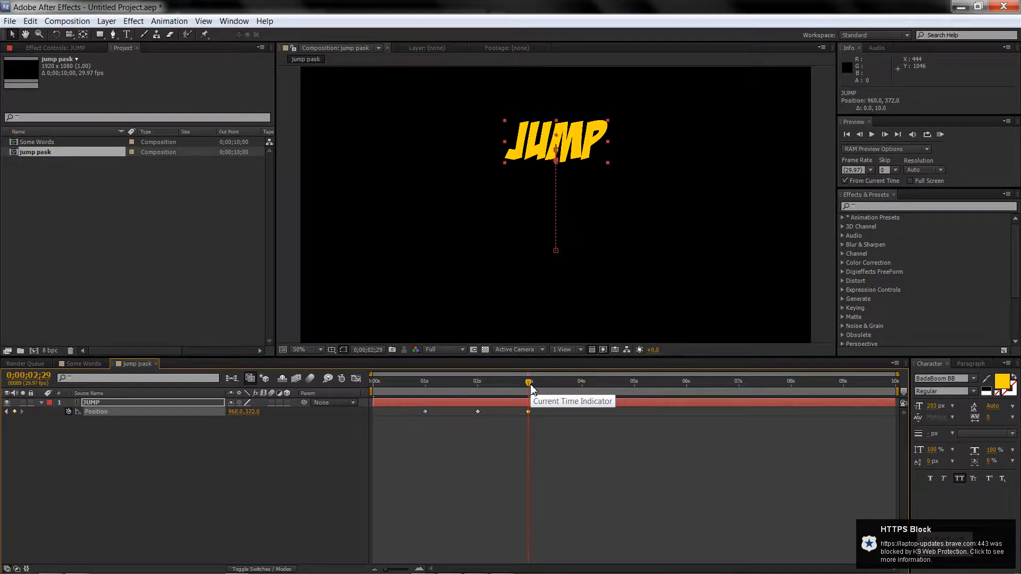
{"action": "key", "text": "shift+Down"}
{"action": "key", "text": "shift+Down"}
{"action": "key", "text": "shift+Down"}
{"action": "key", "text": "shift+Down"}
{"action": "key", "text": "shift+Down"}
{"action": "key", "text": "shift+Down"}
{"action": "key", "text": "shift+Down"}
{"action": "key", "text": "shift+Down"}
{"action": "key", "text": "shift+Down"}
{"action": "key", "text": "shift+Down"}
{"action": "key", "text": "shift+Down"}
{"action": "key", "text": "shift+Down"}
{"action": "key", "text": "shift+Down"}
{"action": "key", "text": "shift+Down"}
{"action": "key", "text": "shift+Down"}
{"action": "key", "text": "shift+Down"}
{"action": "key", "text": "shift+Down"}
{"action": "key", "text": "shift+Down"}
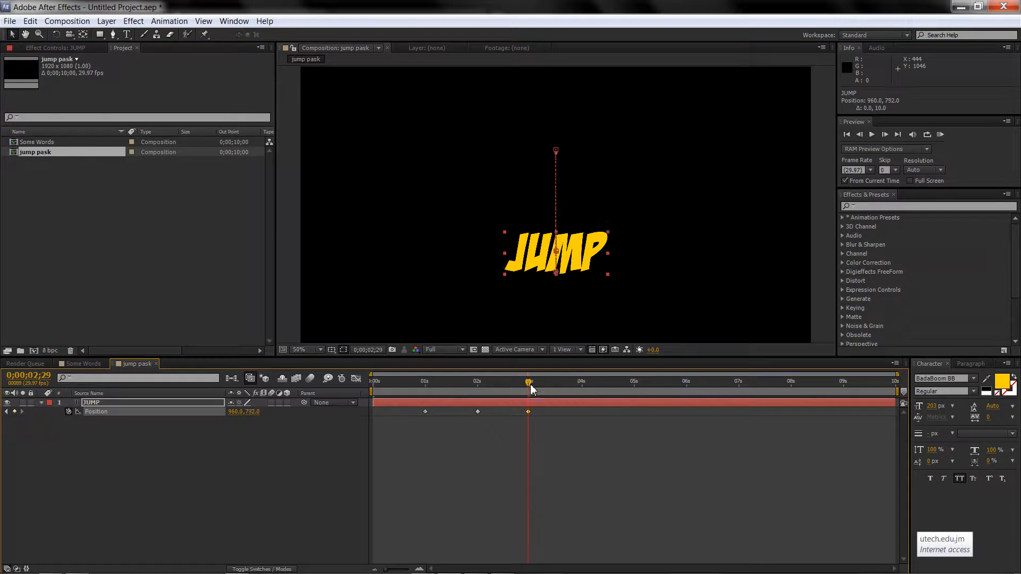
{"action": "key", "text": "shift+Down"}
{"action": "key", "text": "shift+Down"}
{"action": "key", "text": "shift+Down"}
{"action": "key", "text": "shift+Down"}
{"action": "key", "text": "shift+Down"}
{"action": "key", "text": "shift+Down"}
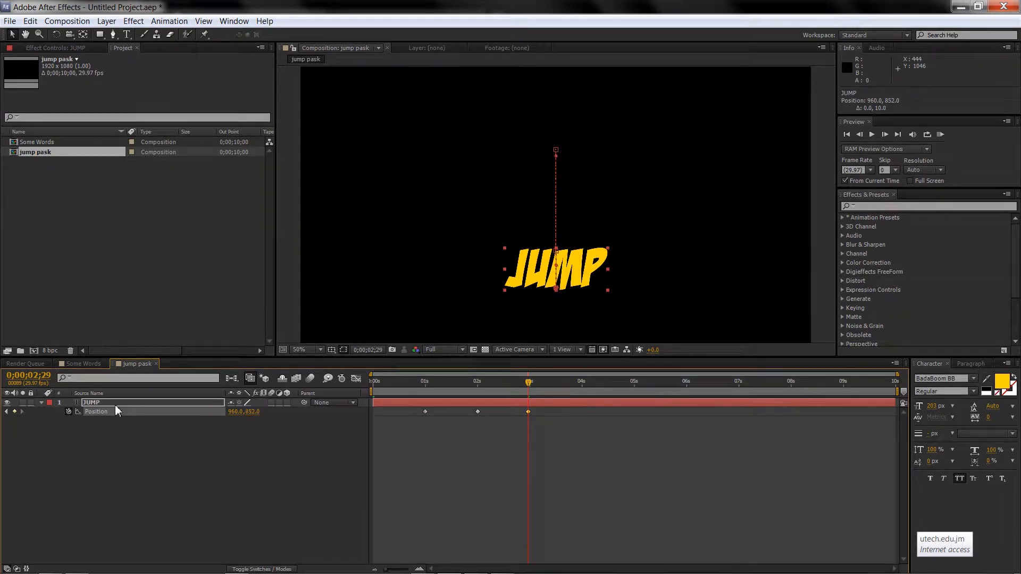
- Reveal the JUMP layer's Rotation alongside Position and apply Easy Ease to the Position keyframe at 0;00;02;00
{"action": "key", "text": "shift+r"}
{"action": "left_click_drag", "start_coordinate": [403, 388], "coordinate": [495, 391]}
{"action": "left_click", "coordinate": [477, 412]}
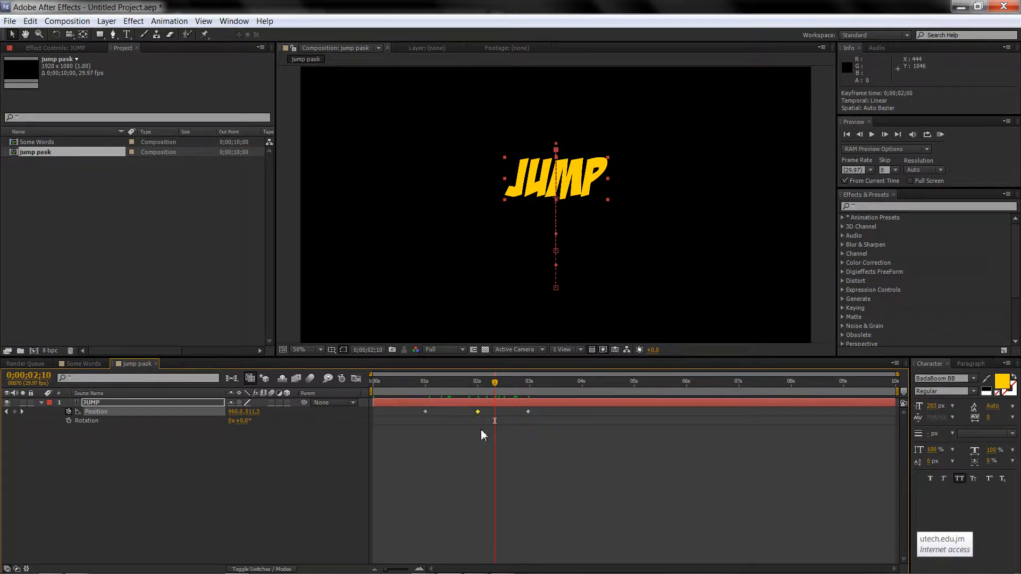
{"action": "key", "text": "F9"}
- Add a Rotation keyframe to JUMP at 0;00;01;00 and set its Rotation to 323° at 0;00;02;29
{"action": "mouse_move", "coordinate": [419, 385]}
{"action": "left_mouse_down"}
{"action": "mouse_move", "coordinate": [524, 385]}
{"action": "mouse_move", "coordinate": [430, 390]}
{"action": "left_mouse_up"}
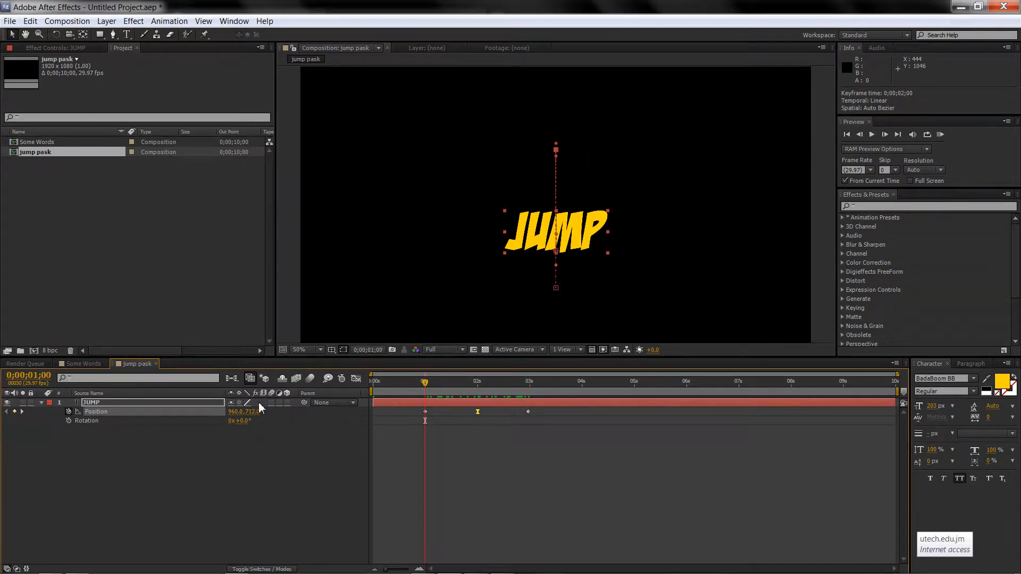
{"action": "left_click", "coordinate": [69, 420]}
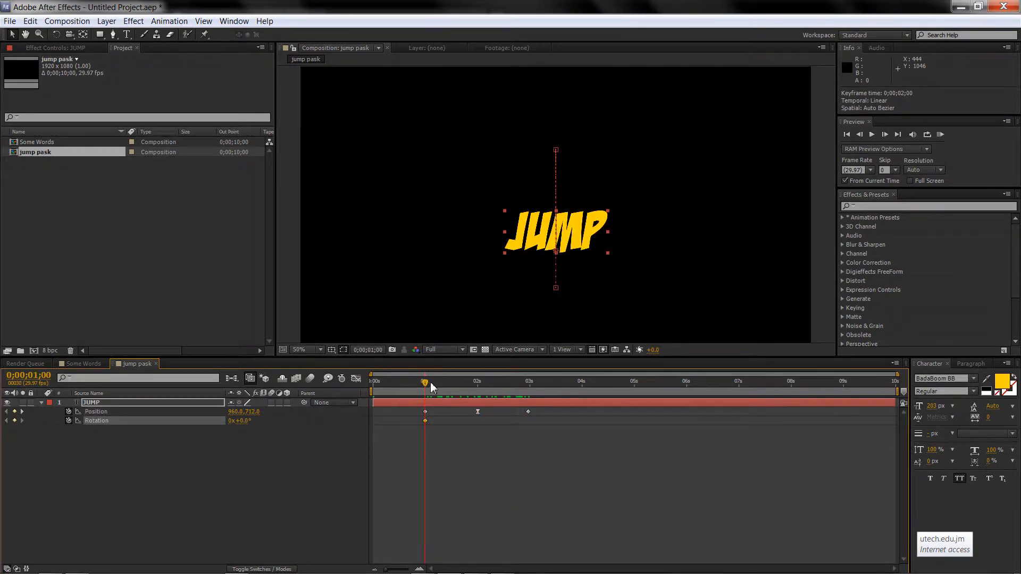
{"action": "left_click_drag", "start_coordinate": [428, 389], "coordinate": [527, 387]}
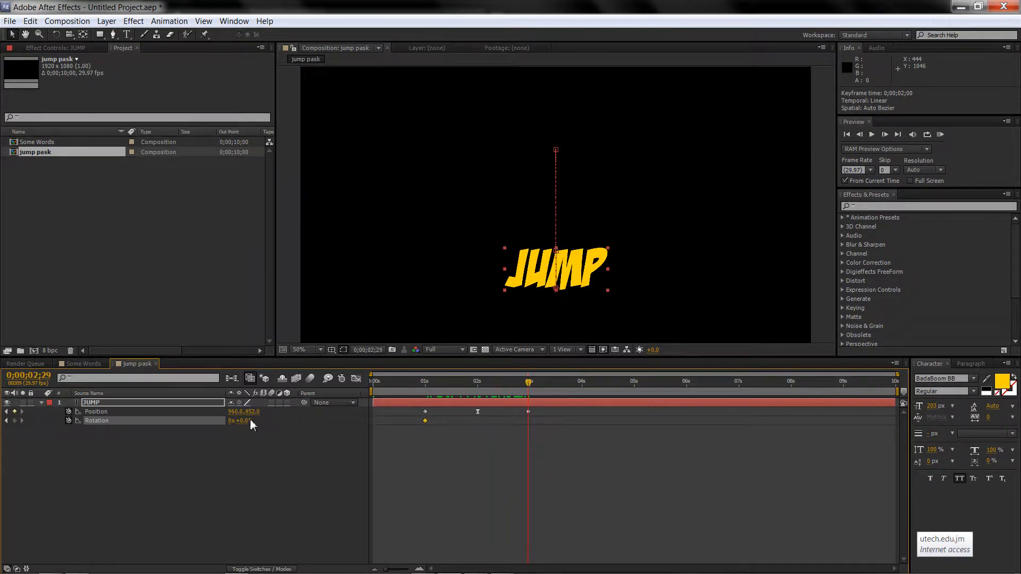
{"action": "left_click_drag", "start_coordinate": [251, 420], "coordinate": [417, 423]}
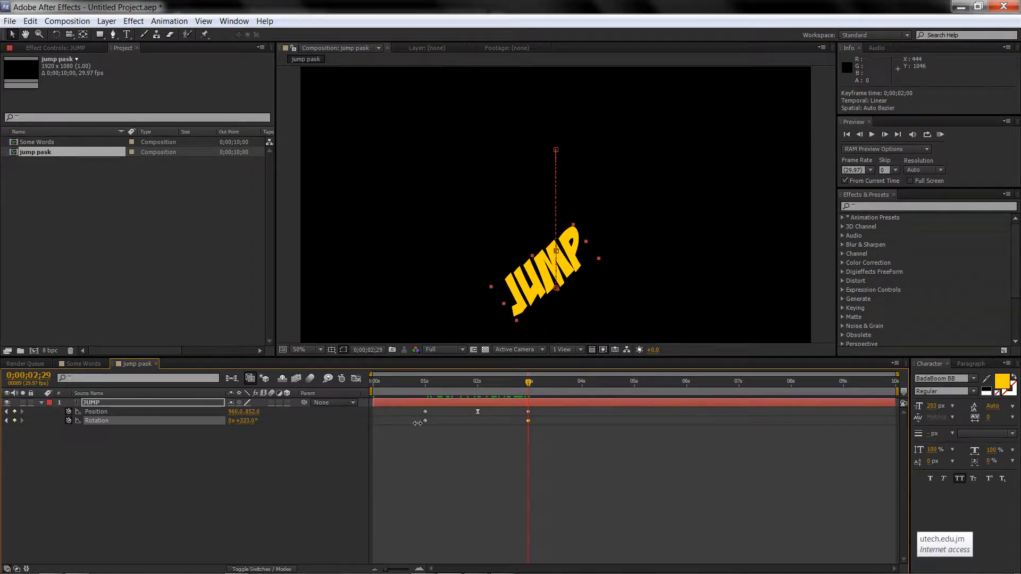
- Reveal the JUMP layer's Anchor Point as well and set it to 0, -64 to bring it near the text's centre
{"action": "left_click_drag", "start_coordinate": [509, 389], "coordinate": [425, 419]}
{"action": "key", "text": "shift"}
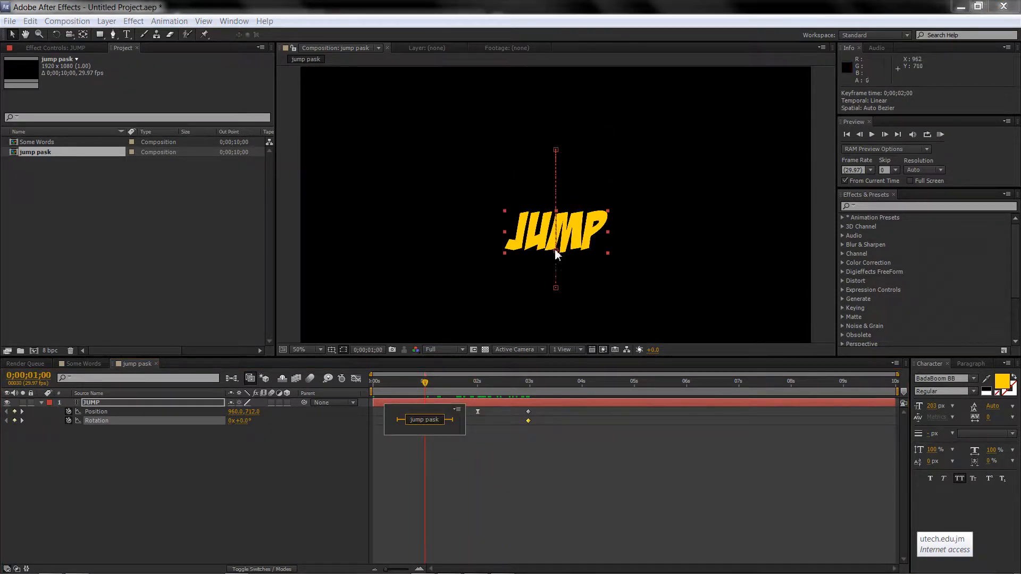
{"action": "left_click", "coordinate": [105, 442]}
{"action": "left_click", "coordinate": [113, 402]}
{"action": "key", "text": "shift+a"}
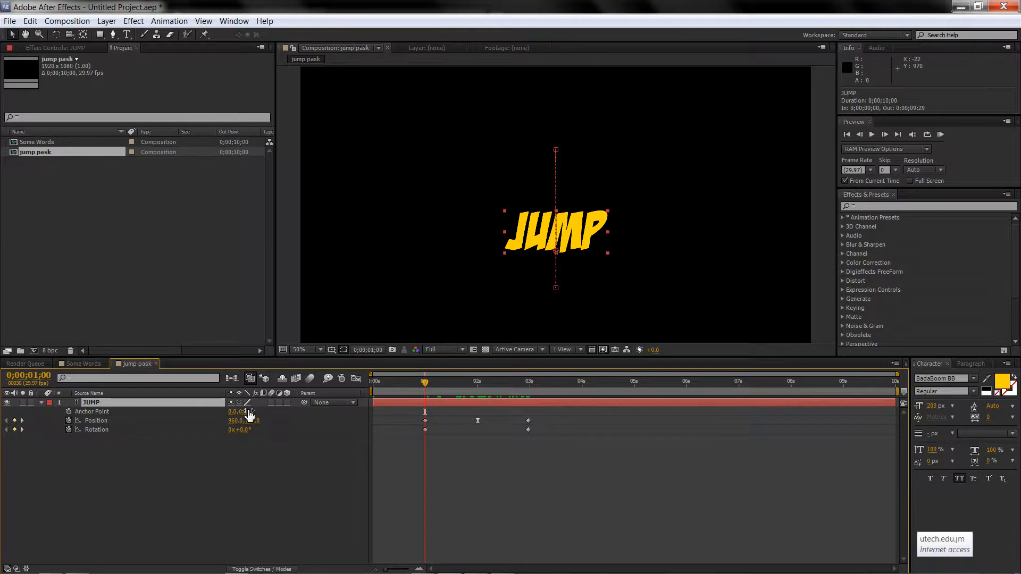
{"action": "left_click_drag", "start_coordinate": [242, 412], "coordinate": [210, 411]}
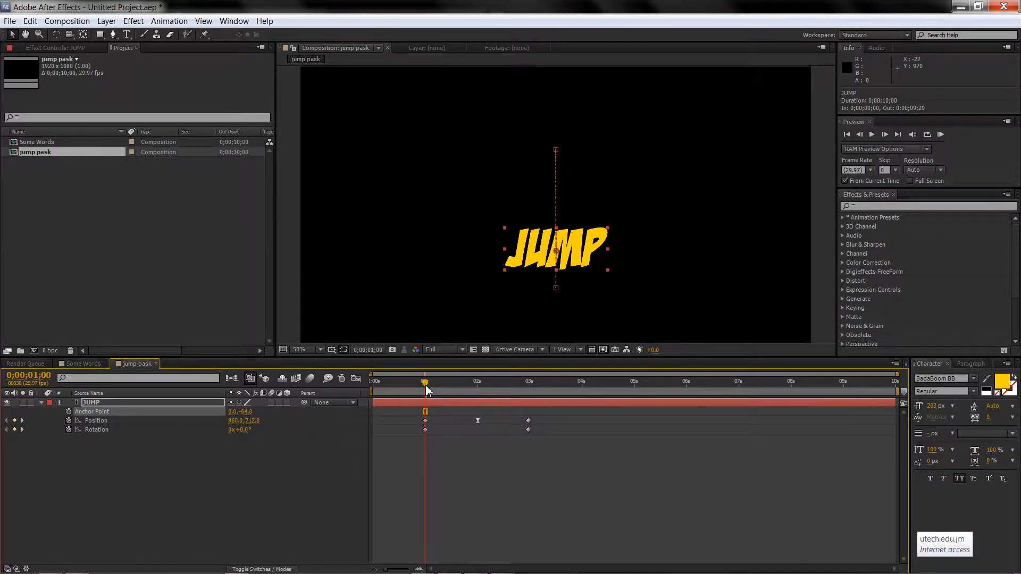
- Set the JUMP layer's Rotation to 360° at 0;00;02;29 for one full turn
{"action": "left_click_drag", "start_coordinate": [426, 390], "coordinate": [528, 422]}
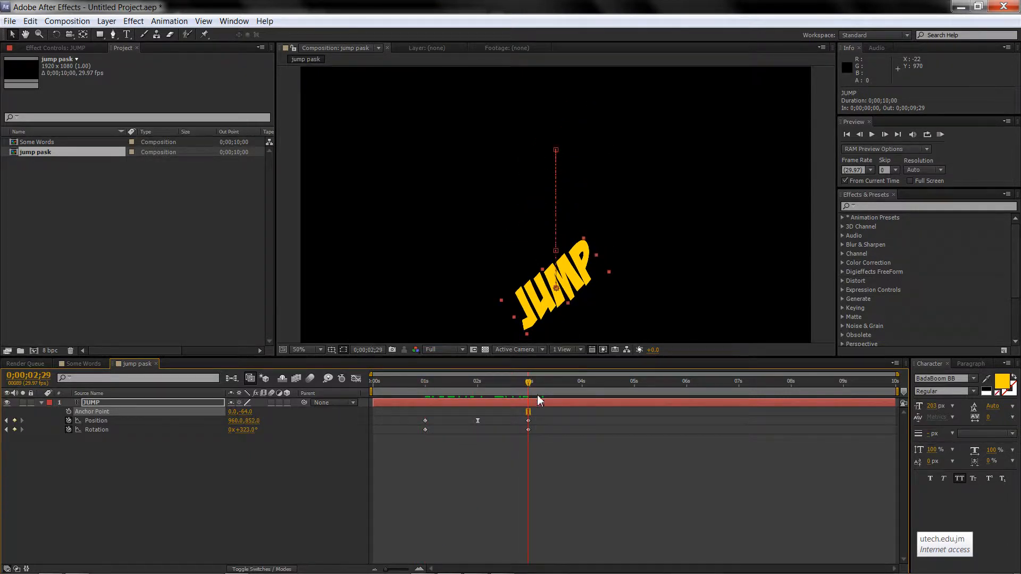
{"action": "left_click_drag", "start_coordinate": [249, 430], "coordinate": [253, 432]}
{"action": "left_click", "coordinate": [253, 434]}
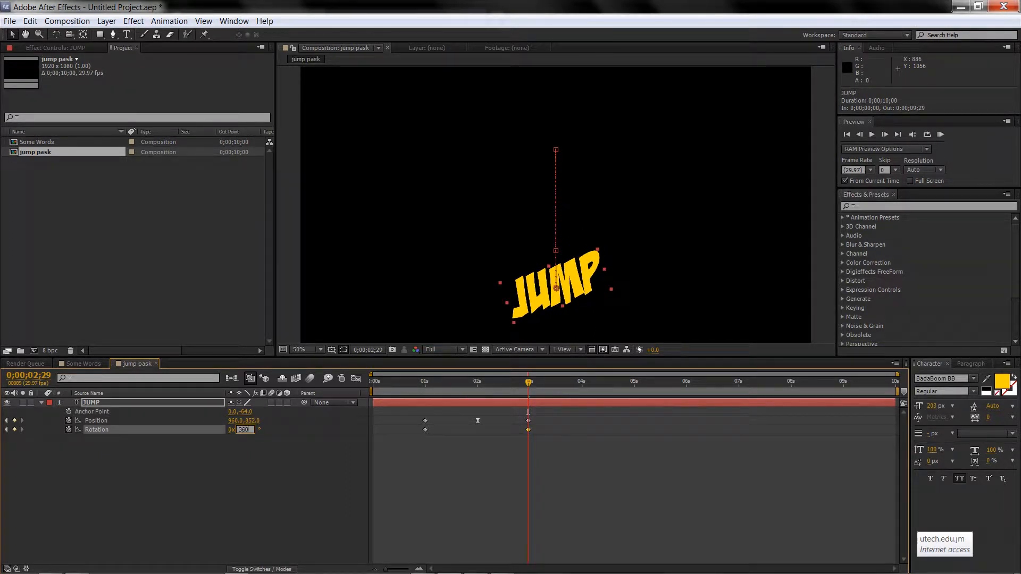
{"action": "type", "text": "360"}
{"action": "key", "text": "Return"}
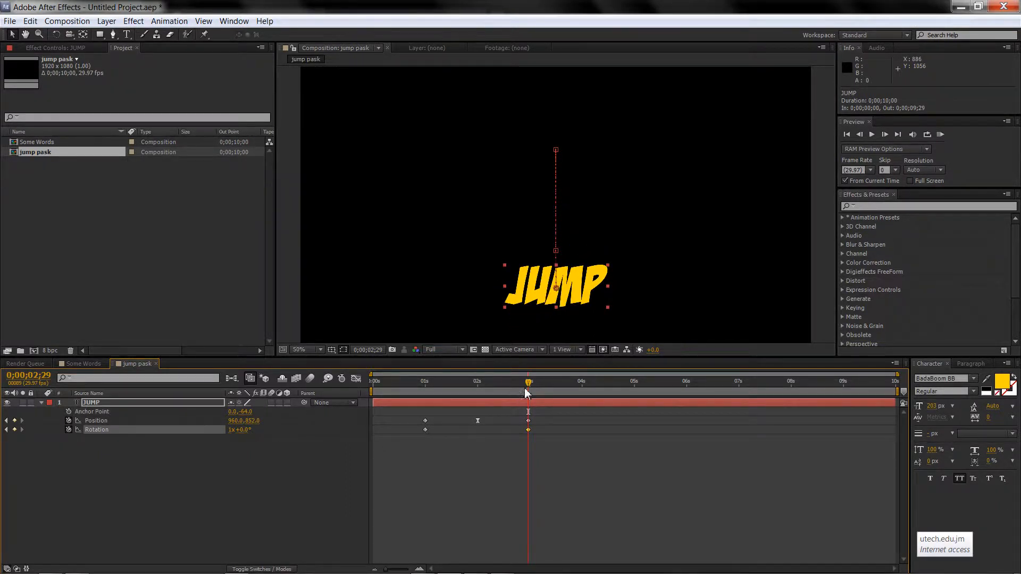
{"action": "mouse_move", "coordinate": [526, 391]}
{"action": "left_mouse_down"}
{"action": "mouse_move", "coordinate": [413, 390]}
{"action": "mouse_move", "coordinate": [530, 387]}
{"action": "left_mouse_up"}
- With no layer selected, set the Rectangle tool's stroke colour to white (FFFFFF)
{"action": "left_click", "coordinate": [301, 242]}
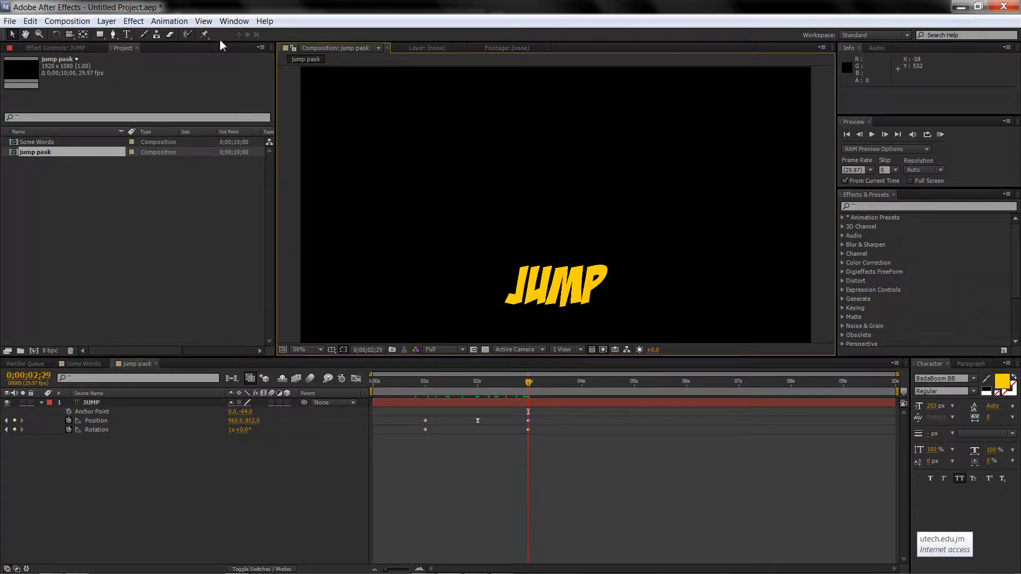
{"action": "left_click", "coordinate": [99, 35]}
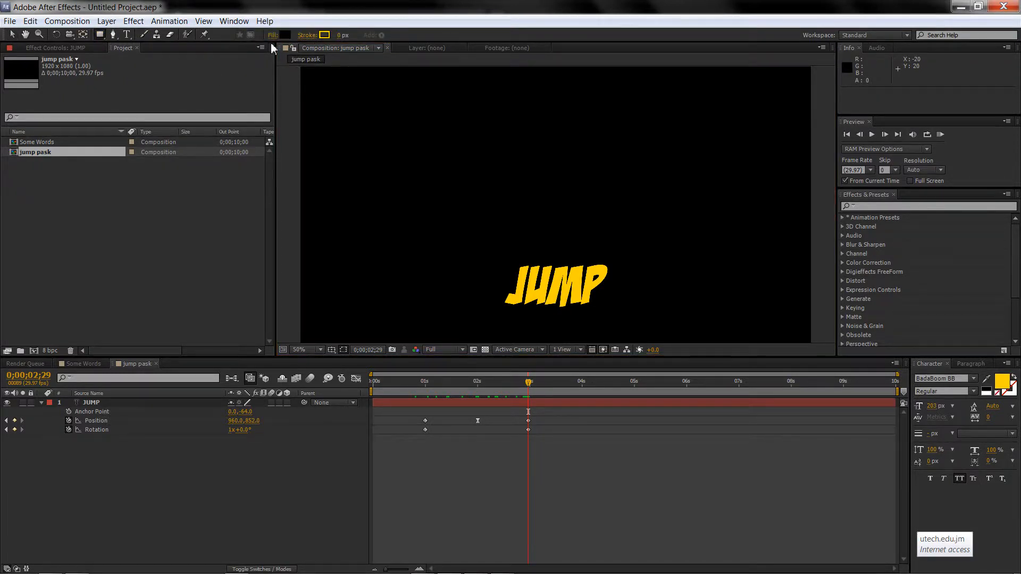
{"action": "left_click", "coordinate": [325, 35]}
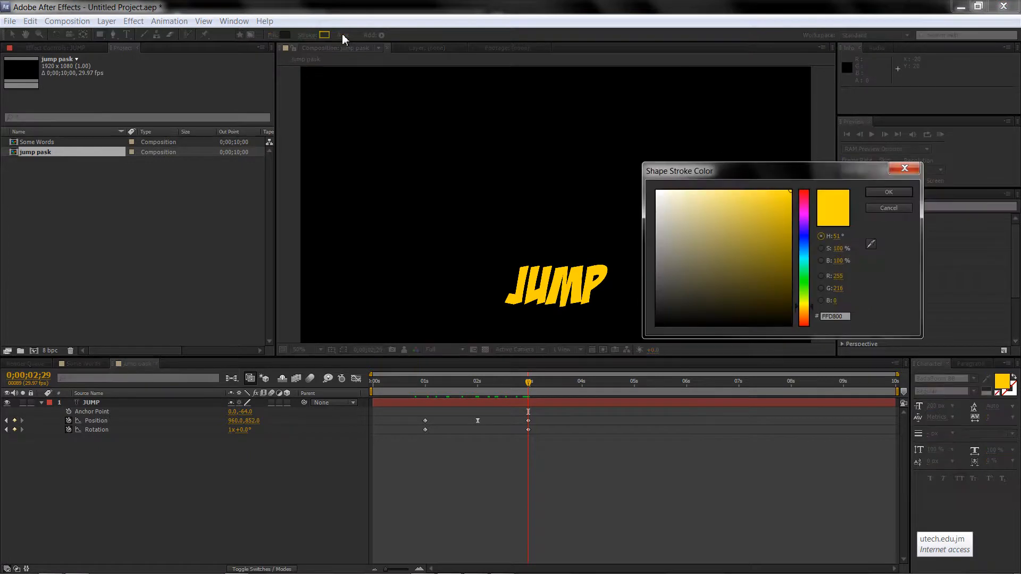
{"action": "left_click_drag", "start_coordinate": [684, 199], "coordinate": [628, 169]}
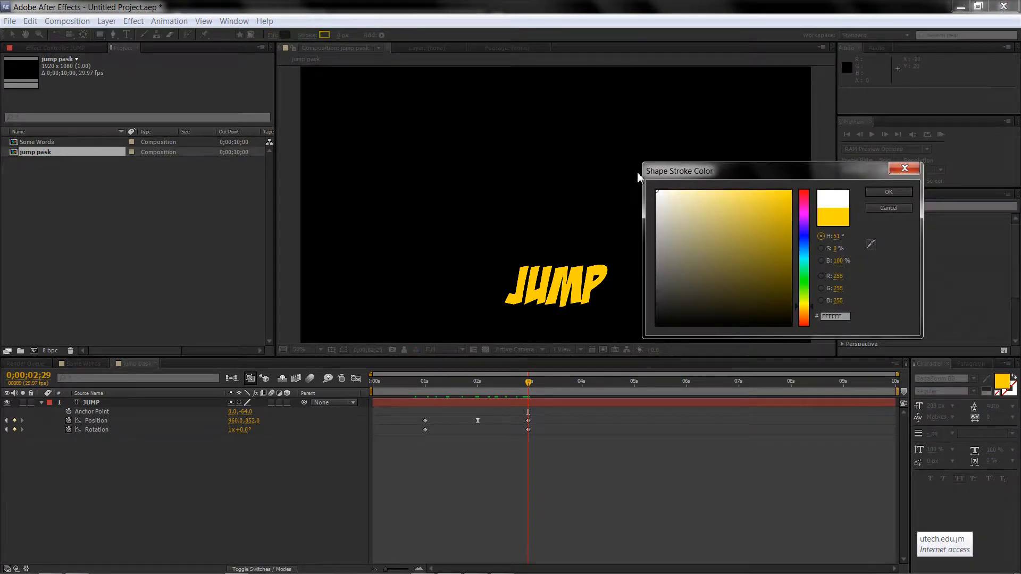
{"action": "left_click", "coordinate": [889, 191]}
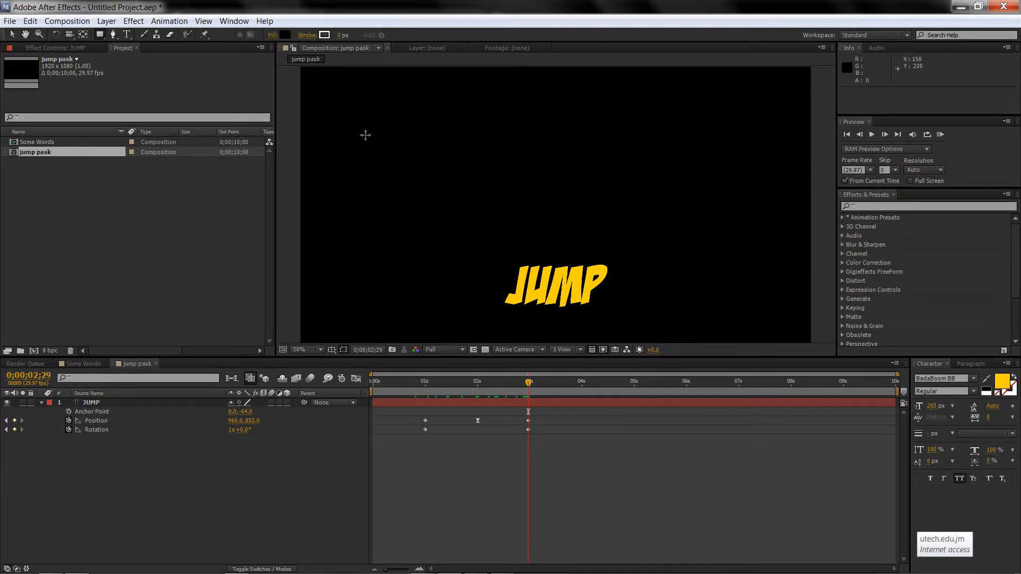
- Add a new empty shape layer to the jump pask composition
{"action": "left_click", "coordinate": [14, 35]}
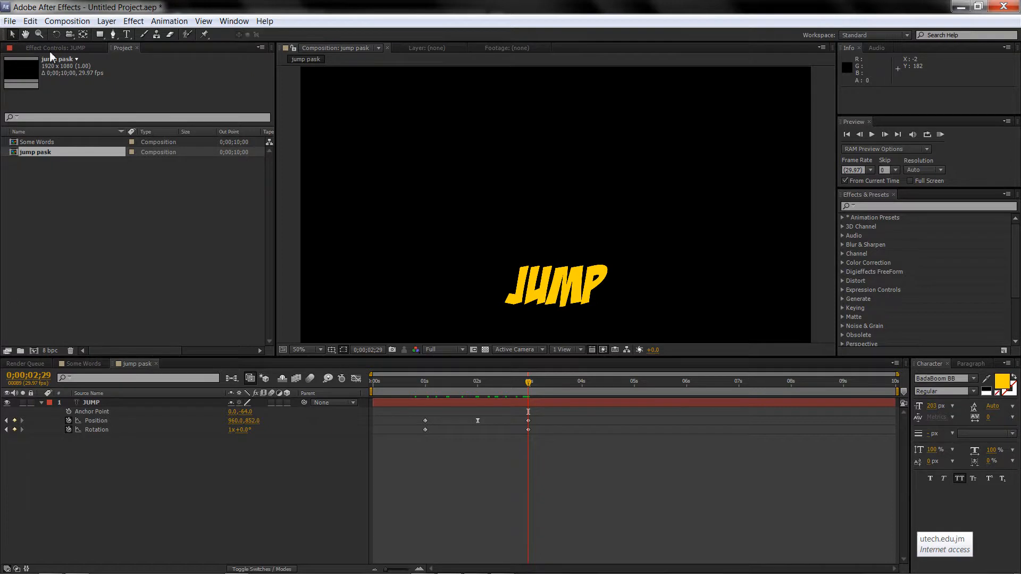
{"action": "right_click", "coordinate": [287, 173]}
{"action": "mouse_move", "coordinate": [323, 183]}
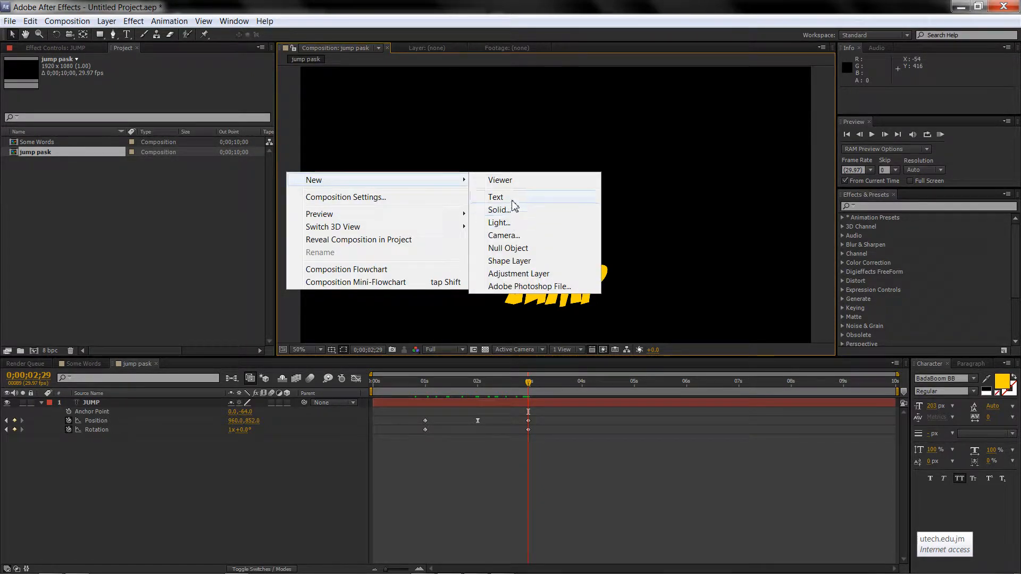
{"action": "left_click", "coordinate": [508, 261]}
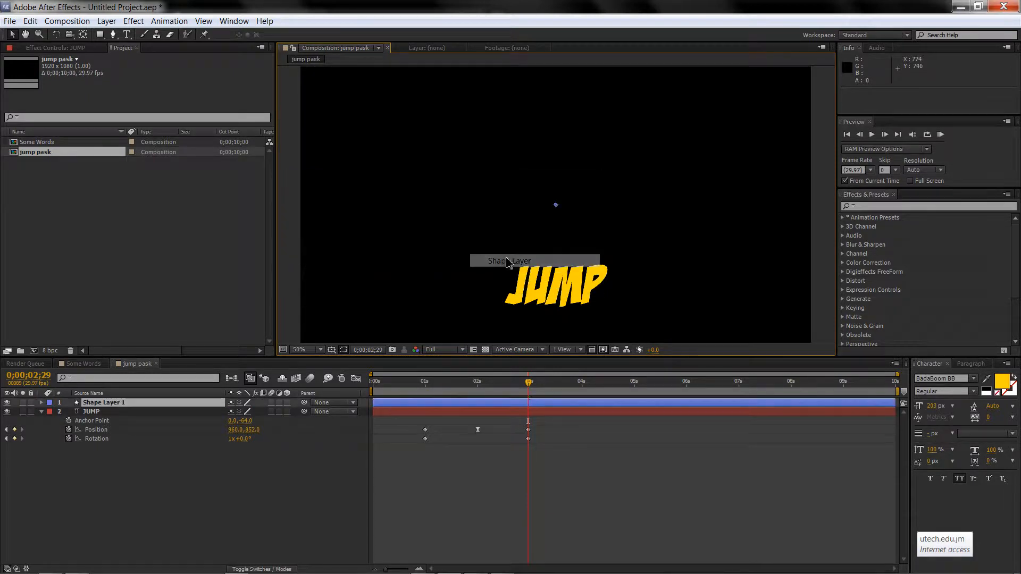
- Try adding a Stroke to the empty shape layer's contents and undo the addition
{"action": "left_click", "coordinate": [382, 35]}
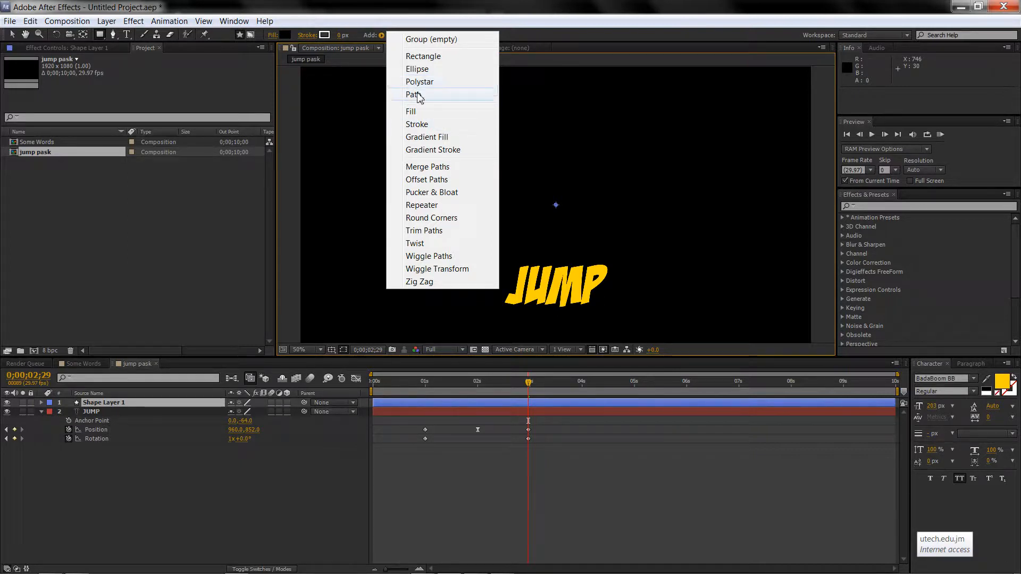
{"action": "left_click", "coordinate": [420, 124]}
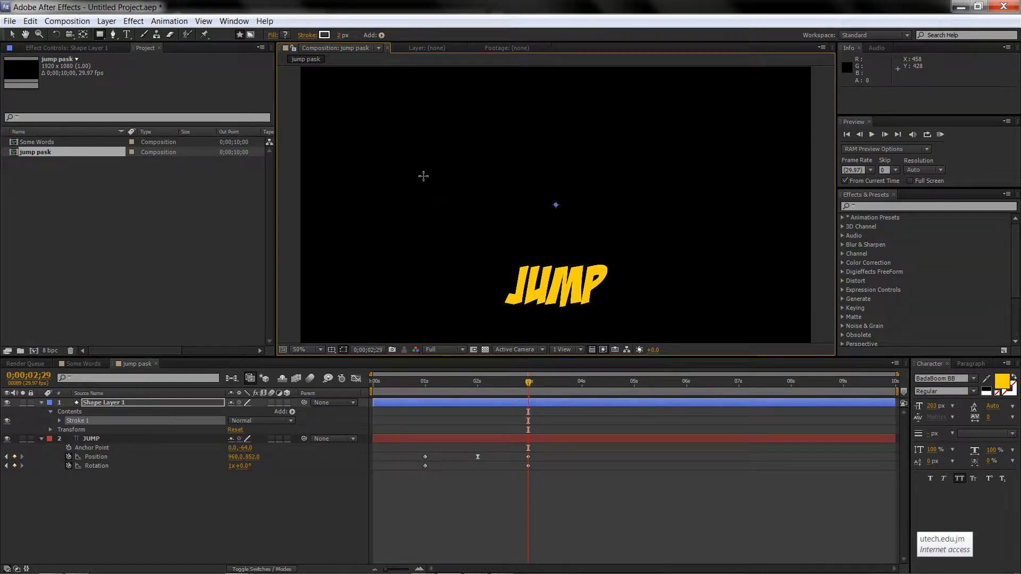
{"action": "left_click", "coordinate": [60, 420]}
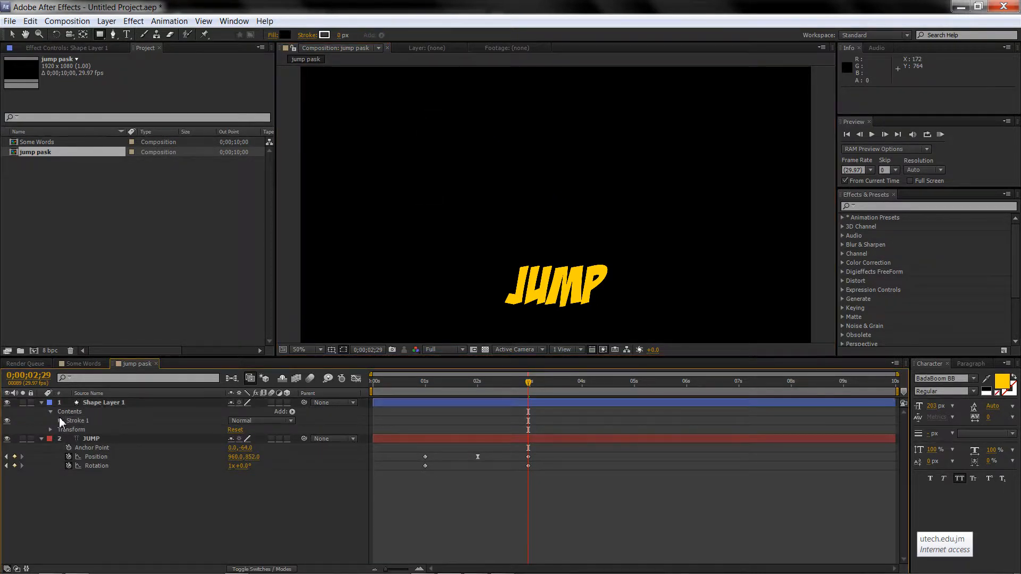
{"action": "key", "text": "ctrl+z"}
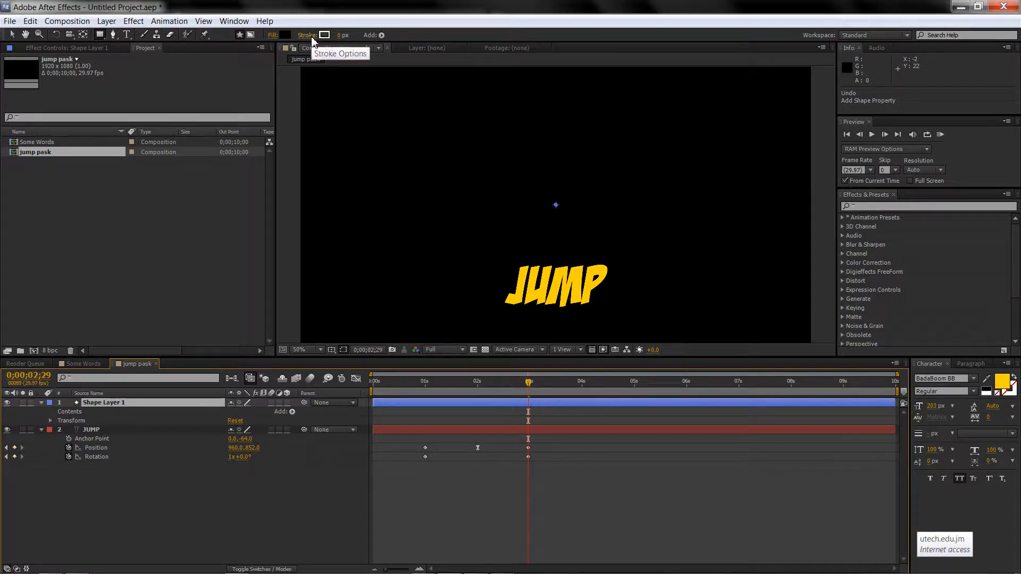
- Add a Rectangle path to the shape layer, unlink its size proportions and set the size to 470 by 100
{"action": "left_click", "coordinate": [382, 35]}
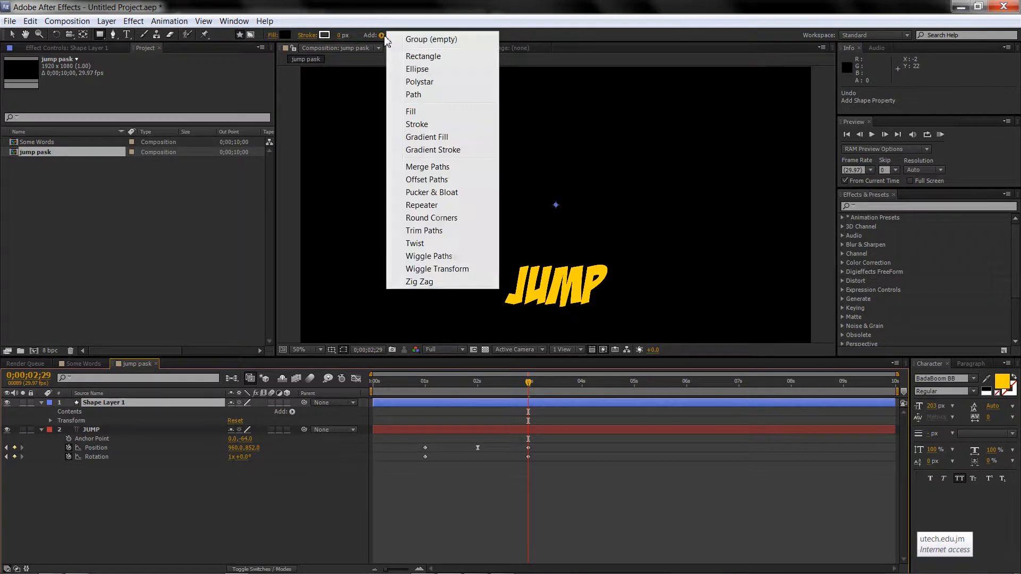
{"action": "left_click", "coordinate": [424, 57]}
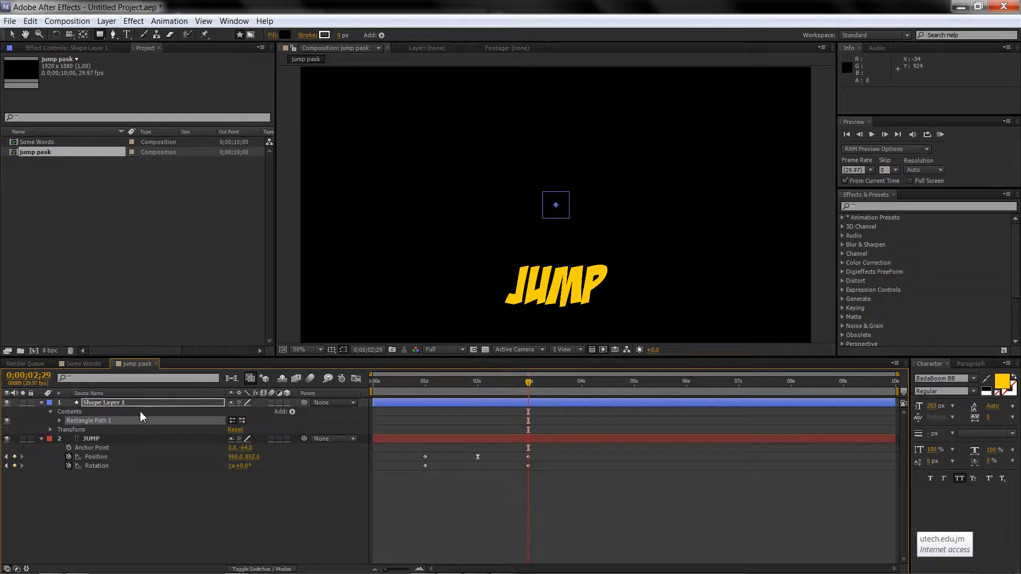
{"action": "left_click", "coordinate": [59, 420]}
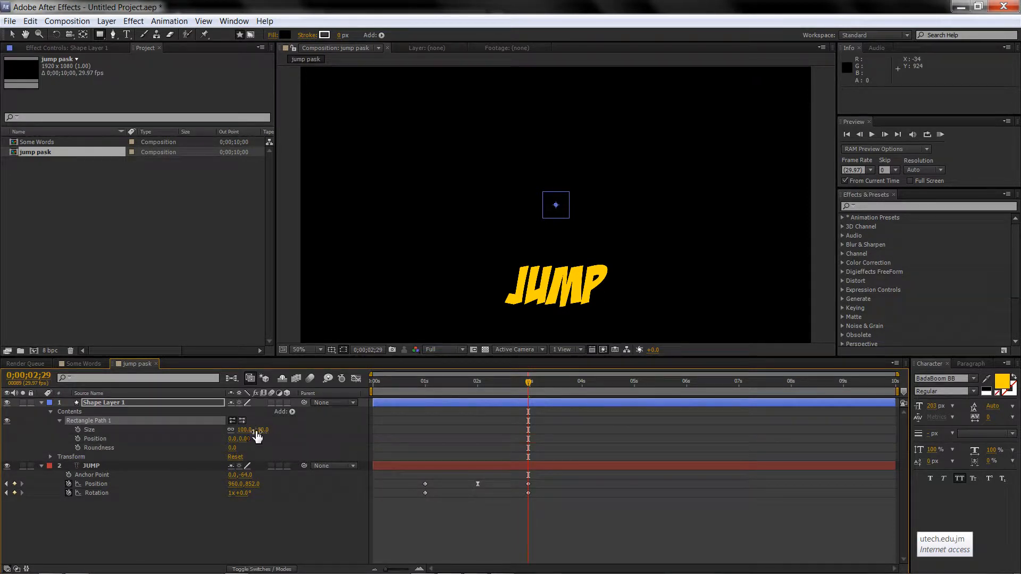
{"action": "left_click", "coordinate": [230, 429]}
{"action": "left_click_drag", "start_coordinate": [245, 430], "coordinate": [446, 437]}
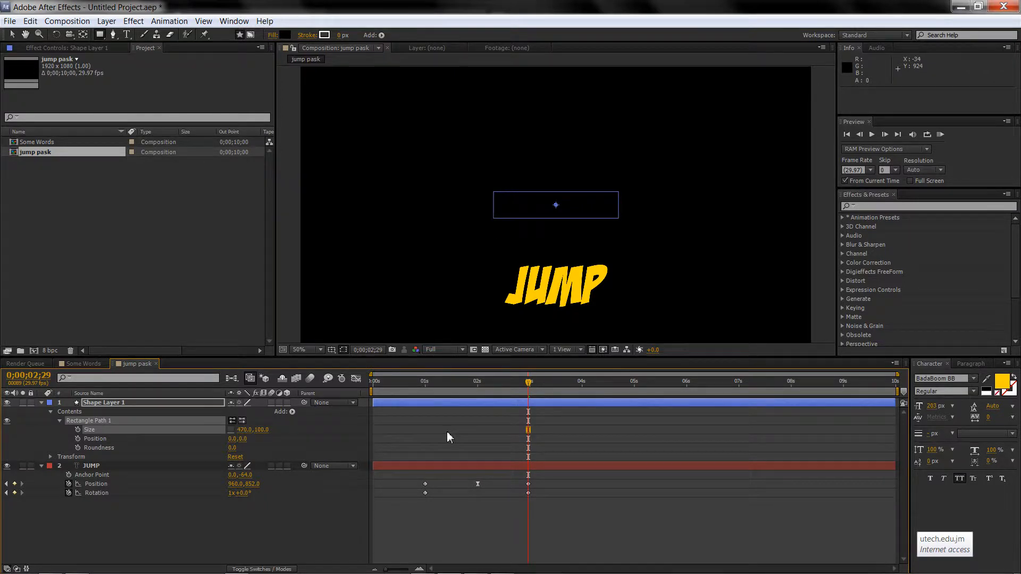
- Add Trim Paths to the shape layer's contents and reselect the rectangle path
{"action": "left_click", "coordinate": [292, 412]}
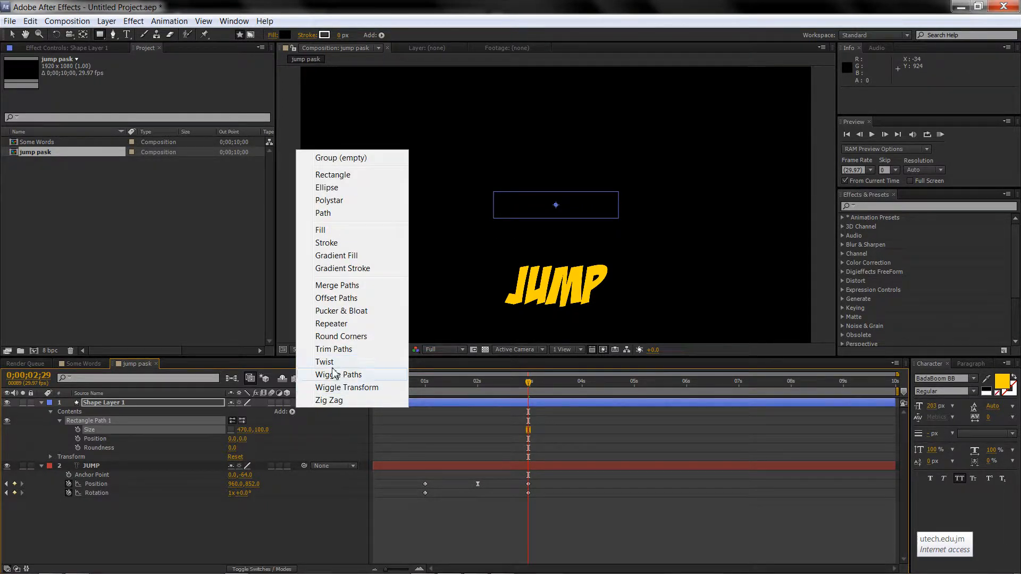
{"action": "left_click", "coordinate": [334, 350]}
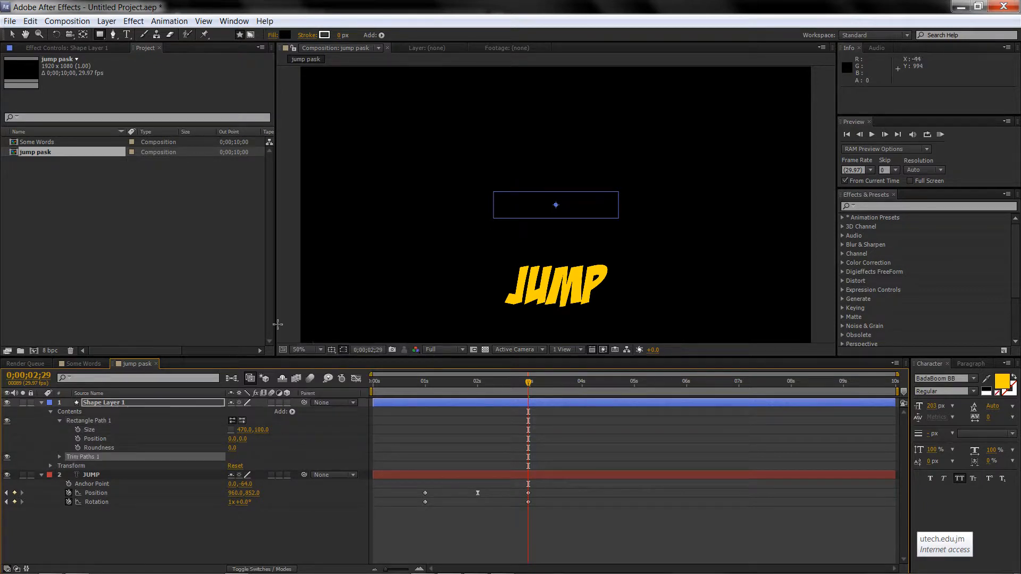
{"action": "left_click", "coordinate": [114, 422]}
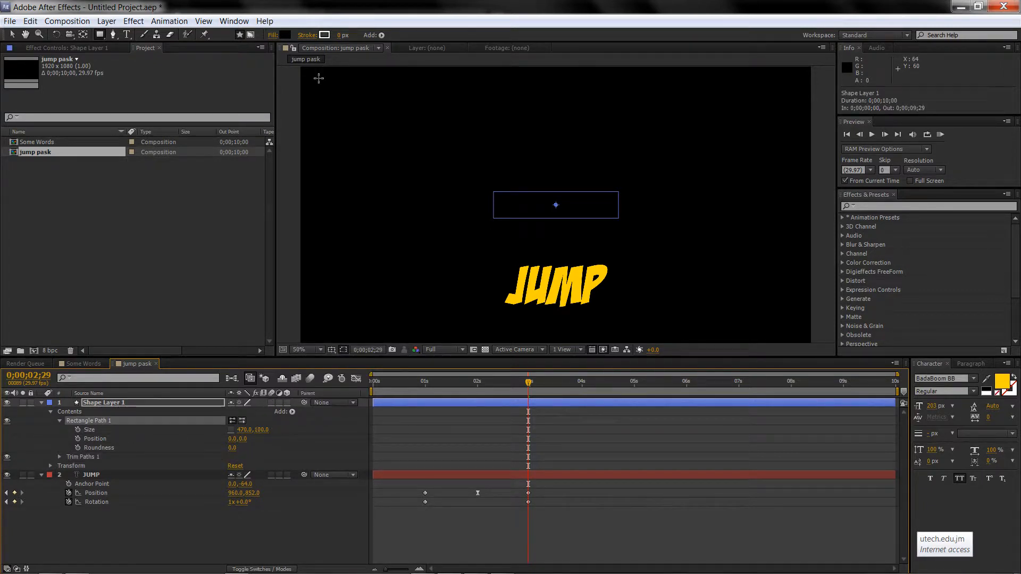
- Add a solid-colour Stroke 21 px wide to the shape layer and move it above Trim Paths in the contents
{"action": "left_click", "coordinate": [381, 35]}
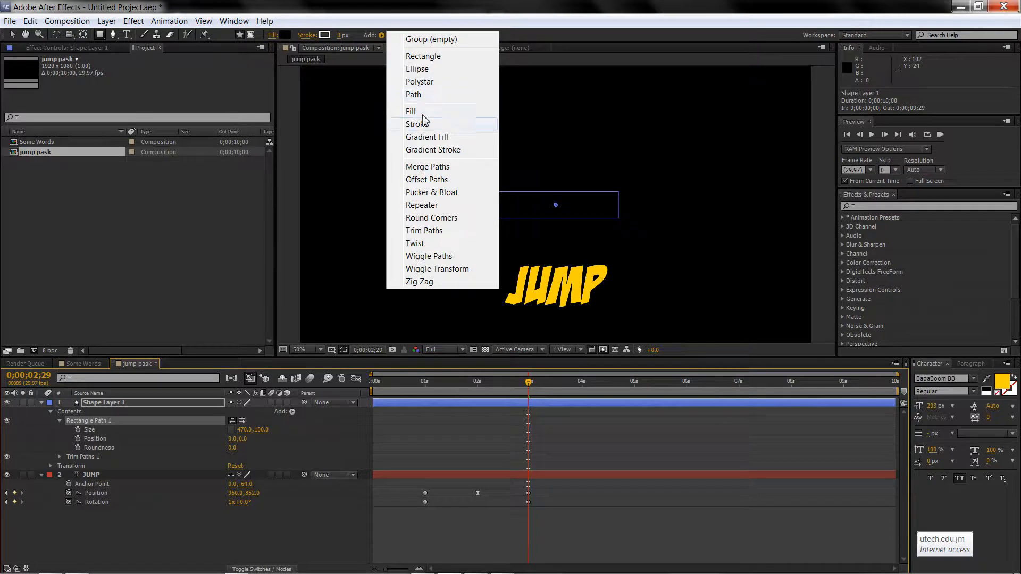
{"action": "left_click", "coordinate": [419, 124]}
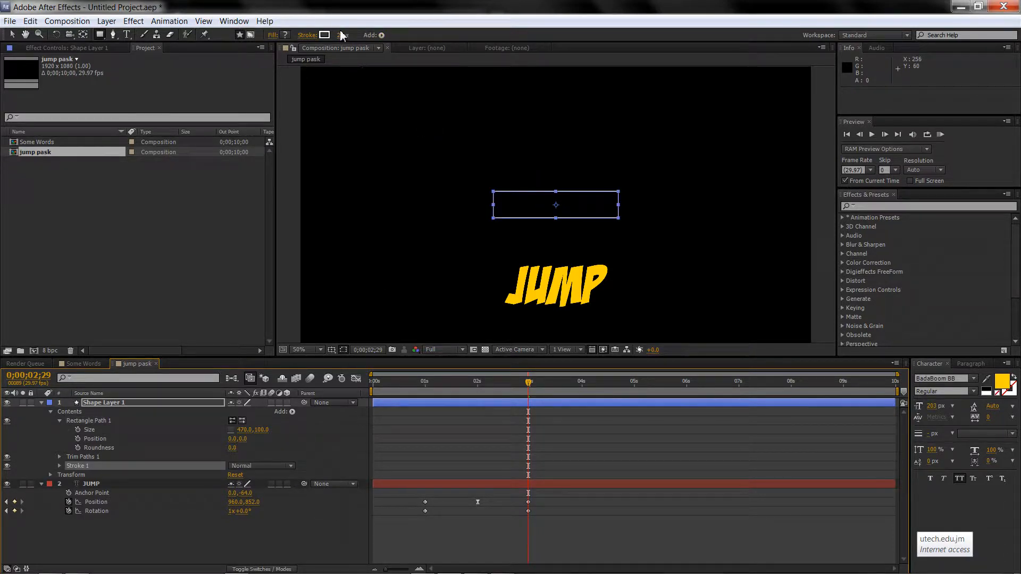
{"action": "left_click_drag", "start_coordinate": [344, 36], "coordinate": [352, 38]}
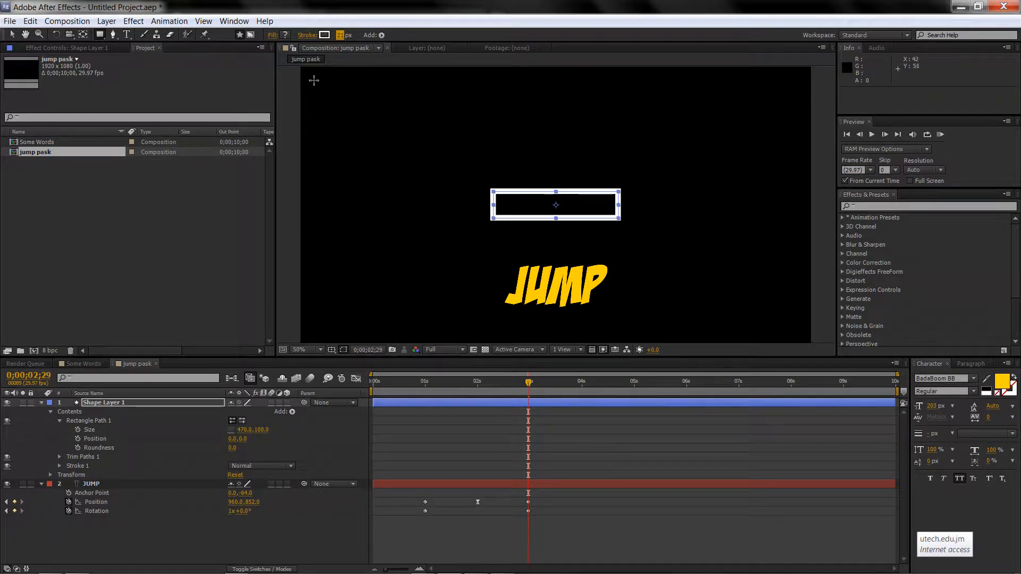
{"action": "left_click", "coordinate": [308, 34]}
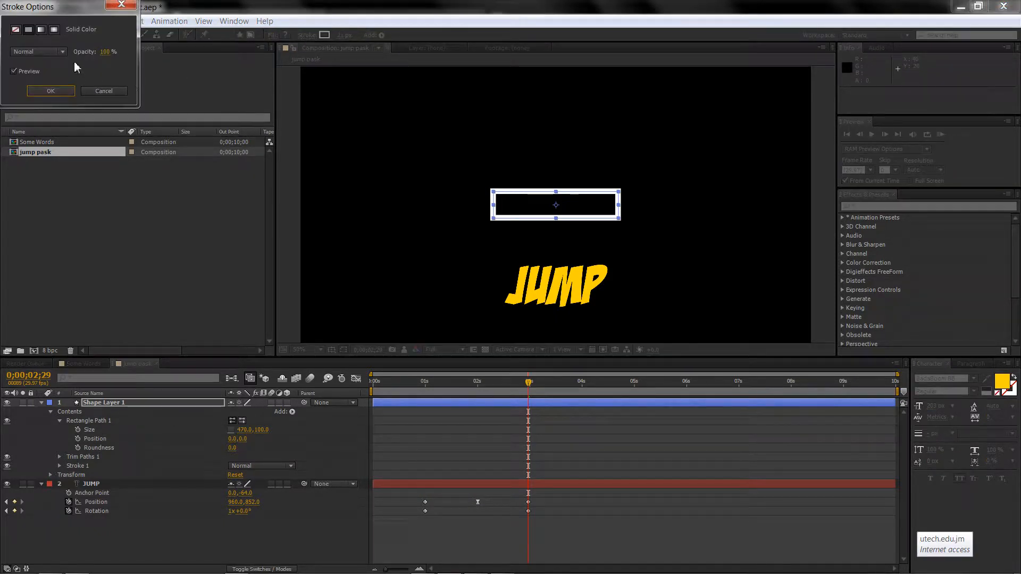
{"action": "left_click", "coordinate": [58, 89]}
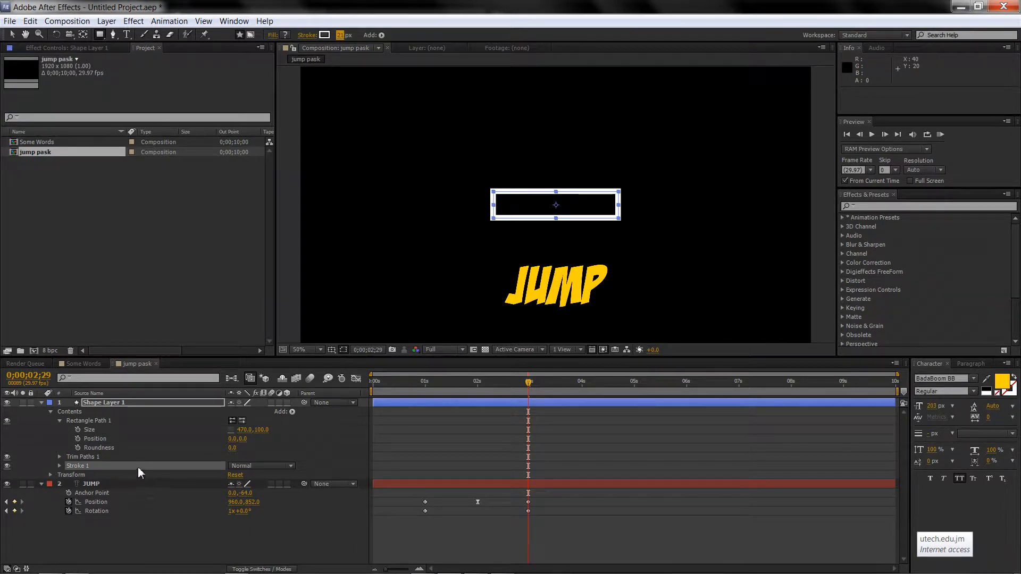
{"action": "mouse_move", "coordinate": [85, 468]}
{"action": "left_mouse_down"}
{"action": "mouse_move", "coordinate": [98, 455]}
{"action": "mouse_move", "coordinate": [92, 468]}
{"action": "left_mouse_up"}
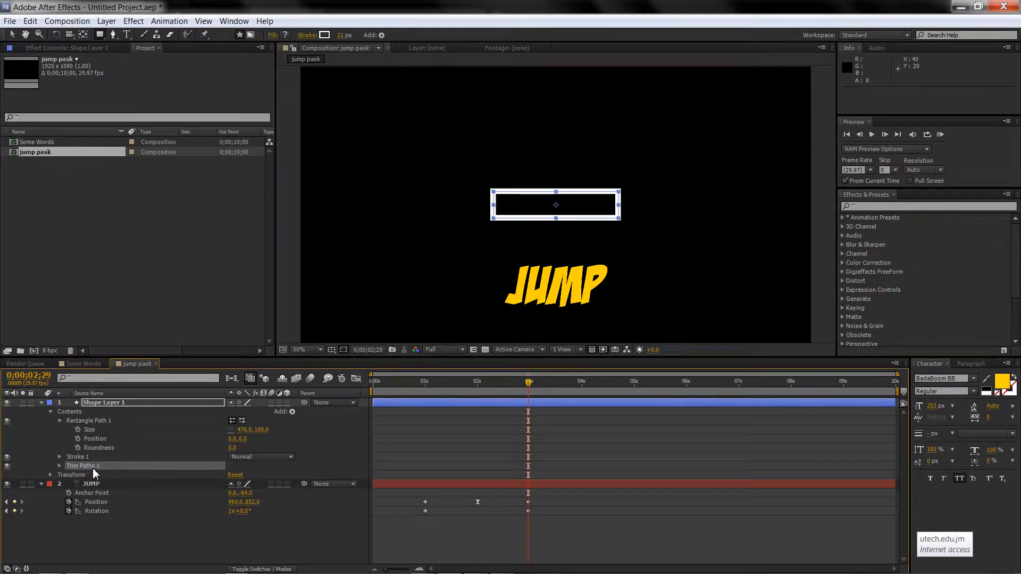
- Set the Trim Paths Offset to -135° and its End to 0%
{"action": "left_click", "coordinate": [59, 466]}
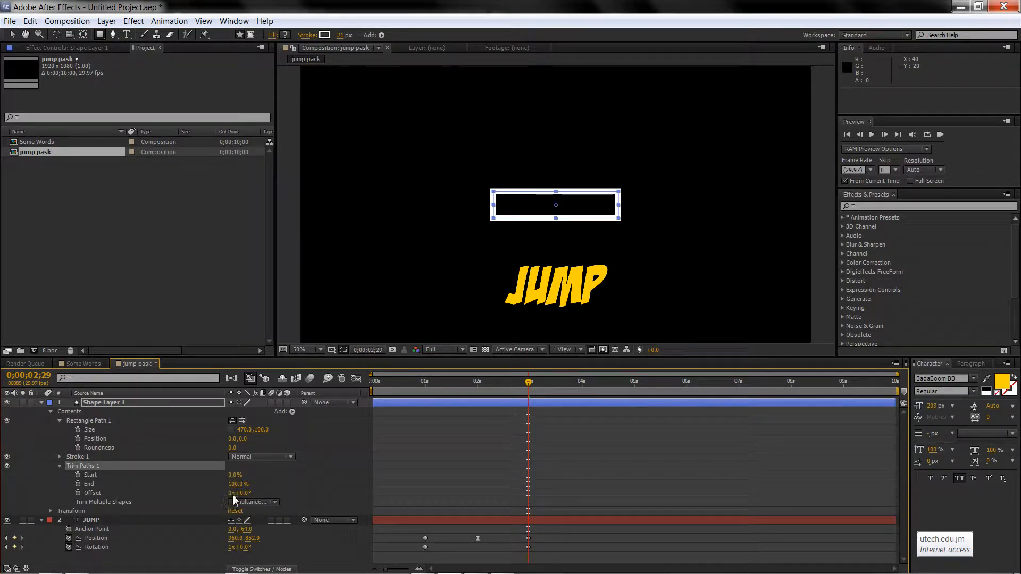
{"action": "left_click_drag", "start_coordinate": [236, 484], "coordinate": [207, 481]}
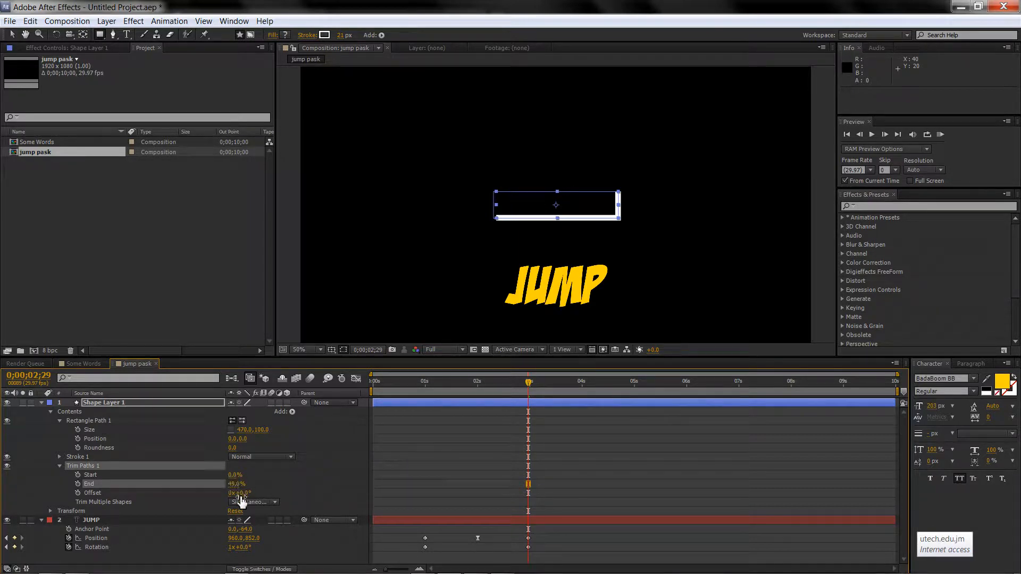
{"action": "mouse_move", "coordinate": [239, 493]}
{"action": "left_mouse_down"}
{"action": "mouse_move", "coordinate": [256, 493]}
{"action": "mouse_move", "coordinate": [237, 484]}
{"action": "mouse_move", "coordinate": [227, 484]}
{"action": "mouse_move", "coordinate": [237, 493]}
{"action": "mouse_move", "coordinate": [158, 493]}
{"action": "left_mouse_up"}
{"action": "left_click", "coordinate": [157, 494]}
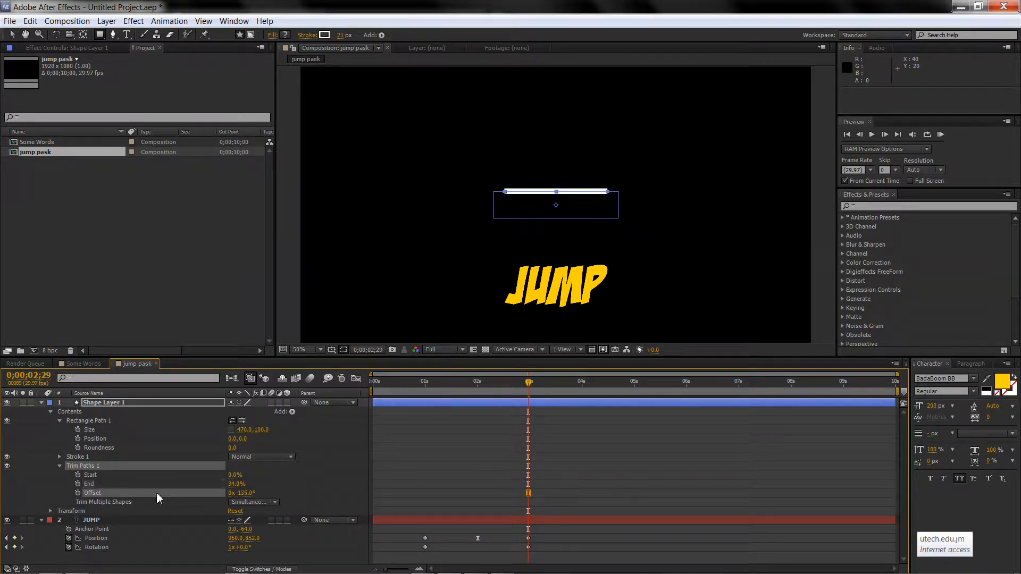
{"action": "left_click_drag", "start_coordinate": [234, 483], "coordinate": [201, 490]}
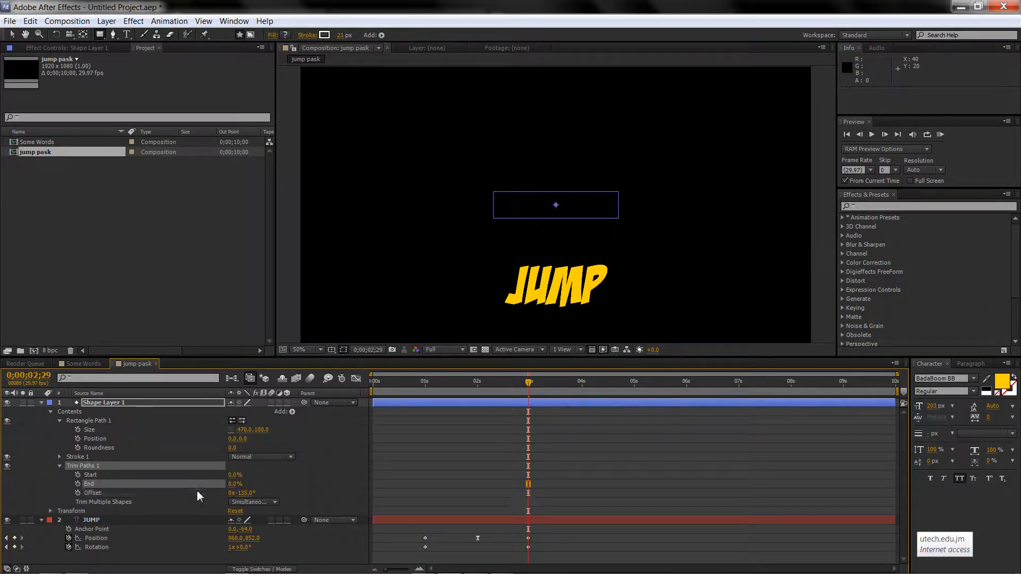
- Save the project as maskingn.aep in the Week 2 folder
{"action": "key", "text": "ctrl+s"}
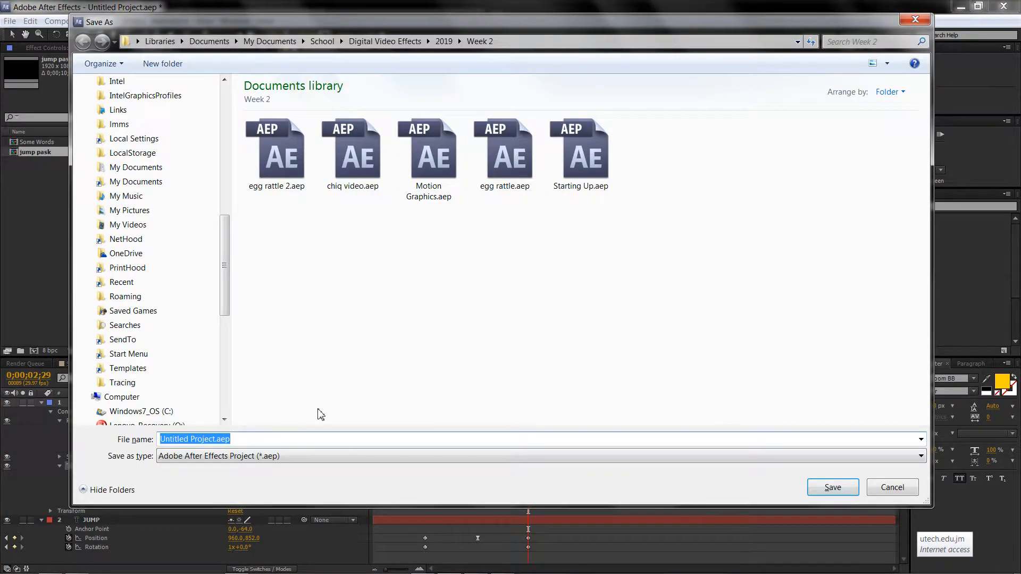
{"action": "type", "text": "jump"}
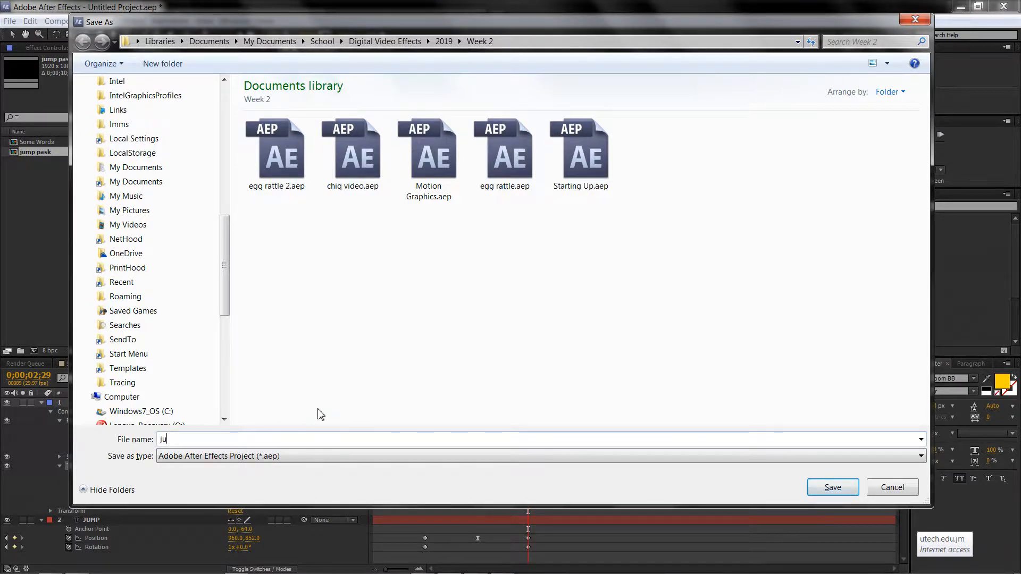
{"action": "key", "text": "BackSpace"}
{"action": "key", "text": "BackSpace"}
{"action": "type", "text": "masking"}
{"action": "key", "text": "Return"}
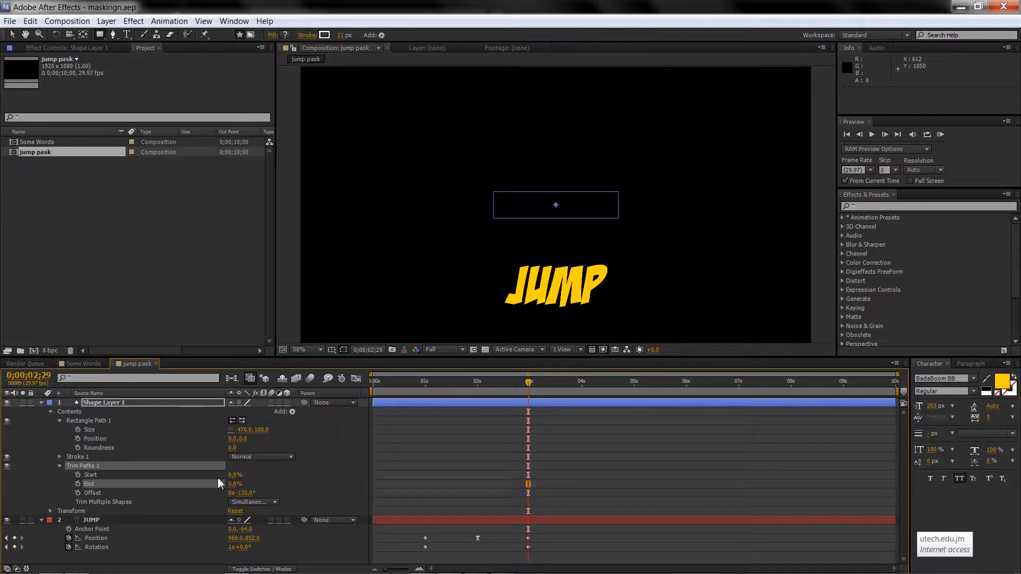
- Set the Trim Paths Start to 17%
{"action": "left_click_drag", "start_coordinate": [236, 474], "coordinate": [238, 488]}
{"action": "key", "text": "ctrl+z"}
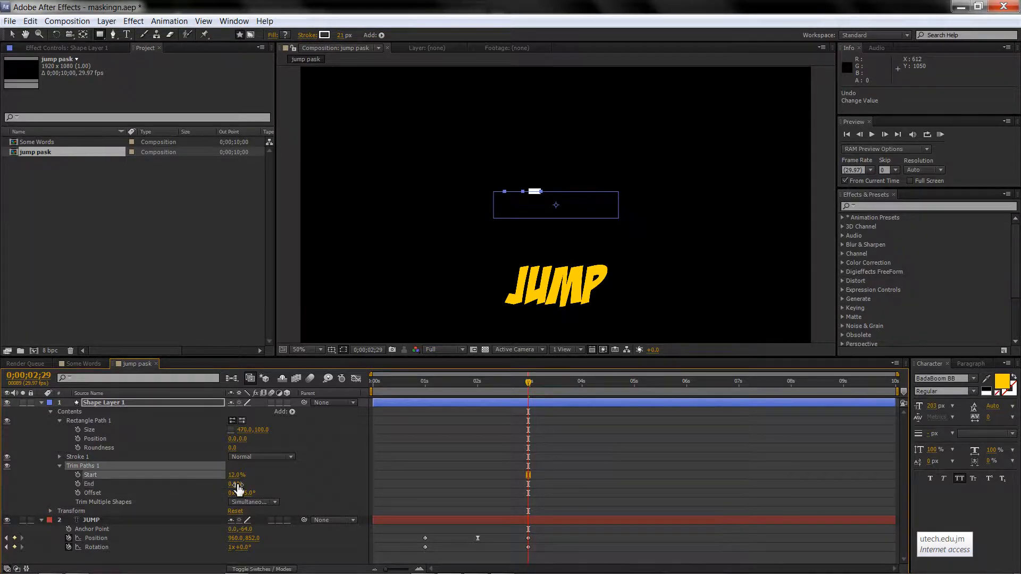
{"action": "left_click", "coordinate": [236, 475]}
{"action": "key", "text": "Return"}
{"action": "mouse_move", "coordinate": [231, 474]}
{"action": "left_mouse_down"}
{"action": "mouse_move", "coordinate": [247, 485]}
{"action": "mouse_move", "coordinate": [228, 483]}
{"action": "mouse_move", "coordinate": [237, 475]}
{"action": "mouse_move", "coordinate": [241, 483]}
{"action": "left_mouse_up"}
{"action": "left_click", "coordinate": [267, 472]}
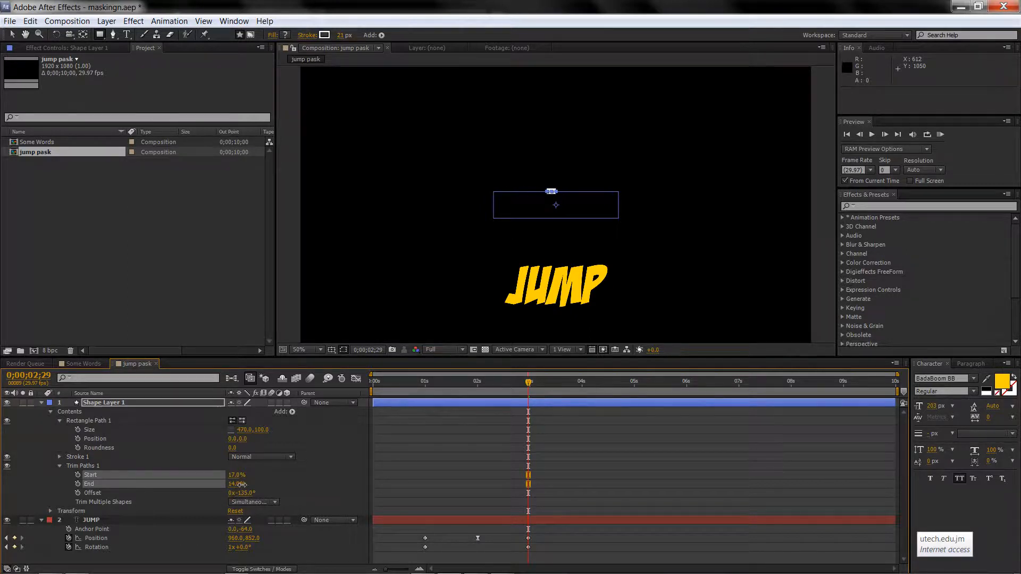
- Try a Trim Paths End of 100% and set it to 17% to match the Start
{"action": "left_click", "coordinate": [238, 484]}
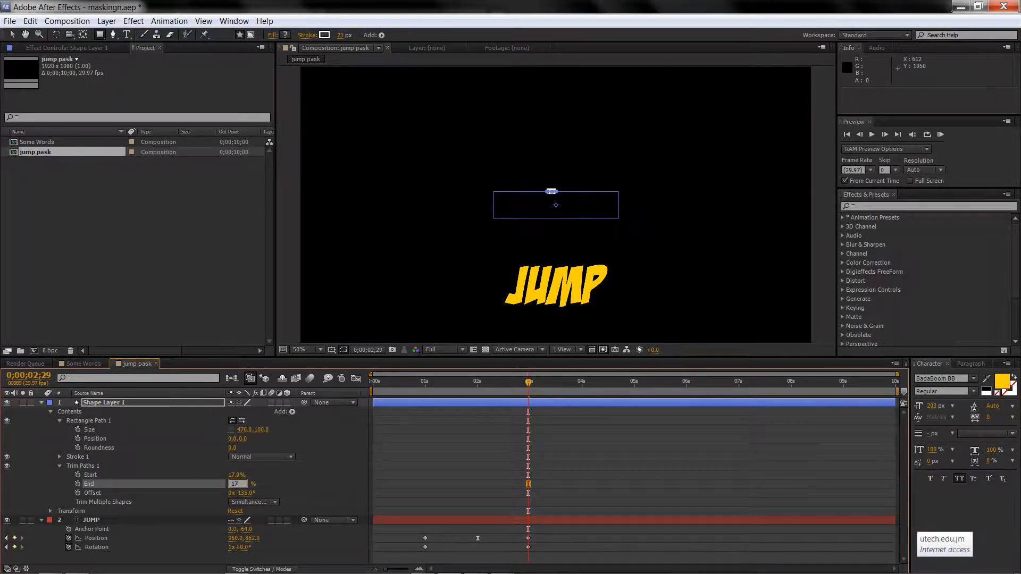
{"action": "type", "text": "100"}
{"action": "key", "text": "Return"}
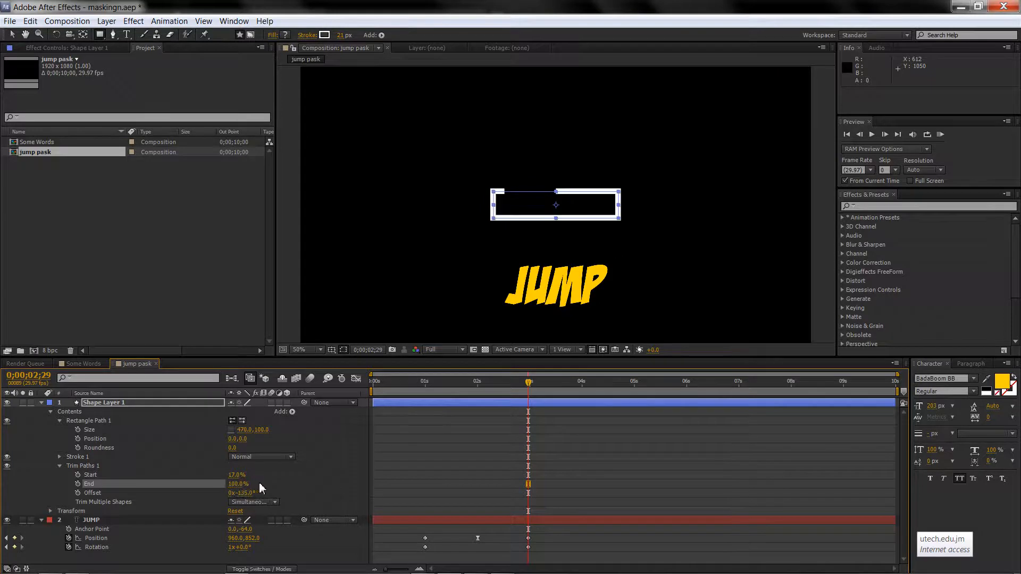
{"action": "left_click", "coordinate": [240, 485]}
{"action": "type", "text": "17"}
{"action": "key", "text": "Return"}
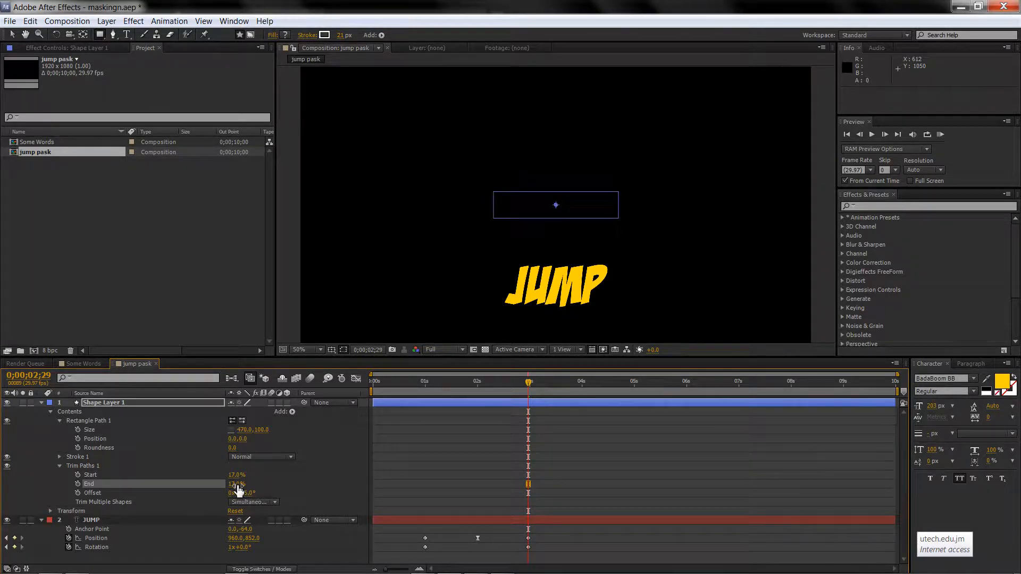
- Enable keyframing for the Trim Paths Start and End and move both keyframes to 0;00;00;13
{"action": "left_click", "coordinate": [78, 475]}
{"action": "left_click", "coordinate": [78, 483]}
{"action": "left_click_drag", "start_coordinate": [533, 381], "coordinate": [593, 391]}
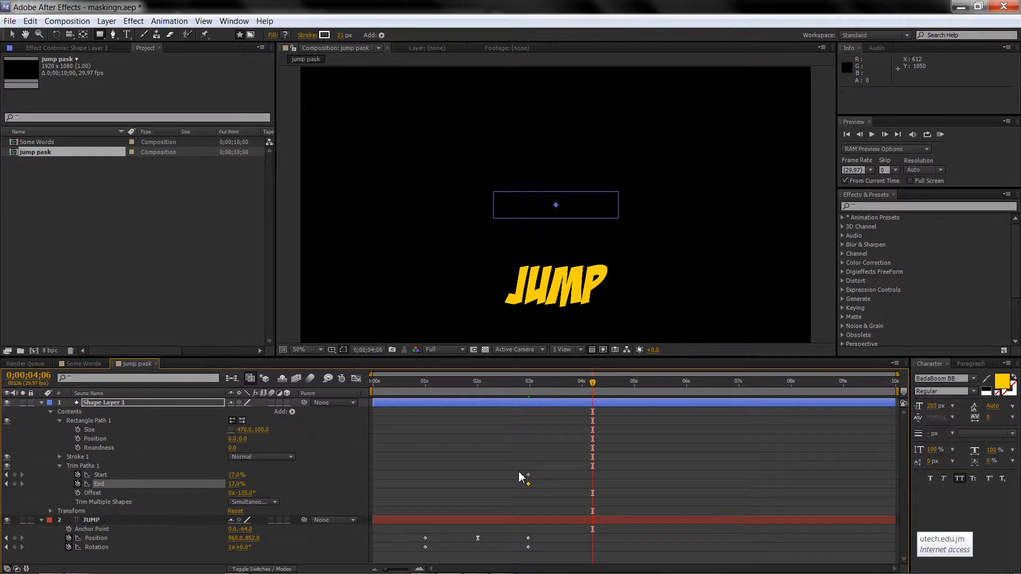
{"action": "left_click_drag", "start_coordinate": [520, 471], "coordinate": [397, 486]}
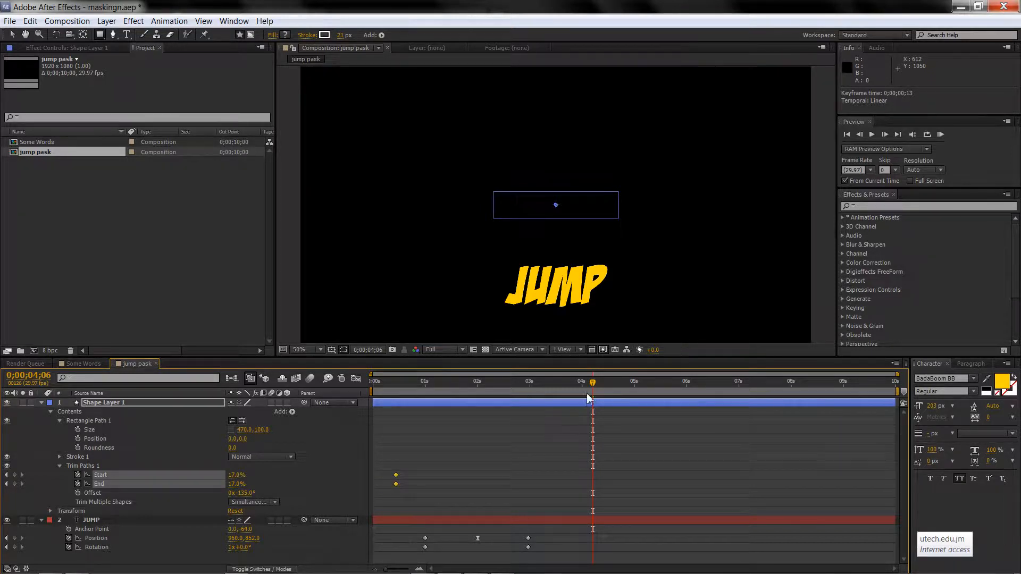
- Keyframe the Trim Paths at 0;00;01;00 with Start at 0% and End at 39%
{"action": "left_click_drag", "start_coordinate": [593, 384], "coordinate": [435, 418]}
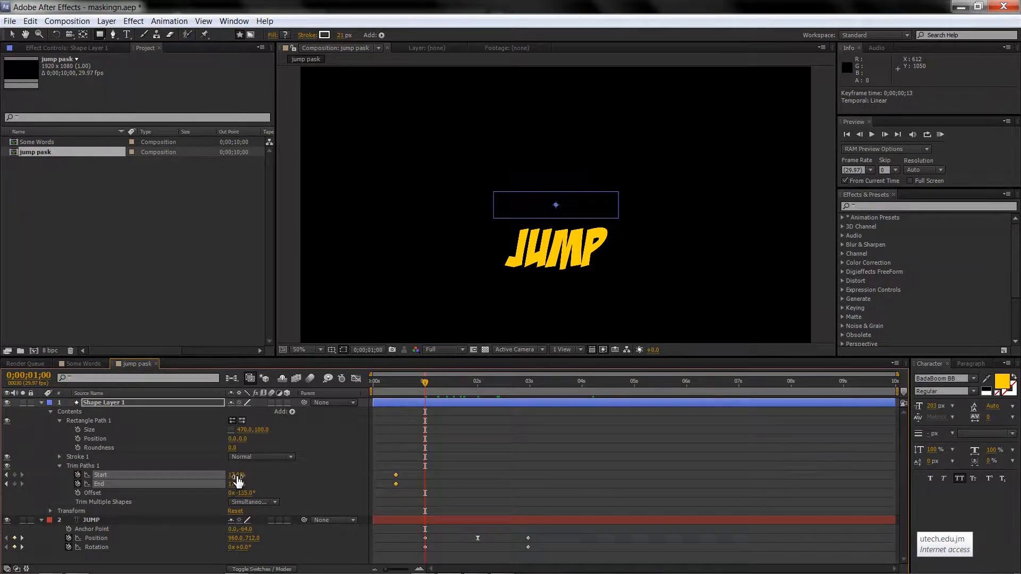
{"action": "left_click_drag", "start_coordinate": [234, 474], "coordinate": [249, 487]}
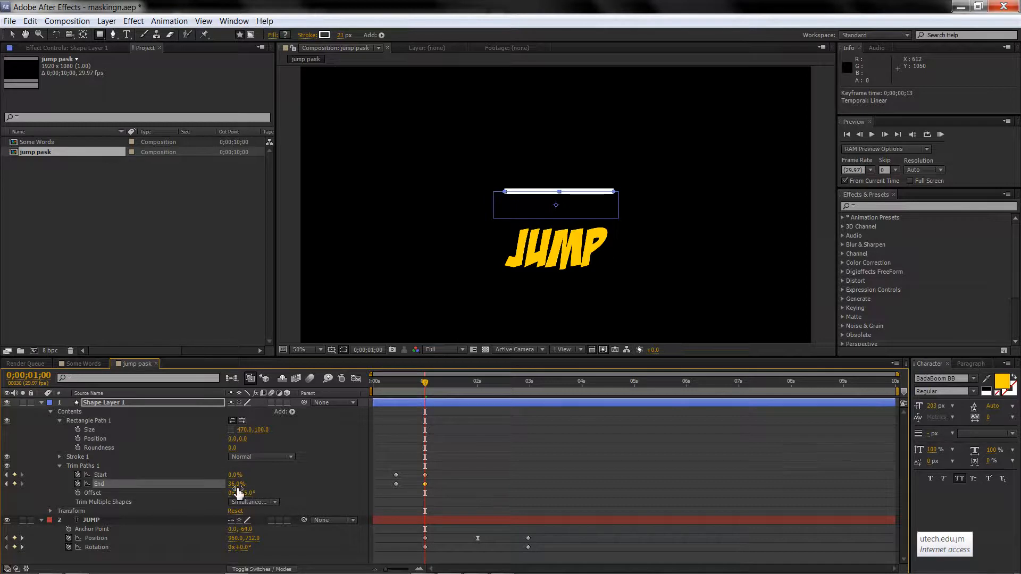
{"action": "left_click", "coordinate": [235, 485]}
{"action": "key", "text": "Return"}
{"action": "left_click", "coordinate": [234, 475], "text": "shift"}
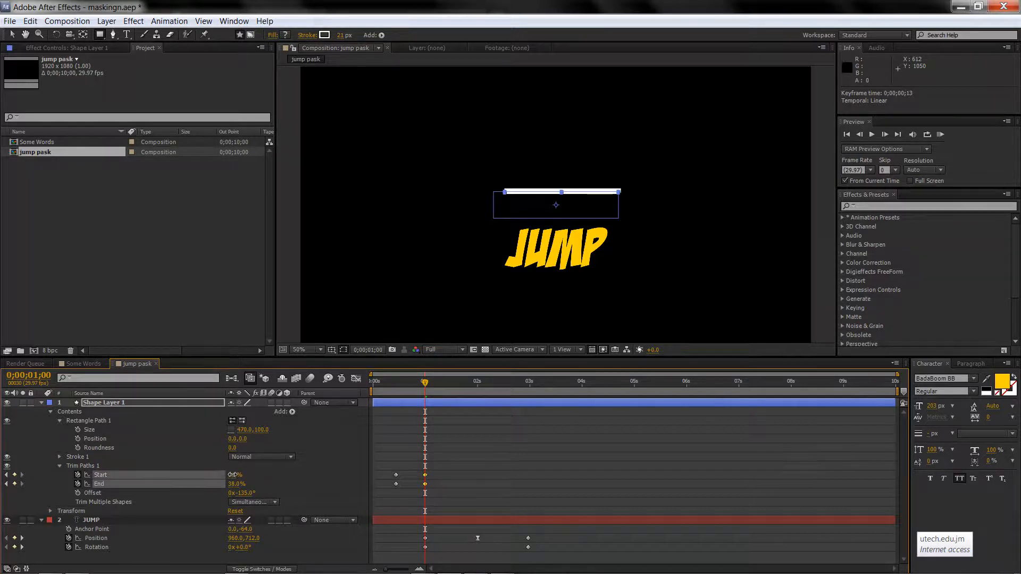
{"action": "left_click_drag", "start_coordinate": [229, 475], "coordinate": [233, 483]}
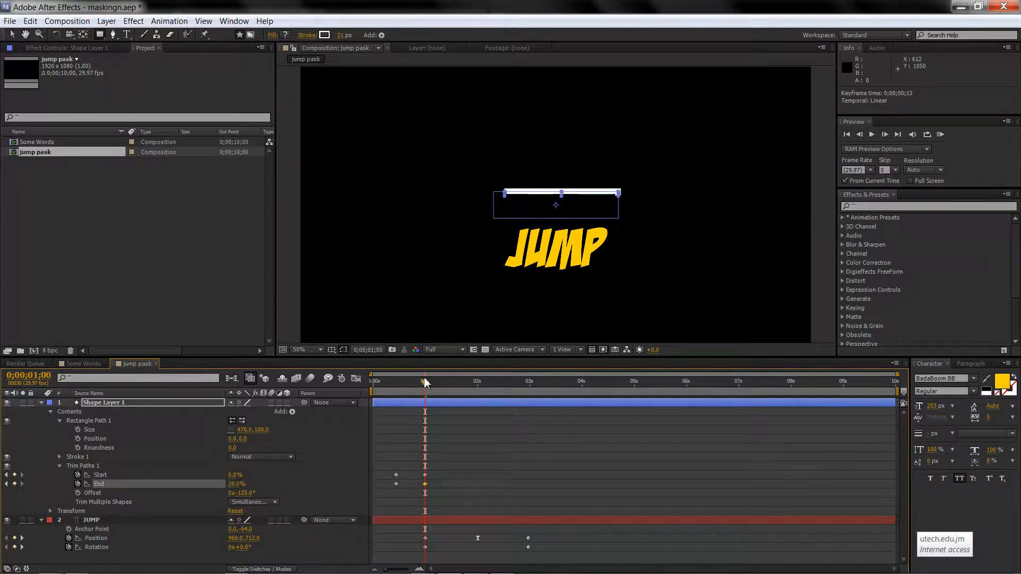
- Keyframe the Trim Paths at 0;00;02;09 with Start 8% and End 29%, and at 0;00;02;13 with Start 8% and End 25%
{"action": "mouse_move", "coordinate": [426, 381]}
{"action": "left_mouse_down"}
{"action": "mouse_move", "coordinate": [374, 383]}
{"action": "mouse_move", "coordinate": [494, 392]}
{"action": "left_mouse_up"}
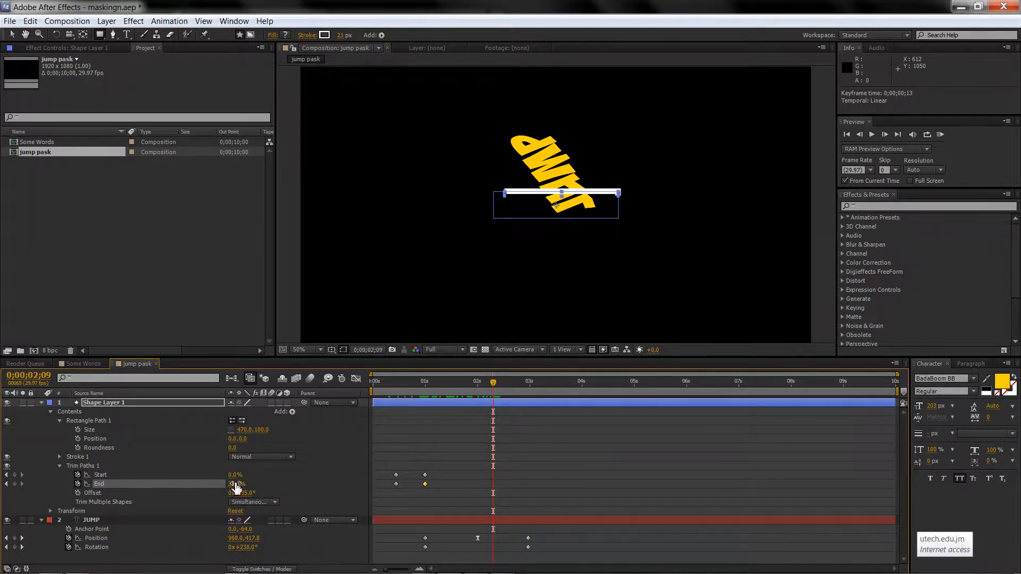
{"action": "left_click_drag", "start_coordinate": [235, 484], "coordinate": [235, 474]}
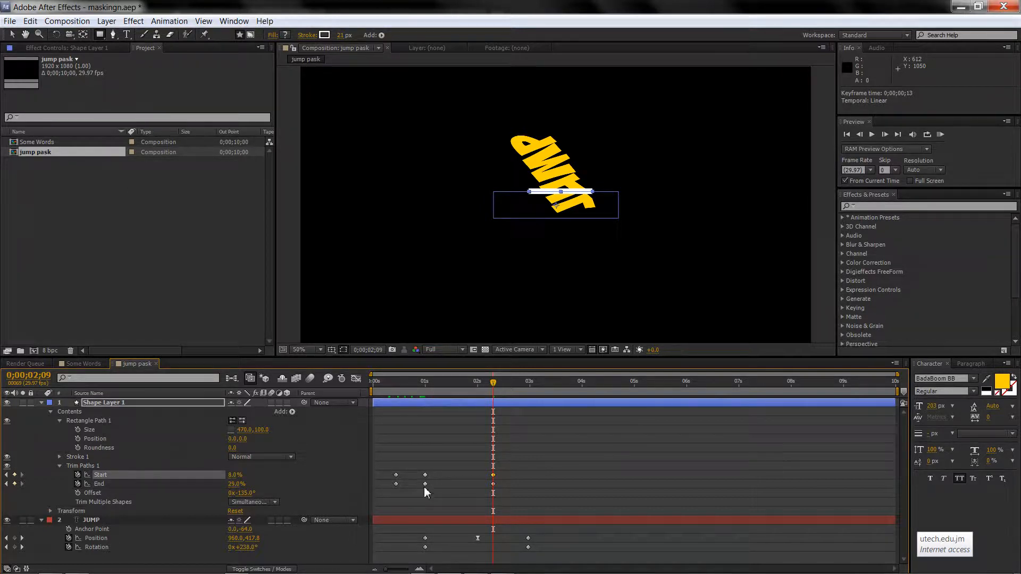
{"action": "left_click_drag", "start_coordinate": [494, 381], "coordinate": [502, 384]}
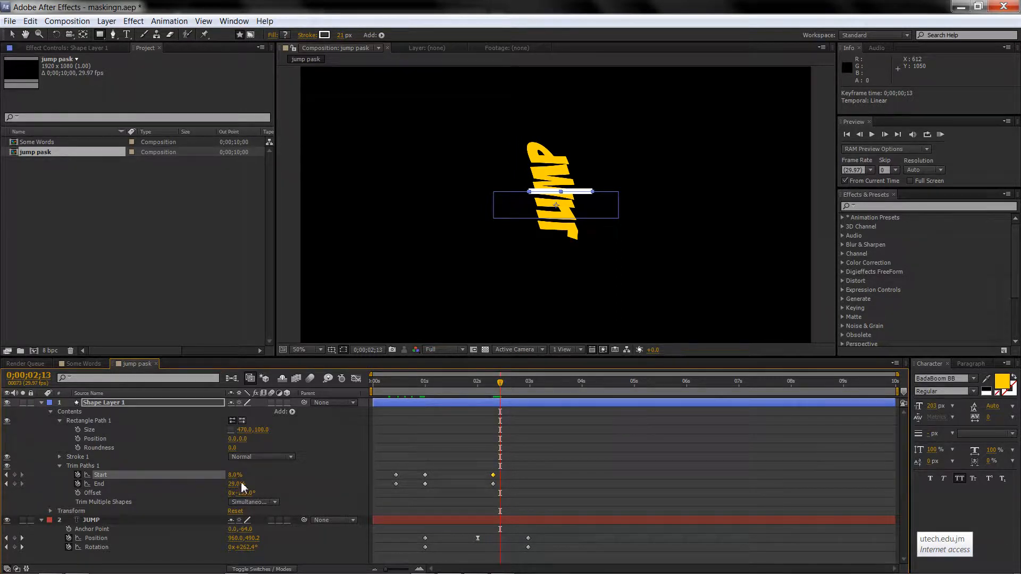
{"action": "left_click_drag", "start_coordinate": [235, 484], "coordinate": [236, 476]}
- Keyframe the Trim Paths at 0;00;02;16 with Start 9% and End 26.5%, and set Start to about 14% at 0;00;02;20
{"action": "left_click_drag", "start_coordinate": [502, 386], "coordinate": [507, 388]}
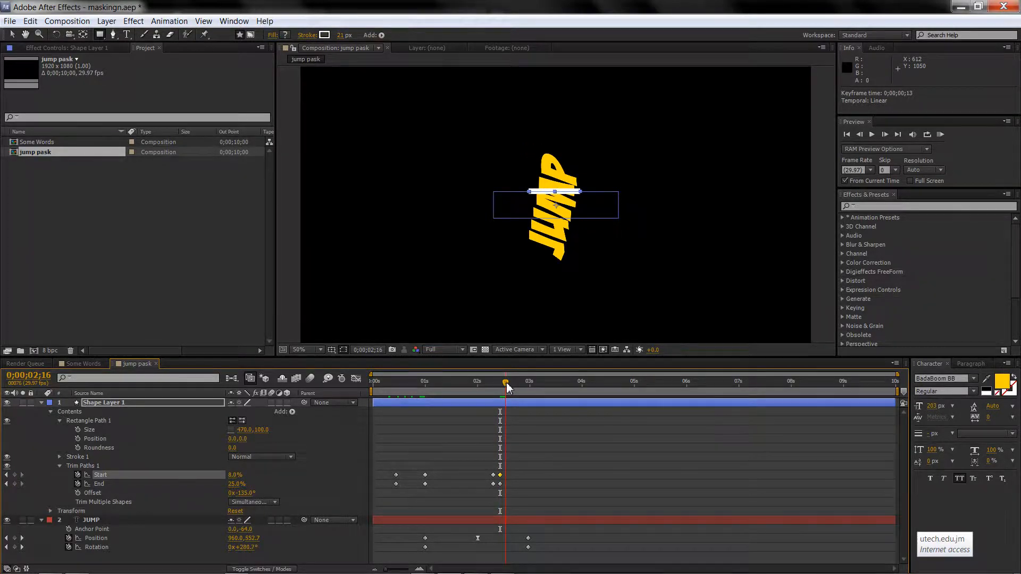
{"action": "left_click_drag", "start_coordinate": [233, 484], "coordinate": [235, 485]}
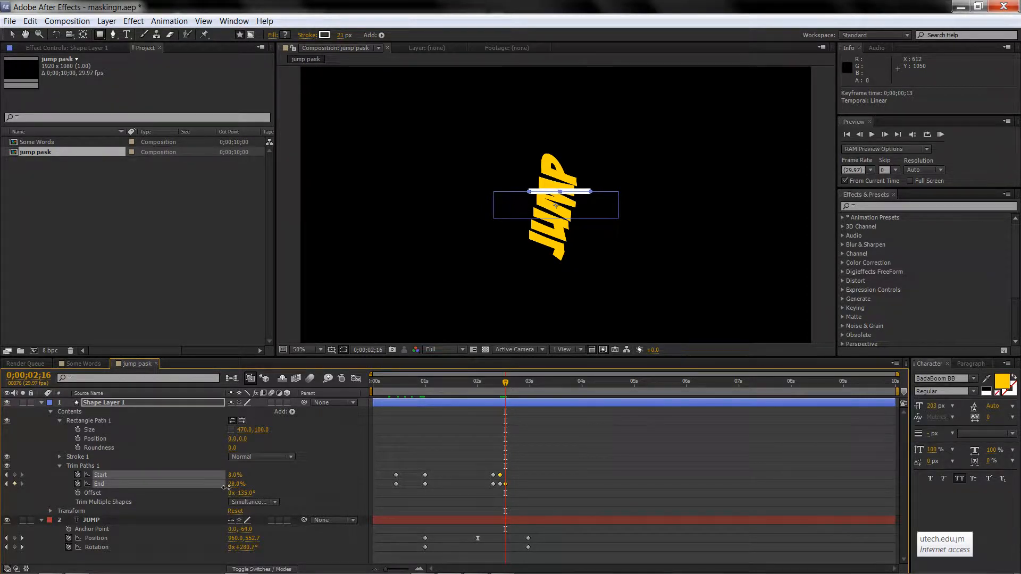
{"action": "left_click_drag", "start_coordinate": [221, 488], "coordinate": [235, 475]}
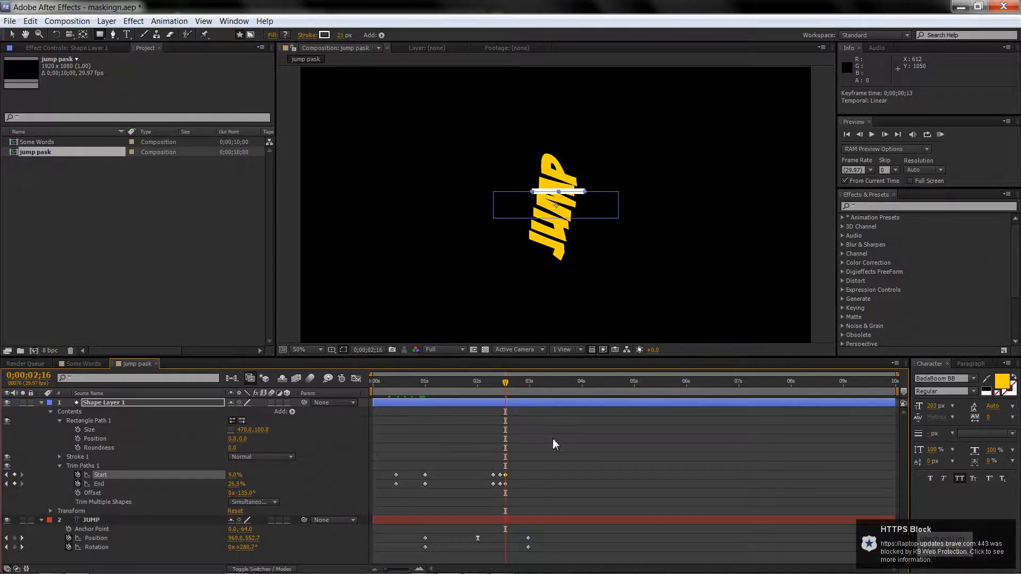
{"action": "left_click_drag", "start_coordinate": [506, 390], "coordinate": [514, 390]}
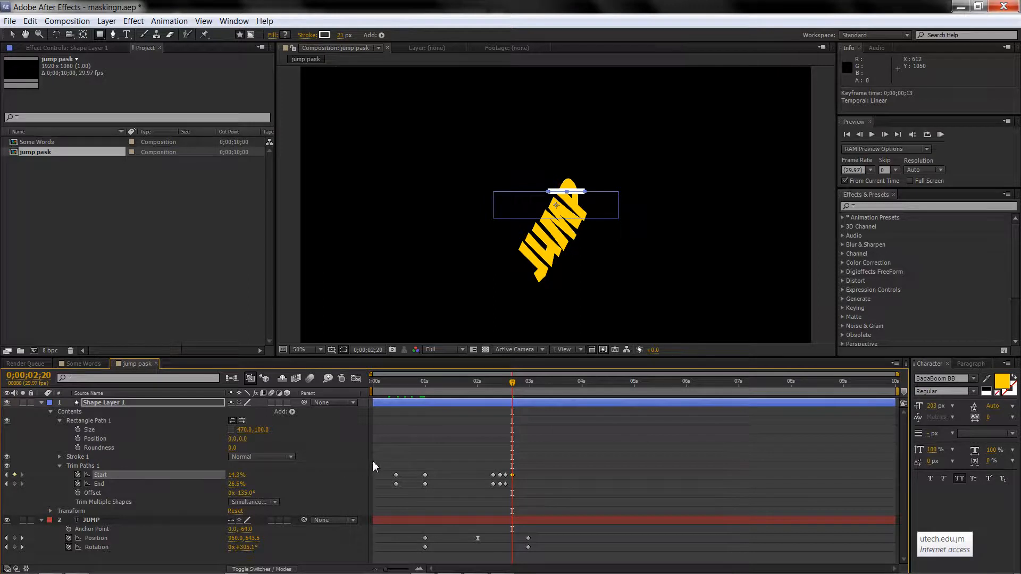
- Keyframe both Start and End of the Trim Paths at 17% at 0;00;02;22
{"action": "left_click_drag", "start_coordinate": [513, 383], "coordinate": [518, 382]}
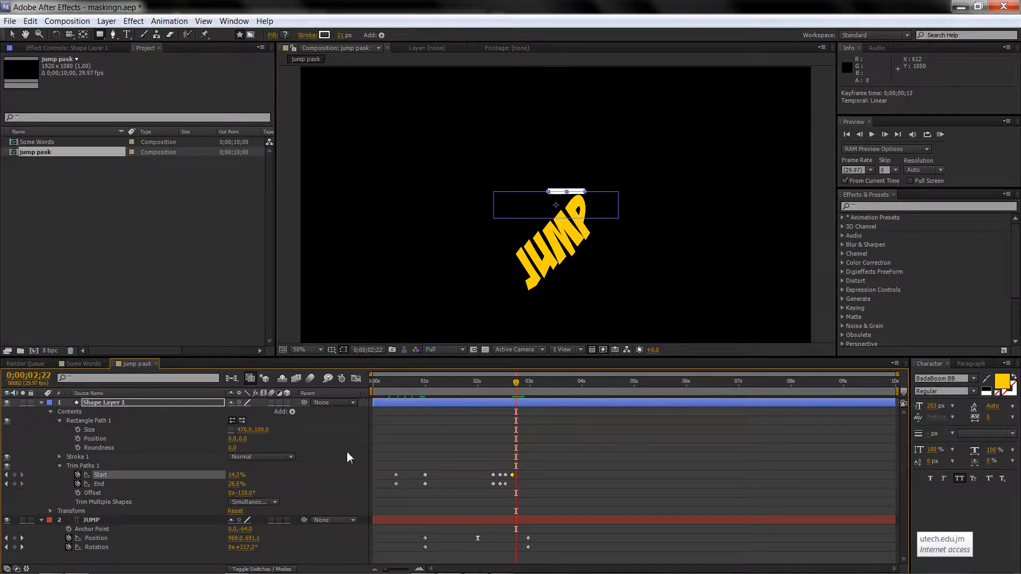
{"action": "left_click_drag", "start_coordinate": [236, 475], "coordinate": [248, 476]}
{"action": "left_click", "coordinate": [233, 477]}
{"action": "type", "text": "17"}
{"action": "key", "text": "Tab"}
{"action": "key", "text": "Return"}
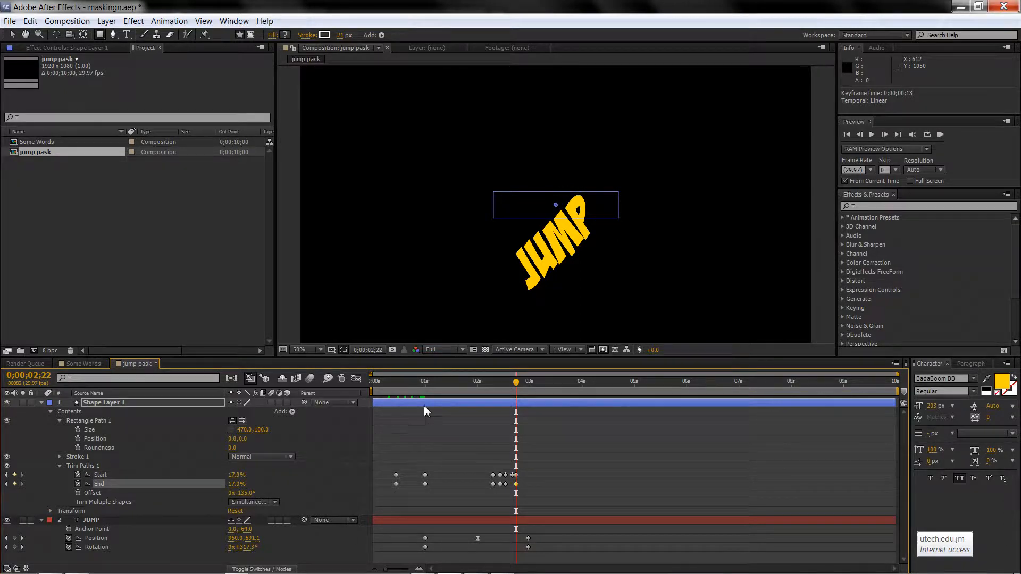
- Keyframe the Trim Paths Start and End at 0;00;01;26, and at 0;00;01;17 with Start 6% and End 33.2%
{"action": "left_click_drag", "start_coordinate": [515, 384], "coordinate": [470, 386]}
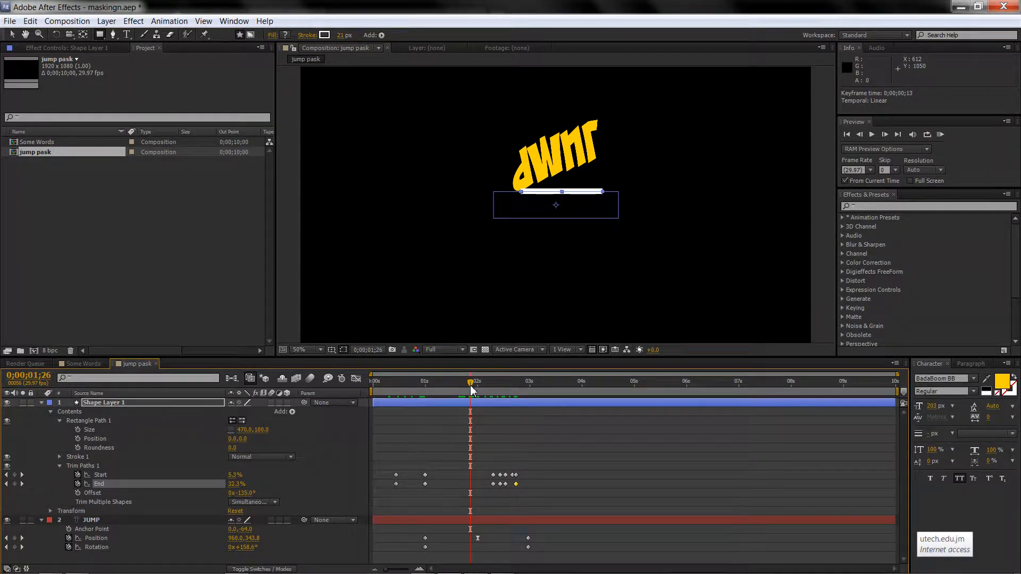
{"action": "left_click_drag", "start_coordinate": [235, 475], "coordinate": [227, 485]}
{"action": "mouse_move", "coordinate": [469, 391]}
{"action": "left_mouse_down"}
{"action": "mouse_move", "coordinate": [413, 403]}
{"action": "mouse_move", "coordinate": [455, 399]}
{"action": "left_mouse_up"}
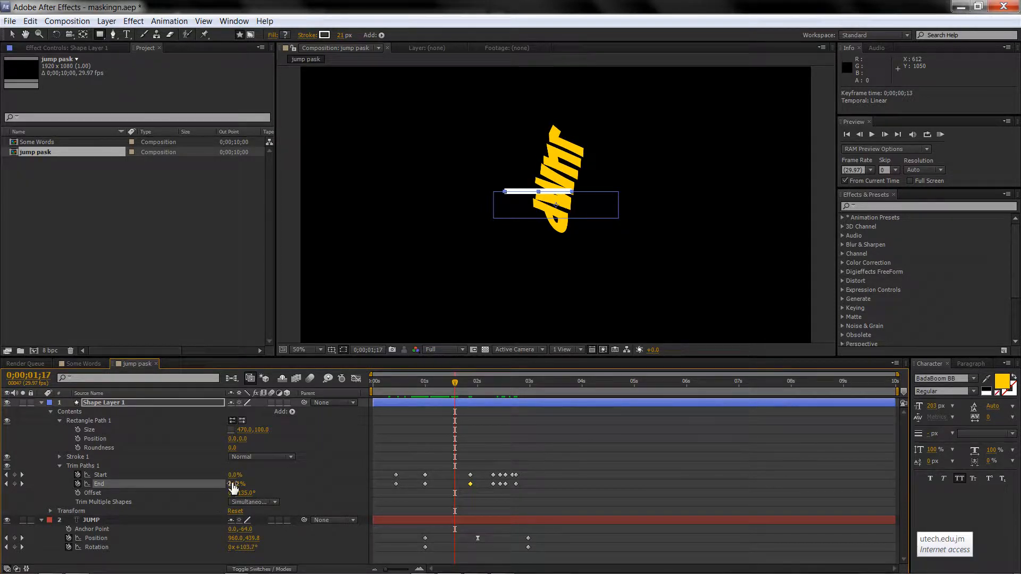
{"action": "left_click_drag", "start_coordinate": [232, 486], "coordinate": [237, 480]}
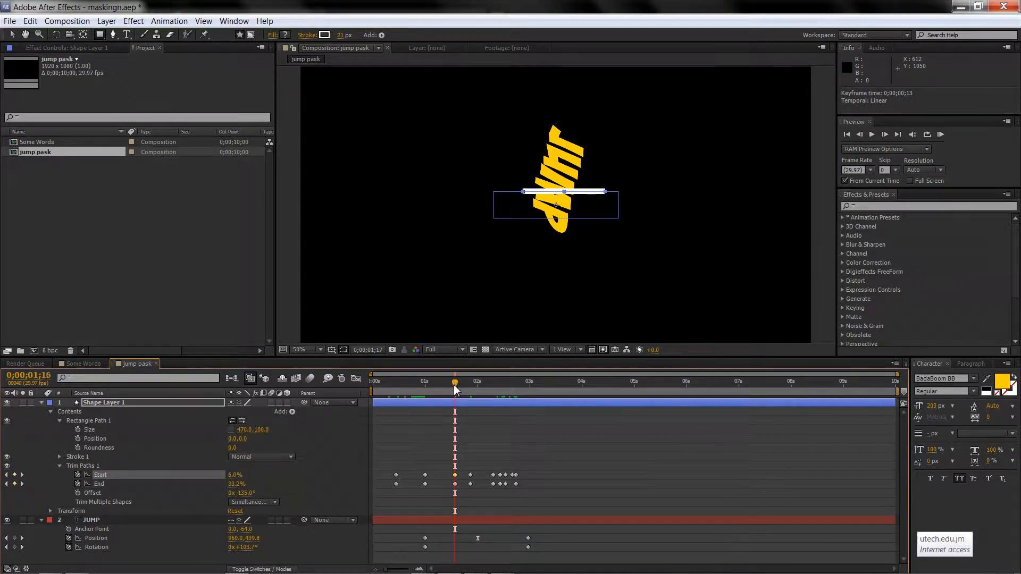
- Set the Trim Paths End keyframe at 0;00;01;00 to 36%
{"action": "mouse_move", "coordinate": [456, 390]}
{"action": "left_mouse_down"}
{"action": "mouse_move", "coordinate": [414, 394]}
{"action": "mouse_move", "coordinate": [425, 396]}
{"action": "left_mouse_up"}
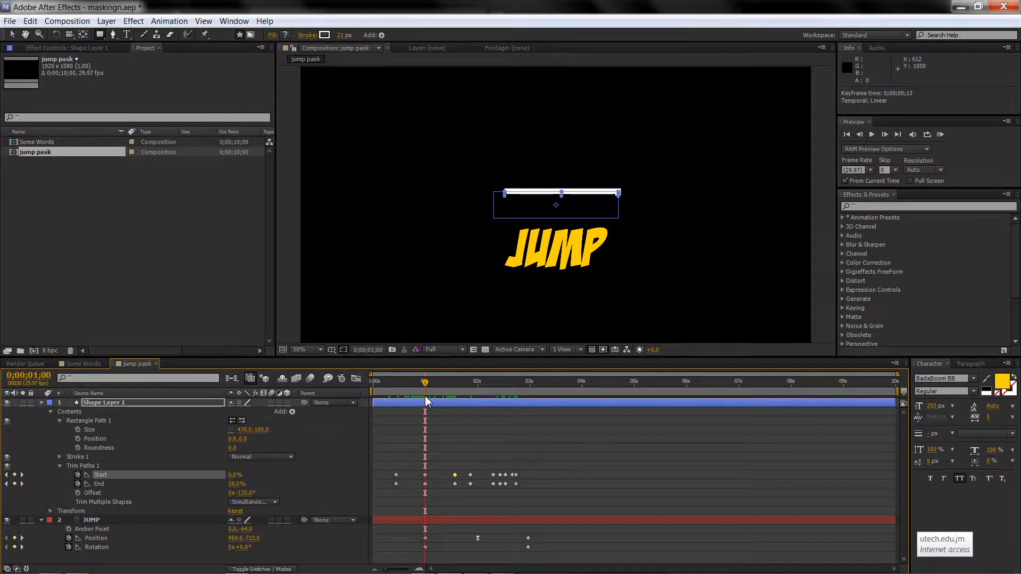
{"action": "left_click_drag", "start_coordinate": [237, 483], "coordinate": [206, 489]}
{"action": "left_click", "coordinate": [205, 488]}
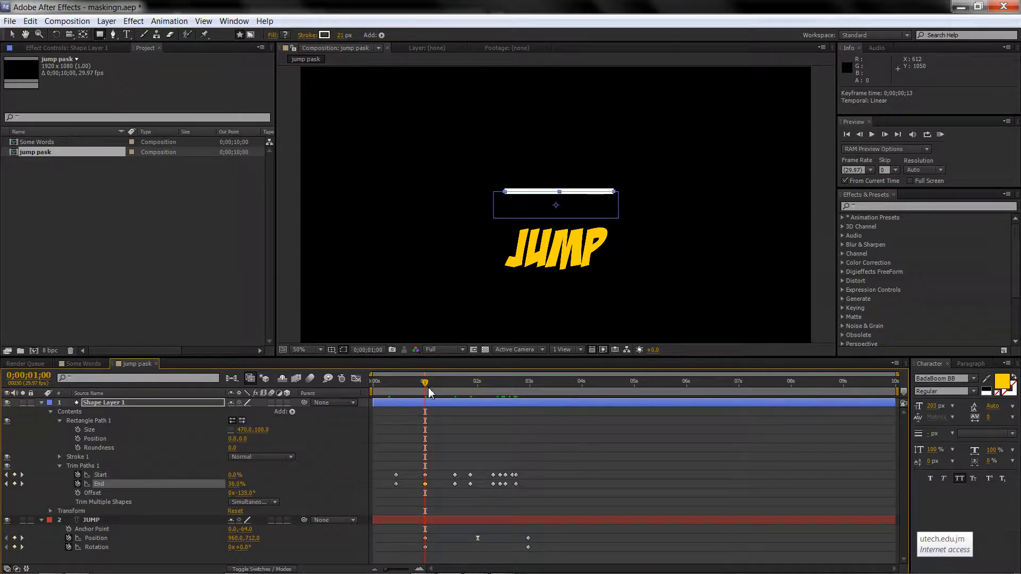
- Add intermediate Trim Paths End keyframes at 0;00;02;06 and 0;00;02;18 to fit the line to the spinning text
{"action": "mouse_move", "coordinate": [425, 381]}
{"action": "left_mouse_down"}
{"action": "mouse_move", "coordinate": [372, 391]}
{"action": "mouse_move", "coordinate": [487, 394]}
{"action": "left_mouse_up"}
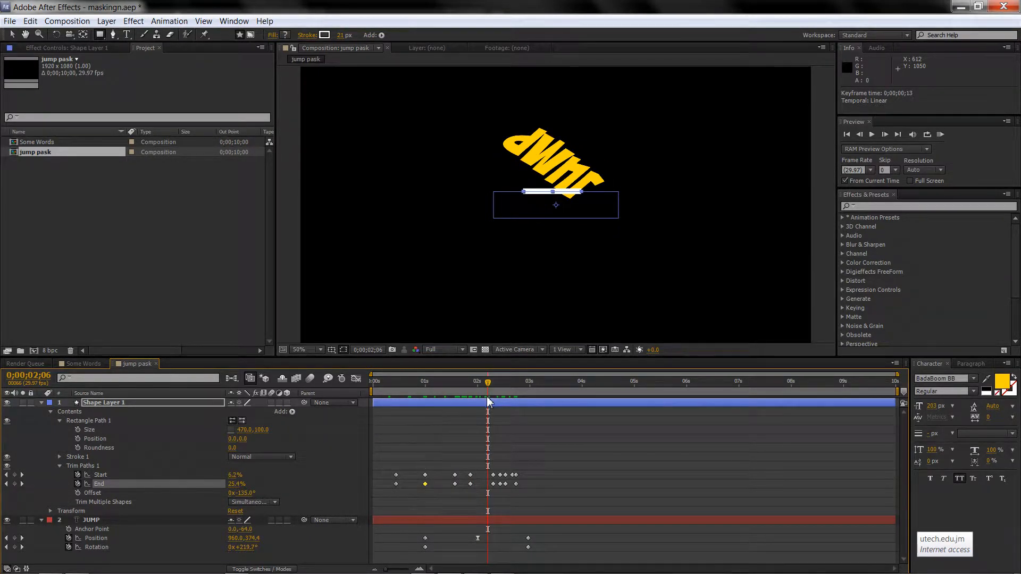
{"action": "left_click_drag", "start_coordinate": [235, 484], "coordinate": [240, 484]}
{"action": "left_click_drag", "start_coordinate": [487, 384], "coordinate": [510, 383]}
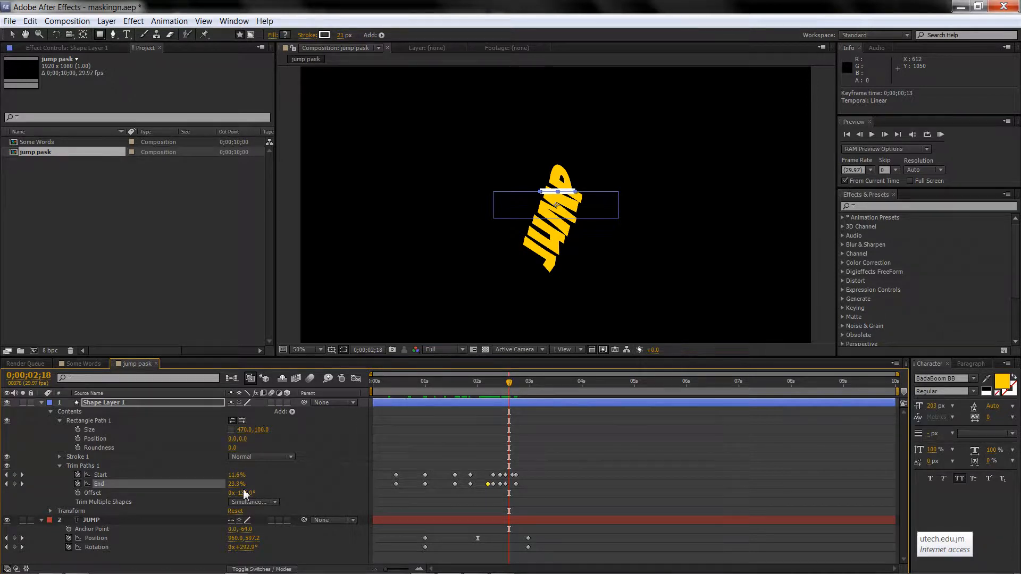
{"action": "left_click_drag", "start_coordinate": [236, 484], "coordinate": [238, 489]}
- Try to draw a rectangular mask directly on the JUMP text layer at 0;00;03;02, and undo it
{"action": "left_click_drag", "start_coordinate": [509, 383], "coordinate": [533, 383]}
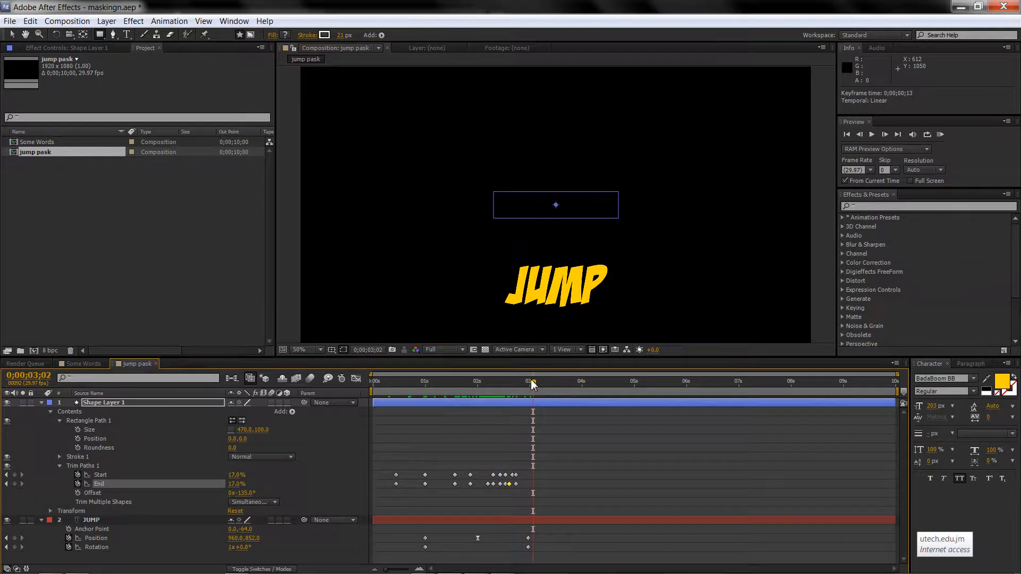
{"action": "key", "text": "v"}
{"action": "left_click", "coordinate": [285, 239]}
{"action": "left_click", "coordinate": [552, 268]}
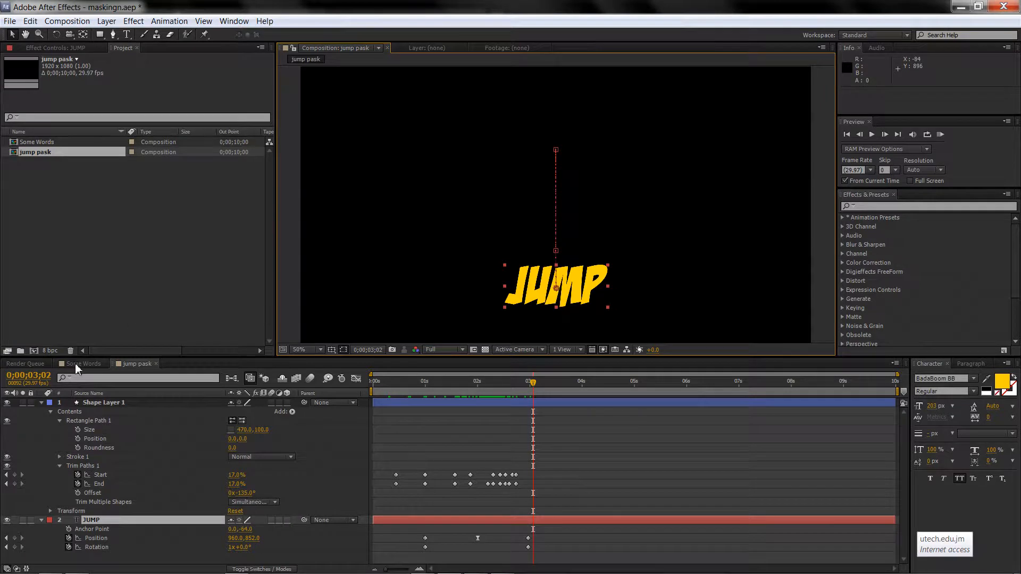
{"action": "left_click", "coordinate": [40, 402]}
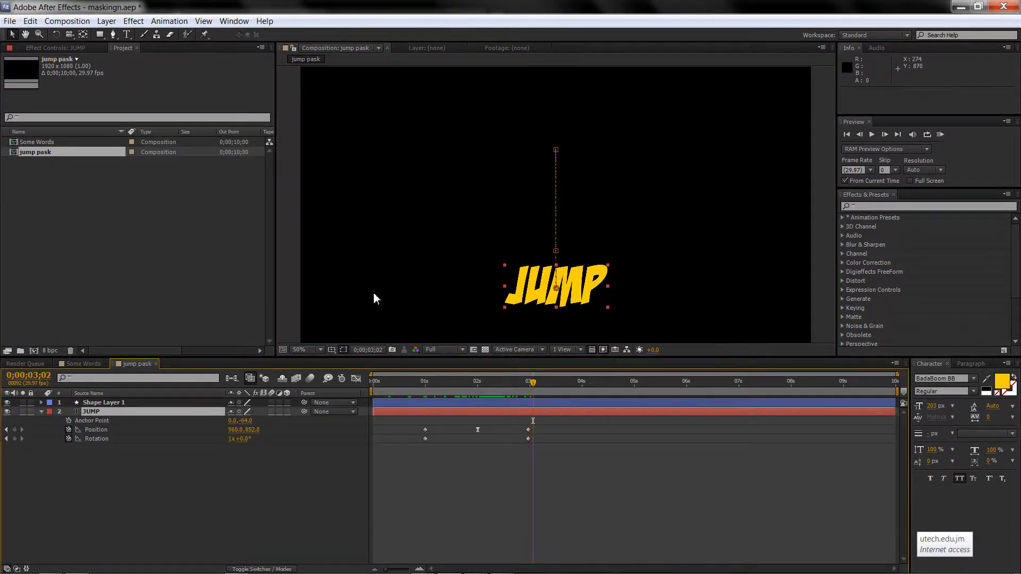
{"action": "left_click", "coordinate": [99, 34]}
{"action": "left_click_drag", "start_coordinate": [485, 256], "coordinate": [622, 195]}
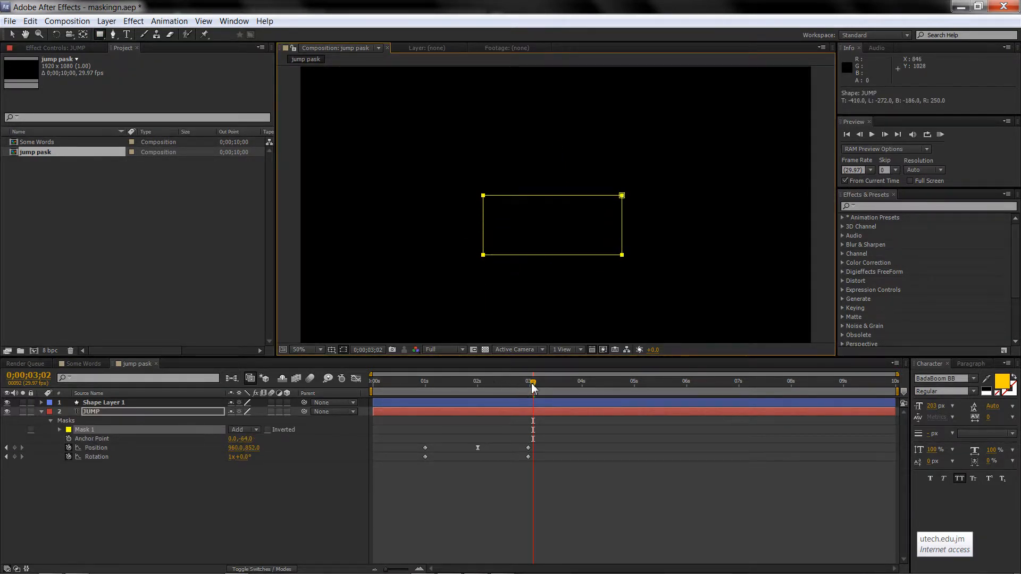
{"action": "mouse_move", "coordinate": [533, 387]}
{"action": "left_mouse_down"}
{"action": "mouse_move", "coordinate": [401, 388]}
{"action": "mouse_move", "coordinate": [533, 387]}
{"action": "left_mouse_up"}
{"action": "key", "text": "ctrl+z"}
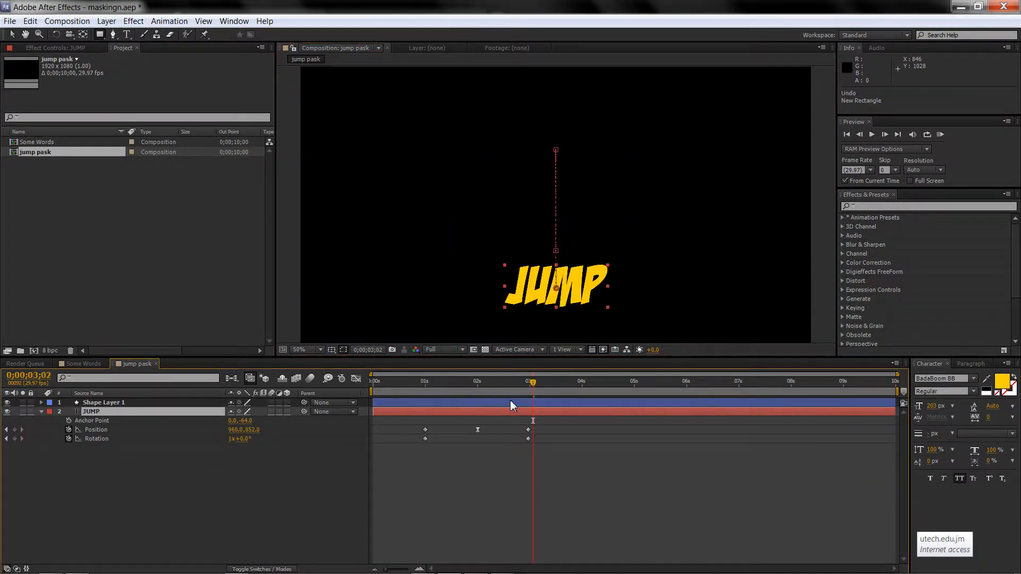
- Pre-compose the JUMP layer into a new composition named jump comp, moving all attributes into it
{"action": "key", "text": "v"}
{"action": "left_click_drag", "start_coordinate": [376, 383], "coordinate": [346, 390]}
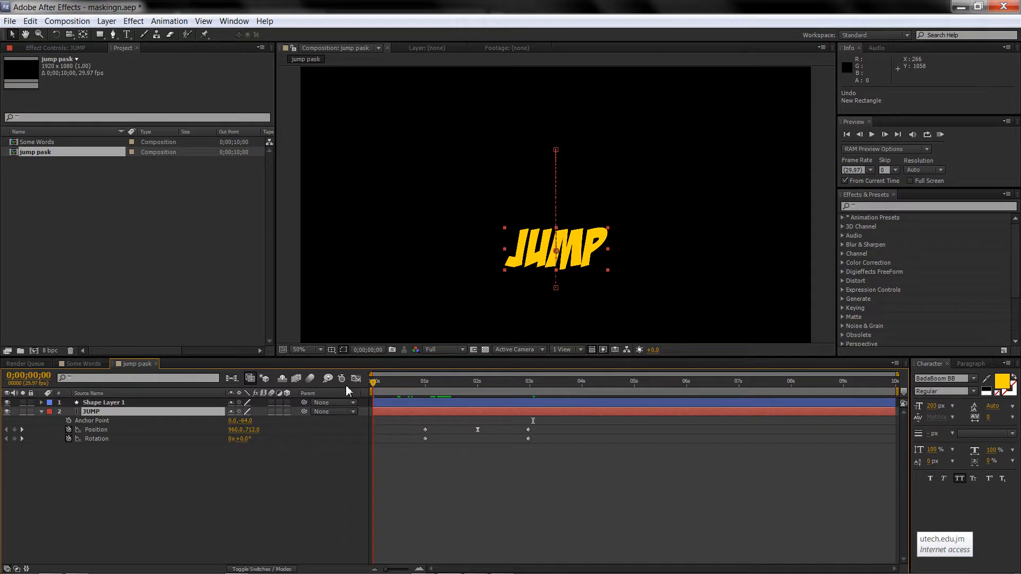
{"action": "left_click", "coordinate": [41, 412]}
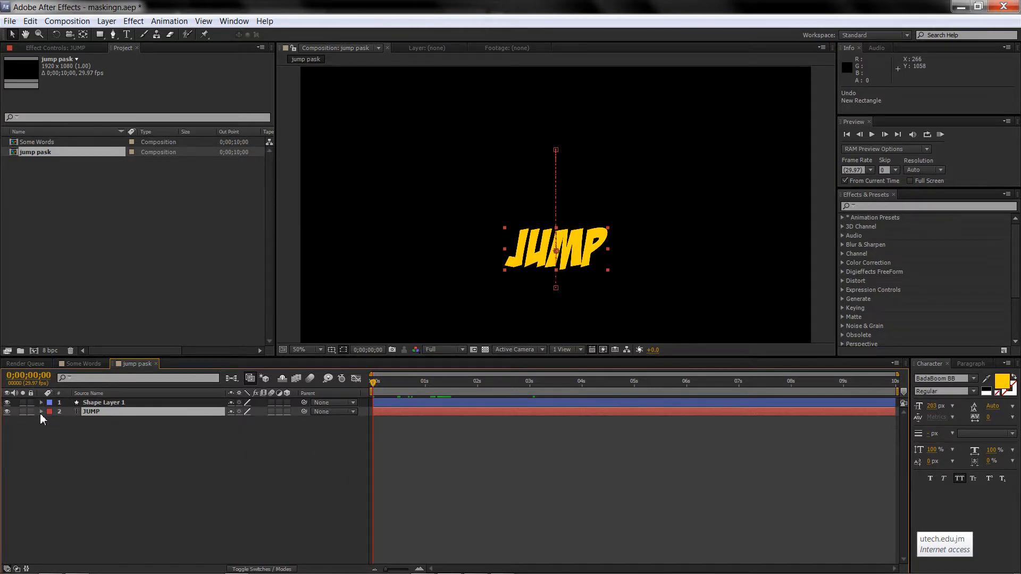
{"action": "right_click", "coordinate": [111, 412]}
{"action": "left_click", "coordinate": [167, 331]}
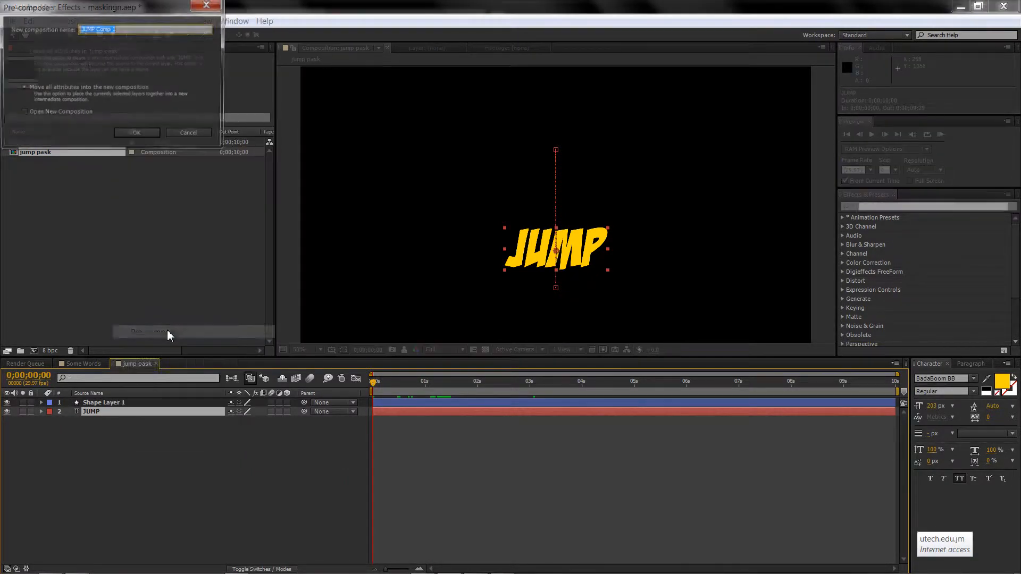
{"action": "type", "text": "J"}
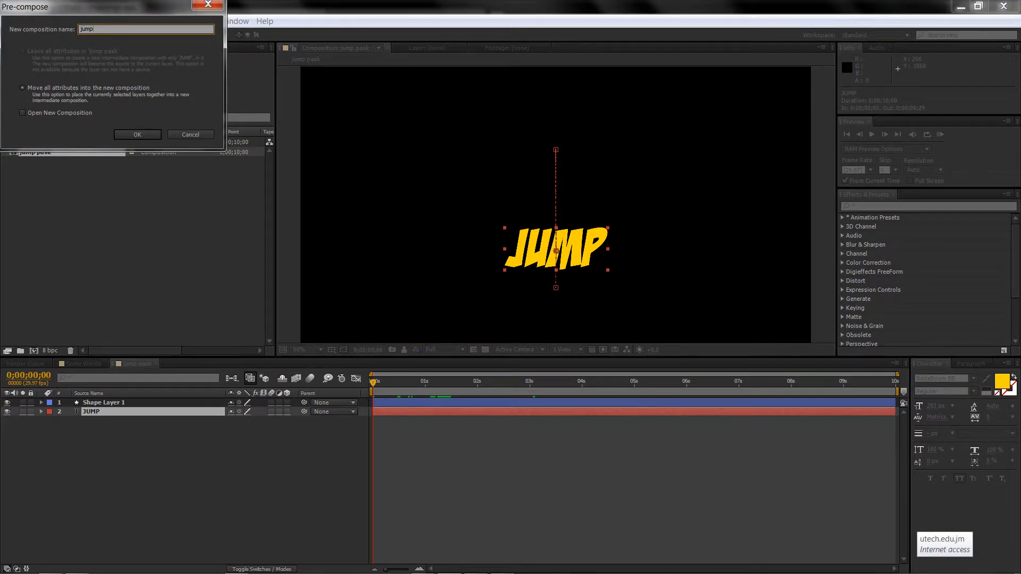
{"action": "type", "text": "ump comp"}
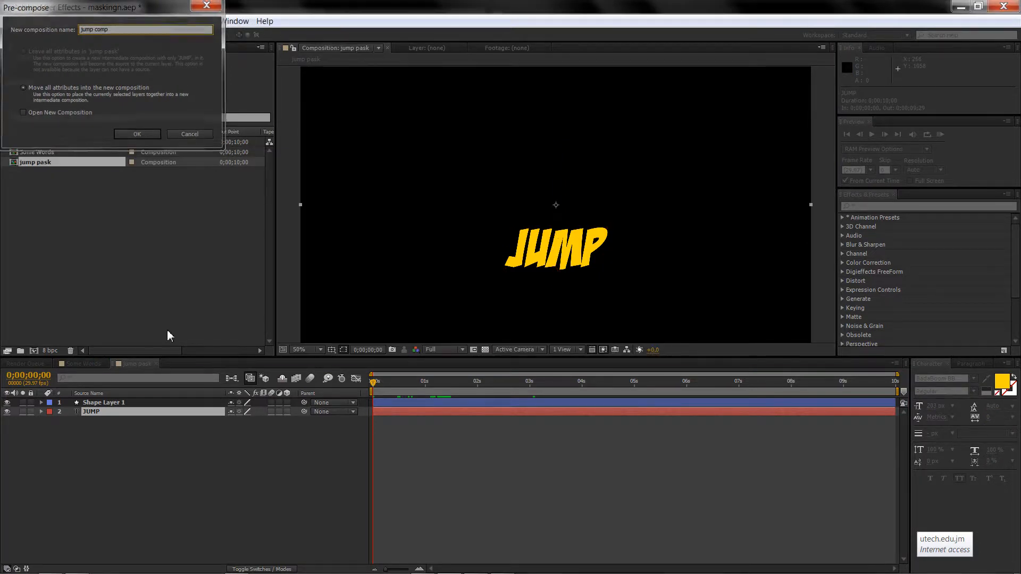
{"action": "key", "text": "Return"}
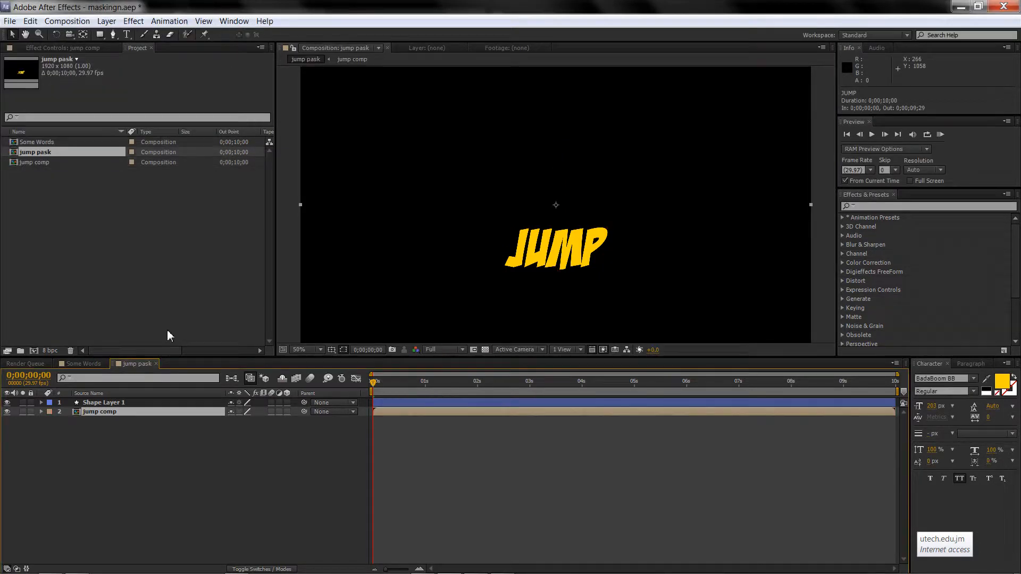
- Draw a rectangular mask about 712 by 532 px on the jump comp layer, in the area above the text
{"action": "left_click", "coordinate": [103, 400]}
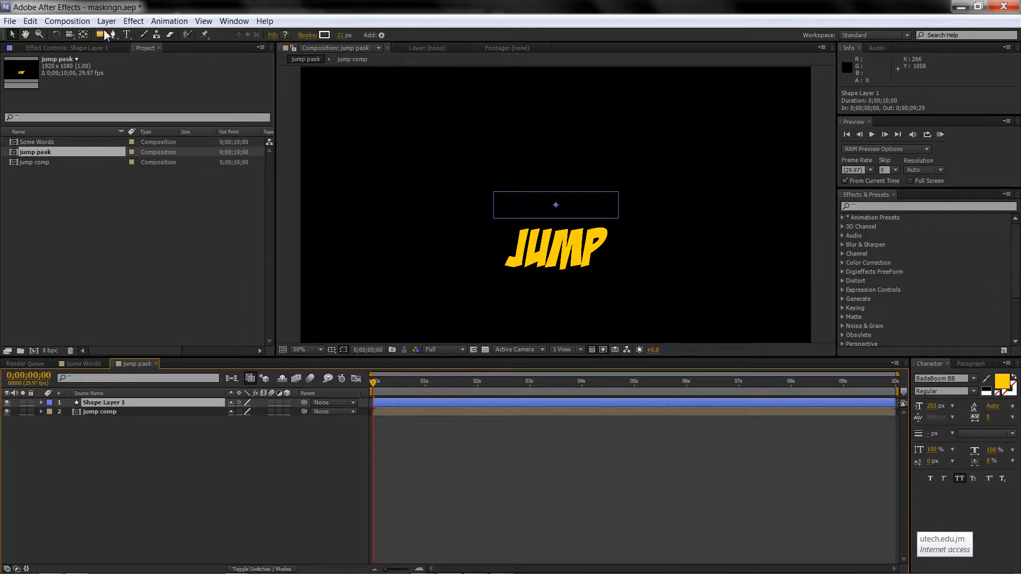
{"action": "left_click", "coordinate": [90, 412]}
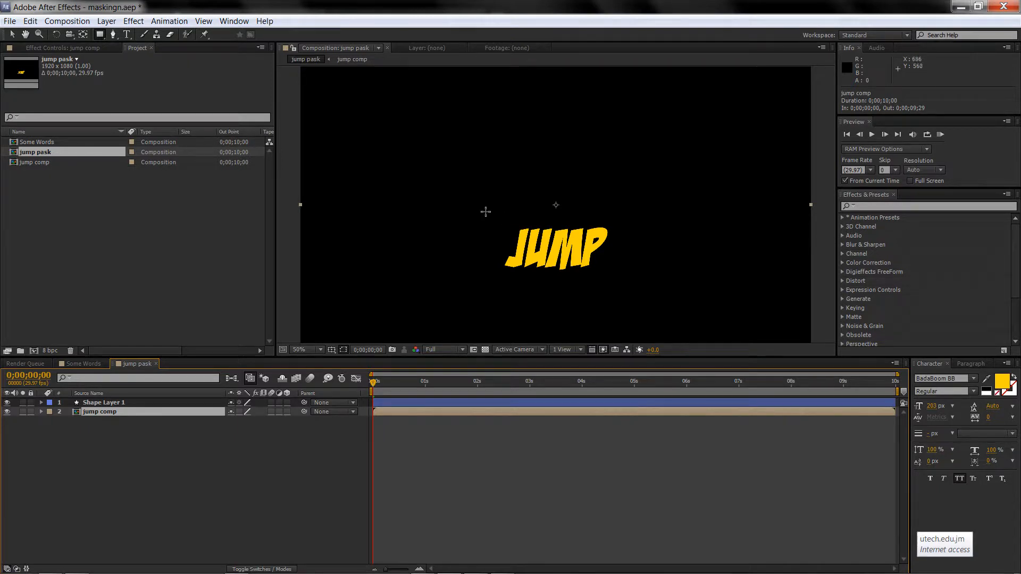
{"action": "left_click_drag", "start_coordinate": [446, 209], "coordinate": [636, 69]}
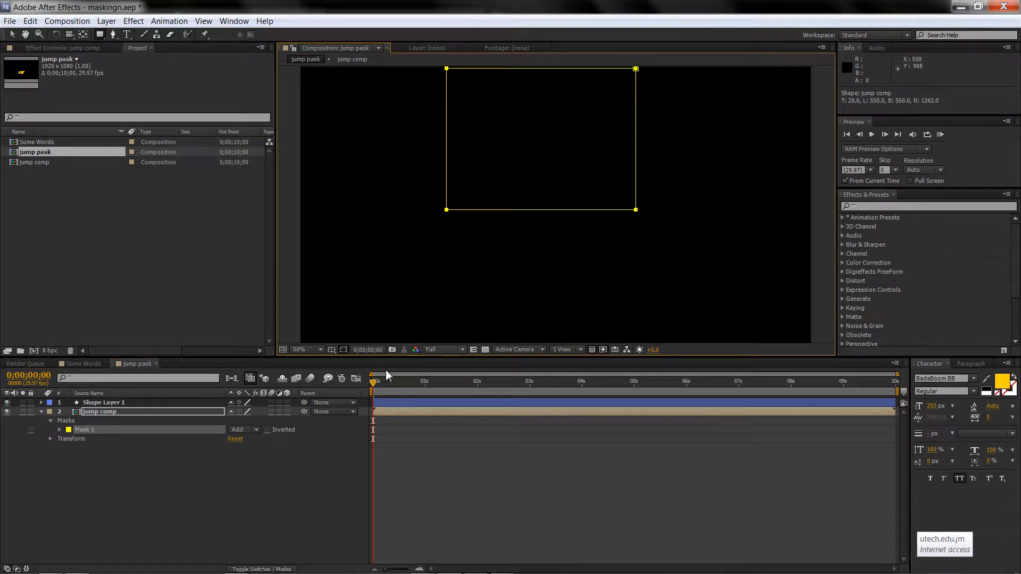
- Raise the lower edge of the jump comp mask to meet the white stroke line, scaling its height to 86.5%
{"action": "left_click_drag", "start_coordinate": [378, 383], "coordinate": [413, 379]}
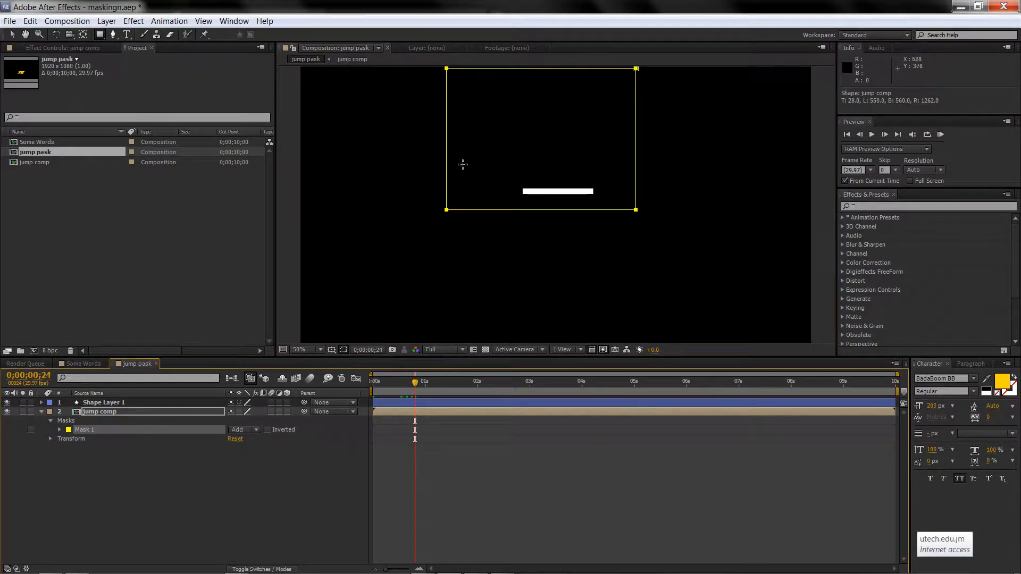
{"action": "key", "text": "v"}
{"action": "left_click", "coordinate": [486, 217]}
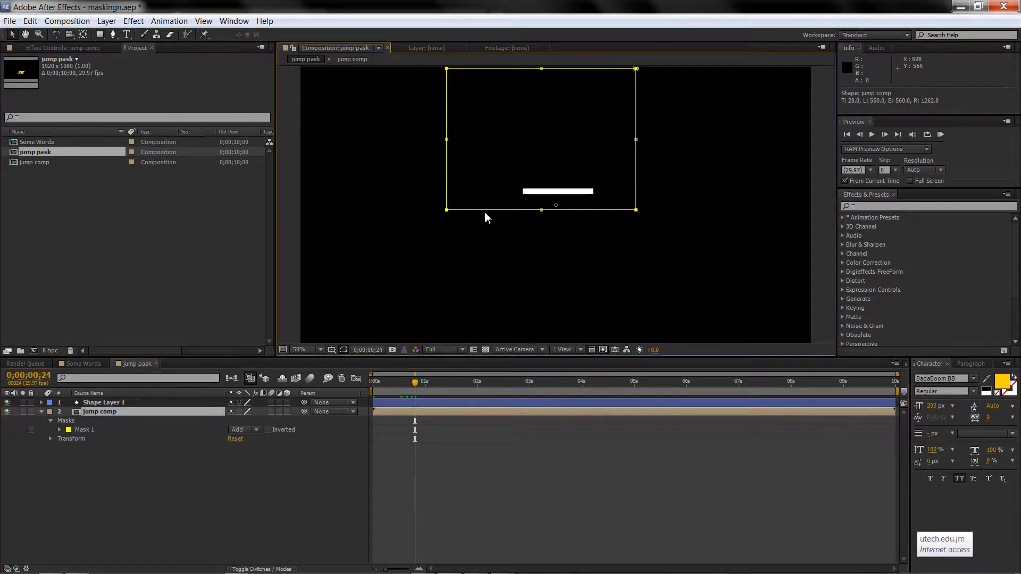
{"action": "left_click_drag", "start_coordinate": [541, 208], "coordinate": [541, 200]}
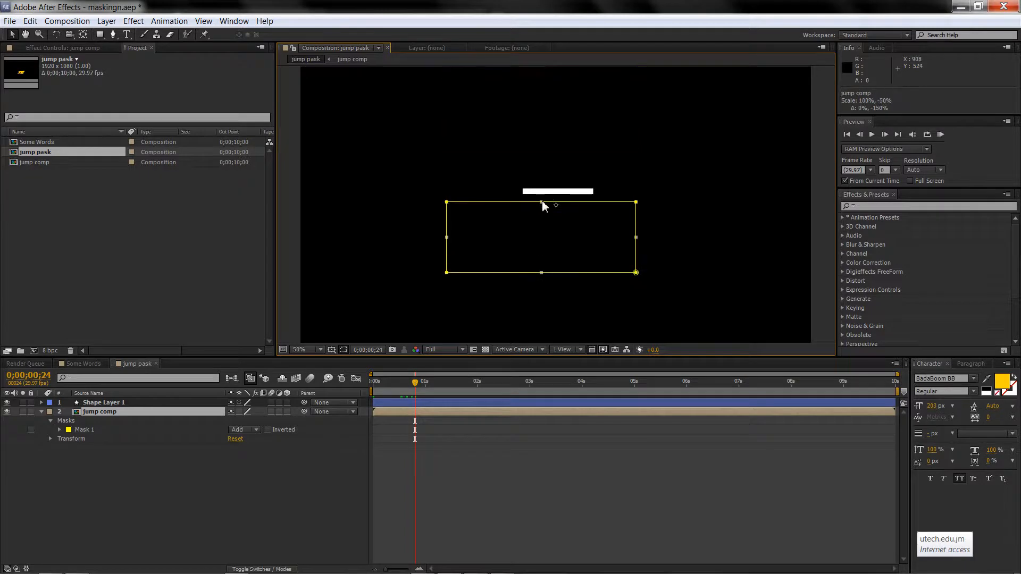
{"action": "key", "text": "ctrl+z"}
{"action": "double_click", "coordinate": [541, 209]}
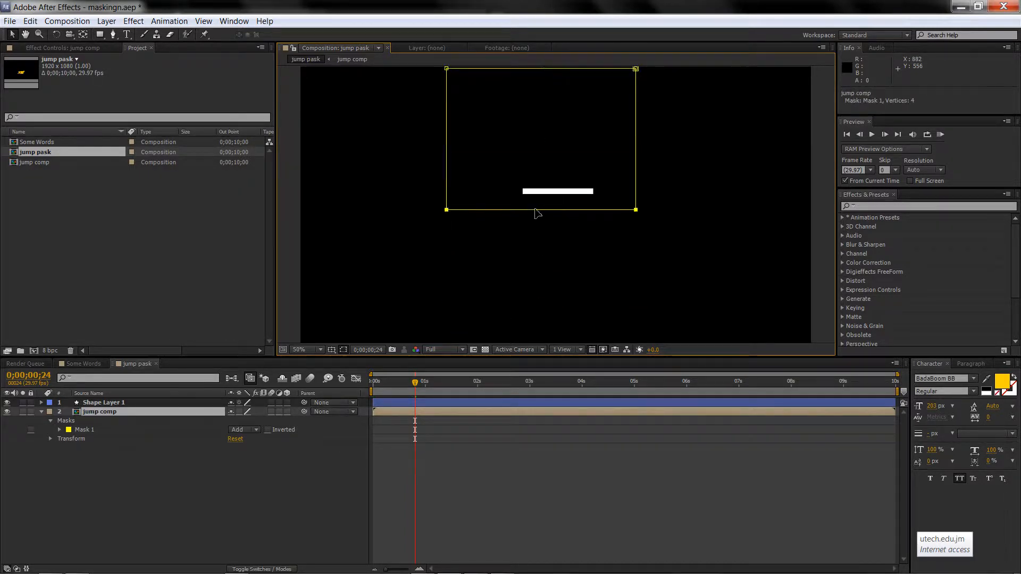
{"action": "left_click_drag", "start_coordinate": [541, 209], "coordinate": [542, 194]}
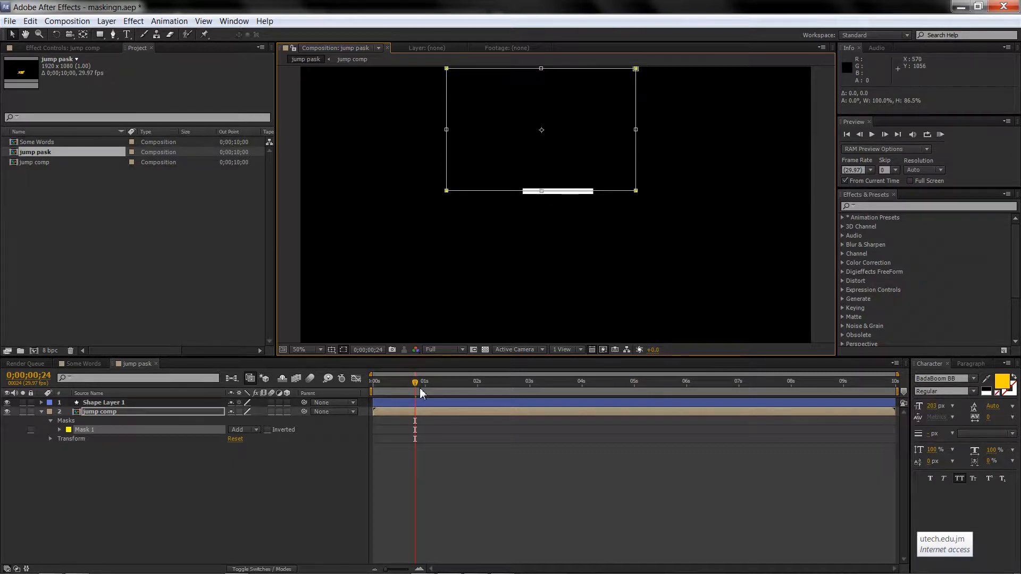
- Check the masked JUMP animation along the timeline, and compare it with the unmasked text inside jump comp
{"action": "left_click_drag", "start_coordinate": [414, 382], "coordinate": [357, 380]}
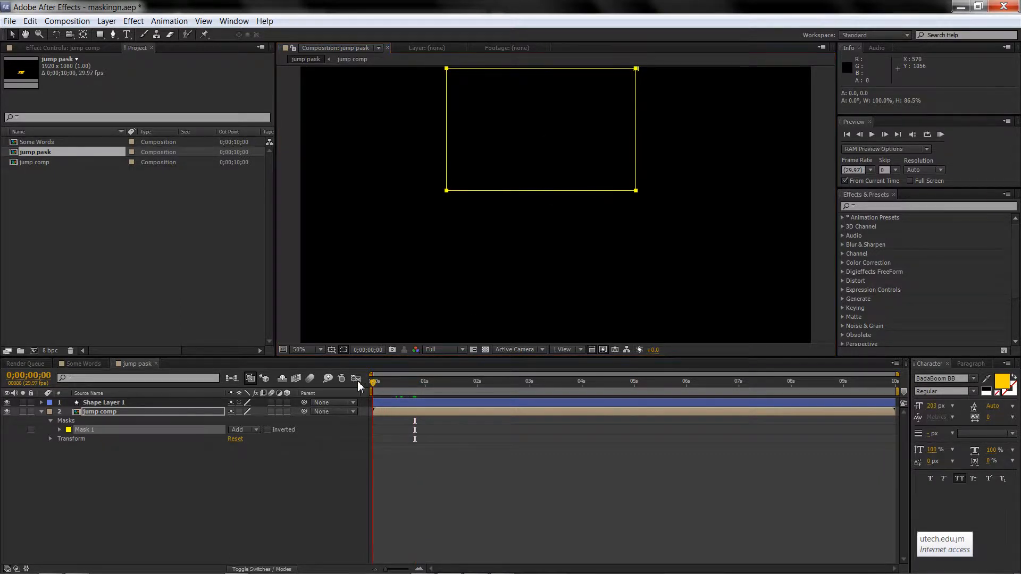
{"action": "left_click", "coordinate": [283, 305]}
{"action": "left_click", "coordinate": [297, 322]}
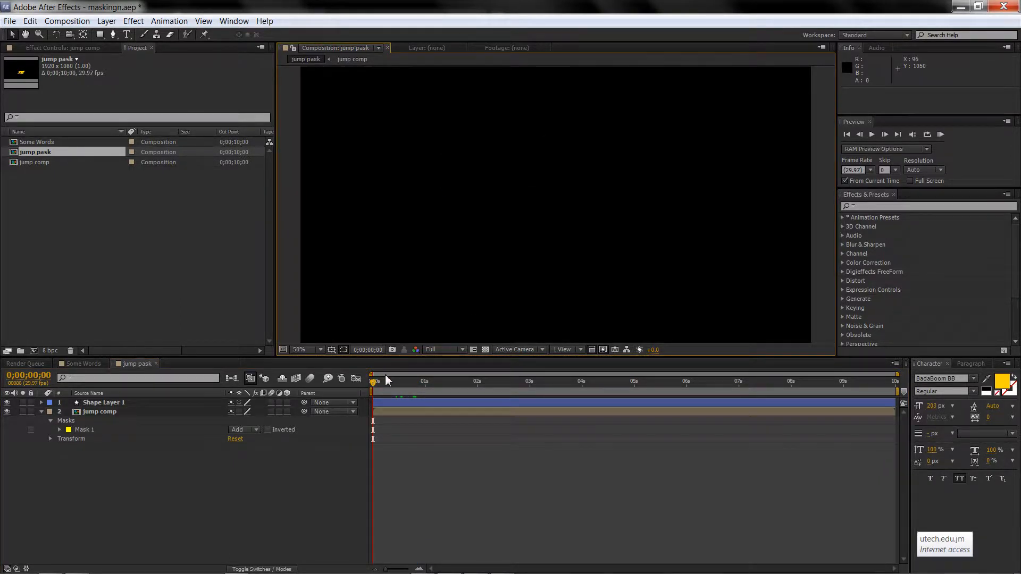
{"action": "left_click_drag", "start_coordinate": [385, 380], "coordinate": [514, 388]}
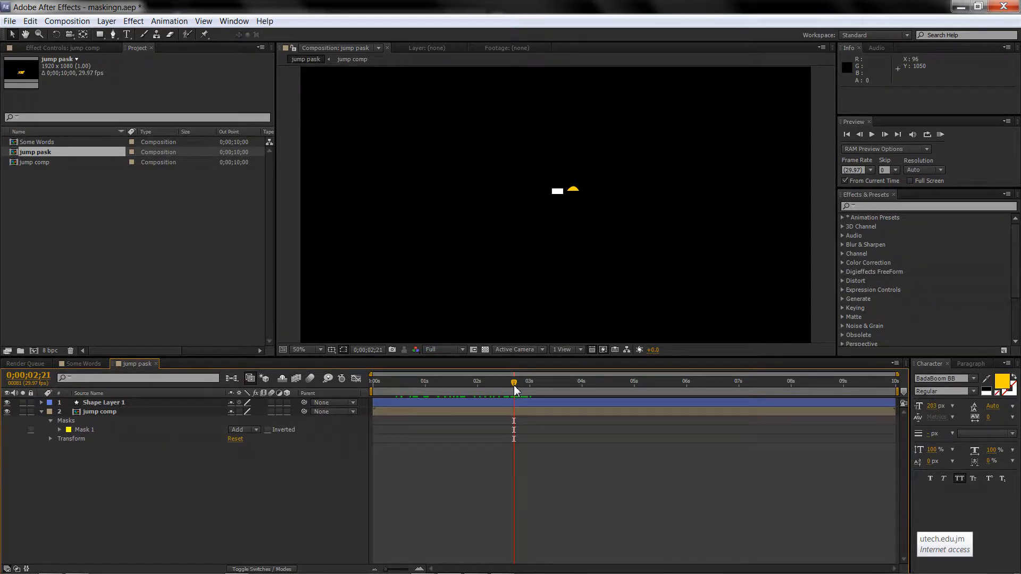
{"action": "left_click_drag", "start_coordinate": [513, 388], "coordinate": [511, 388]}
{"action": "double_click", "coordinate": [118, 410]}
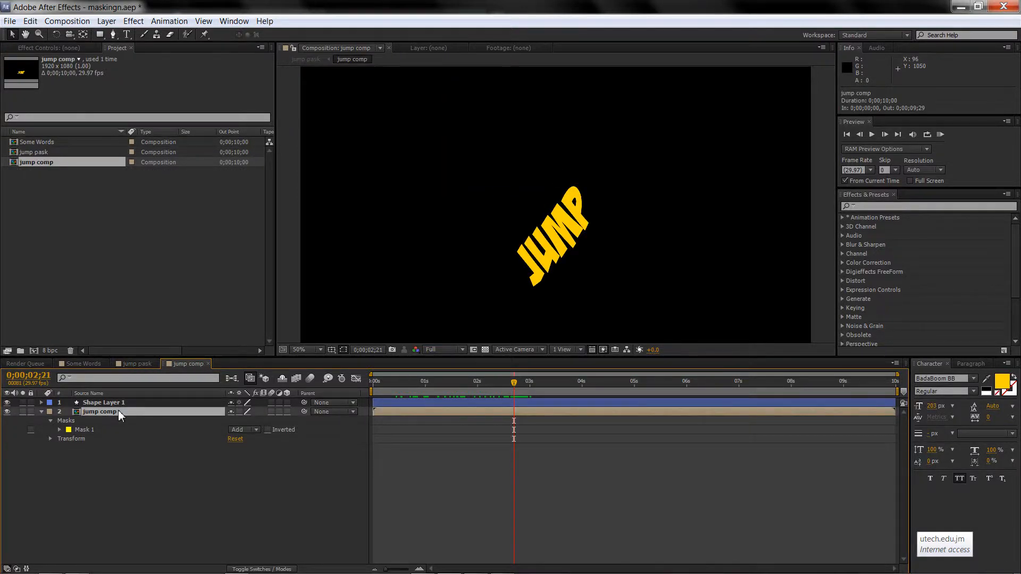
{"action": "left_click_drag", "start_coordinate": [409, 387], "coordinate": [457, 389]}
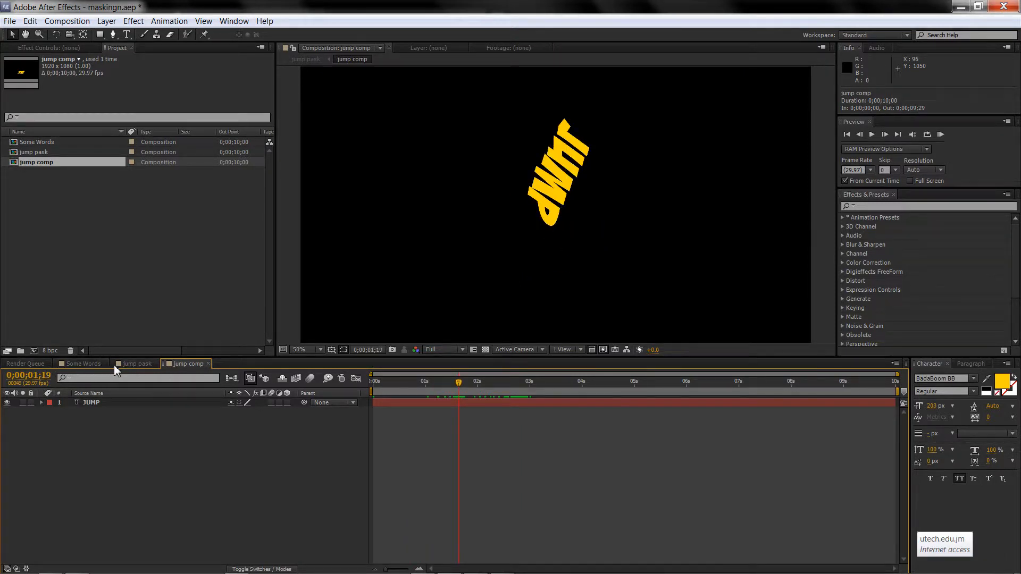
{"action": "left_click", "coordinate": [132, 364]}
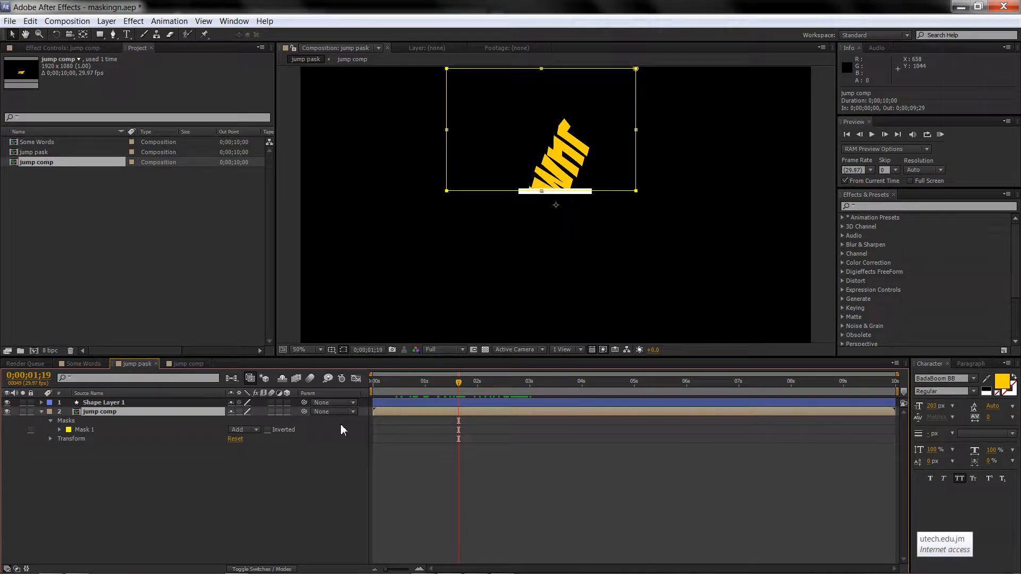
- Reveal Shape Layer 1's keyframed properties and keyframe the Trim Paths End at 26.4% at 0;00;02;20
{"action": "left_click", "coordinate": [128, 402]}
{"action": "key", "text": "u"}
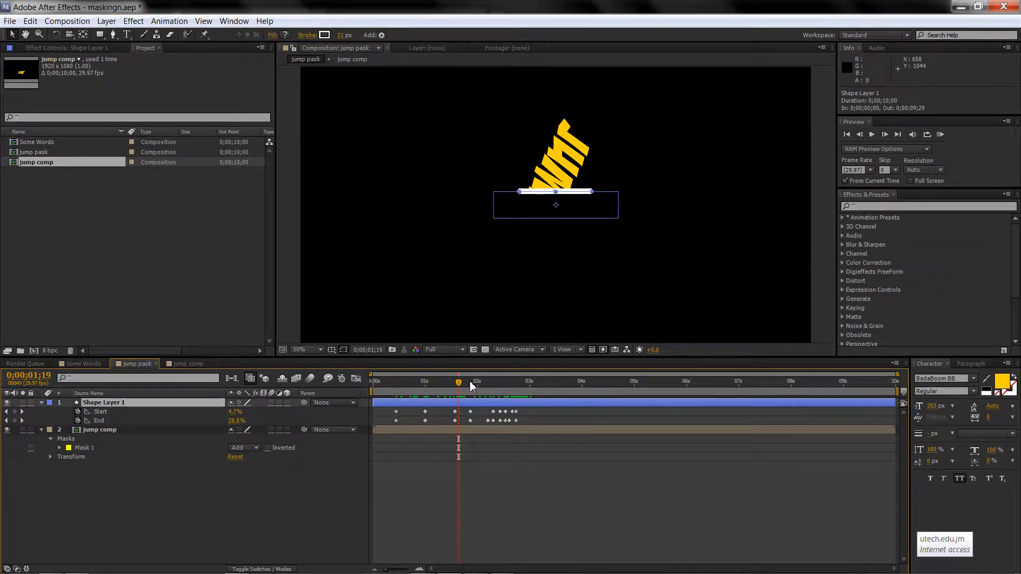
{"action": "left_click_drag", "start_coordinate": [458, 384], "coordinate": [509, 379]}
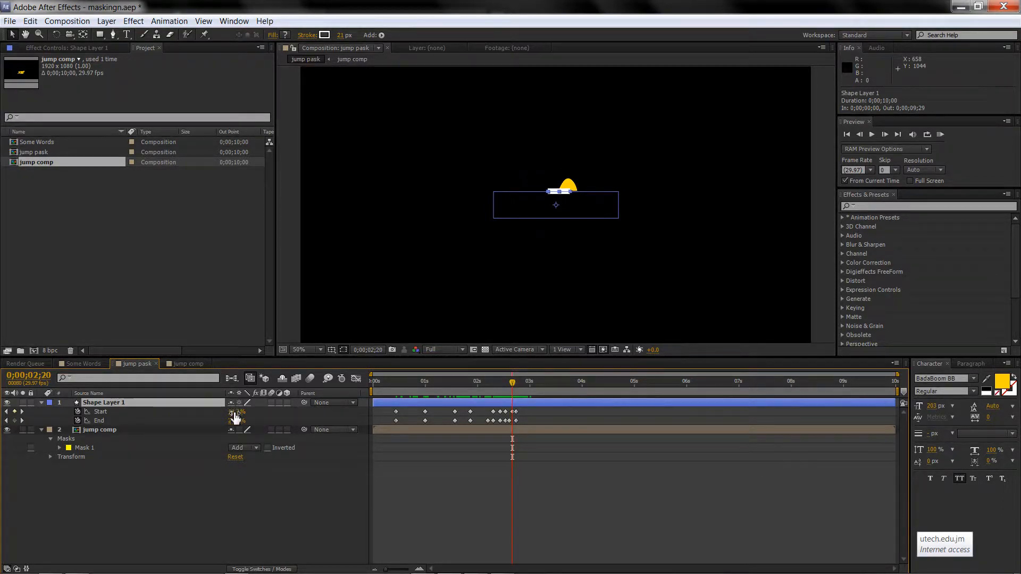
{"action": "left_click", "coordinate": [235, 413]}
{"action": "left_click_drag", "start_coordinate": [232, 425], "coordinate": [250, 422]}
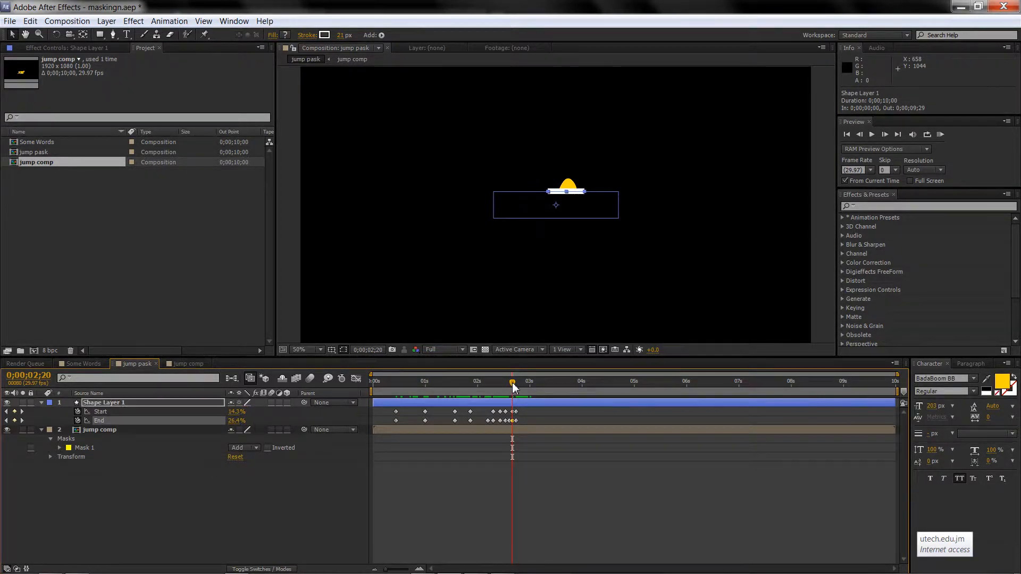
- Keyframe Shape Layer 1's Trim Paths Start at 1.4% at 0;00;01;09, and save the project
{"action": "left_click_drag", "start_coordinate": [512, 382], "coordinate": [438, 422]}
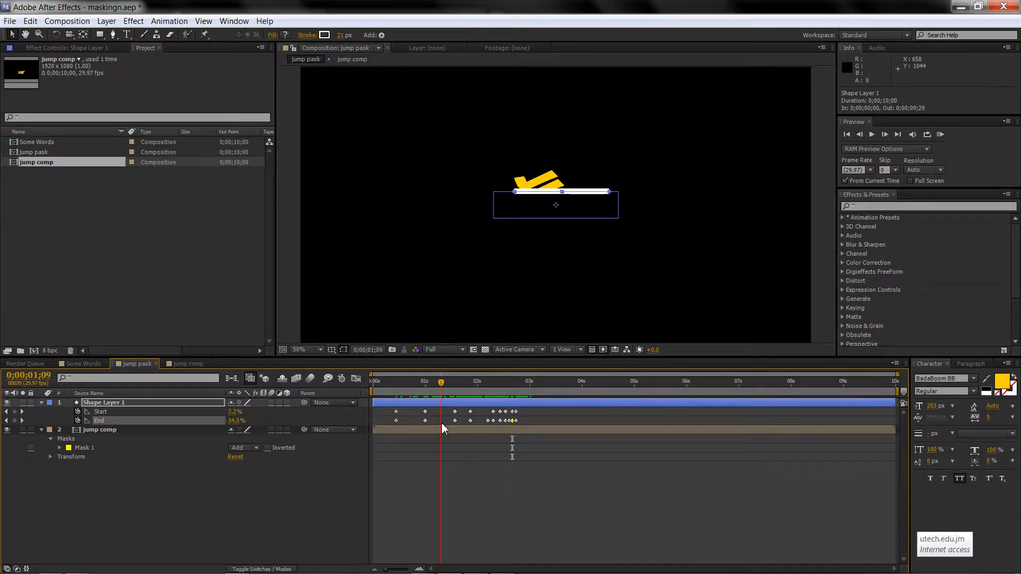
{"action": "left_click_drag", "start_coordinate": [235, 412], "coordinate": [228, 411]}
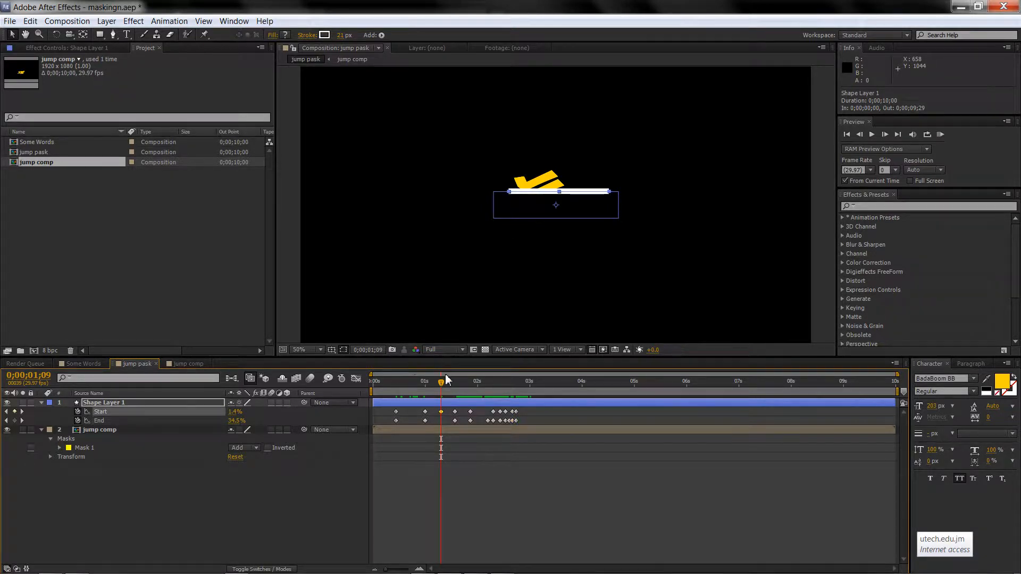
{"action": "mouse_move", "coordinate": [441, 389]}
{"action": "left_mouse_down"}
{"action": "mouse_move", "coordinate": [424, 391]}
{"action": "mouse_move", "coordinate": [542, 383]}
{"action": "mouse_move", "coordinate": [422, 387]}
{"action": "left_mouse_up"}
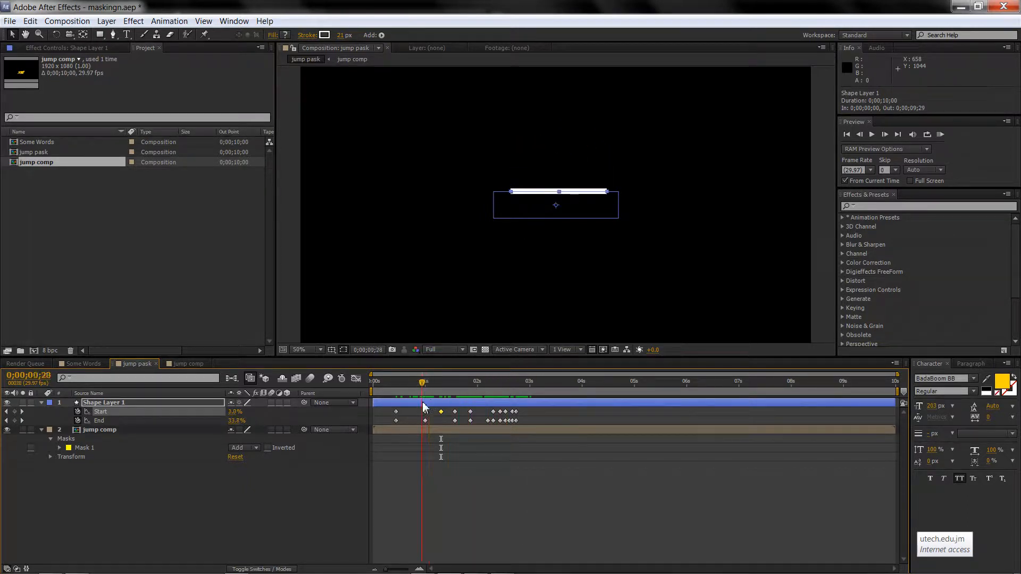
{"action": "left_click", "coordinate": [282, 248]}
{"action": "key", "text": "super"}
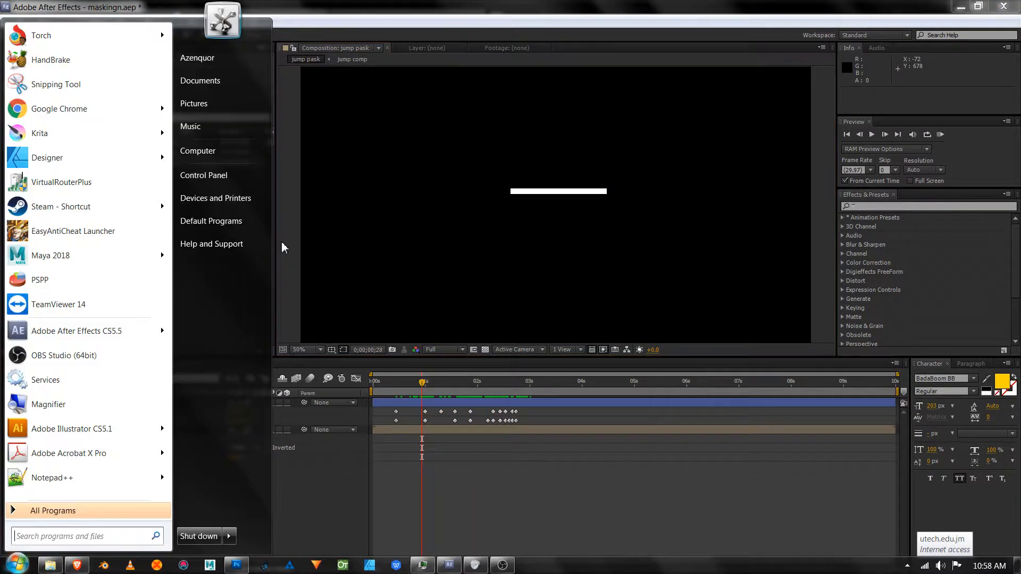
{"action": "key", "text": "super"}
{"action": "key", "text": "ctrl+s"}
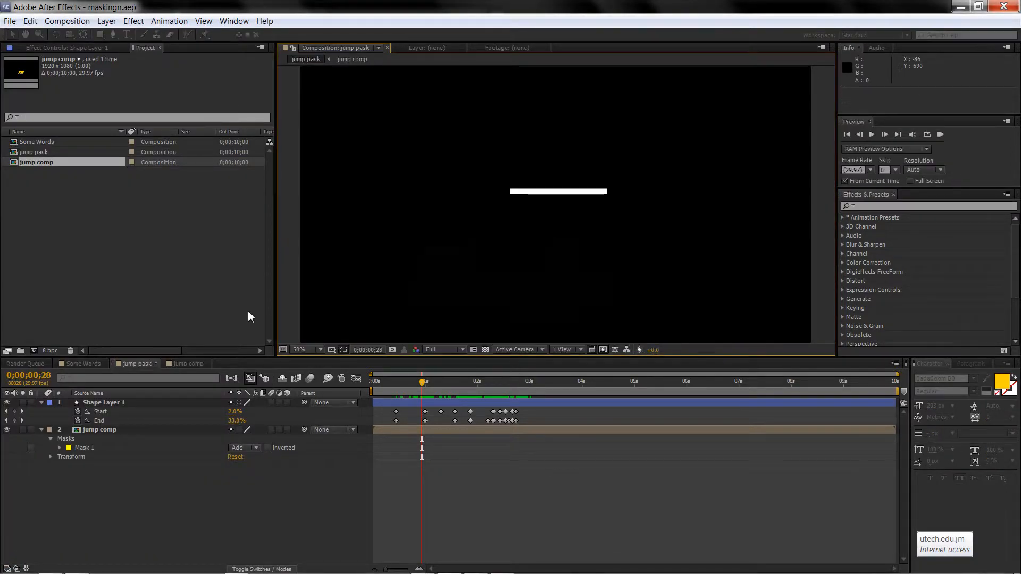
- Expand Shape Layer 1 to show its Contents with the full Trim Paths 1 properties
{"action": "left_click", "coordinate": [117, 402]}
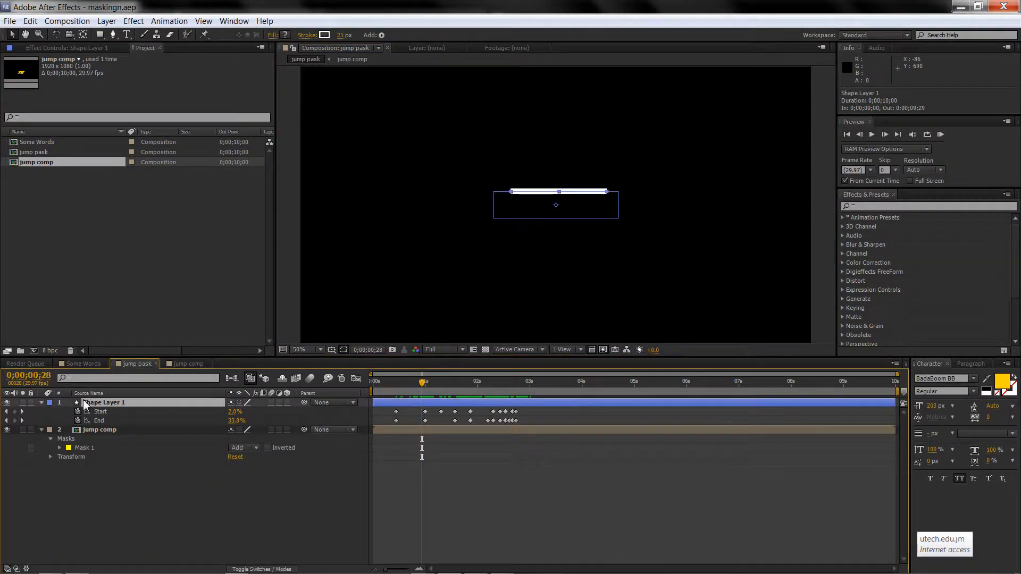
{"action": "left_click", "coordinate": [42, 402]}
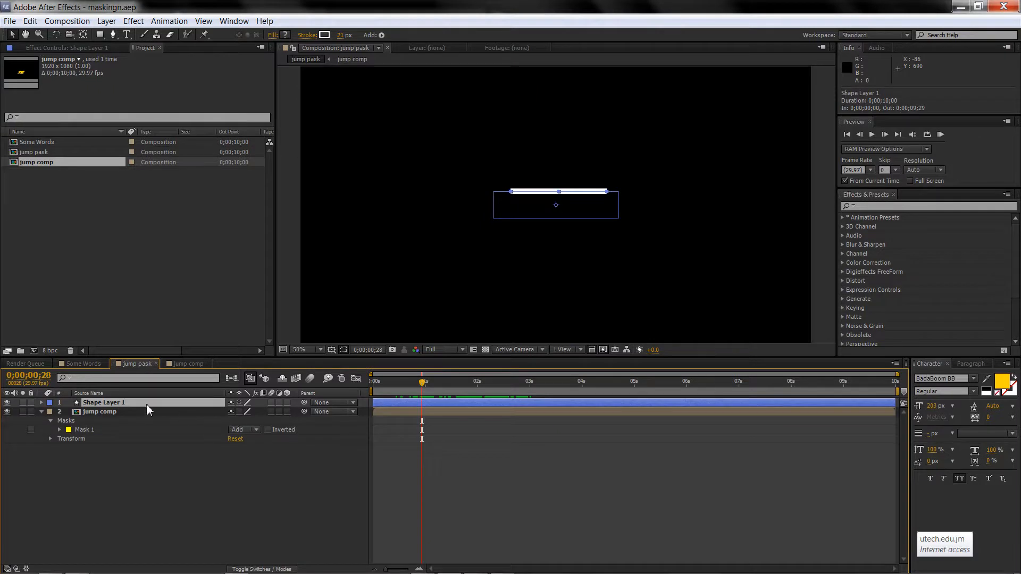
{"action": "left_click", "coordinate": [41, 403]}
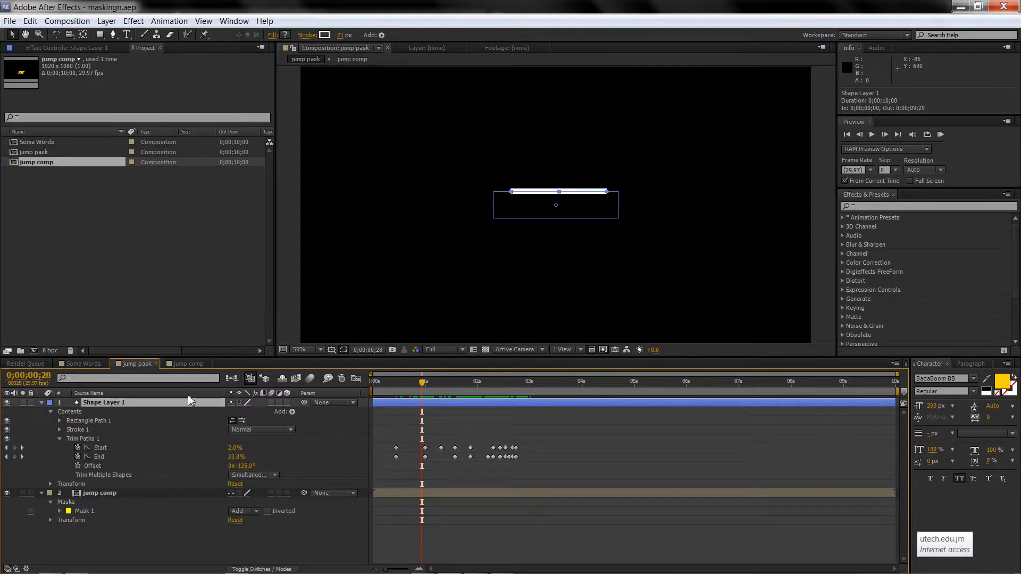
- Try adding Round Corners to Shape Layer 1's contents, and undo the addition
{"action": "left_click", "coordinate": [291, 411]}
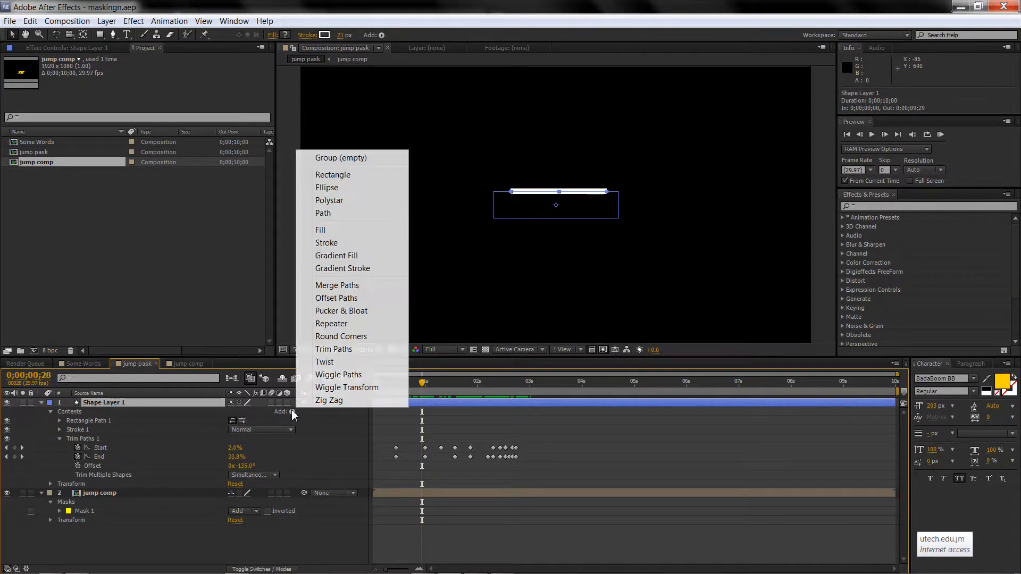
{"action": "left_click", "coordinate": [330, 338]}
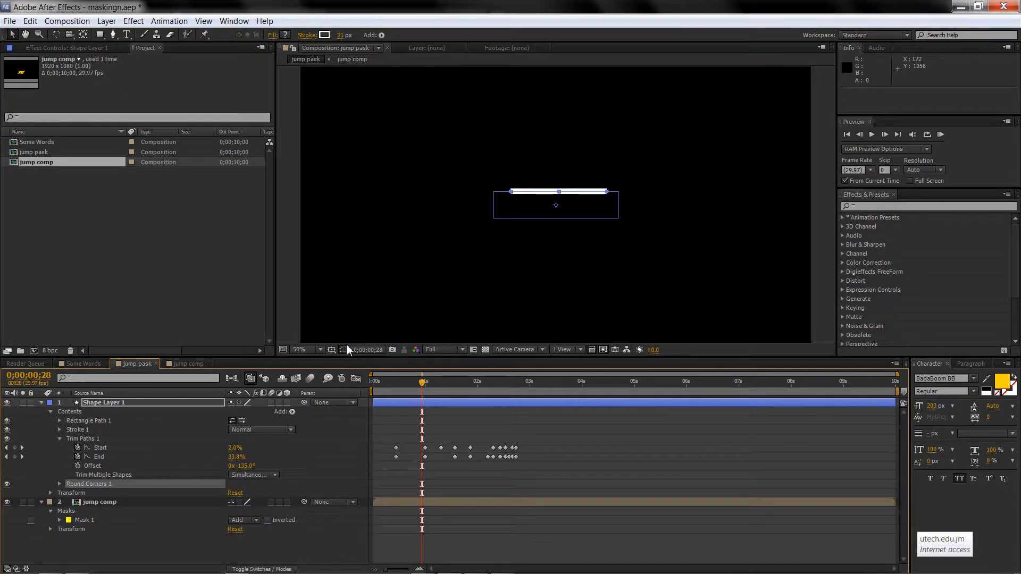
{"action": "key", "text": "ctrl+z"}
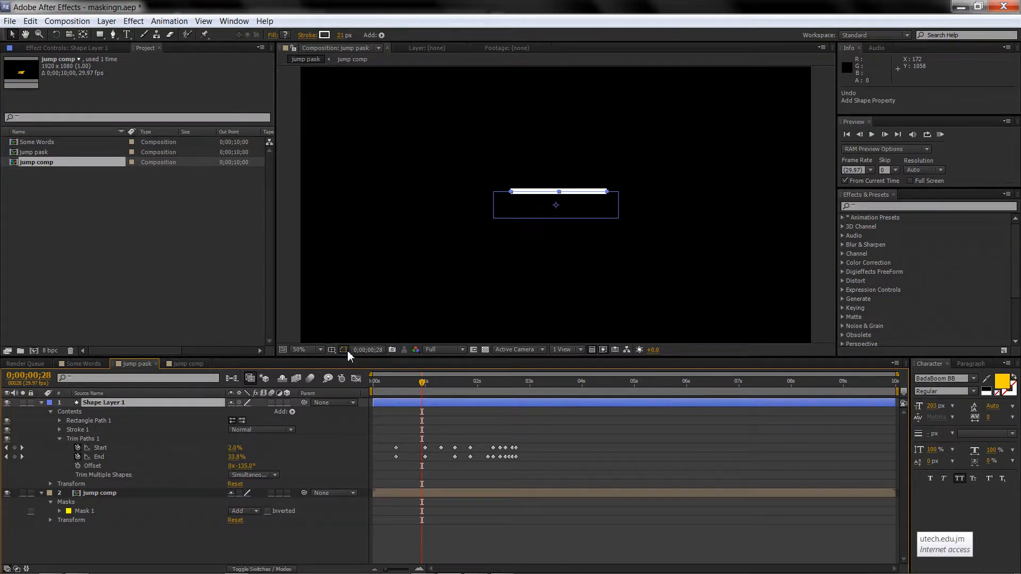
- Add Wiggle Paths to Shape Layer 1, with Size and Detail both set to 16, and preview it at 0;00;01;18
{"action": "left_click", "coordinate": [292, 411]}
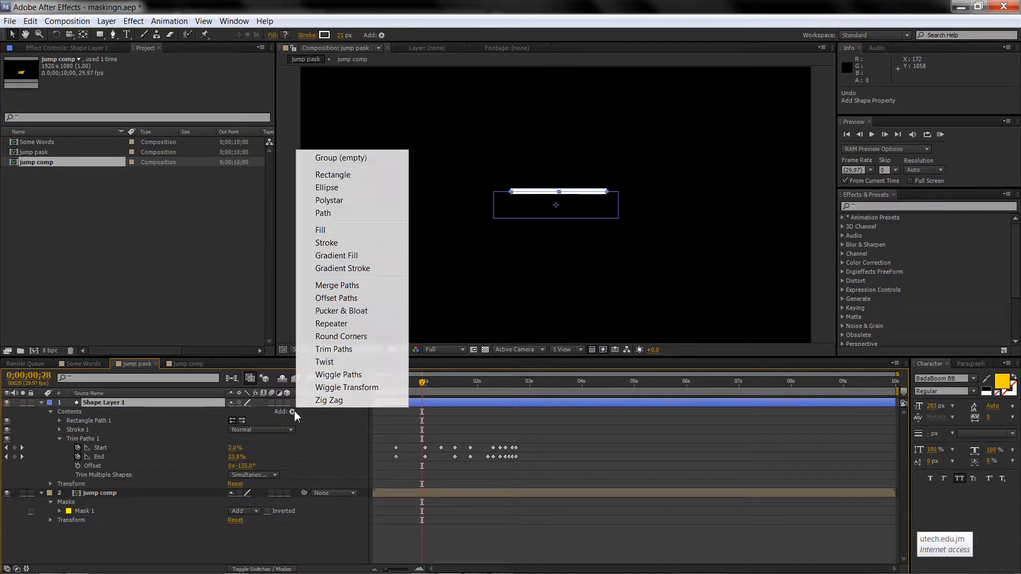
{"action": "left_click", "coordinate": [331, 374]}
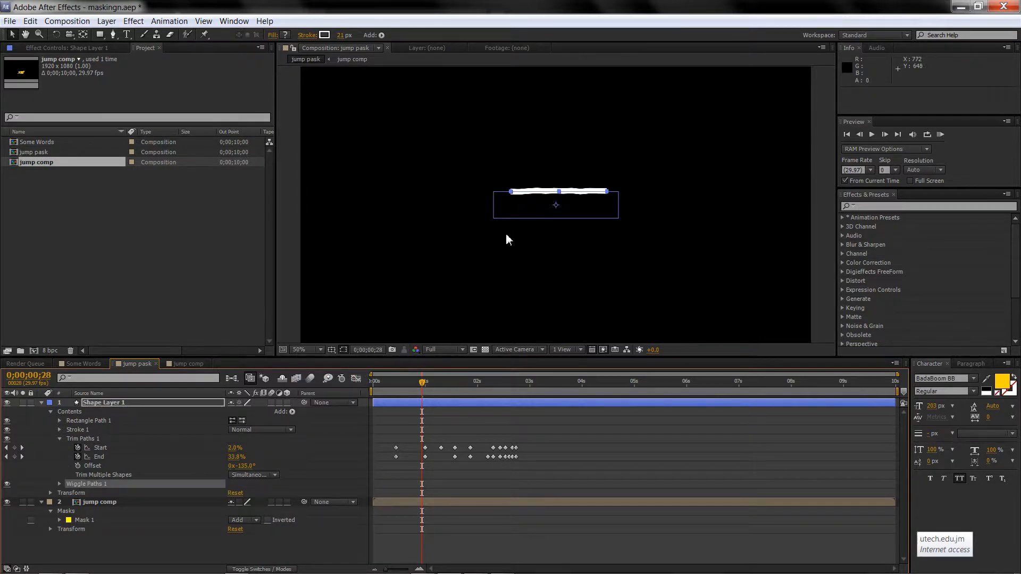
{"action": "left_click", "coordinate": [302, 255]}
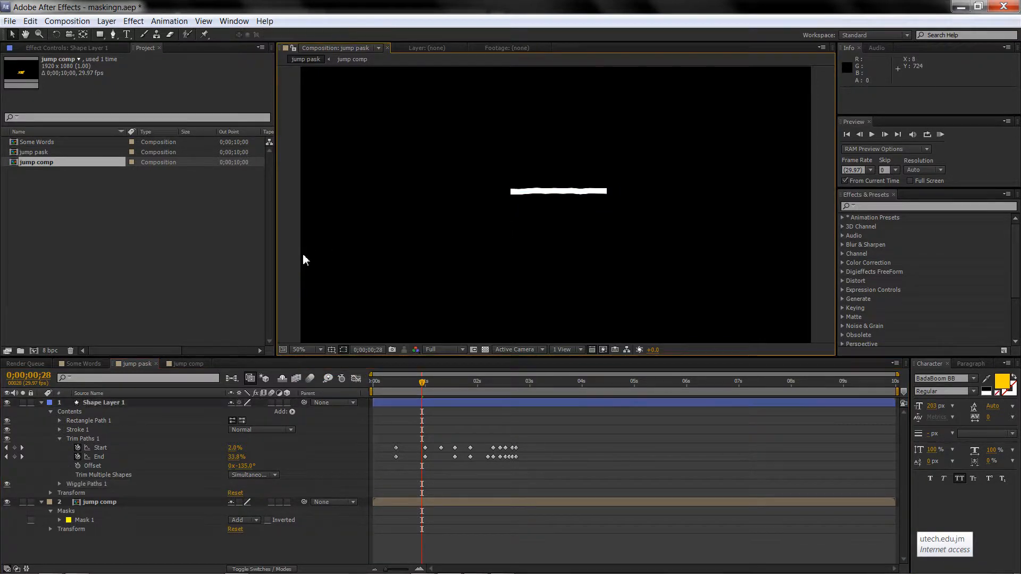
{"action": "scroll", "coordinate": [548, 257], "scroll_direction": "up", "scroll_amount": 4}
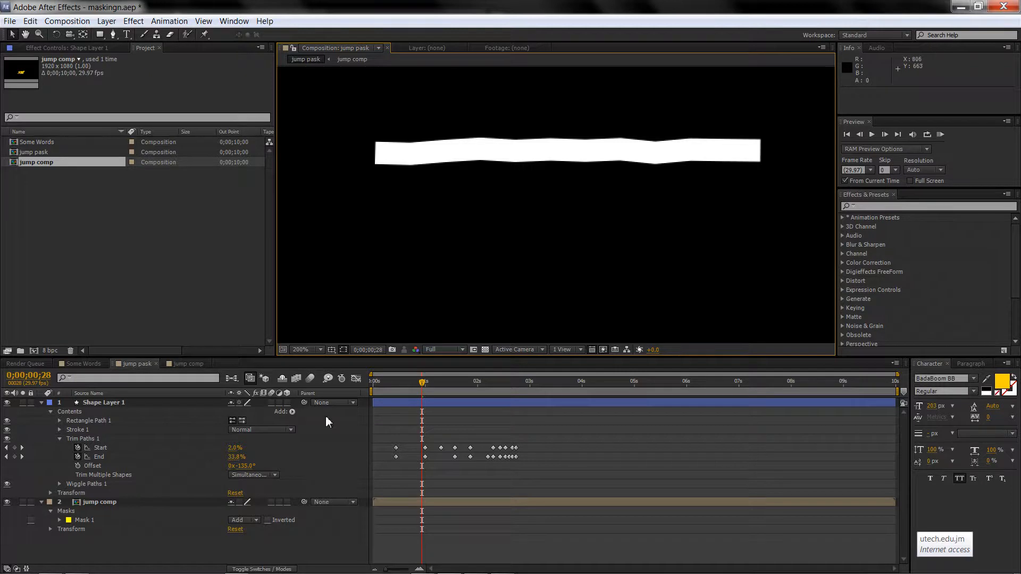
{"action": "left_click", "coordinate": [59, 483]}
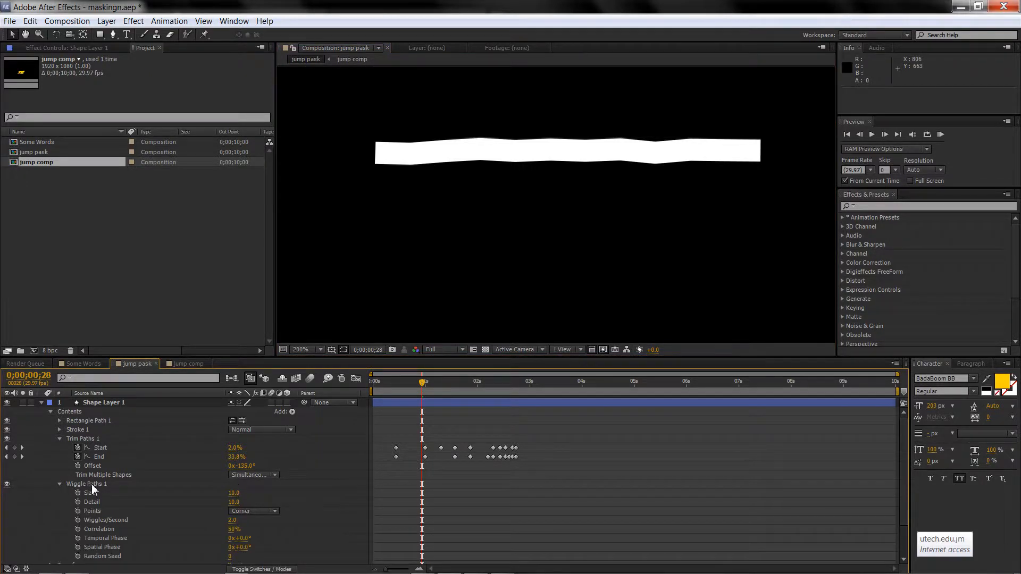
{"action": "mouse_move", "coordinate": [233, 495]}
{"action": "left_mouse_down"}
{"action": "mouse_move", "coordinate": [249, 503]}
{"action": "mouse_move", "coordinate": [240, 504]}
{"action": "left_mouse_up"}
{"action": "mouse_move", "coordinate": [425, 385]}
{"action": "left_mouse_down"}
{"action": "mouse_move", "coordinate": [395, 389]}
{"action": "mouse_move", "coordinate": [526, 387]}
{"action": "mouse_move", "coordinate": [457, 400]}
{"action": "left_mouse_up"}
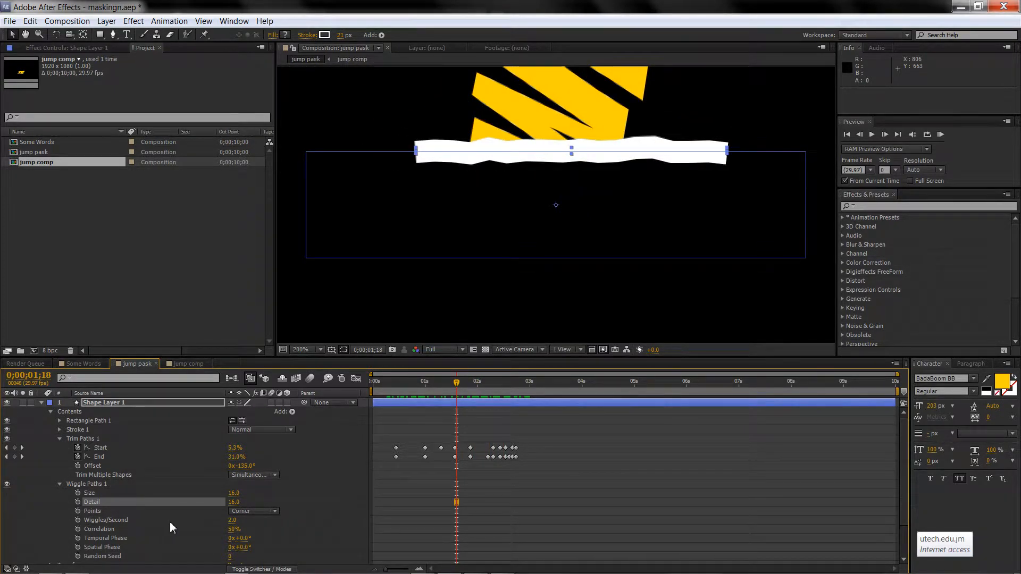
- Set both Wiggles/Second and Size of Shape Layer 1's Wiggle Paths to 0
{"action": "mouse_move", "coordinate": [232, 521]}
{"action": "left_mouse_down"}
{"action": "mouse_move", "coordinate": [290, 512]}
{"action": "mouse_move", "coordinate": [161, 509]}
{"action": "left_mouse_up"}
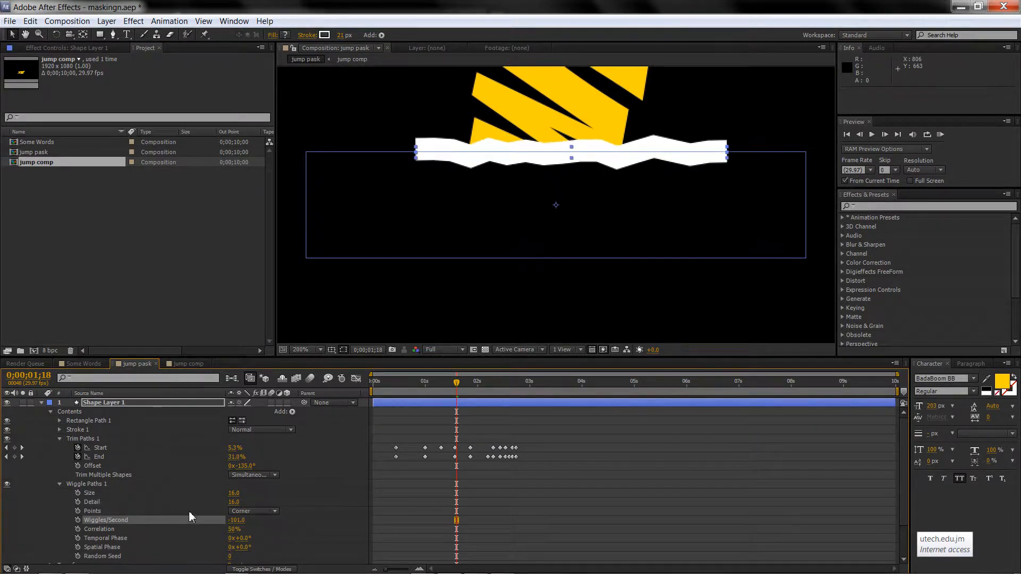
{"action": "left_click", "coordinate": [235, 521]}
{"action": "type", "text": "0"}
{"action": "key", "text": "Return"}
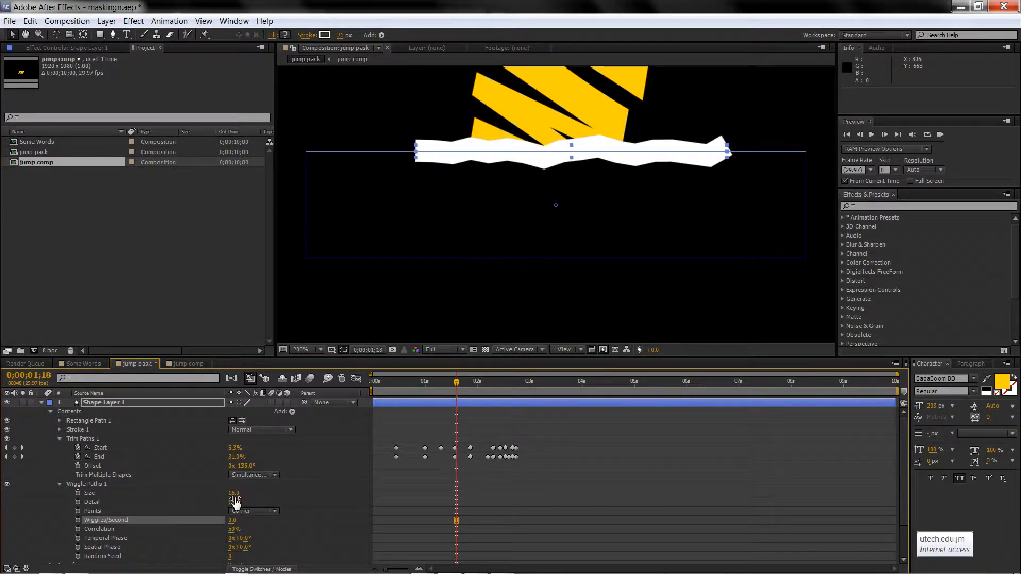
{"action": "left_click", "coordinate": [234, 494]}
{"action": "type", "text": "0"}
{"action": "key", "text": "Return"}
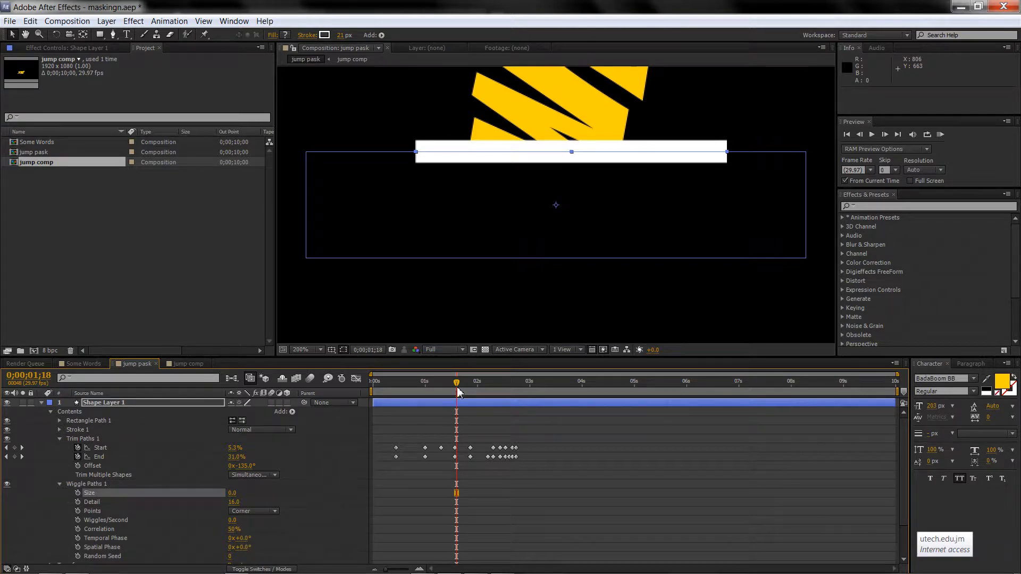
- Go to 0;00;01;12 in the jump pask composition, view the whole frame with nothing selected, and save the project
{"action": "left_click_drag", "start_coordinate": [456, 384], "coordinate": [446, 381]}
{"action": "key", "text": "comma"}
{"action": "key", "text": "comma"}
{"action": "key", "text": "comma"}
{"action": "key", "text": "comma"}
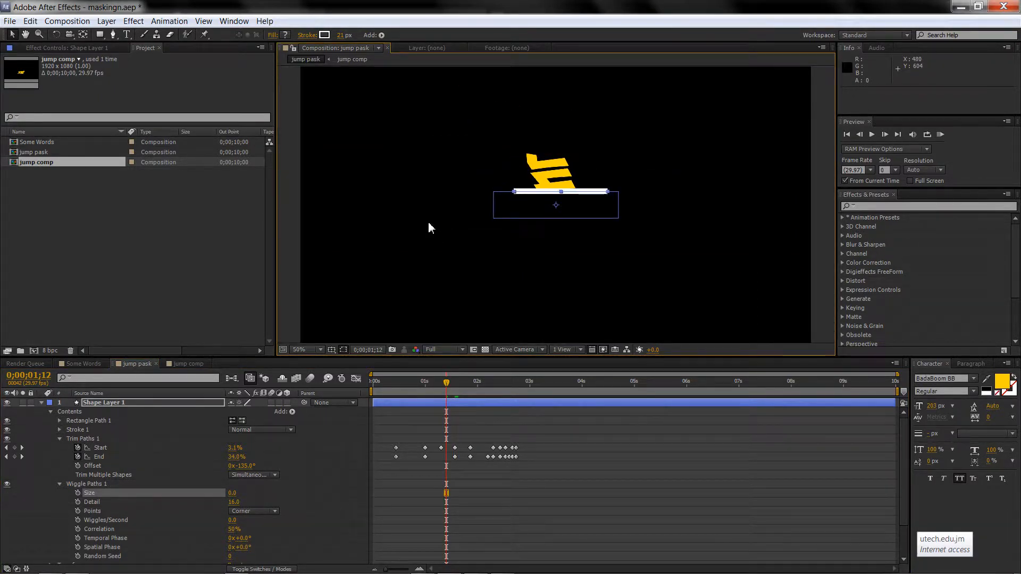
{"action": "key", "text": "comma"}
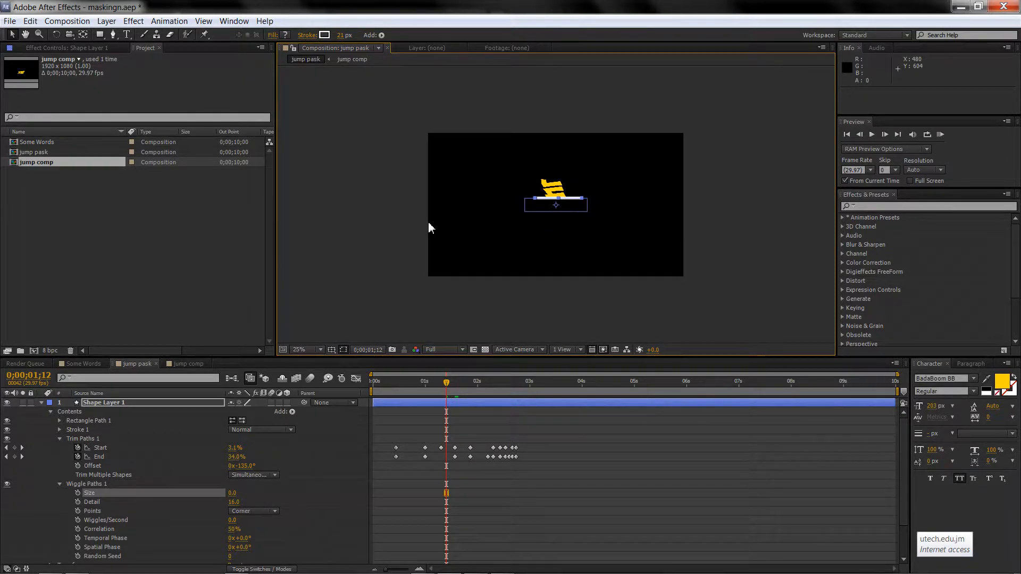
{"action": "left_click", "coordinate": [410, 201]}
{"action": "key", "text": "ctrl+s"}
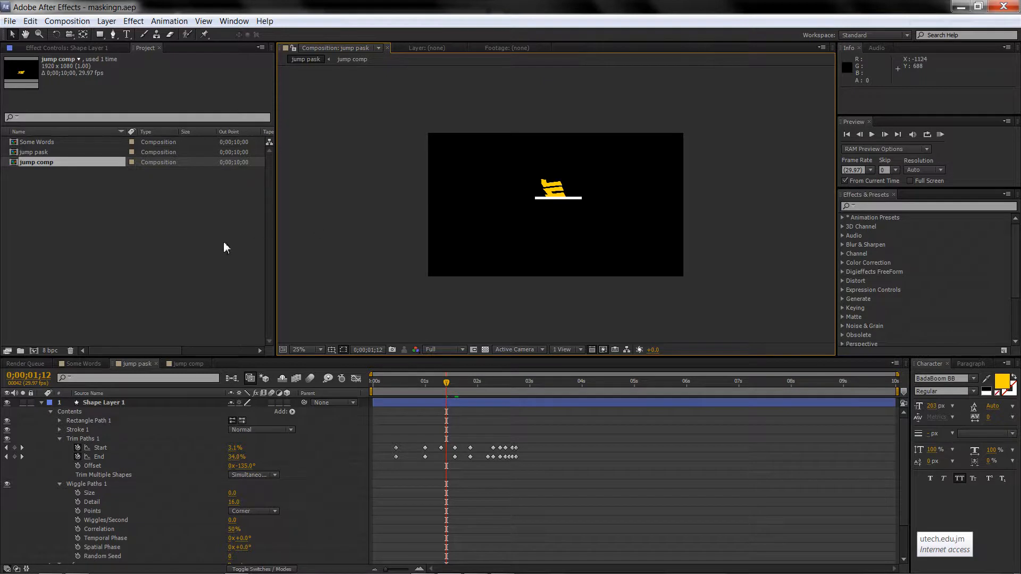
- Delete the existing mask from the text layer in the Some Words composition
{"action": "left_click", "coordinate": [85, 363]}
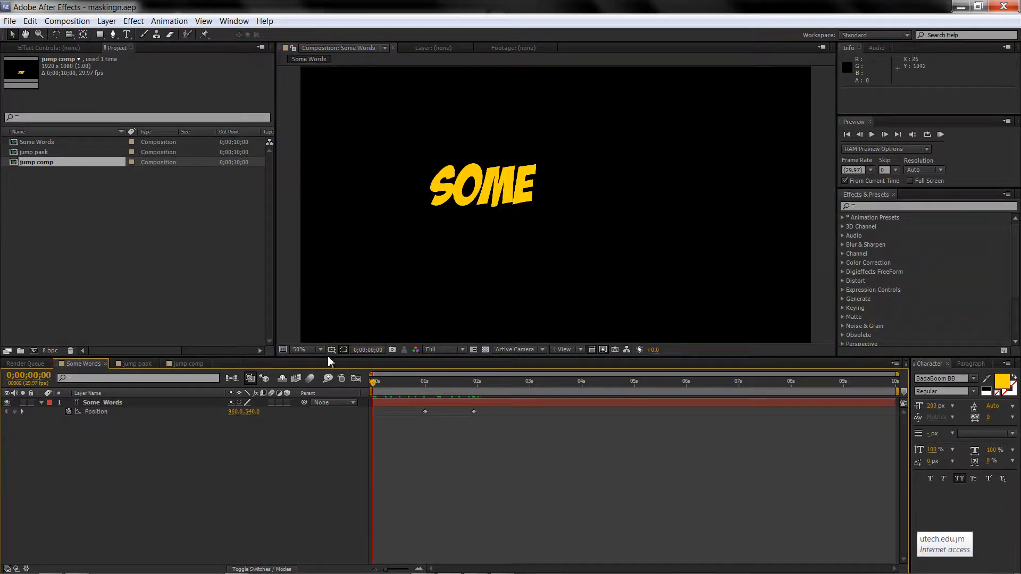
{"action": "left_click", "coordinate": [42, 404]}
{"action": "left_click", "coordinate": [42, 404]}
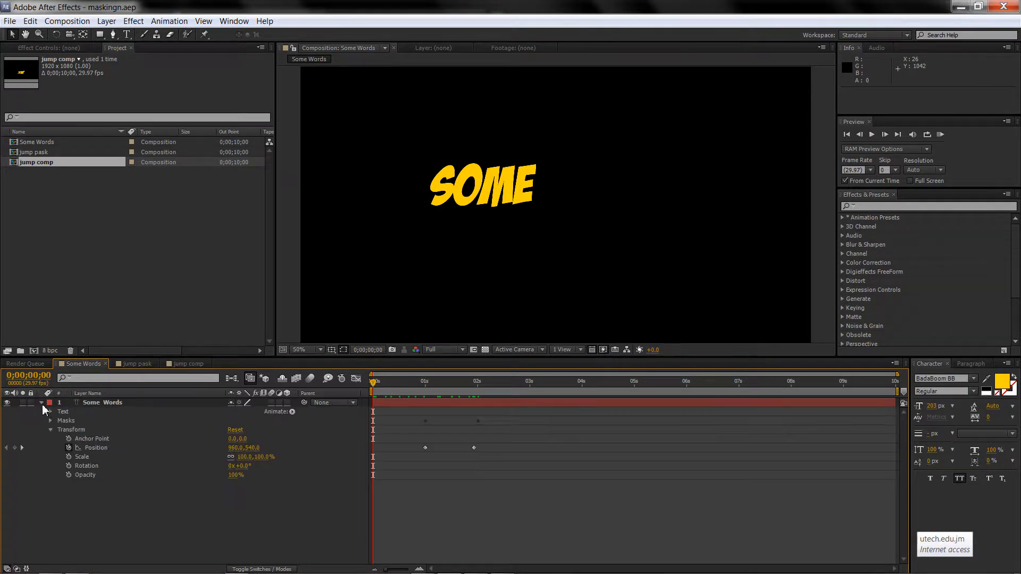
{"action": "left_click", "coordinate": [68, 420]}
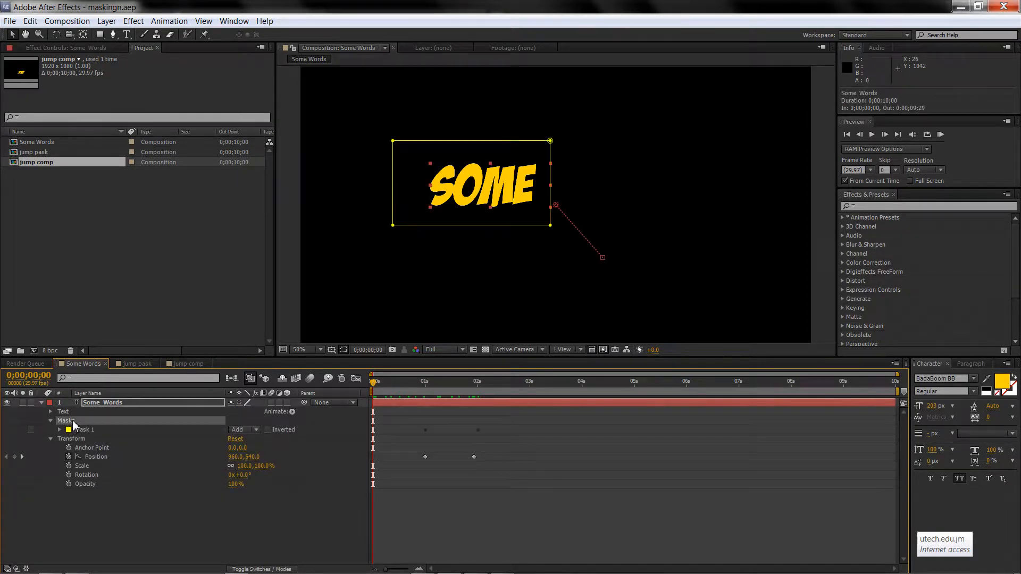
{"action": "key", "text": "Delete"}
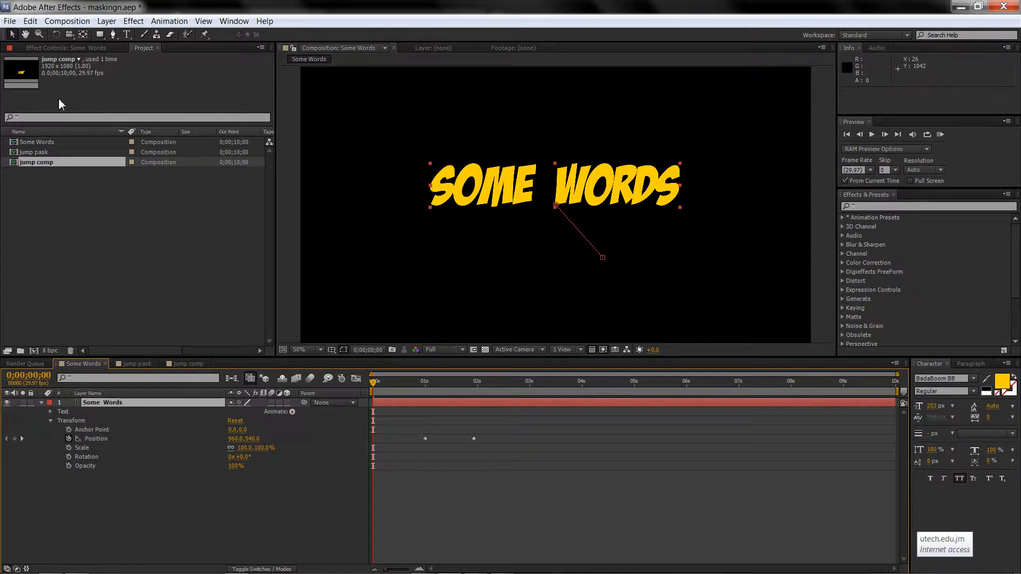
- Draw a closed, curved five-point Pen tool mask on the Some Words layer, around SOME and narrowing across most of WORDS
{"action": "left_click", "coordinate": [114, 34]}
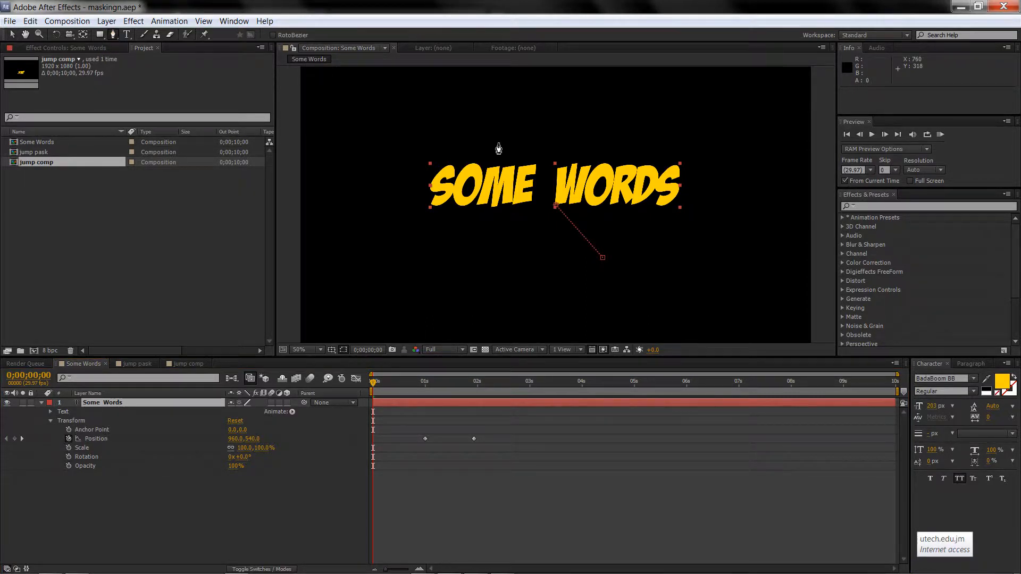
{"action": "left_click", "coordinate": [524, 157]}
{"action": "left_click_drag", "start_coordinate": [461, 131], "coordinate": [474, 101]}
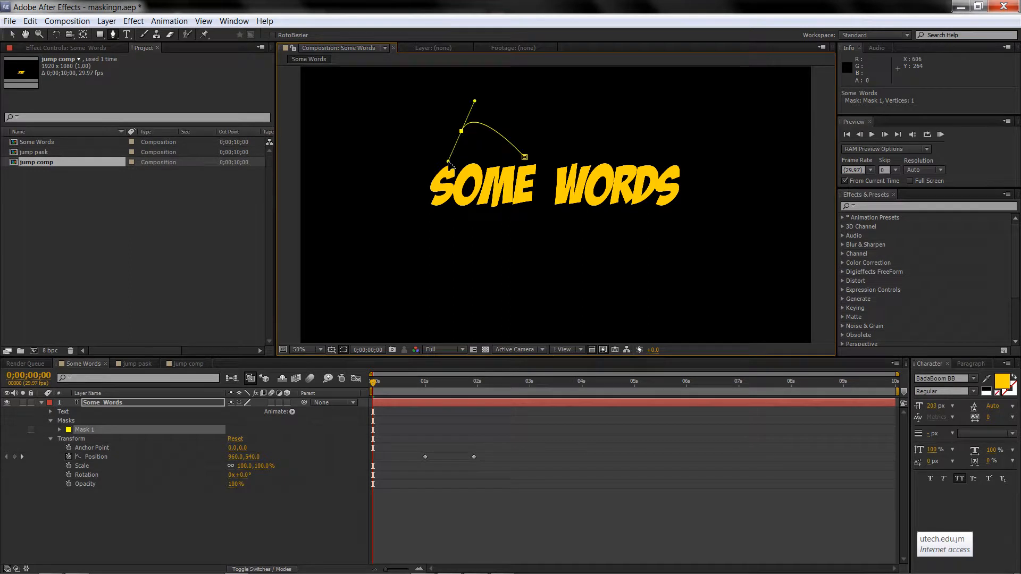
{"action": "left_click_drag", "start_coordinate": [452, 221], "coordinate": [486, 228]}
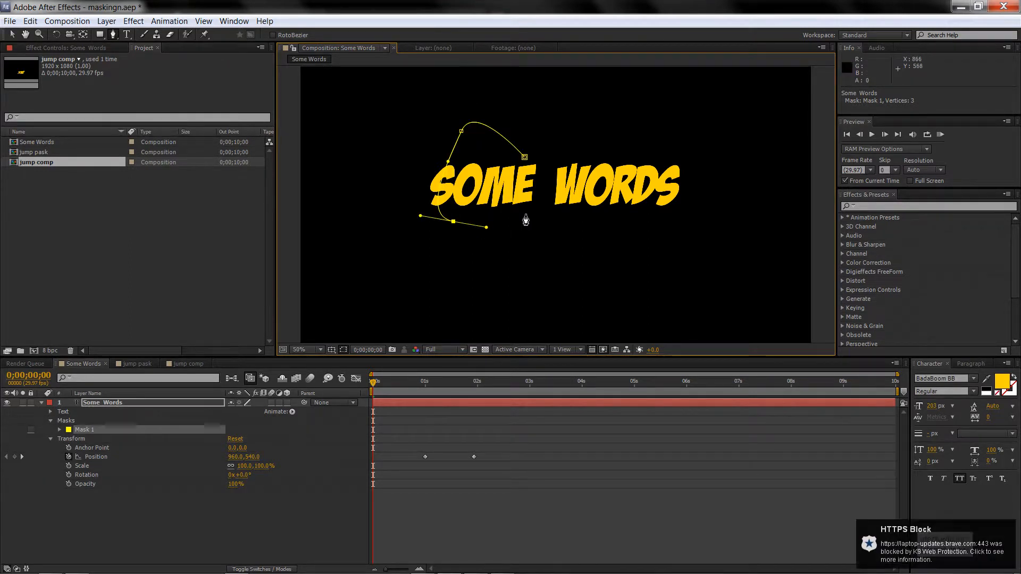
{"action": "left_click_drag", "start_coordinate": [547, 196], "coordinate": [541, 223]}
{"action": "left_click_drag", "start_coordinate": [651, 196], "coordinate": [676, 172]}
{"action": "left_click_drag", "start_coordinate": [525, 157], "coordinate": [520, 147]}
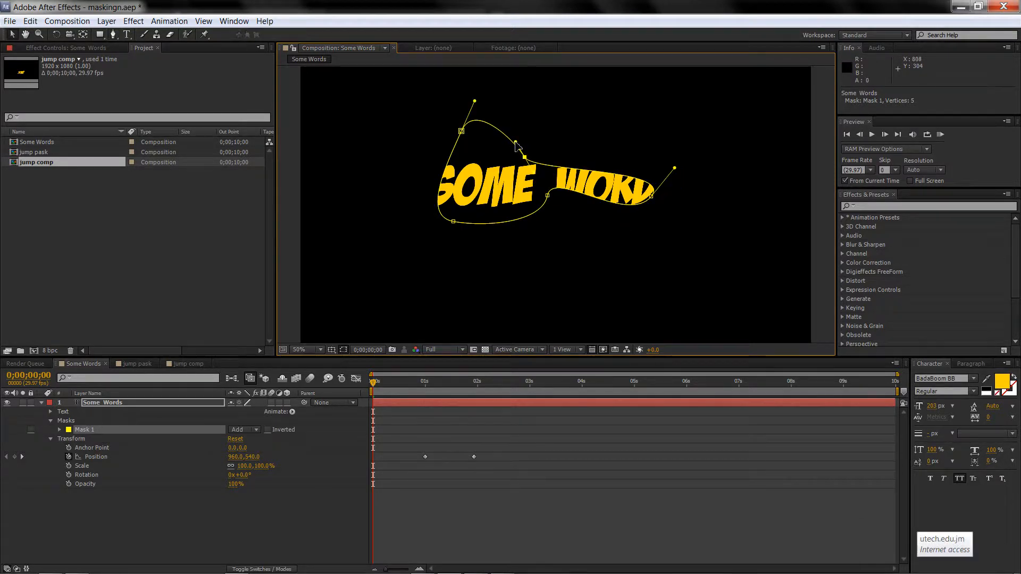
{"action": "key", "text": "v"}
{"action": "left_click", "coordinate": [634, 266]}
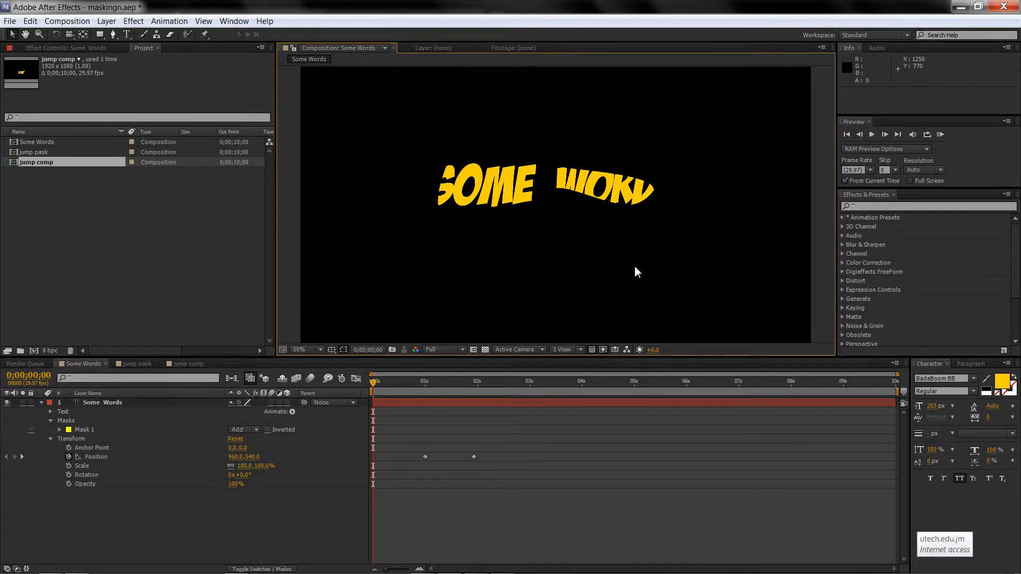
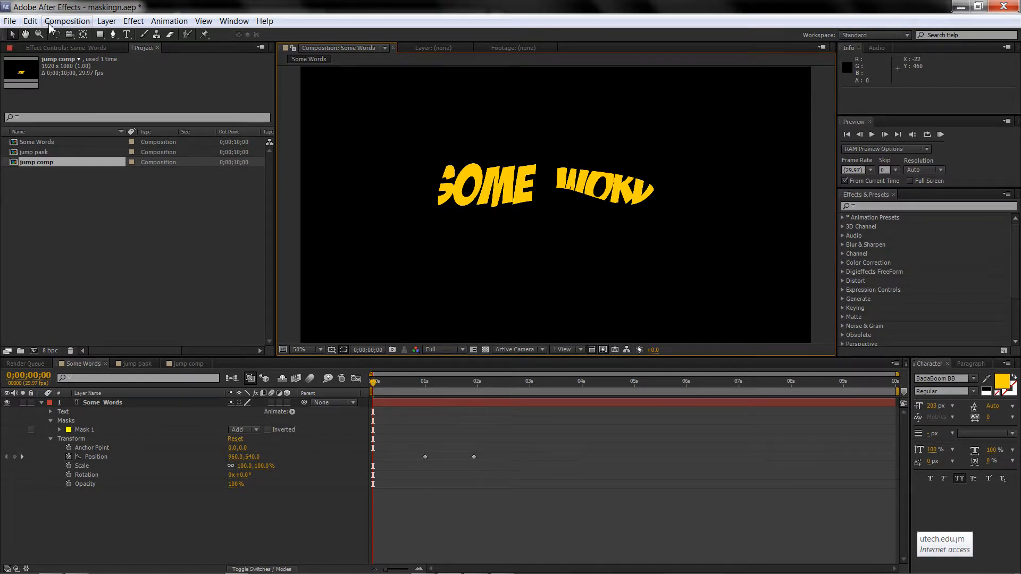
- Create a new 1920 x 1080, 29.97 fps, ten-second composition named Matte
{"action": "left_click", "coordinate": [66, 22]}
{"action": "left_click", "coordinate": [101, 52]}
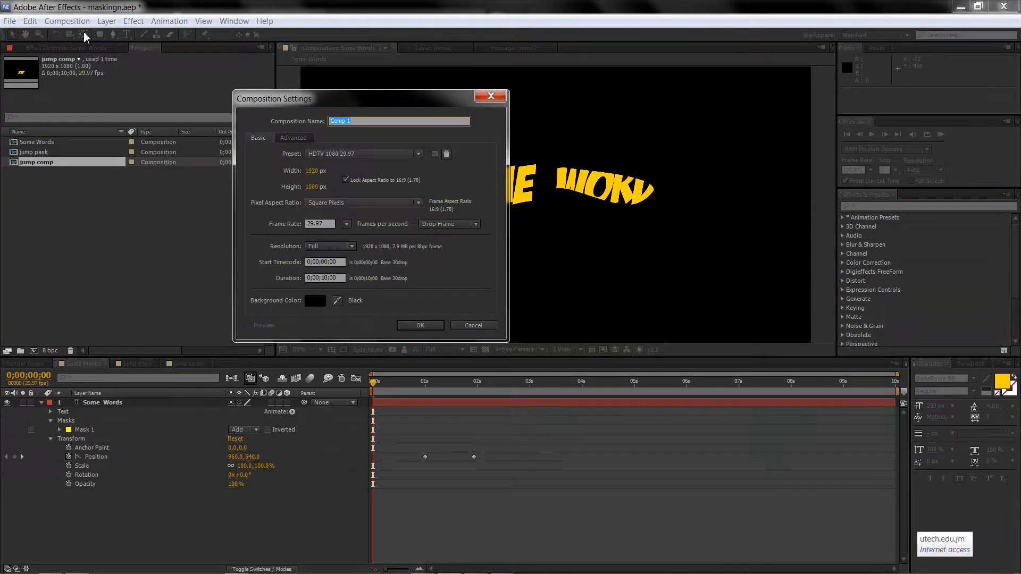
{"action": "type", "text": "Matte"}
{"action": "key", "text": "Return"}
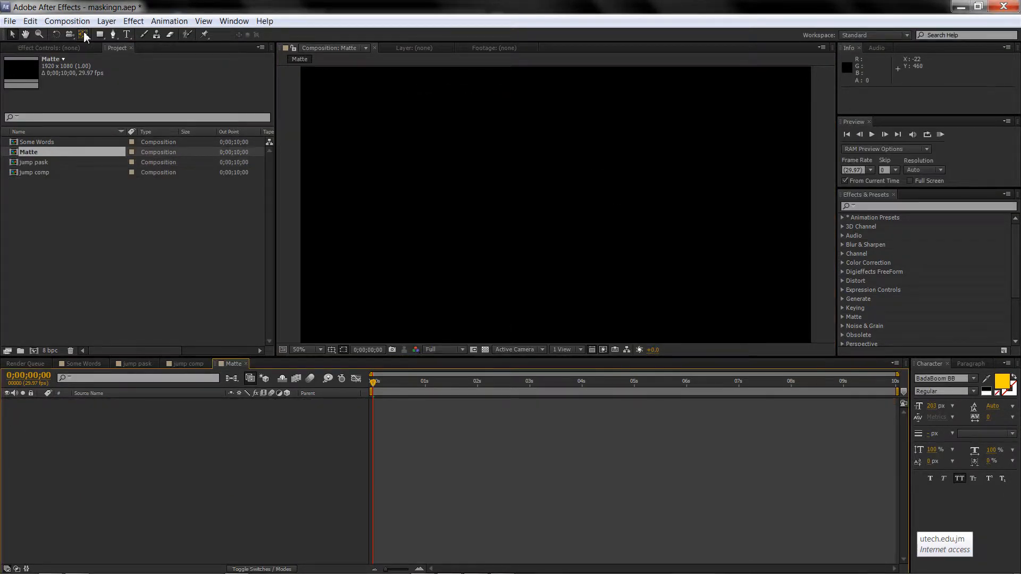
- Add a centred text layer reading MATTES to the Matte composition and set its font size to 246 px
{"action": "left_click", "coordinate": [126, 35]}
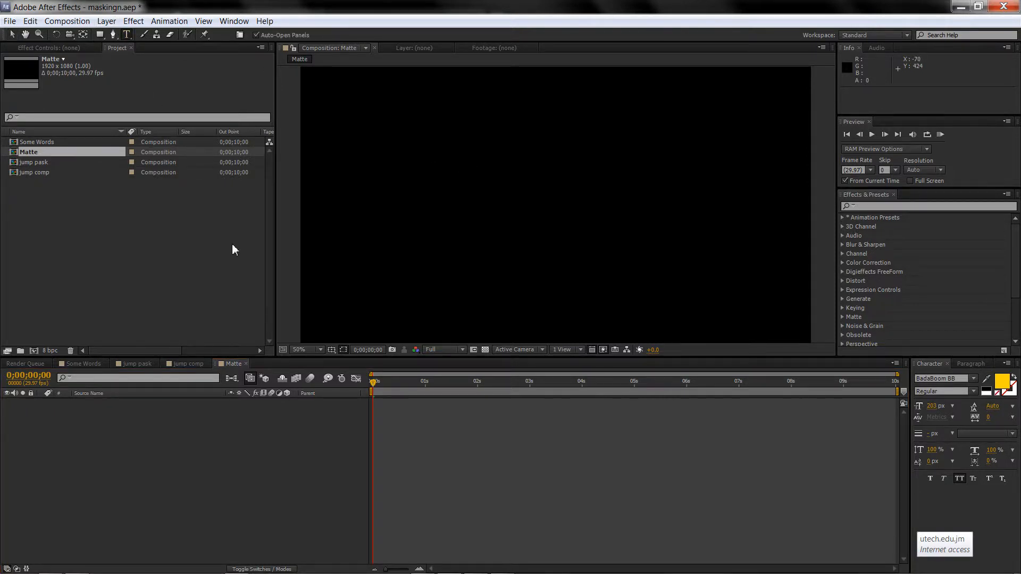
{"action": "double_click", "coordinate": [127, 35]}
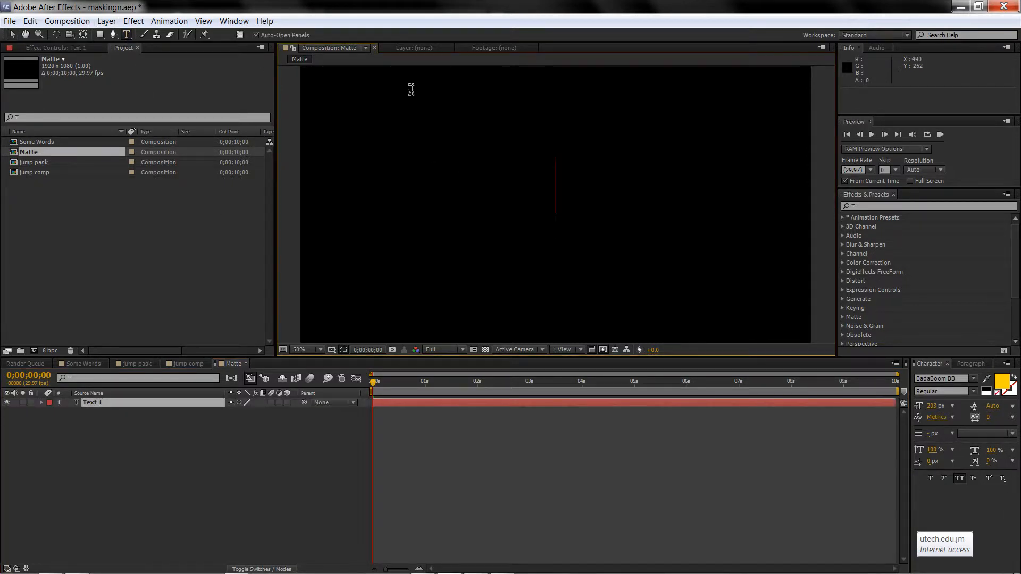
{"action": "type", "text": "MATTES"}
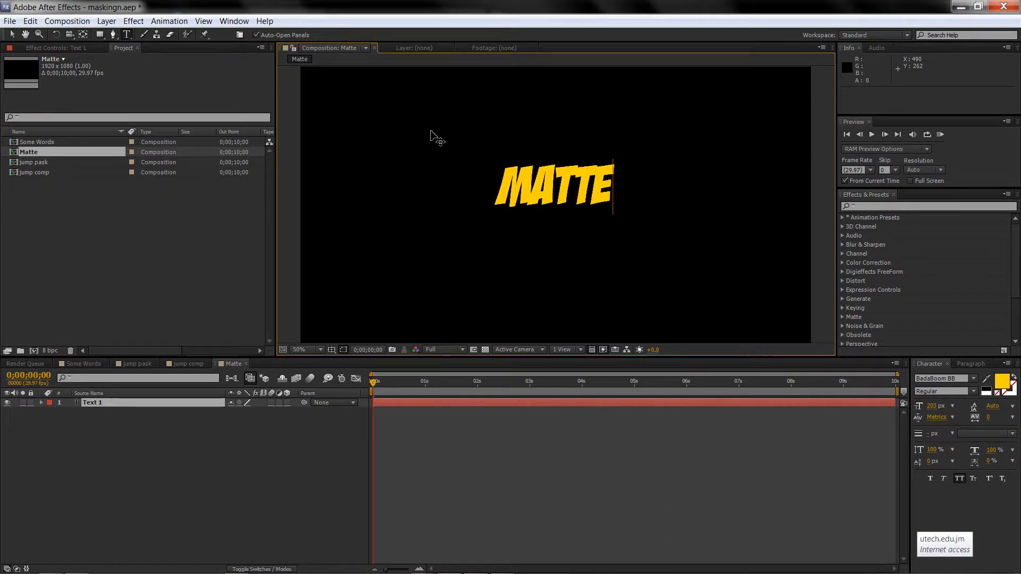
{"action": "left_click", "coordinate": [12, 35]}
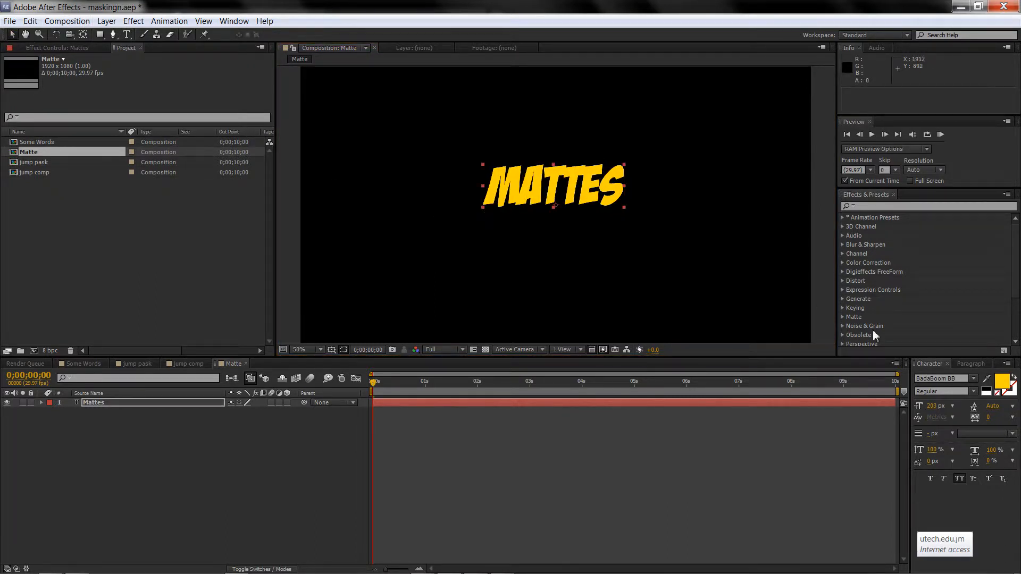
{"action": "left_click_drag", "start_coordinate": [937, 407], "coordinate": [956, 409]}
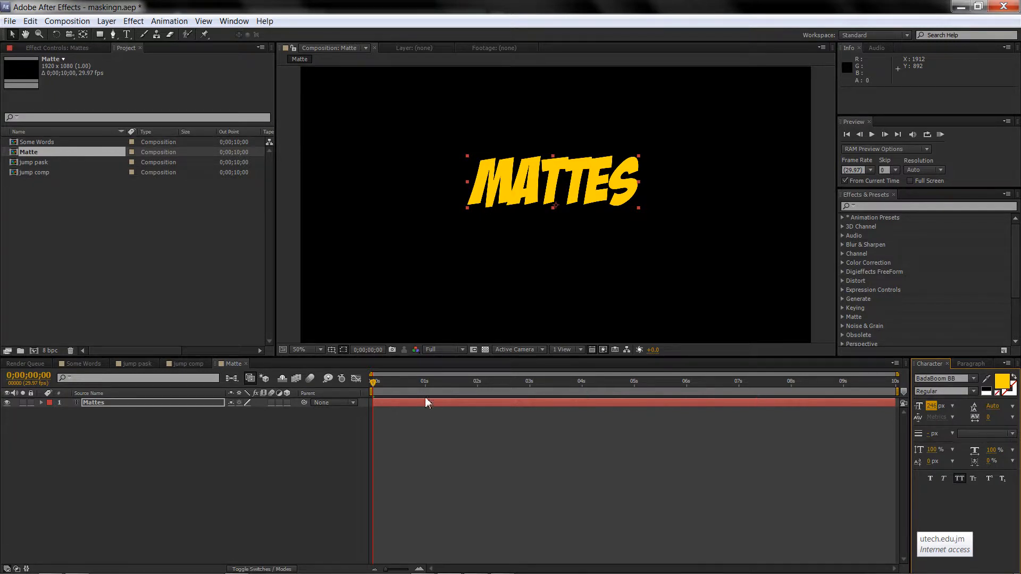
{"action": "left_click", "coordinate": [238, 266]}
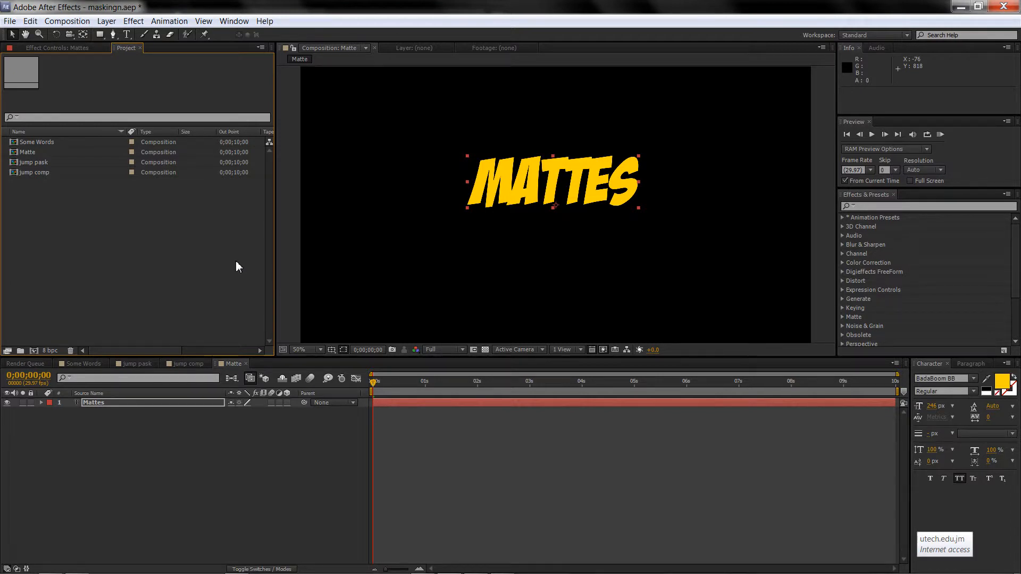
- Switch from After Effects to Photoshop, where egg.psd is open
{"action": "key", "text": "alt+Tab"}
{"action": "key", "text": "alt+Tab"}
{"action": "key", "text": "alt+Tab"}
{"action": "key", "text": "alt+Tab"}
{"action": "key", "text": "alt+Tab"}
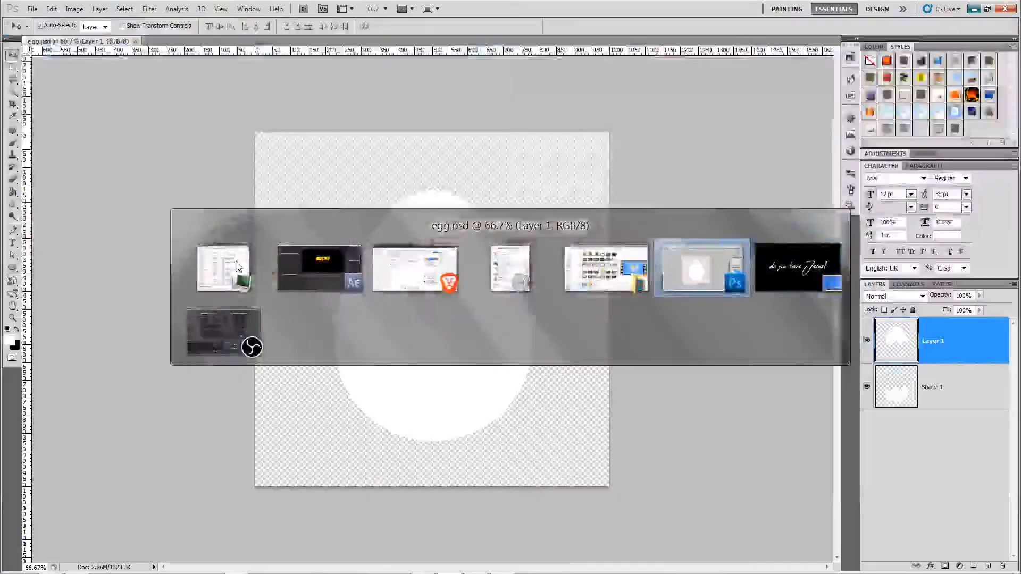
- Create a new document 1920 pixels wide and 1080 pixels high
{"action": "left_click", "coordinate": [32, 9]}
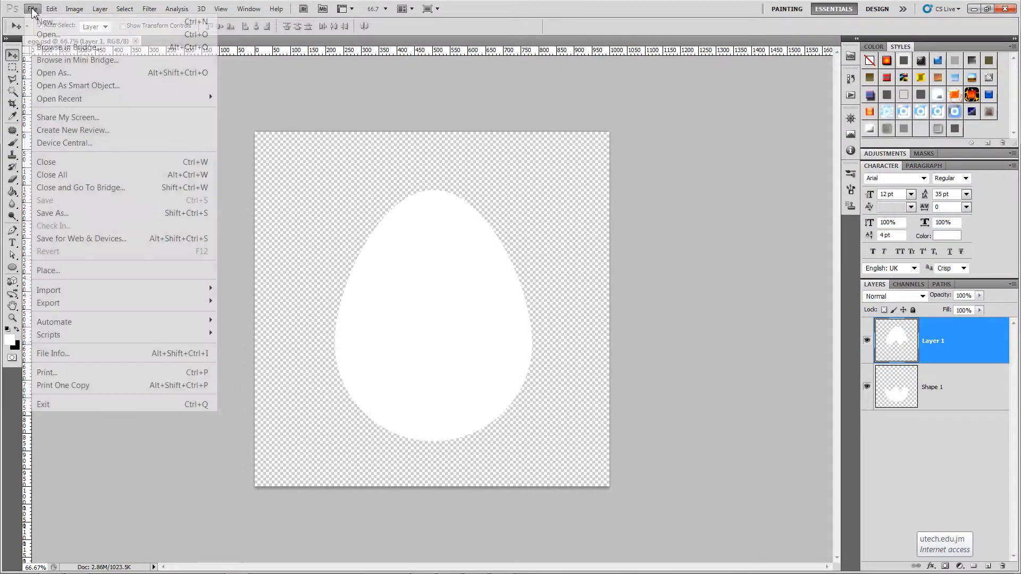
{"action": "left_click", "coordinate": [37, 23]}
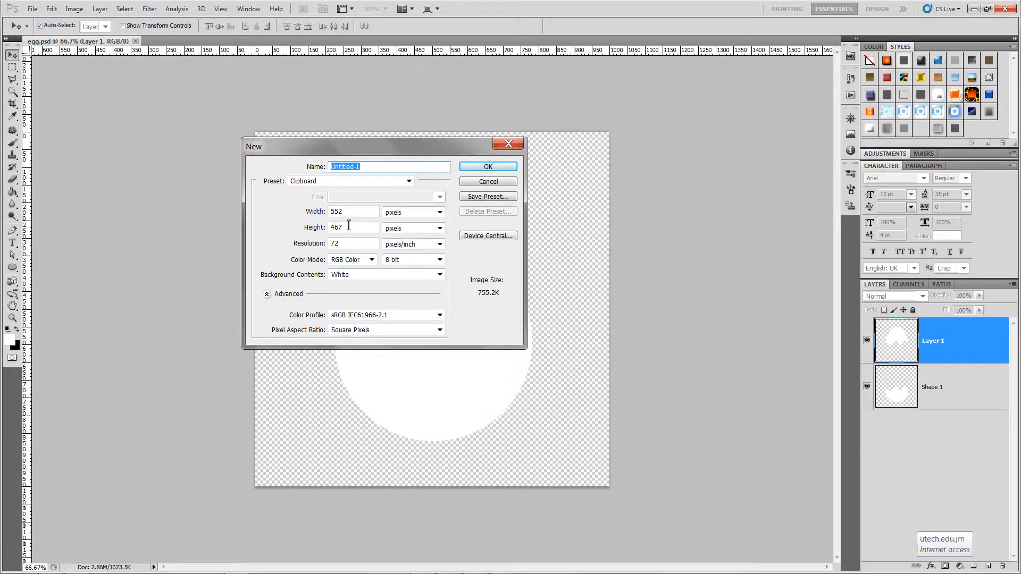
{"action": "double_click", "coordinate": [354, 211]}
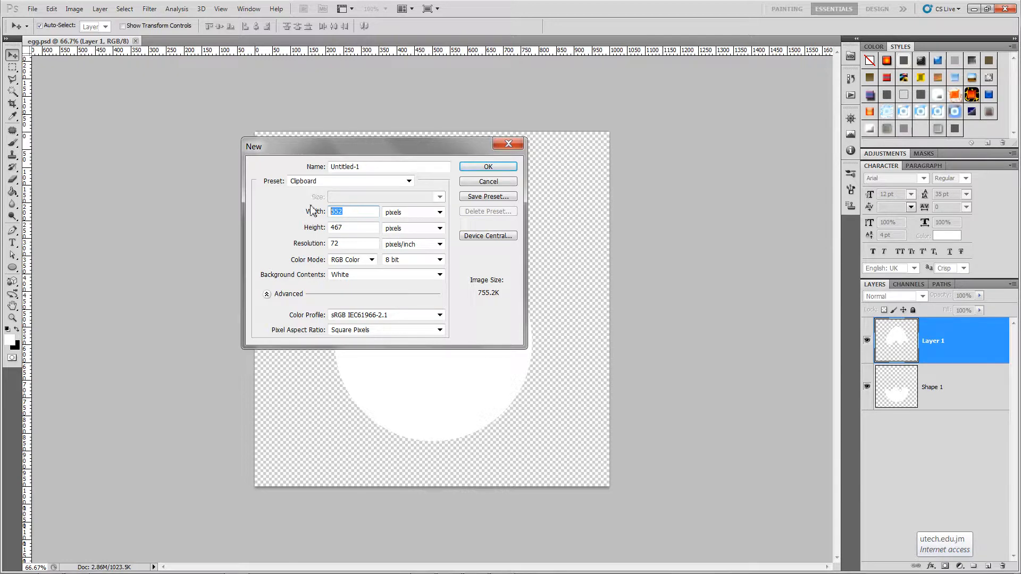
{"action": "type", "text": "1920"}
{"action": "key", "text": "Tab"}
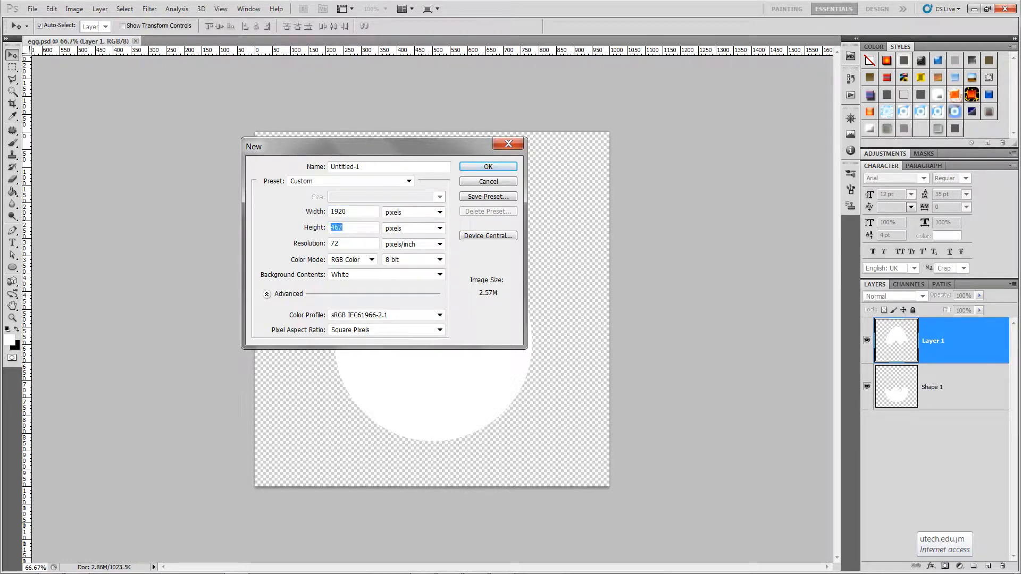
{"action": "type", "text": "1080"}
{"action": "key", "text": "Return"}
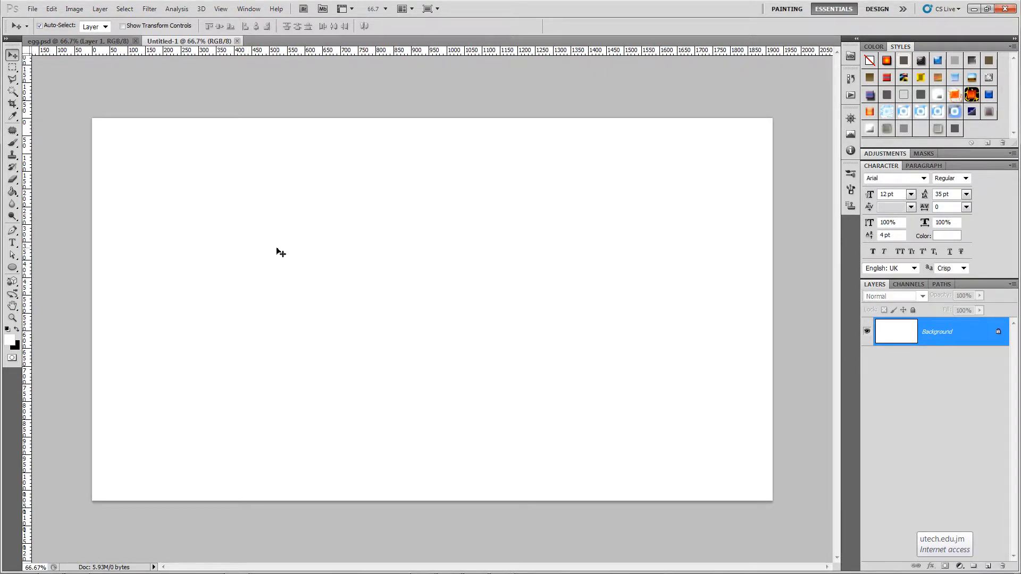
- Paint four loose black strokes across the white canvas with the Brush tool at size 20
{"action": "key", "text": "b"}
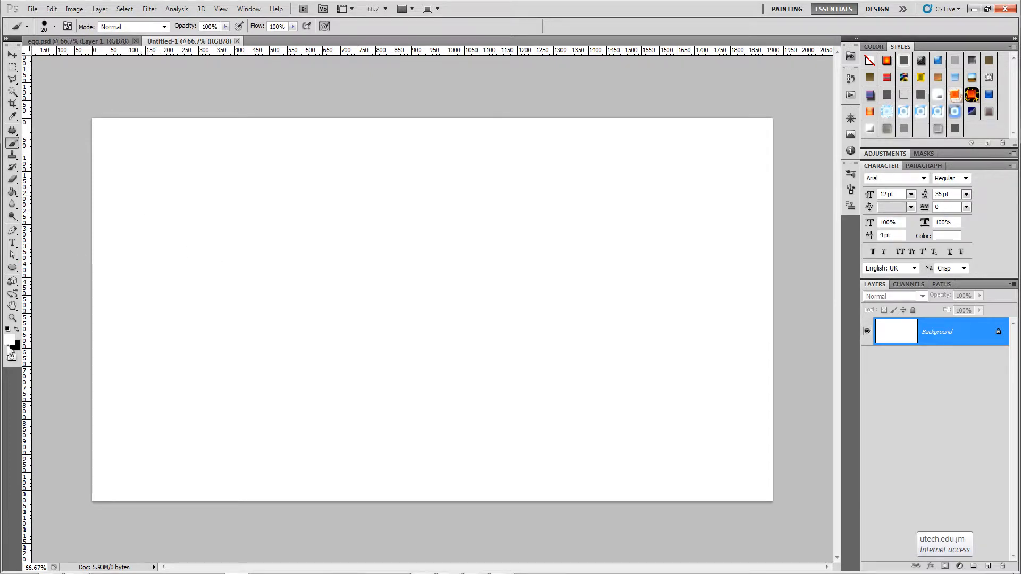
{"action": "left_click", "coordinate": [16, 330]}
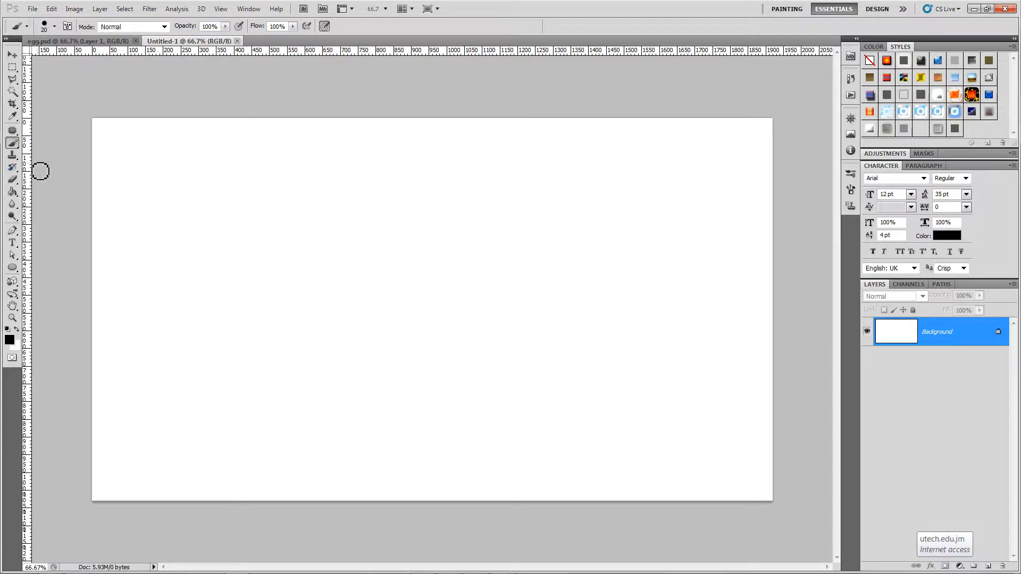
{"action": "left_click", "coordinate": [157, 154]}
{"action": "mouse_move", "coordinate": [155, 154]}
{"action": "left_mouse_down"}
{"action": "mouse_move", "coordinate": [230, 171]}
{"action": "mouse_move", "coordinate": [254, 225]}
{"action": "left_mouse_up"}
{"action": "left_click_drag", "start_coordinate": [451, 258], "coordinate": [494, 300]}
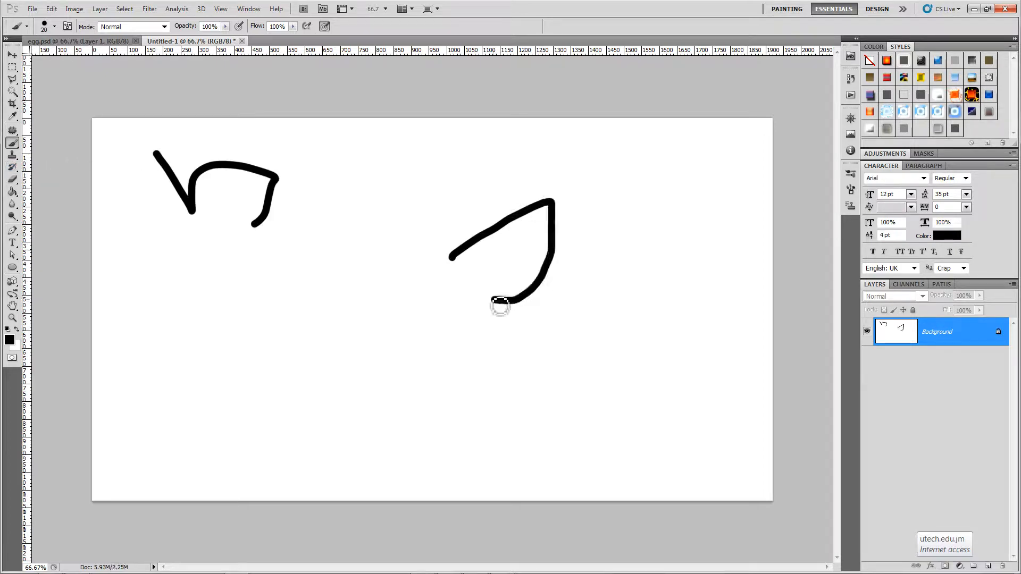
{"action": "left_click_drag", "start_coordinate": [550, 356], "coordinate": [369, 365]}
{"action": "left_click_drag", "start_coordinate": [305, 378], "coordinate": [257, 415]}
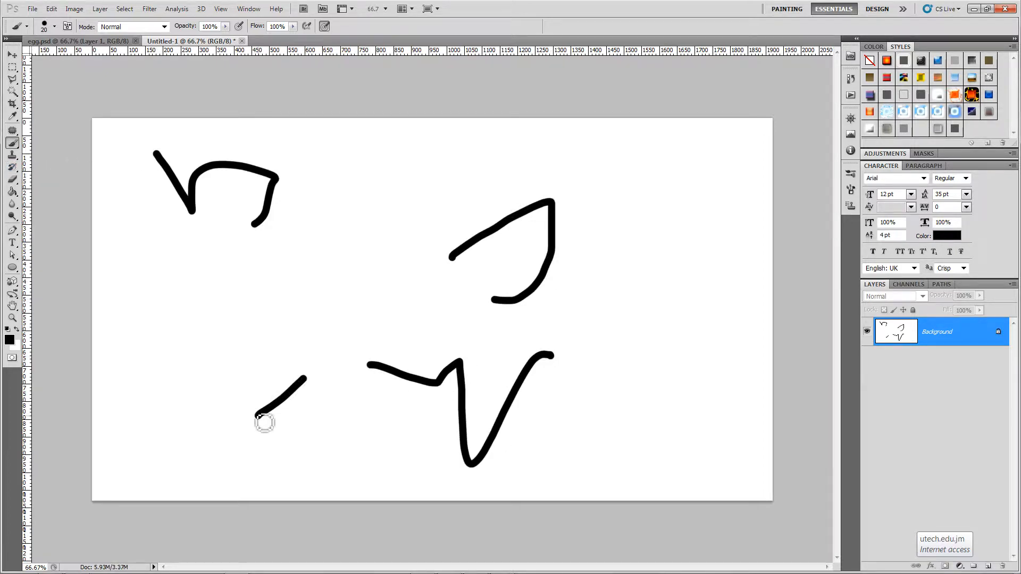
- Enlarge the brush to 400 and stamp two overlapping black circles at the canvas's lower left and one right of centre
{"action": "key", "text": "]"}
{"action": "key", "text": "]"}
{"action": "key", "text": "]"}
{"action": "key", "text": "]"}
{"action": "key", "text": "]"}
{"action": "key", "text": "]"}
{"action": "key", "text": "]"}
{"action": "key", "text": "]"}
{"action": "key", "text": "]"}
{"action": "key", "text": "]"}
{"action": "key", "text": "]"}
{"action": "key", "text": "]"}
{"action": "left_click", "coordinate": [258, 416]}
{"action": "left_click", "coordinate": [234, 382]}
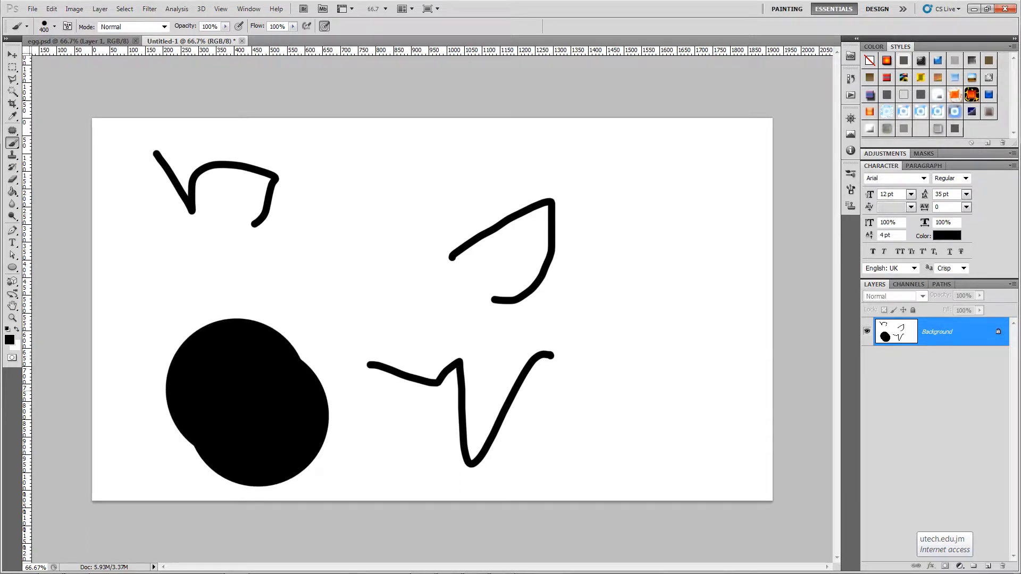
{"action": "left_click", "coordinate": [573, 296]}
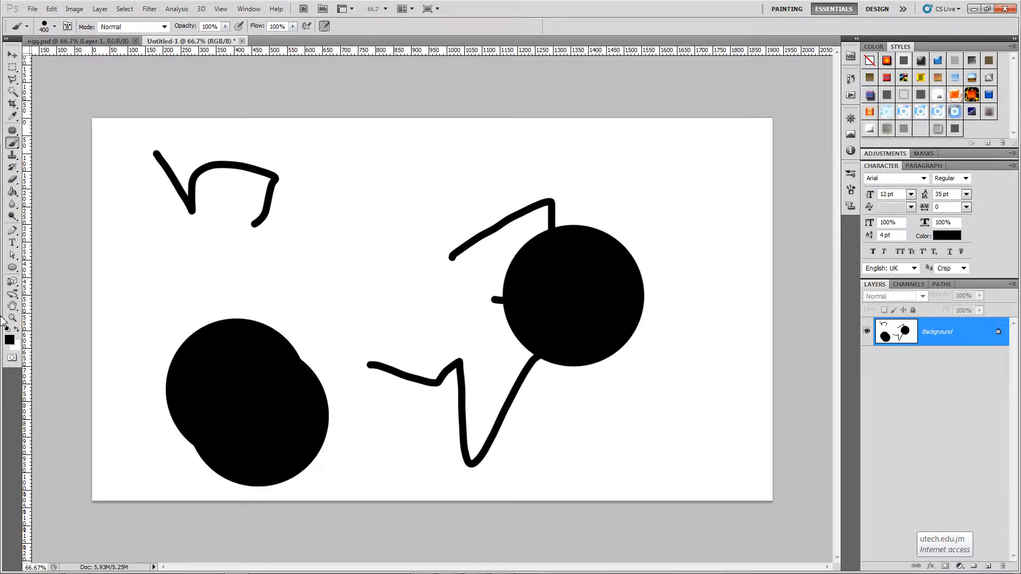
- Set the foreground colour to mid grey and stamp circles at the canvas's lower right, centre and upper left
{"action": "left_click", "coordinate": [11, 340]}
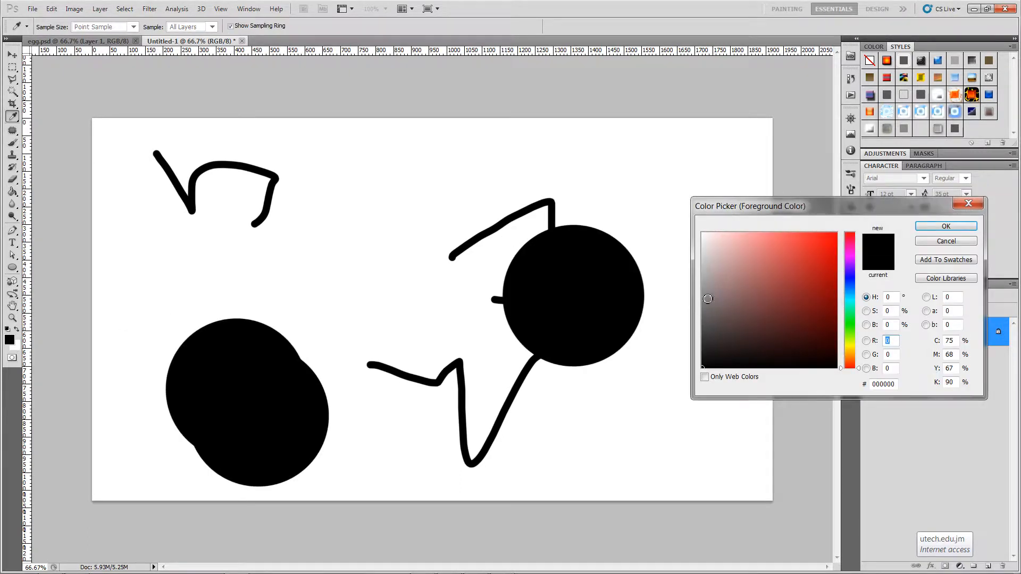
{"action": "left_click", "coordinate": [703, 292]}
{"action": "left_click", "coordinate": [946, 226]}
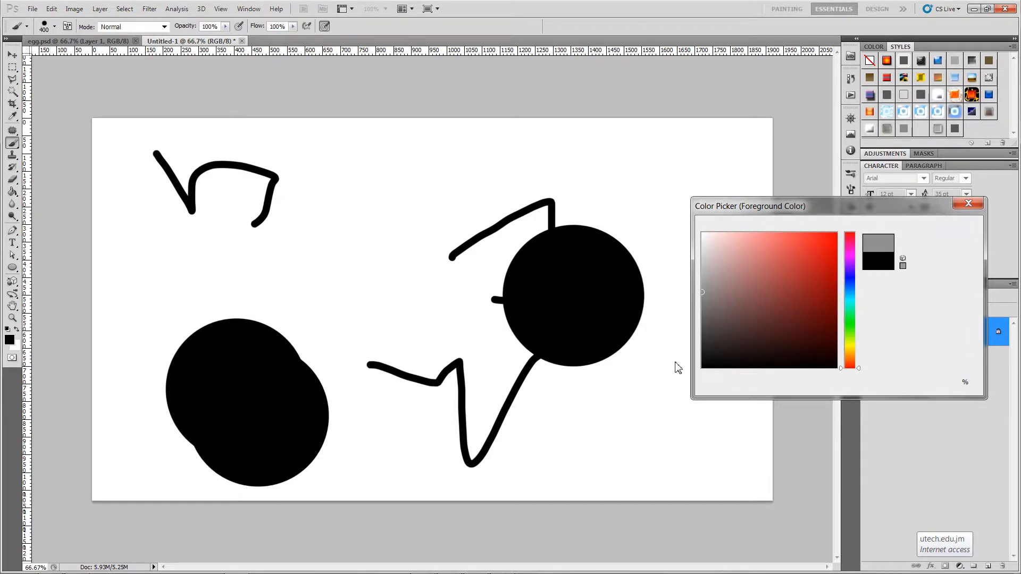
{"action": "left_click", "coordinate": [684, 421]}
{"action": "left_click", "coordinate": [401, 281]}
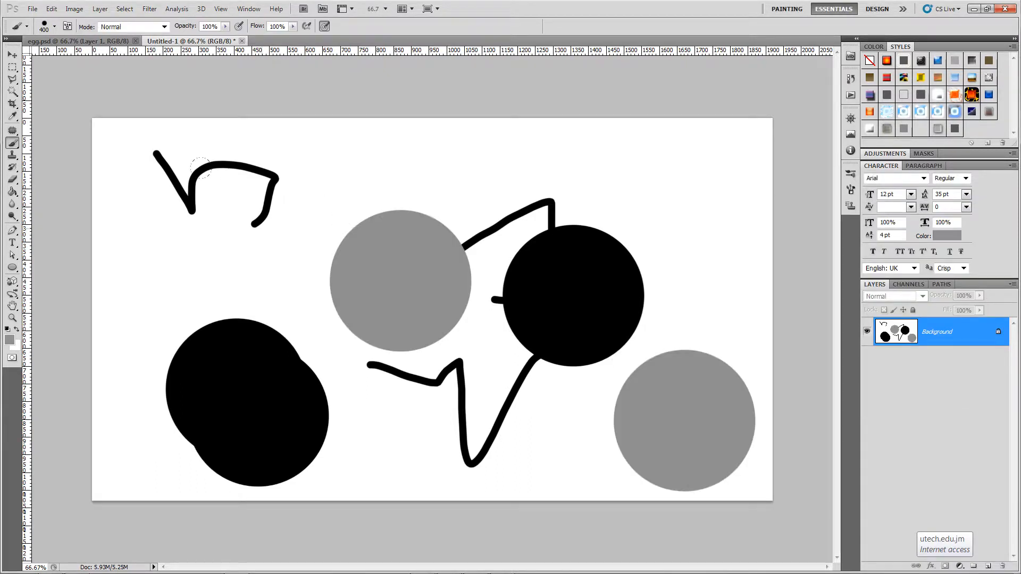
{"action": "left_click", "coordinate": [158, 220]}
- Set the foreground colour to dark grey #414141 and stamp three circles along the canvas's upper edge and one at its lower centre
{"action": "left_click", "coordinate": [7, 341]}
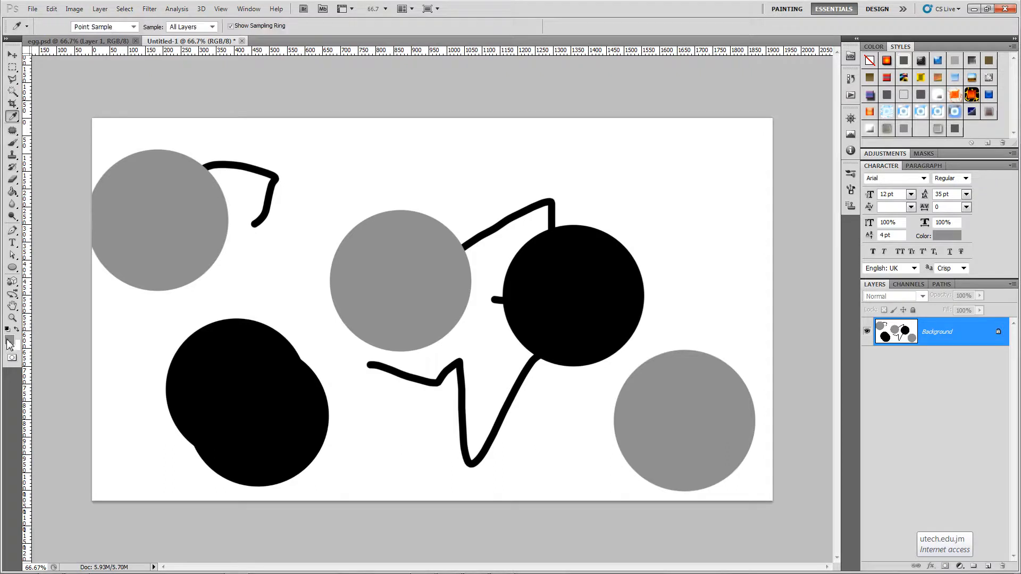
{"action": "left_click_drag", "start_coordinate": [706, 326], "coordinate": [689, 337]}
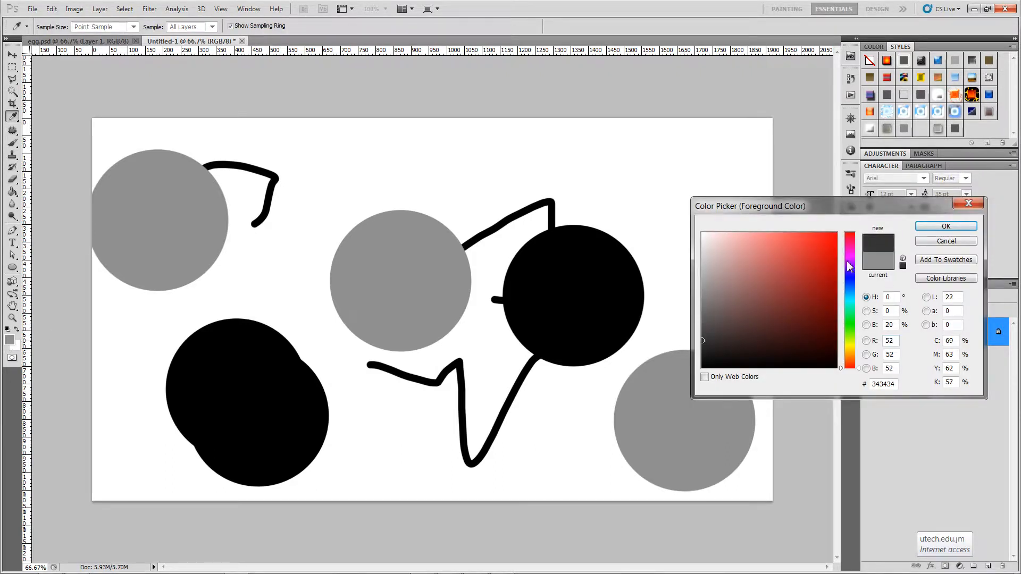
{"action": "left_click_drag", "start_coordinate": [747, 300], "coordinate": [701, 333]}
{"action": "left_click", "coordinate": [946, 226]}
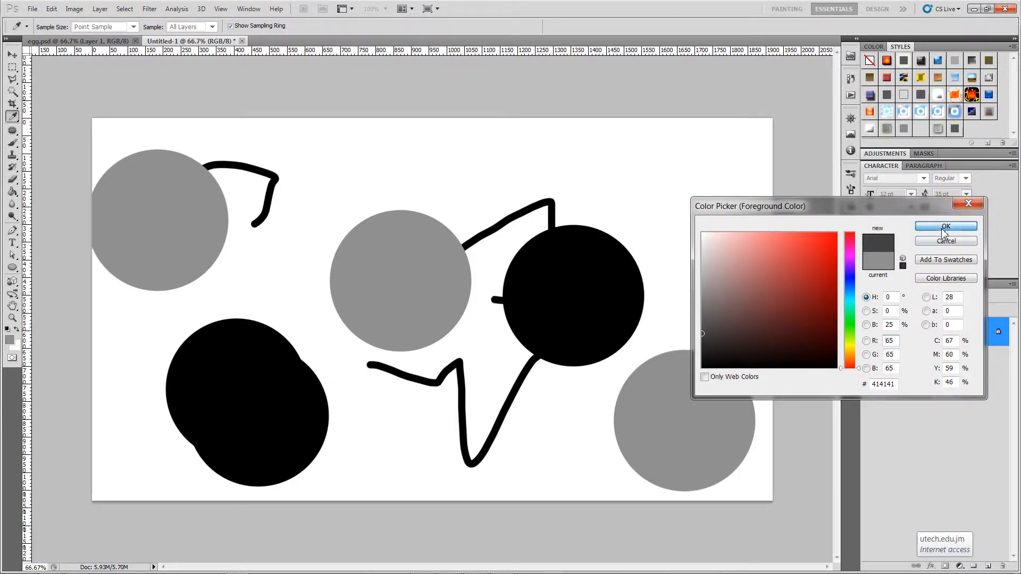
{"action": "key", "text": "b"}
{"action": "left_click", "coordinate": [715, 183]}
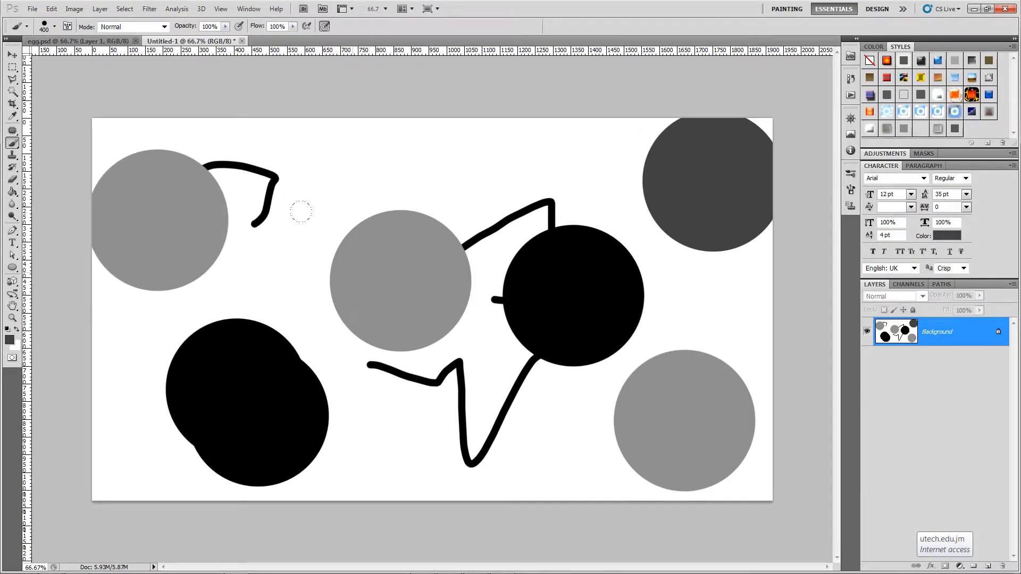
{"action": "left_click", "coordinate": [313, 148]}
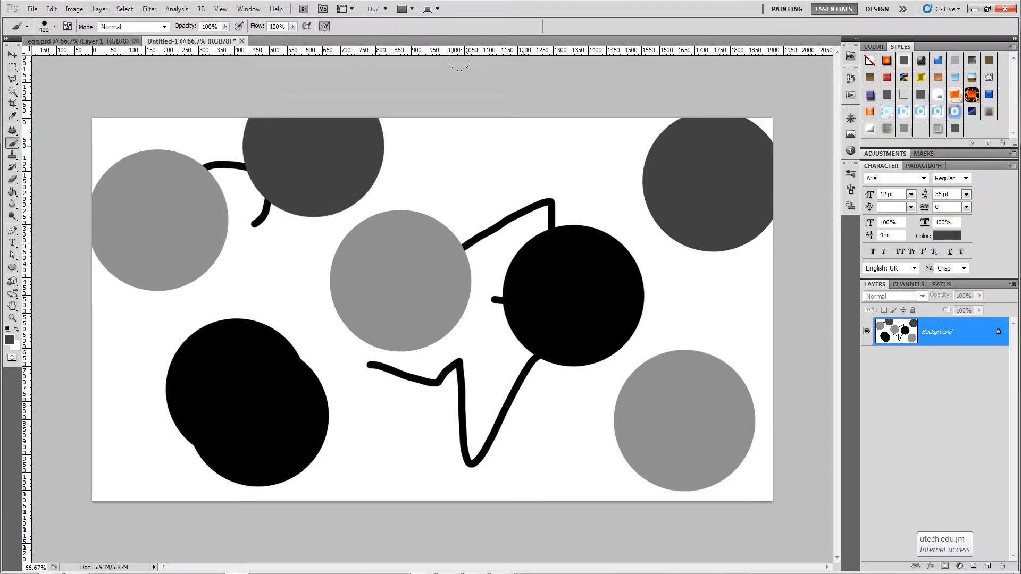
{"action": "left_click", "coordinate": [528, 122]}
{"action": "left_click", "coordinate": [459, 468]}
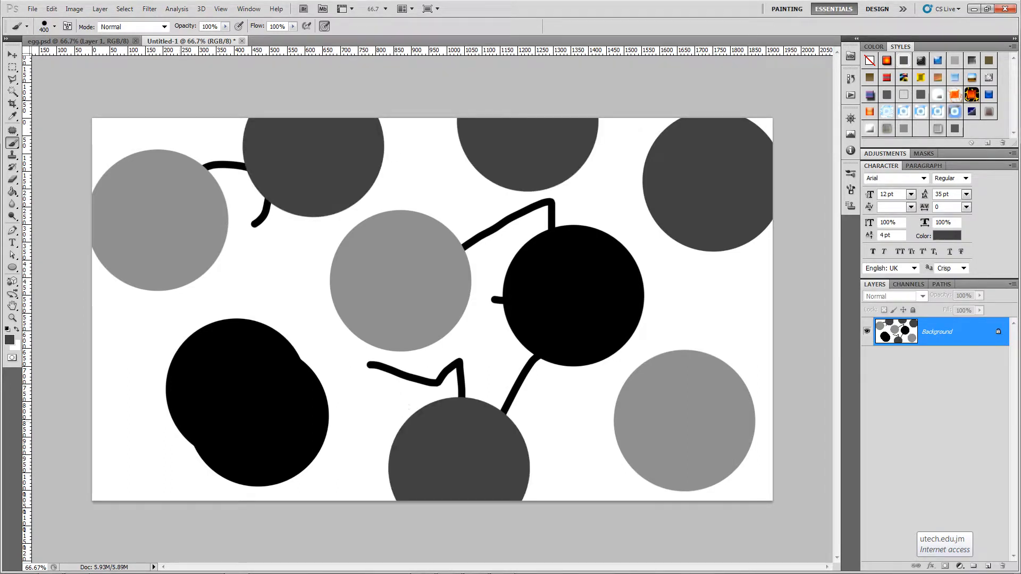
- Apply a Gaussian Blur with a radius of about 51.4 pixels to the painted background
{"action": "left_click", "coordinate": [148, 11]}
{"action": "mouse_move", "coordinate": [176, 135]}
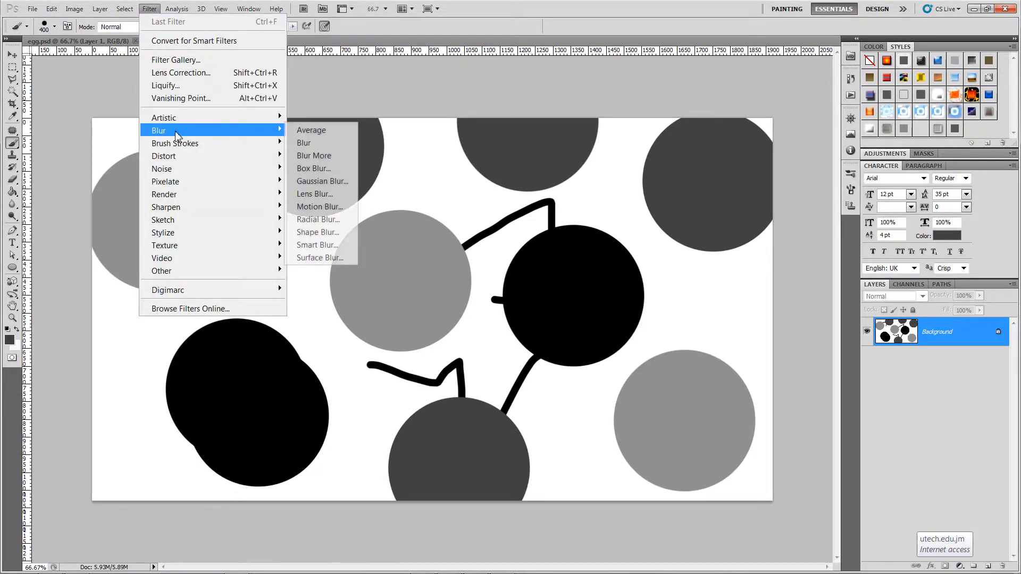
{"action": "left_click", "coordinate": [316, 182]}
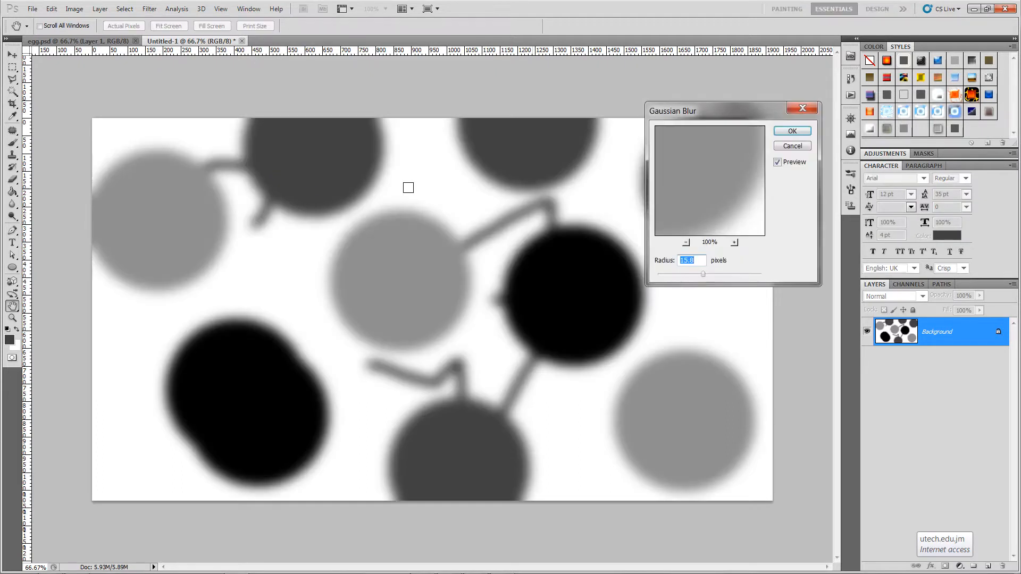
{"action": "left_click_drag", "start_coordinate": [703, 274], "coordinate": [726, 281]}
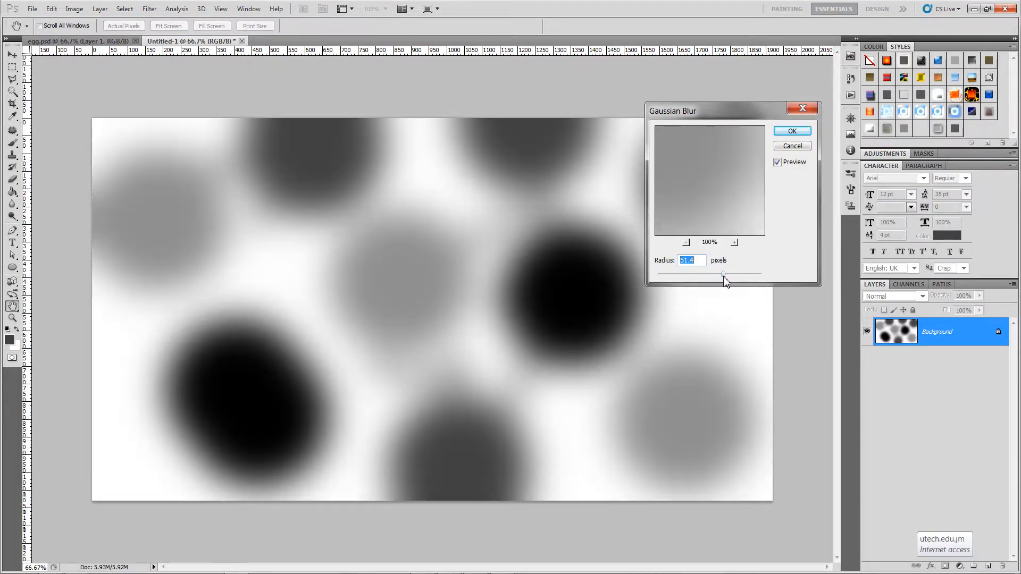
{"action": "left_click", "coordinate": [791, 131]}
{"action": "key", "text": "b"}
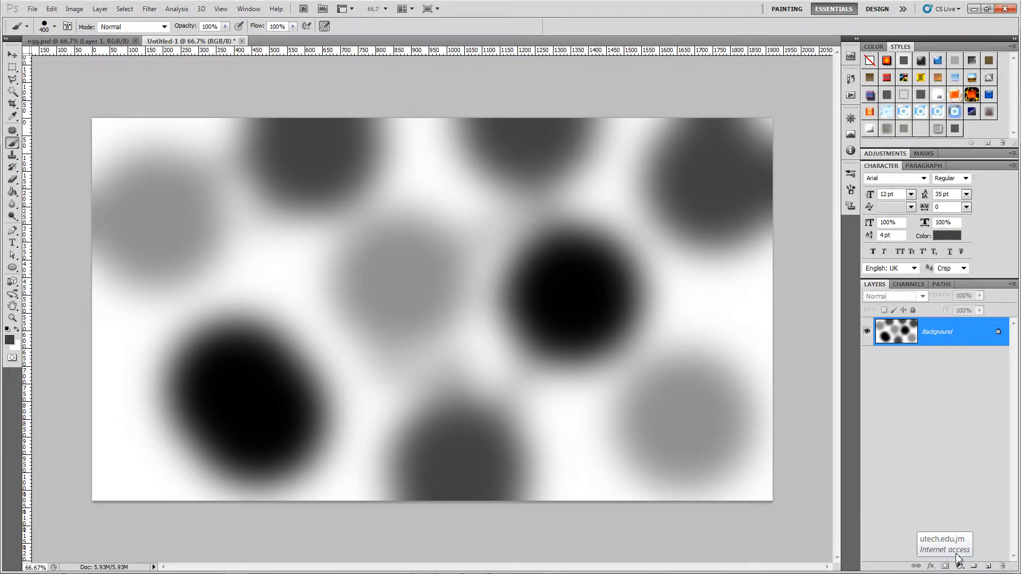
- Add a new layer, hide the Background layer, and fill the new layer with black using the Paint Bucket
{"action": "left_click", "coordinate": [988, 566]}
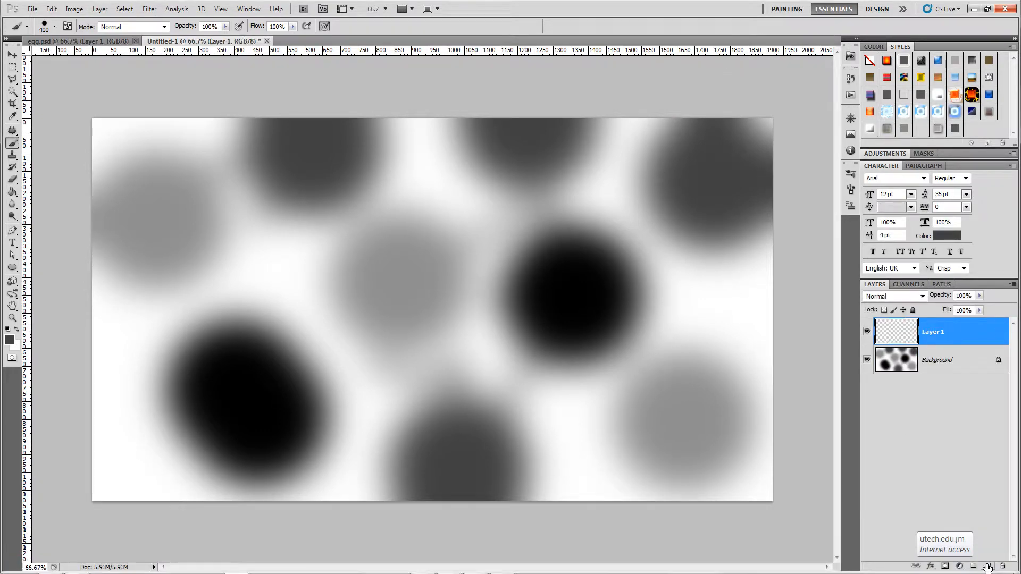
{"action": "left_click", "coordinate": [866, 360]}
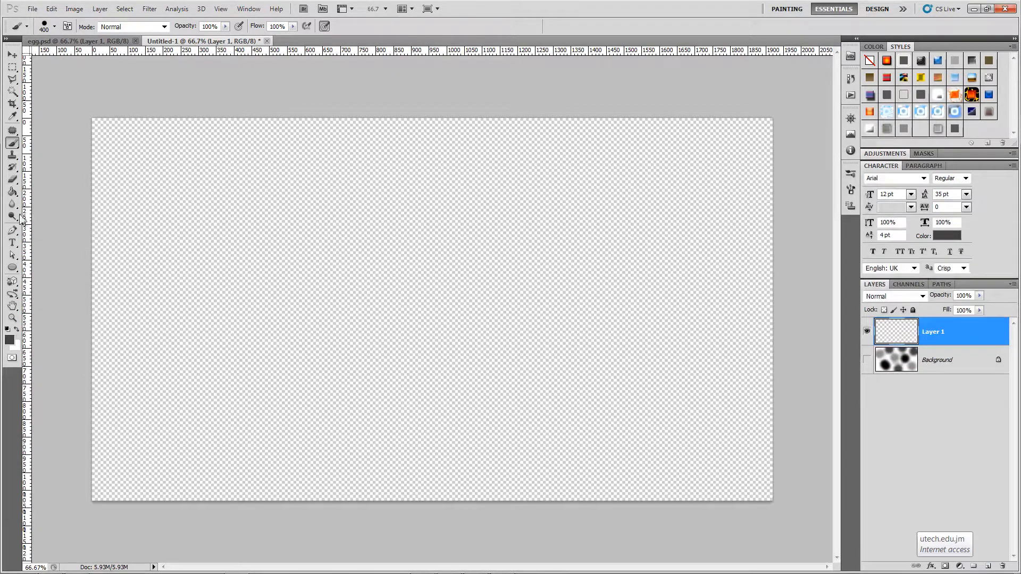
{"action": "left_click", "coordinate": [12, 191]}
{"action": "left_click", "coordinate": [9, 328]}
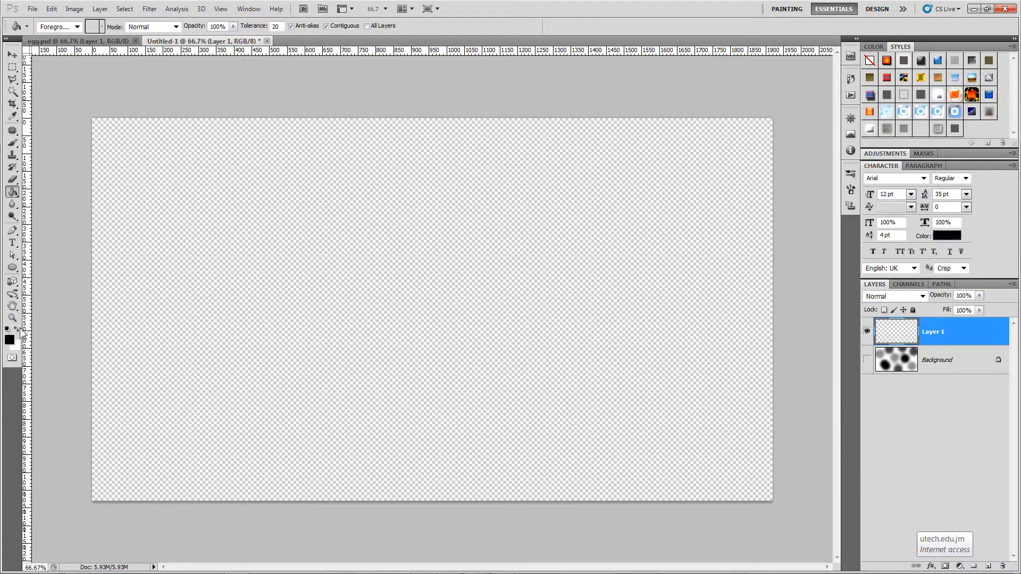
{"action": "left_click", "coordinate": [217, 309]}
- With the Brush and a white foreground, stamp two circles at the black layer's upper left and two at its lower left, varying their sizes up to 400 px
{"action": "key", "text": "b"}
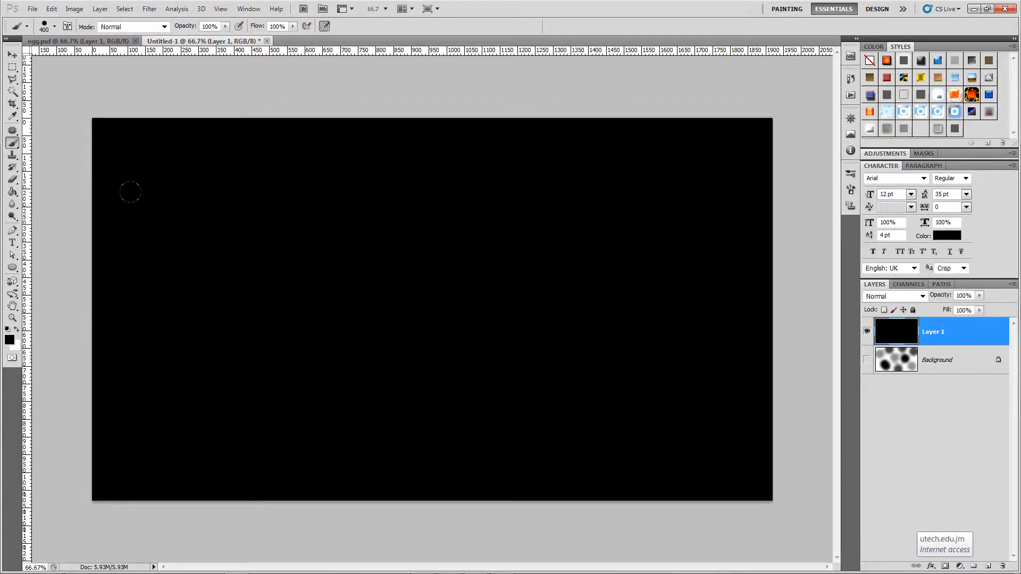
{"action": "left_click", "coordinate": [17, 329]}
{"action": "left_click", "coordinate": [154, 187]}
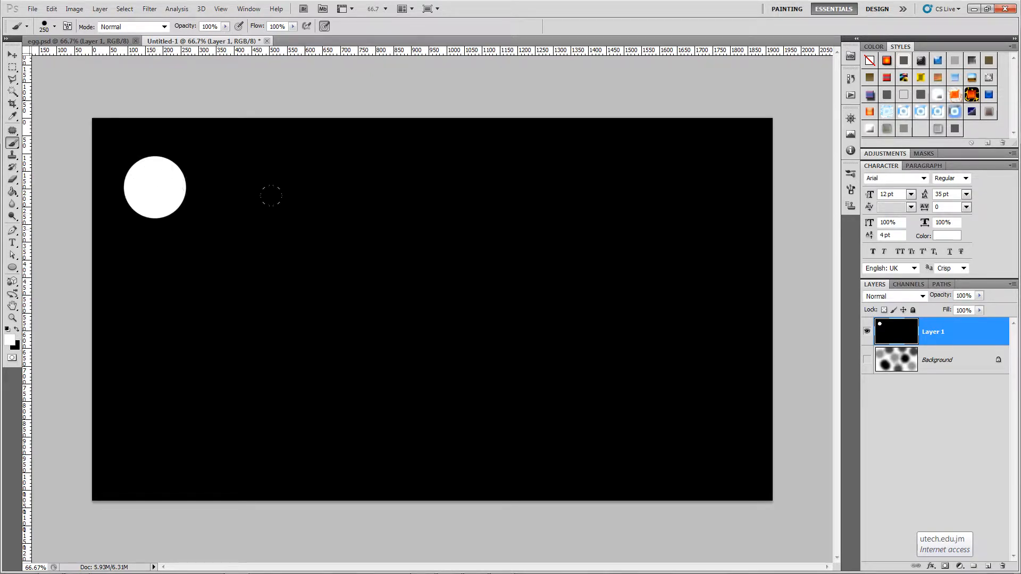
{"action": "left_click", "coordinate": [296, 227]}
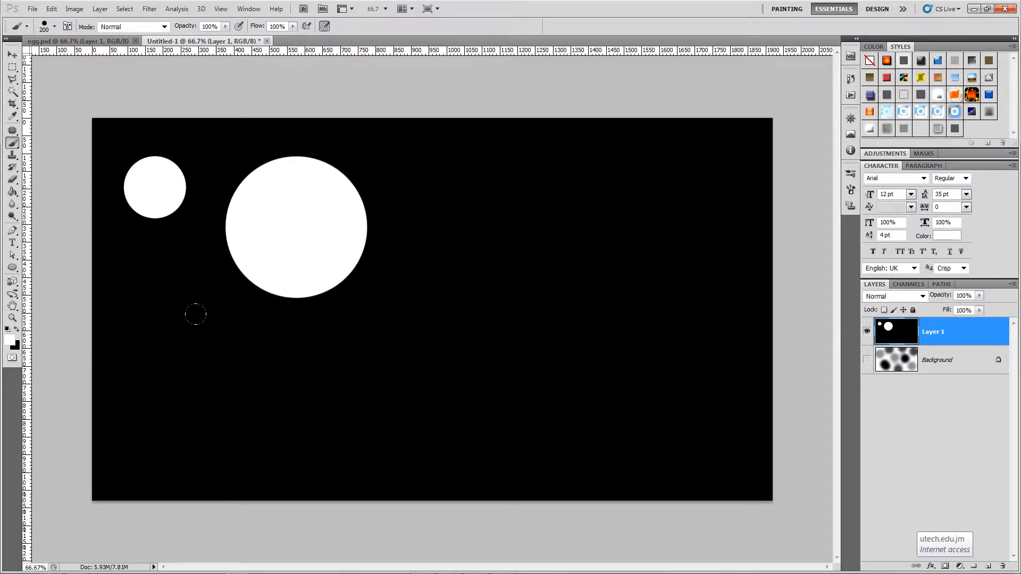
{"action": "left_click", "coordinate": [208, 328]}
{"action": "left_click", "coordinate": [343, 413]}
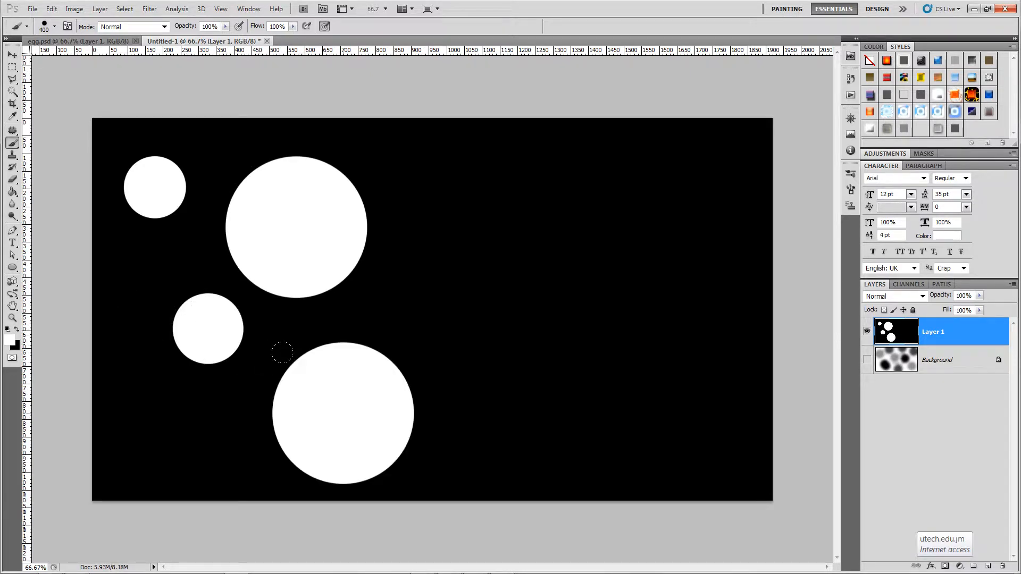
- Stamp white circles of 250 px at upper centre, 90 px at the centre and 200 px at upper right, plus a very large one at lower right
{"action": "left_click", "coordinate": [472, 221]}
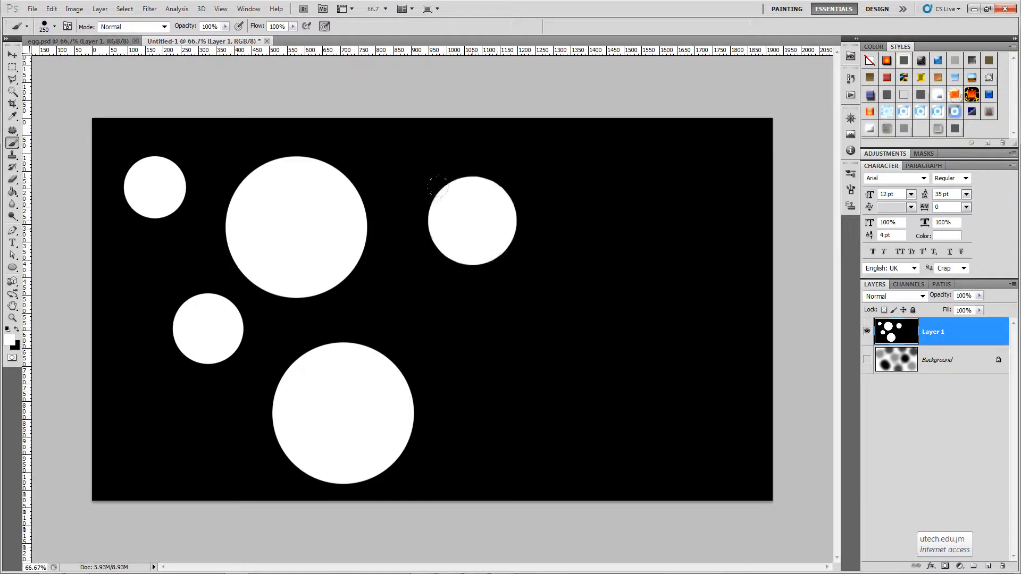
{"action": "left_click", "coordinate": [419, 306]}
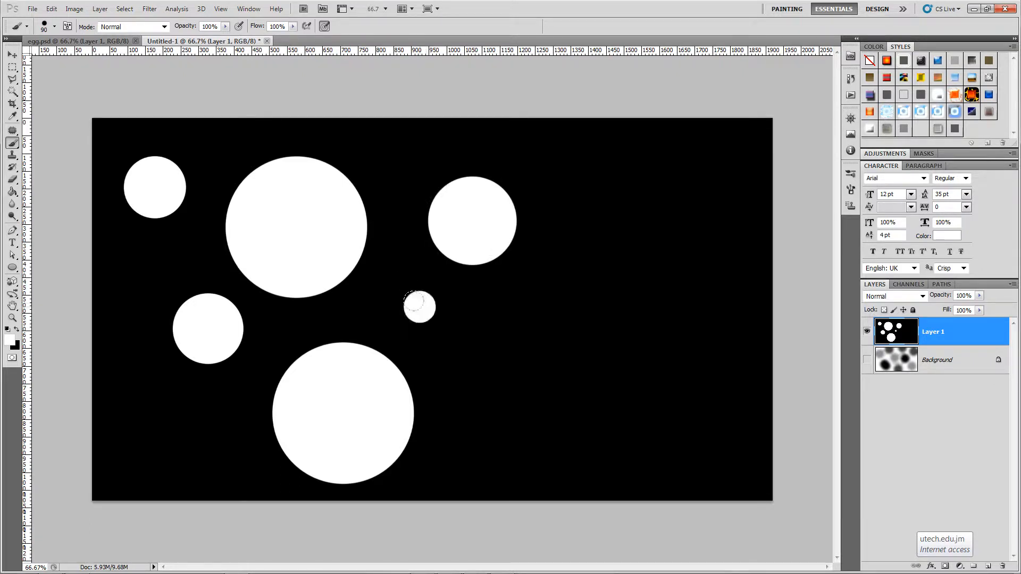
{"action": "key", "text": "bracketright"}
{"action": "key", "text": "bracketright"}
{"action": "left_click", "coordinate": [645, 199]}
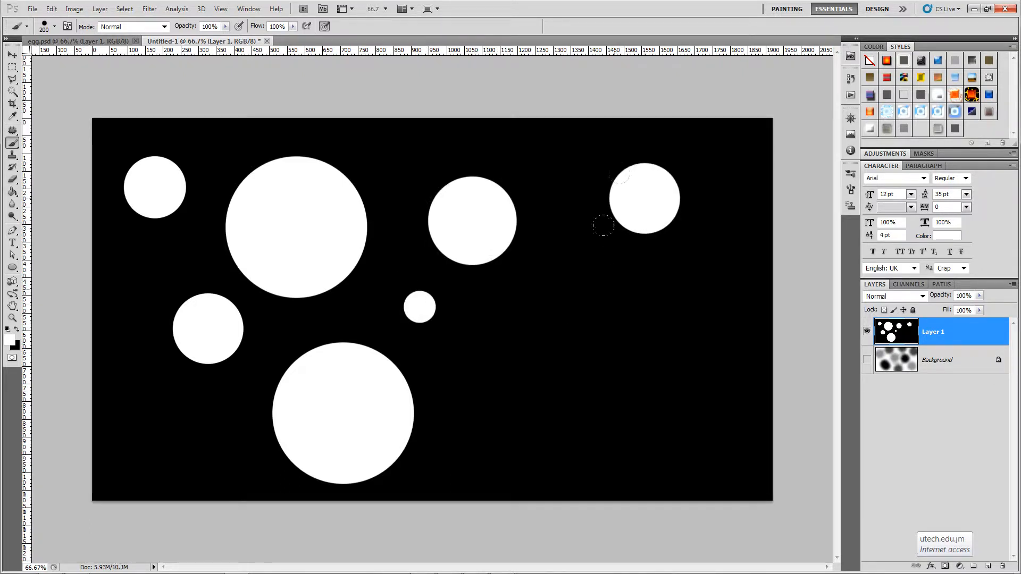
{"action": "left_click", "coordinate": [595, 402]}
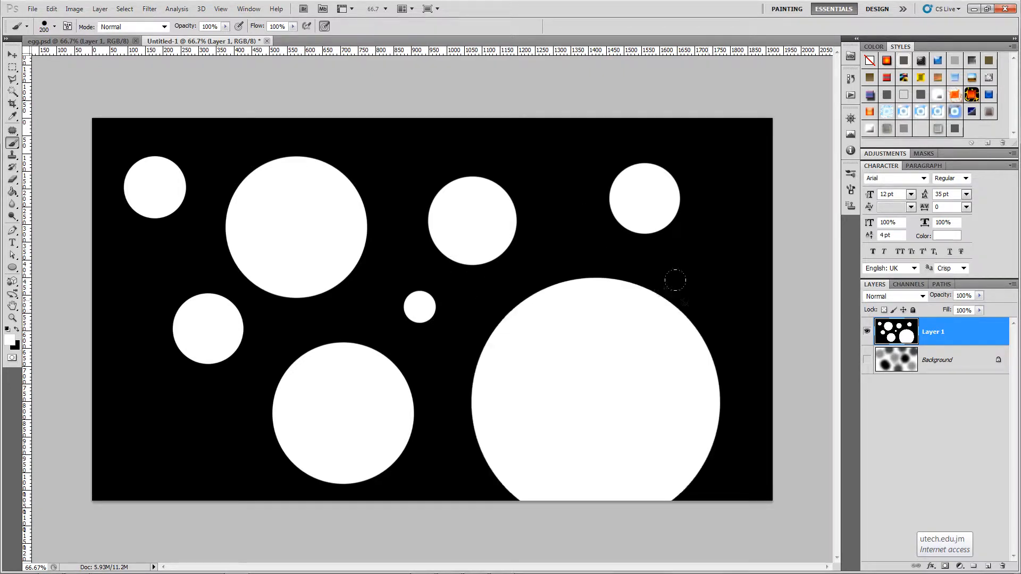
- Stamp two 200 px white circles at the canvas's right edge, two 125 px ones along the upper edge and one 100 px at lower left
{"action": "left_click", "coordinate": [742, 269]}
{"action": "left_click", "coordinate": [743, 159]}
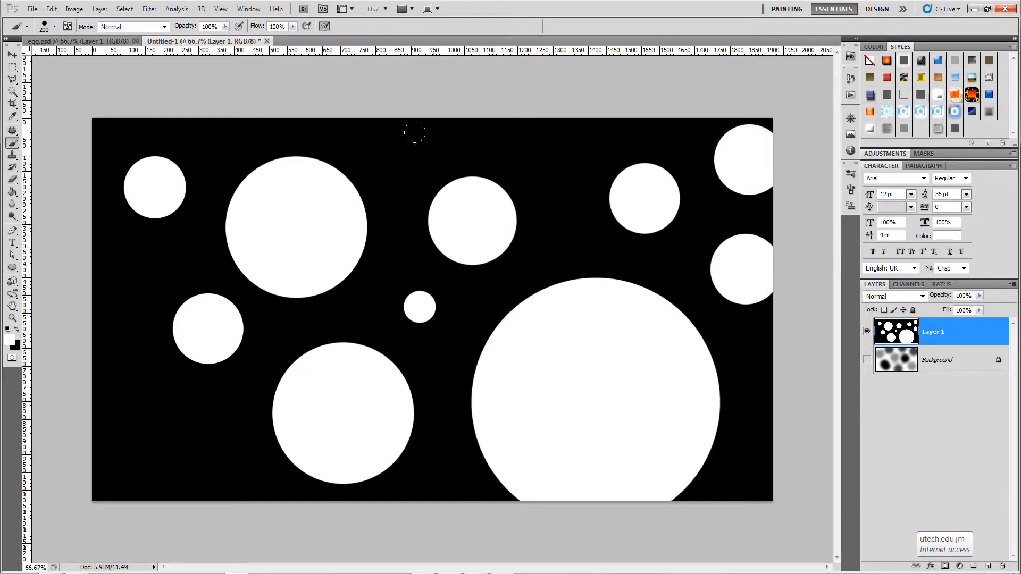
{"action": "left_click", "coordinate": [412, 152]}
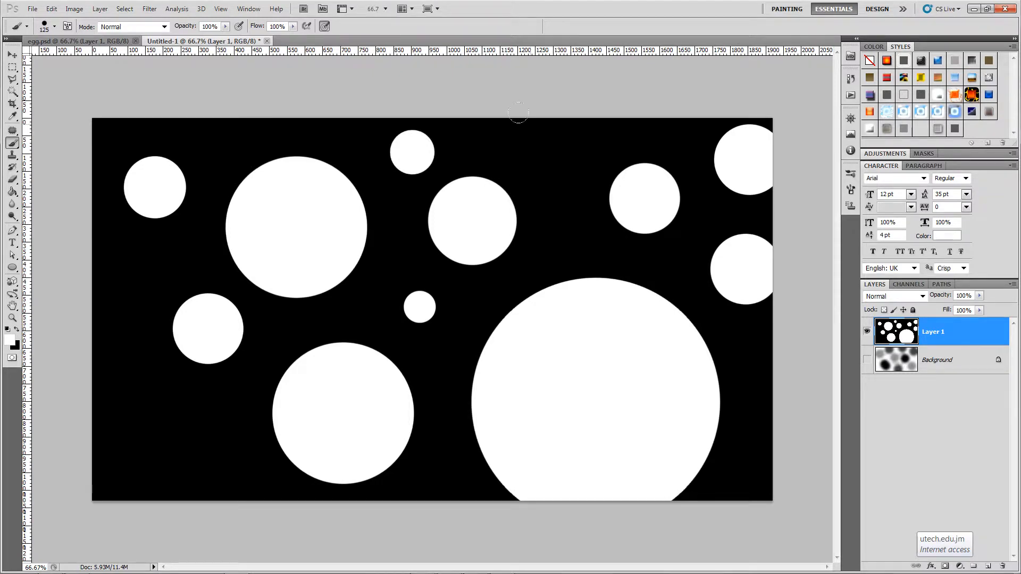
{"action": "left_click", "coordinate": [542, 127]}
{"action": "left_click", "coordinate": [122, 464]}
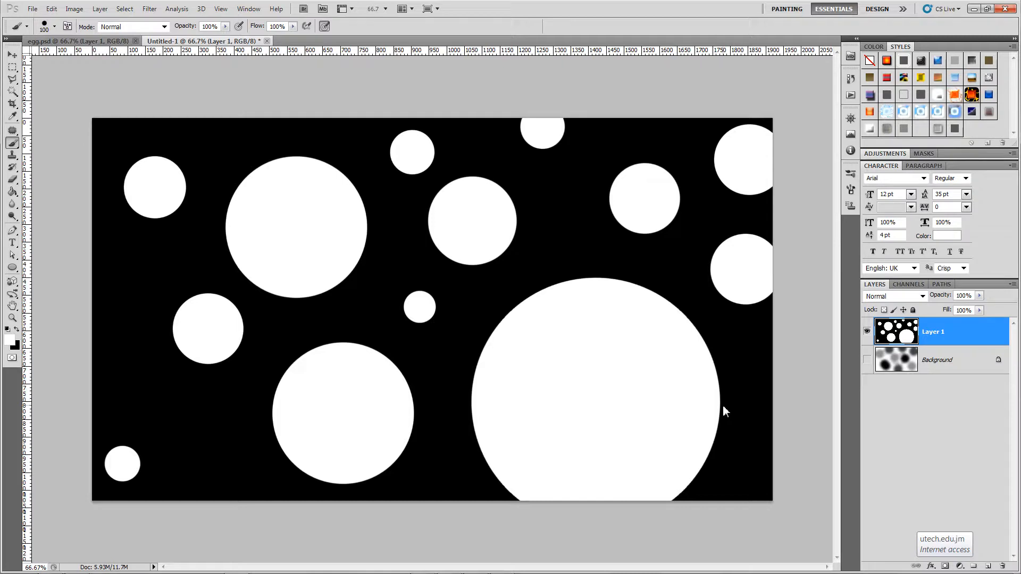
- Convert the Background into the regular layer Layer 0, and add an empty layer at the top of the layer stack
{"action": "double_click", "coordinate": [981, 360]}
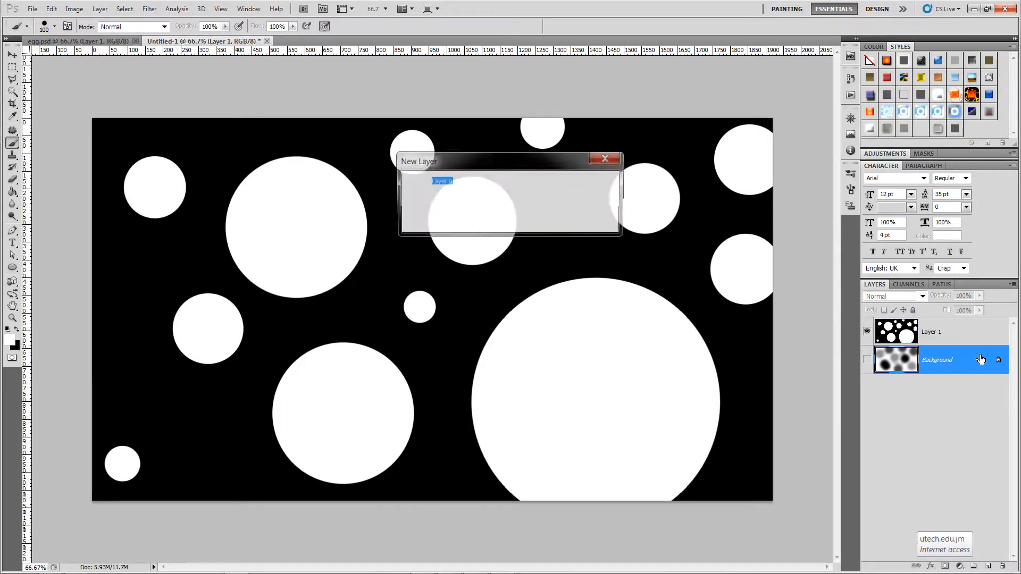
{"action": "key", "text": "Return"}
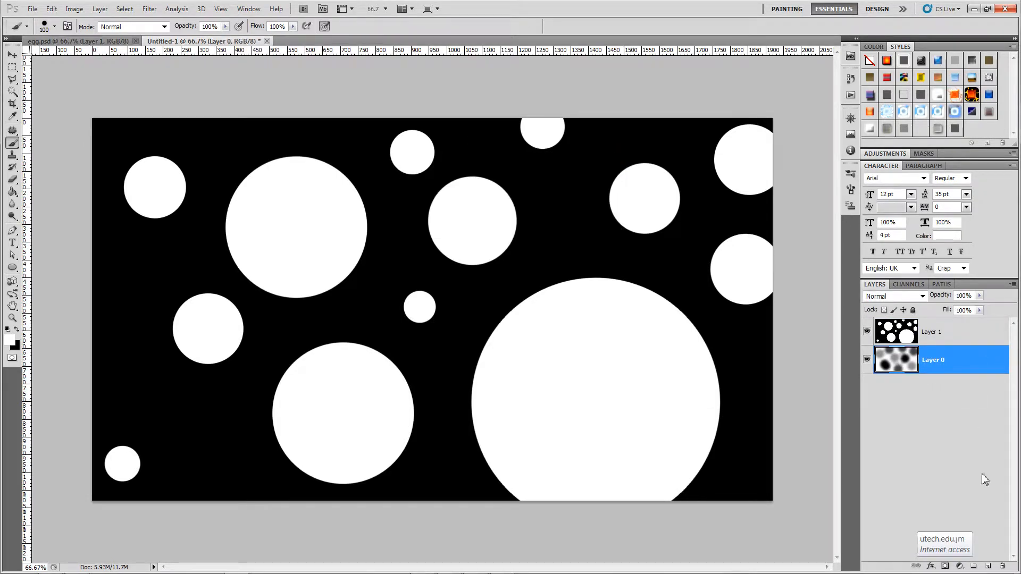
{"action": "left_click", "coordinate": [988, 566]}
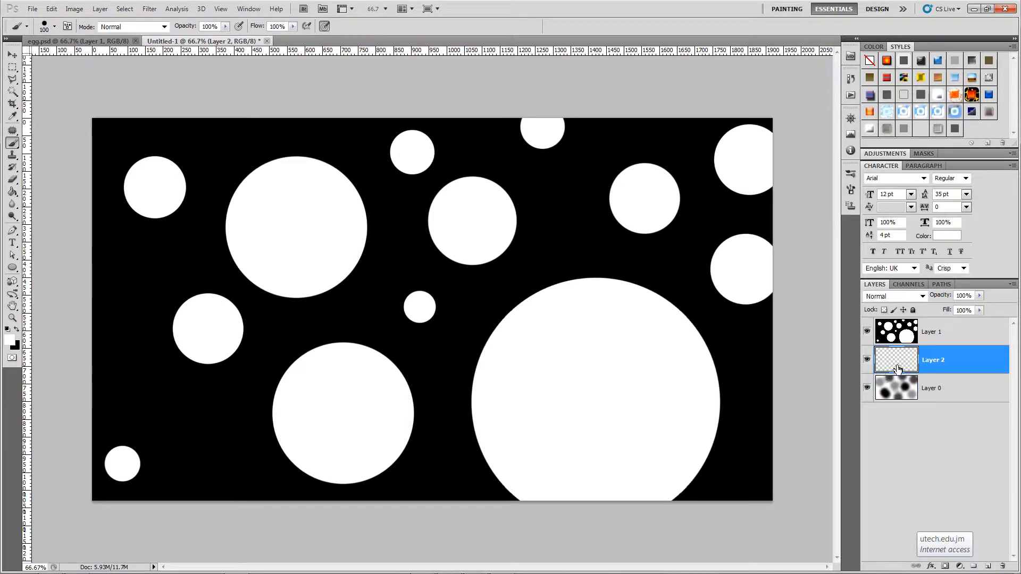
{"action": "left_click_drag", "start_coordinate": [936, 366], "coordinate": [945, 320]}
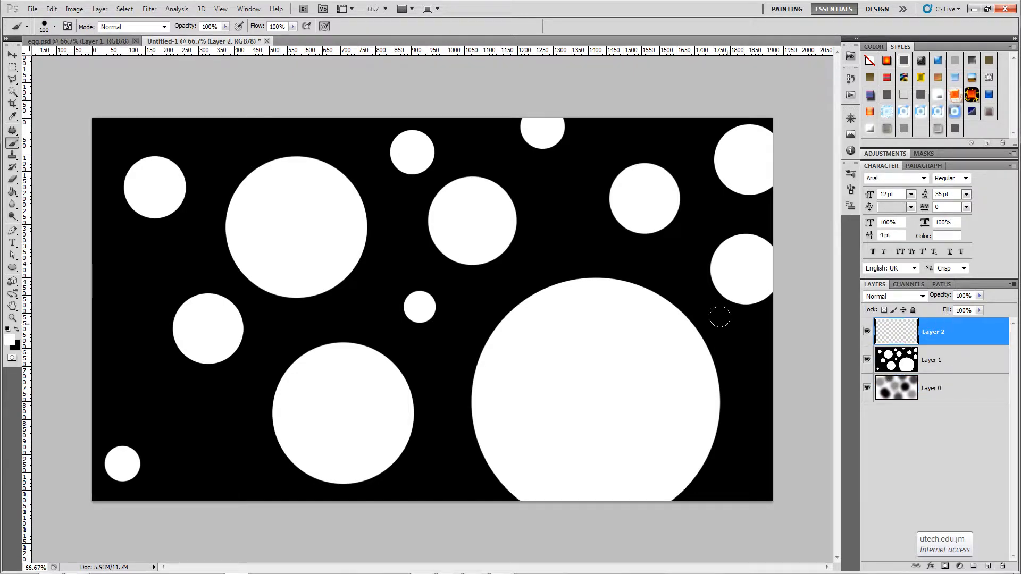
- Switch to the Brave browser and open a new tab
{"action": "key", "text": "alt+Tab"}
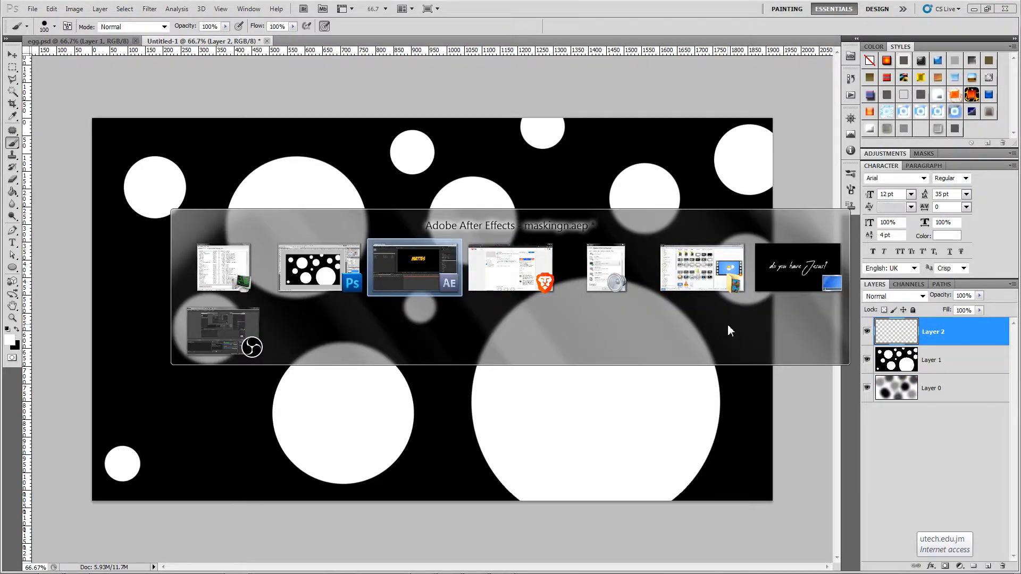
{"action": "key", "text": "alt+shift+Tab"}
{"action": "key", "text": "alt+Tab"}
{"action": "key", "text": "alt+Tab"}
{"action": "key", "text": "alt+shift+Tab"}
{"action": "key", "text": "alt+shift+Tab"}
{"action": "key", "text": "alt+Tab"}
{"action": "key", "text": "alt+Tab"}
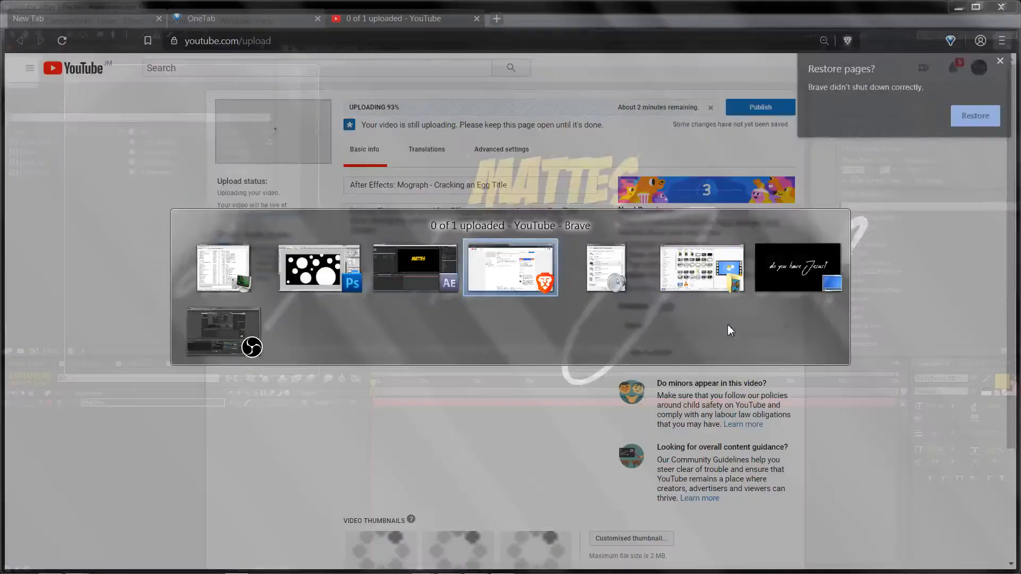
{"action": "left_click", "coordinate": [496, 19]}
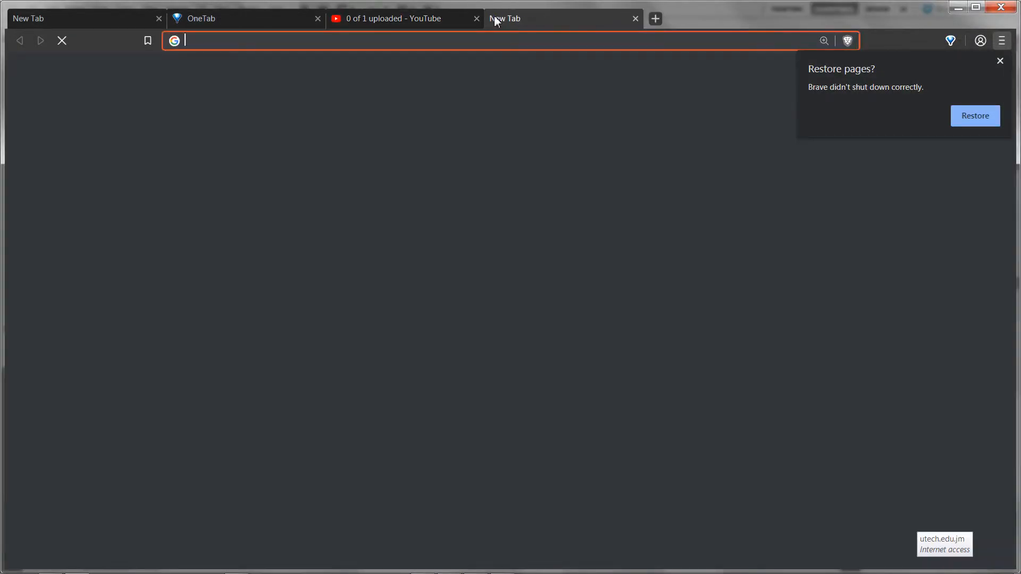
- Search Google for "glass break" and show the image results
{"action": "type", "text": "gras"}
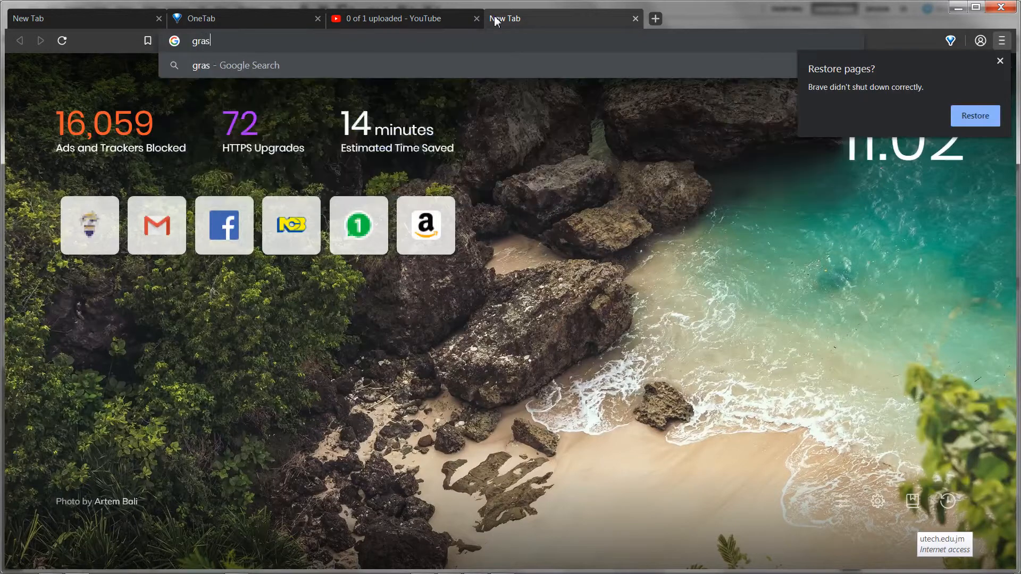
{"action": "key", "text": "BackSpace"}
{"action": "key", "text": "BackSpace"}
{"action": "type", "text": "lass break"}
{"action": "key", "text": "Return"}
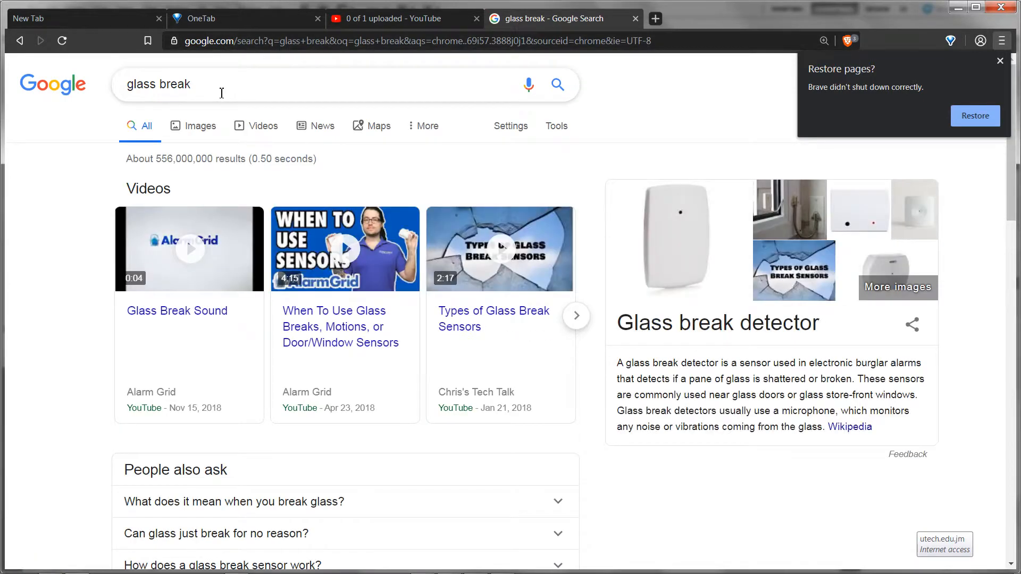
{"action": "left_click", "coordinate": [202, 127]}
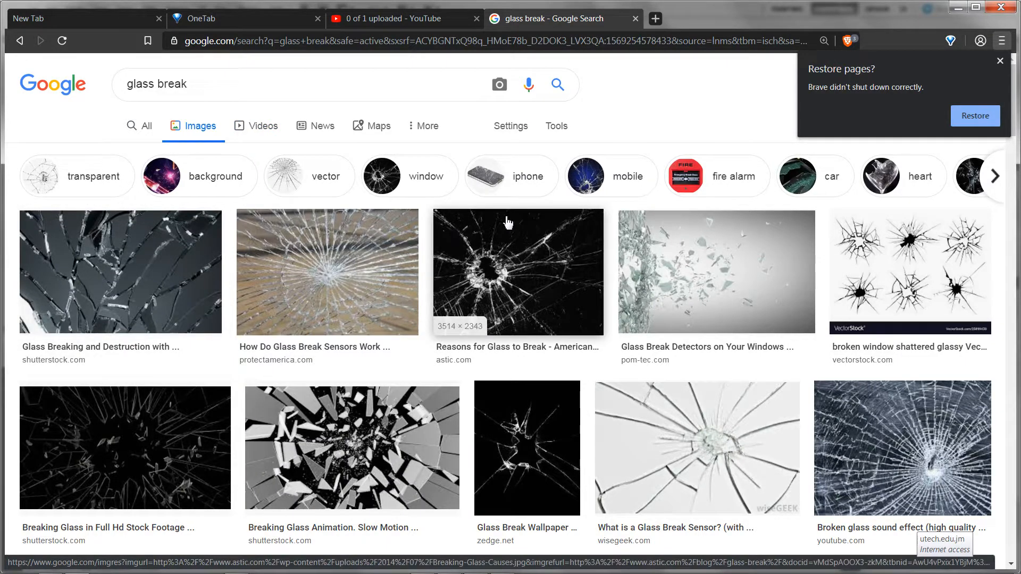
- Browse the glass break pictures and filter the image results to Large size
{"action": "scroll", "coordinate": [638, 284], "scroll_direction": "down", "scroll_amount": 3}
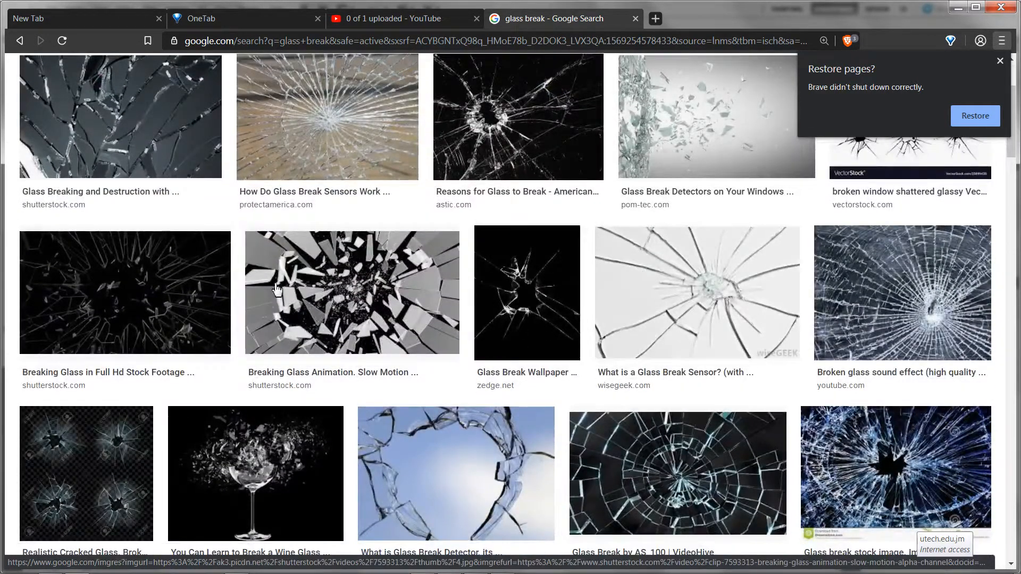
{"action": "scroll", "coordinate": [164, 300], "scroll_direction": "down", "scroll_amount": 6}
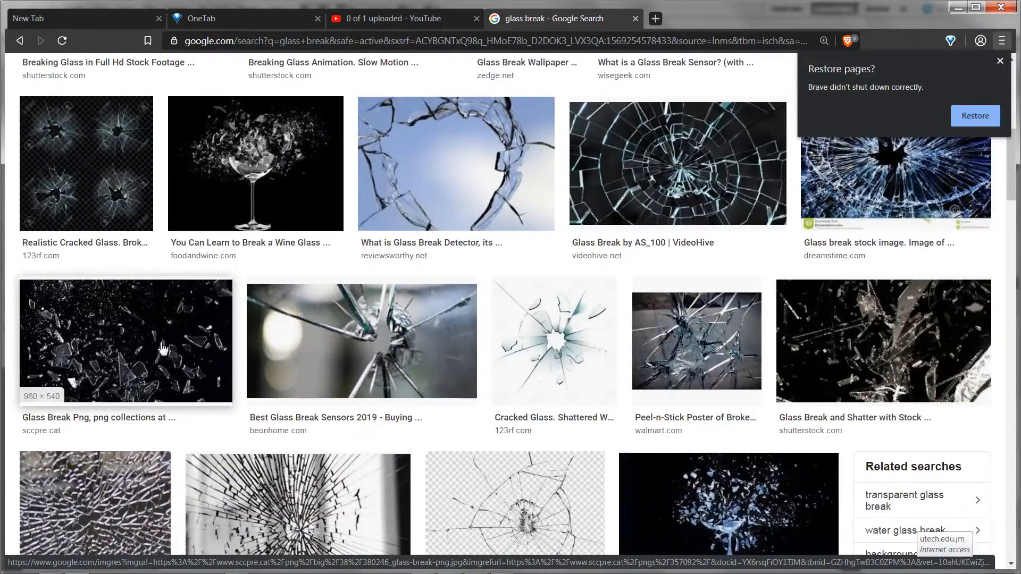
{"action": "scroll", "coordinate": [164, 348], "scroll_direction": "up", "scroll_amount": 8}
{"action": "scroll", "coordinate": [178, 230], "scroll_direction": "up", "scroll_amount": 1}
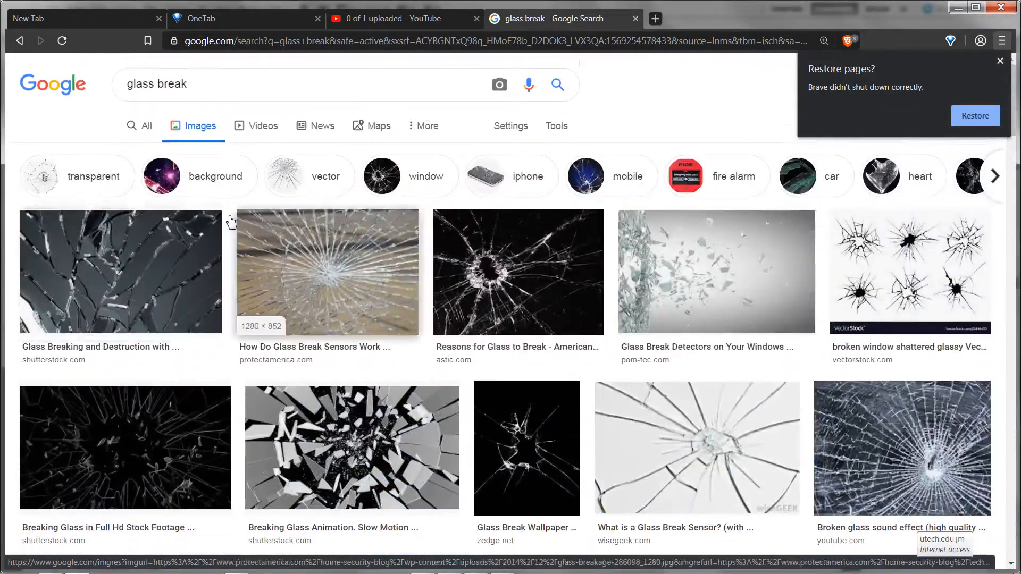
{"action": "left_click", "coordinate": [556, 125]}
{"action": "left_click", "coordinate": [141, 154]}
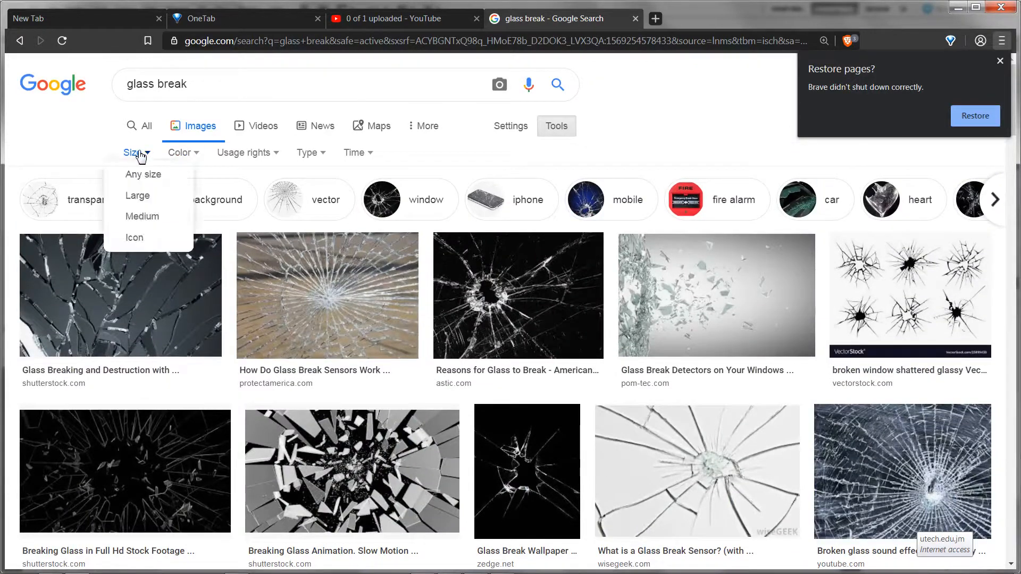
{"action": "left_click", "coordinate": [134, 196]}
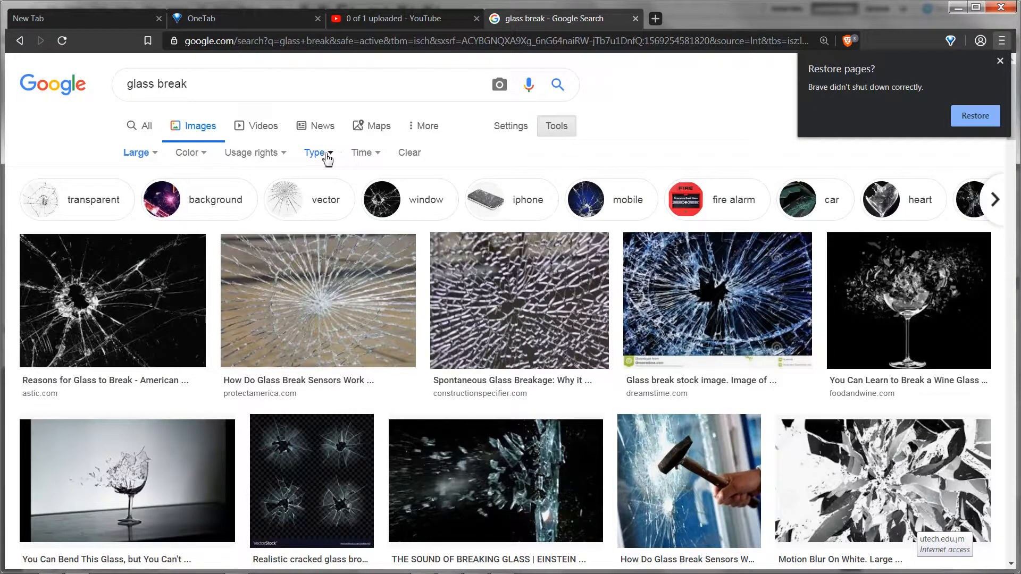
- Reset the image size filter to Any size and set it back to Large
{"action": "left_click", "coordinate": [154, 156]}
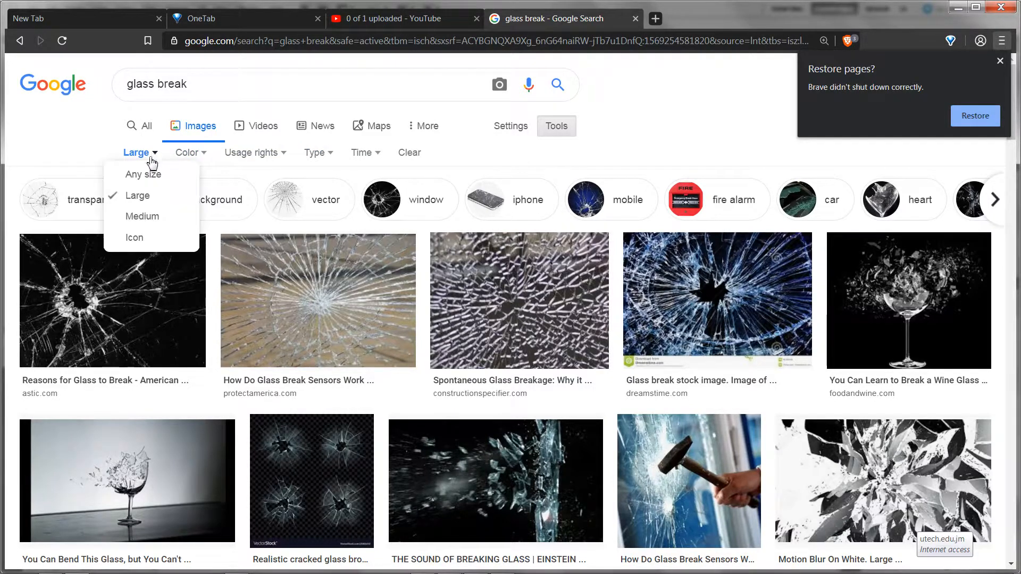
{"action": "left_click_drag", "start_coordinate": [151, 186], "coordinate": [108, 173]}
{"action": "left_click", "coordinate": [128, 174]}
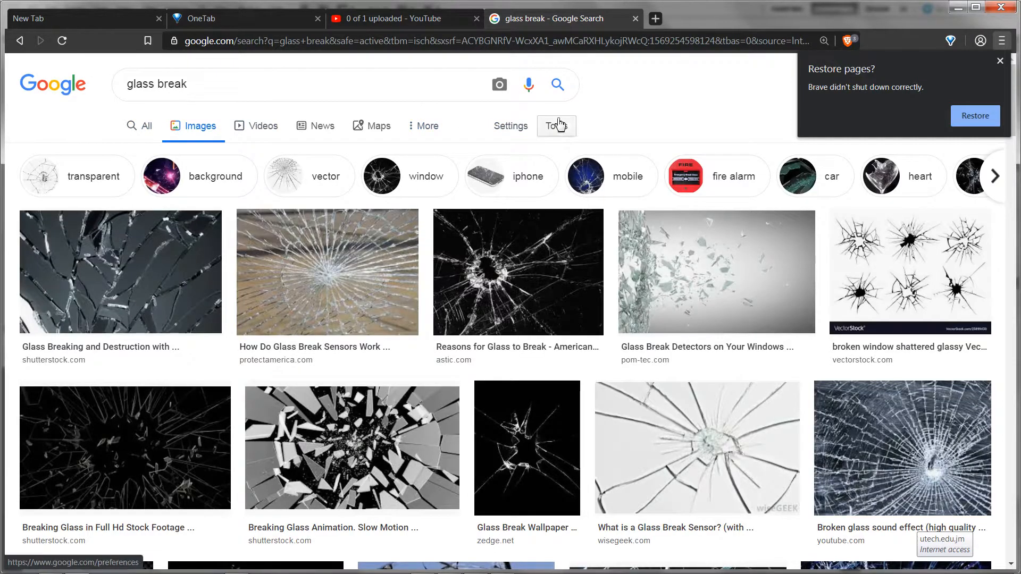
{"action": "left_click", "coordinate": [555, 125]}
{"action": "left_click", "coordinate": [163, 159]}
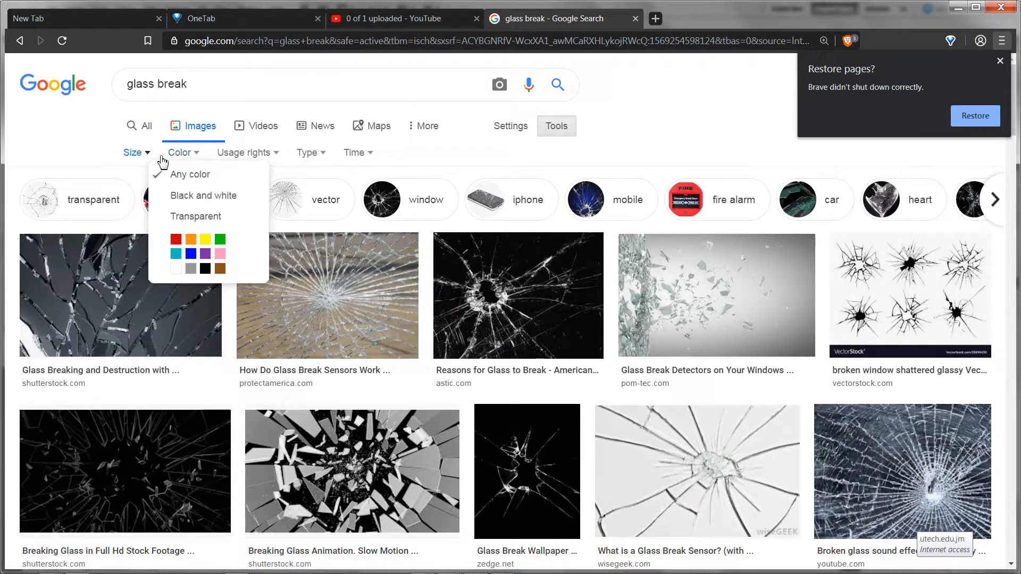
{"action": "left_click", "coordinate": [143, 153]}
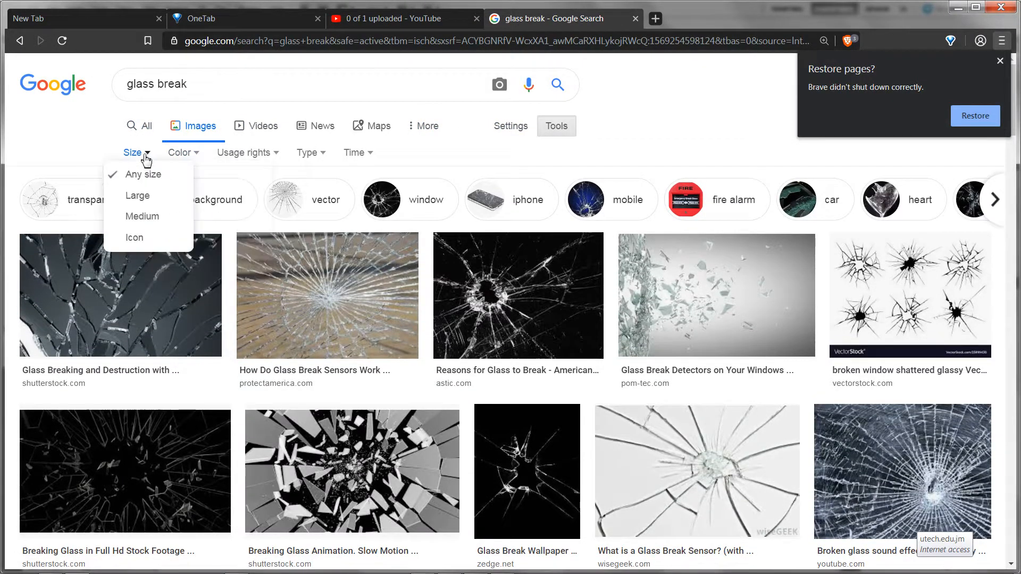
{"action": "left_click", "coordinate": [152, 201]}
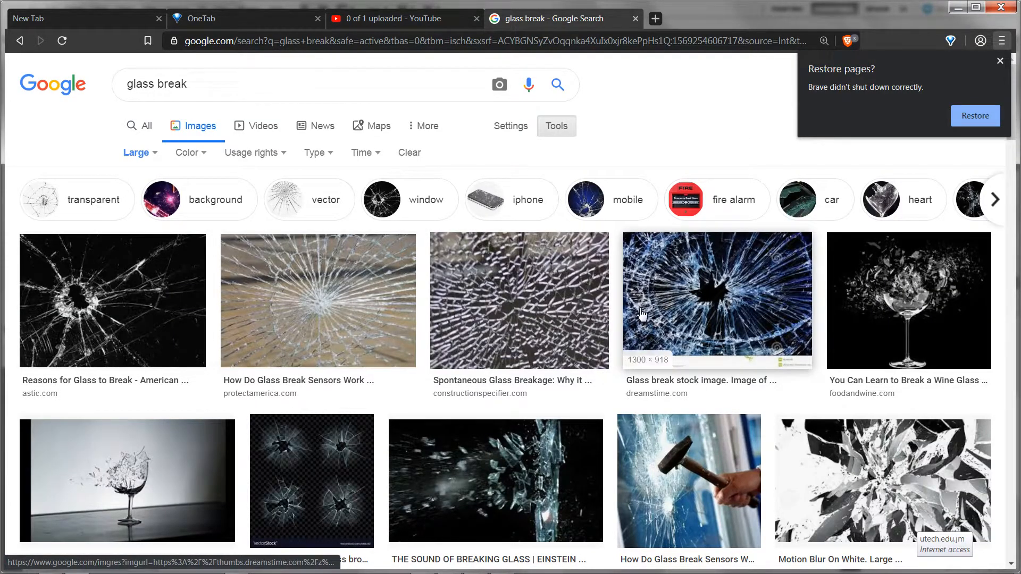
- Open the larger preview of the shattering wine glass picture from foodandwine.com
{"action": "scroll", "coordinate": [744, 276], "scroll_direction": "down", "scroll_amount": 2}
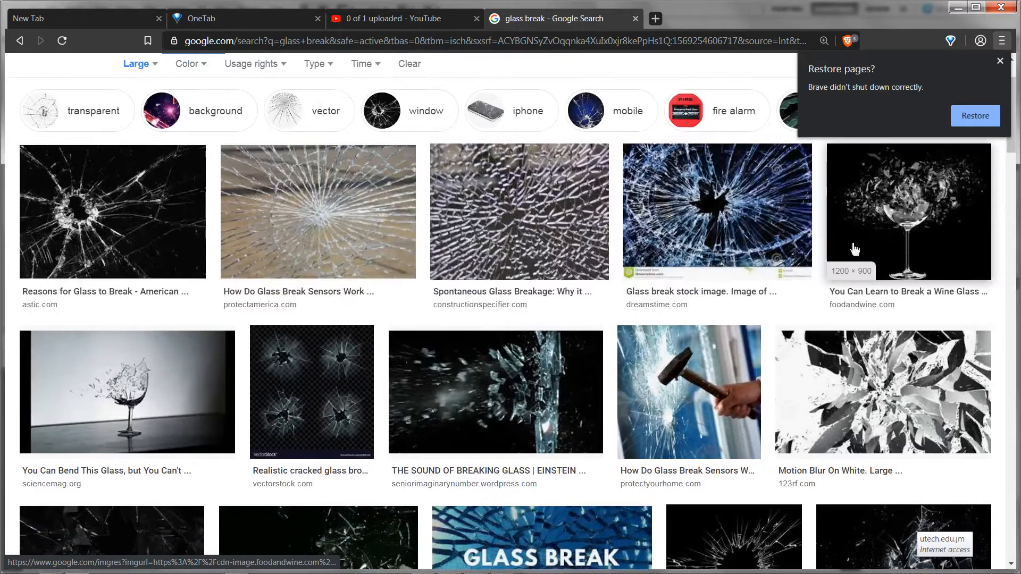
{"action": "left_click", "coordinate": [906, 226]}
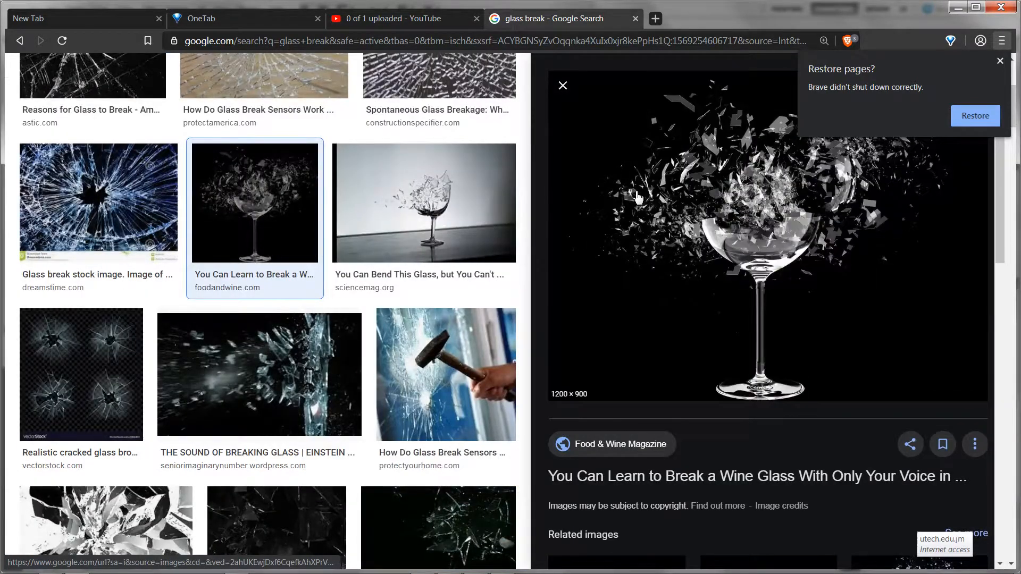
- Try to copy the wine glass picture and paste it into the Photoshop document, then undo the paste
{"action": "right_click", "coordinate": [730, 216]}
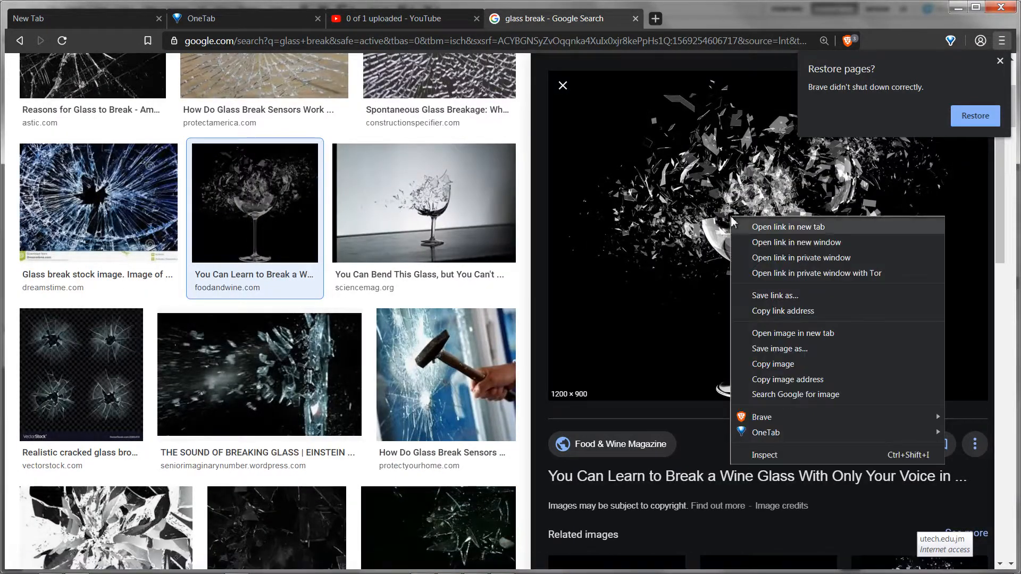
{"action": "left_click", "coordinate": [770, 363]}
{"action": "key", "text": "alt+Tab"}
{"action": "key", "text": "alt+Tab"}
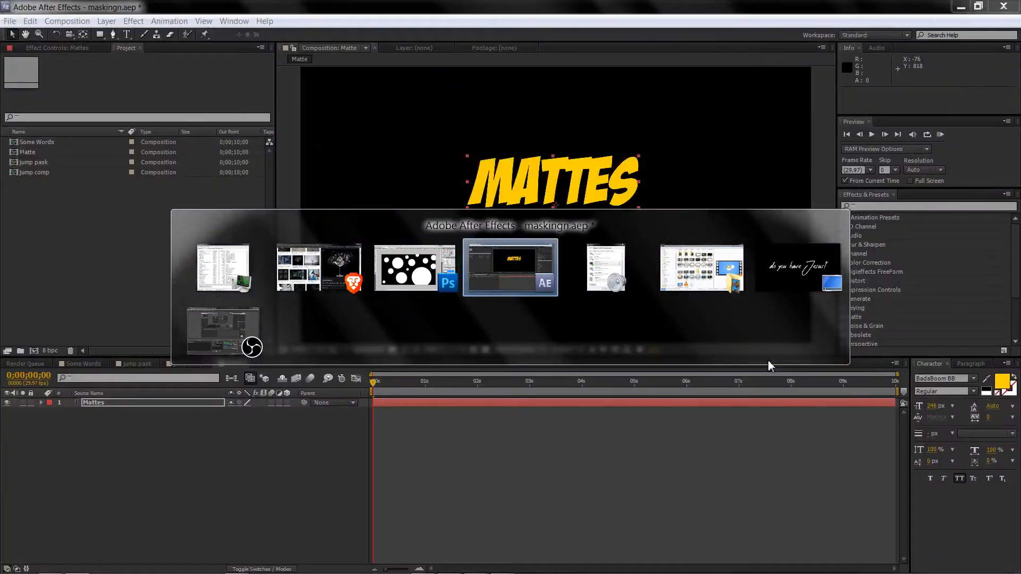
{"action": "key", "text": "alt+shift+Tab"}
{"action": "key", "text": "ctrl+v"}
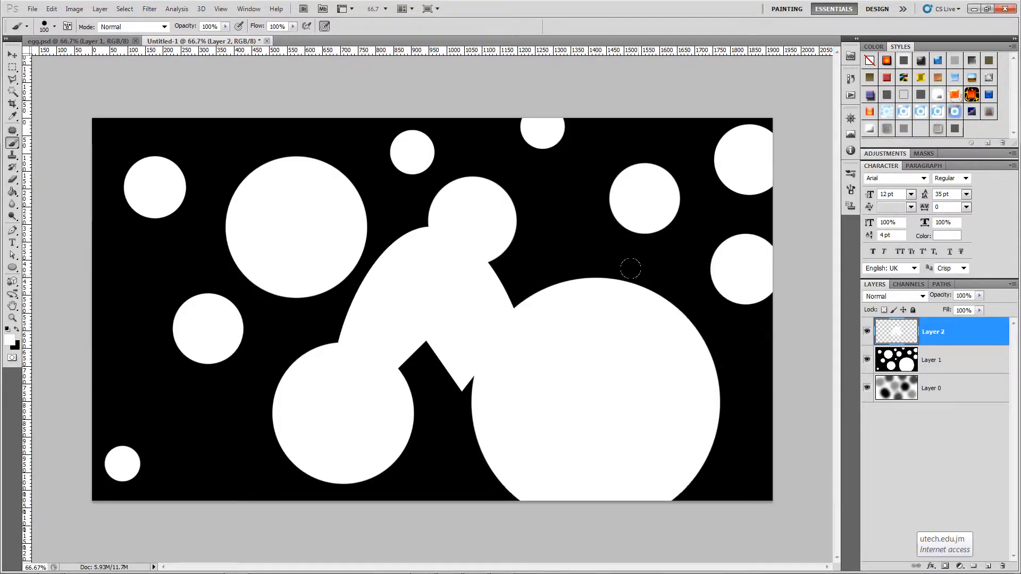
{"action": "key", "text": "ctrl+z"}
- Return to Brave, copy the wine glass picture again, retry pasting it in Photoshop and undo the result
{"action": "key", "text": "alt+Tab"}
{"action": "right_click", "coordinate": [734, 216]}
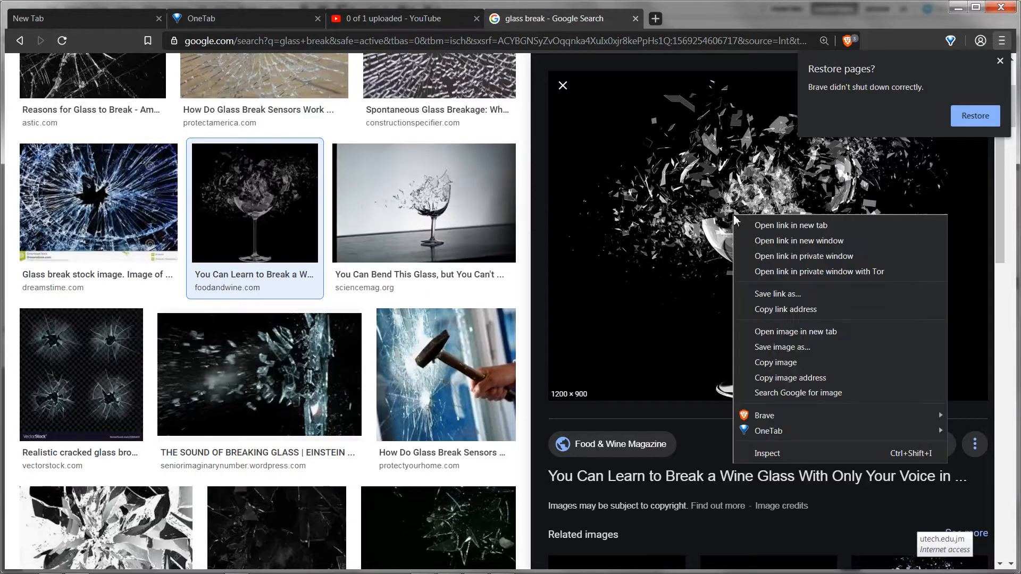
{"action": "left_click", "coordinate": [792, 362]}
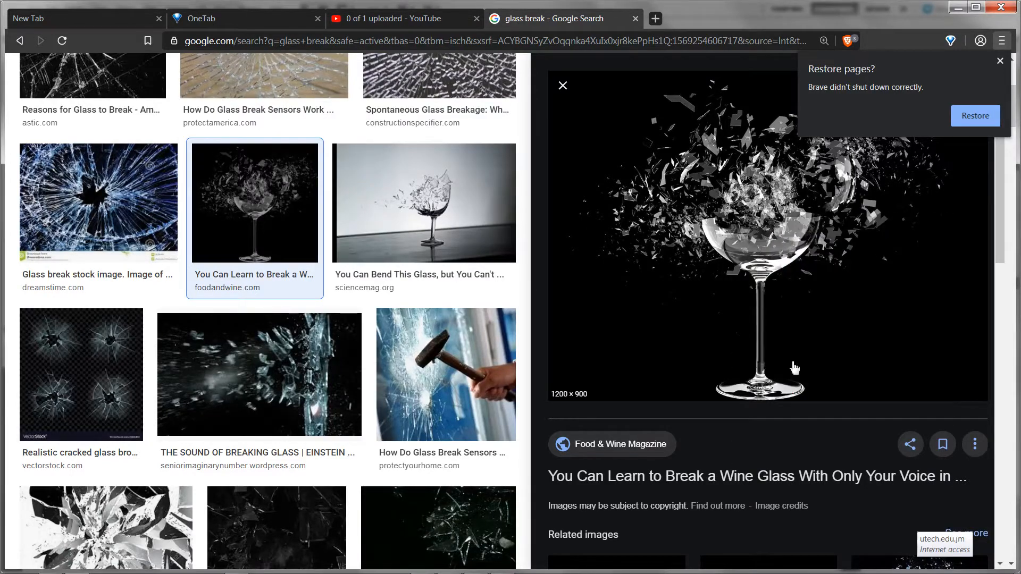
{"action": "key", "text": "alt+Tab"}
{"action": "key", "text": "ctrl+v"}
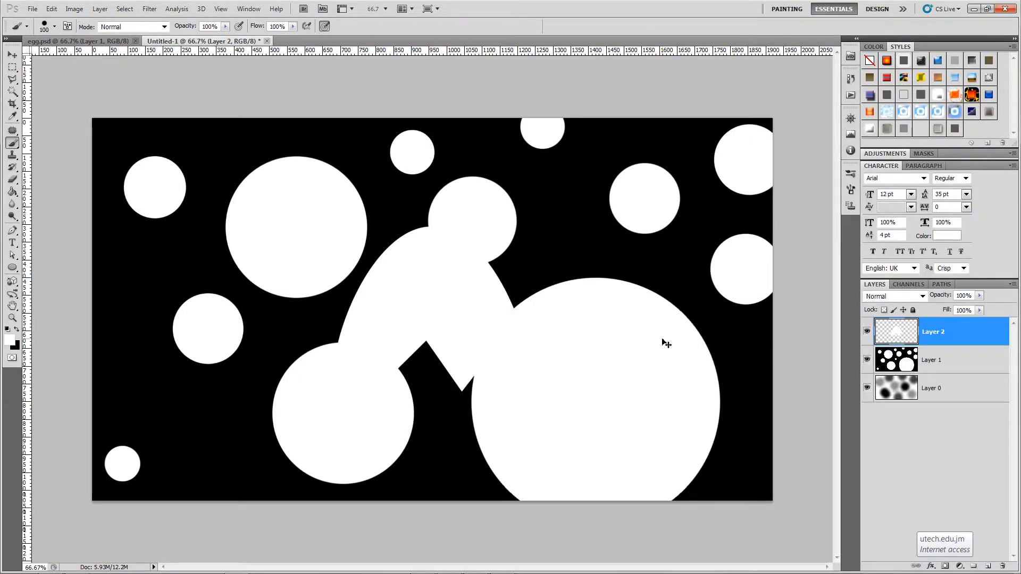
{"action": "key", "text": "ctrl+z"}
{"action": "key", "text": "v"}
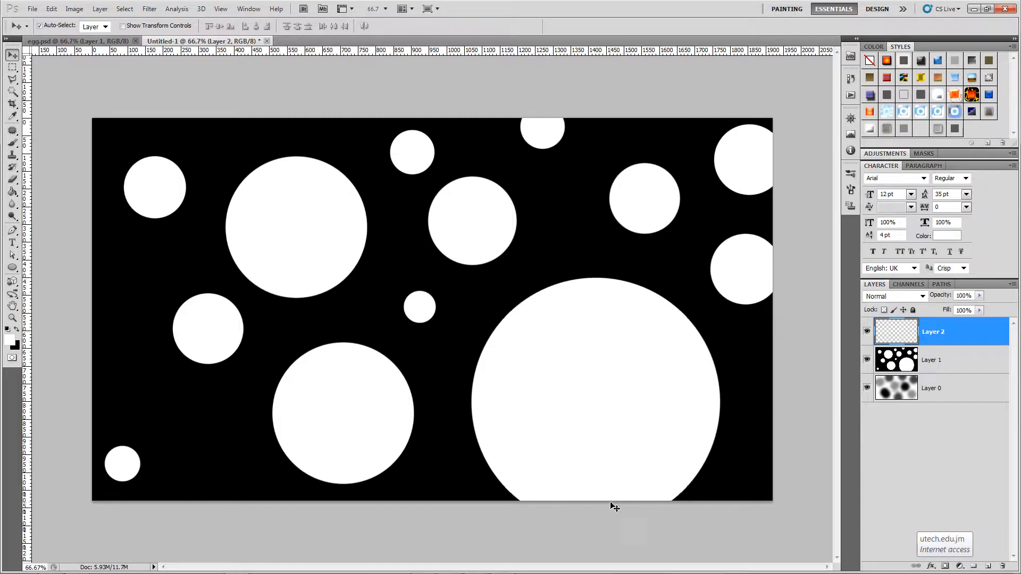
- Switch back to Brave and save the wine glass picture to Downloads as breaking-wine-glass-using-voice-ft-blog1217.jpg
{"action": "key", "text": "alt+Tab"}
{"action": "right_click", "coordinate": [739, 273]}
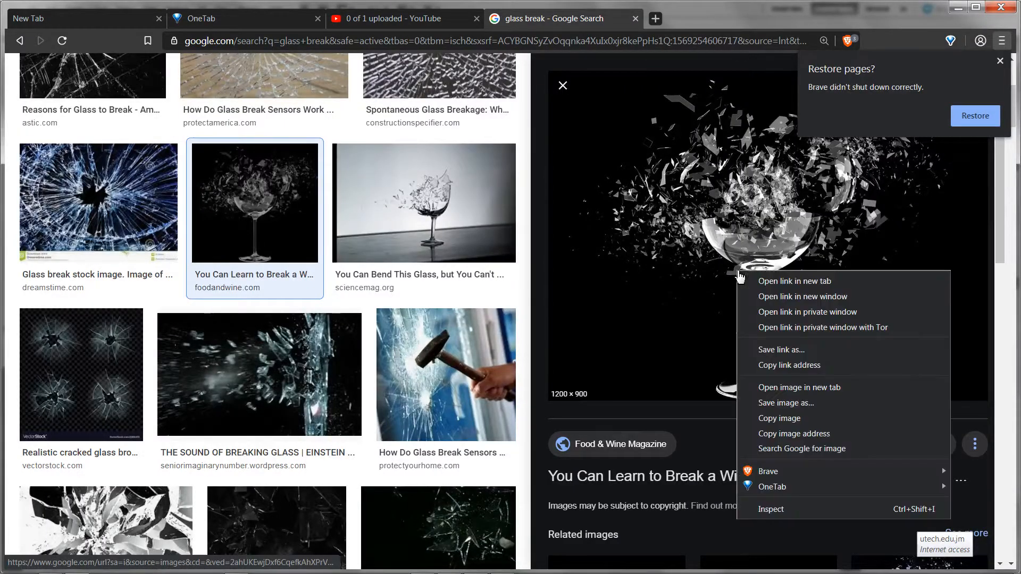
{"action": "left_click", "coordinate": [769, 417]}
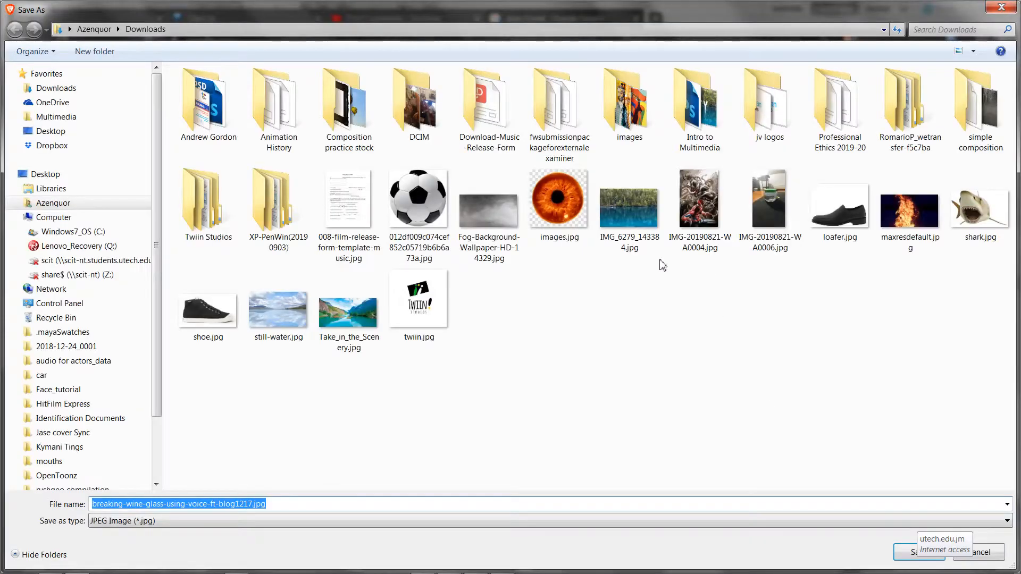
{"action": "key", "text": "Return"}
- Place the downloaded wine glass picture in the Photoshop document and scale it proportionally to about 120% to match the canvas height
{"action": "scroll", "coordinate": [103, 496], "scroll_direction": "up", "scroll_amount": 2}
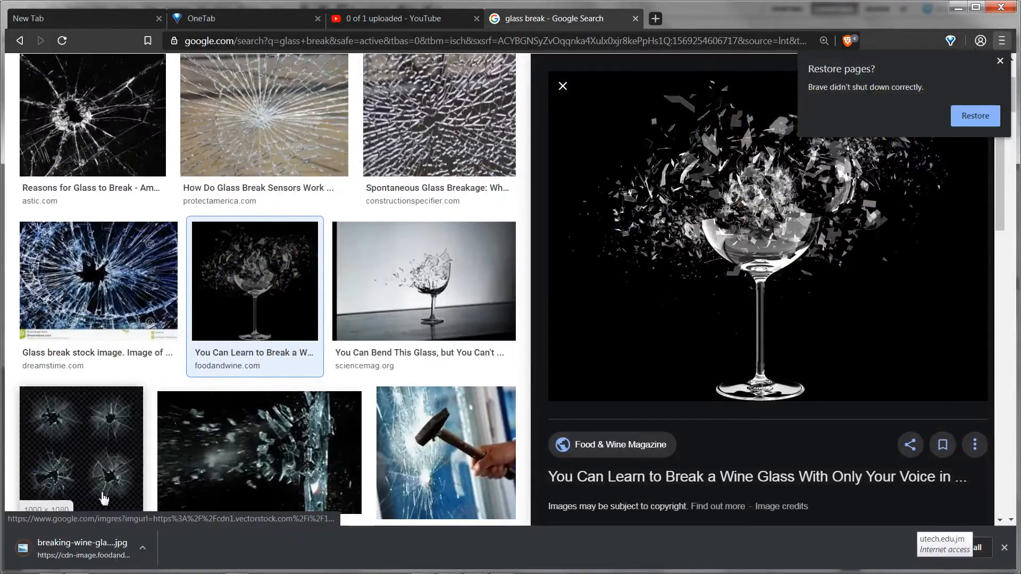
{"action": "left_click", "coordinate": [98, 542]}
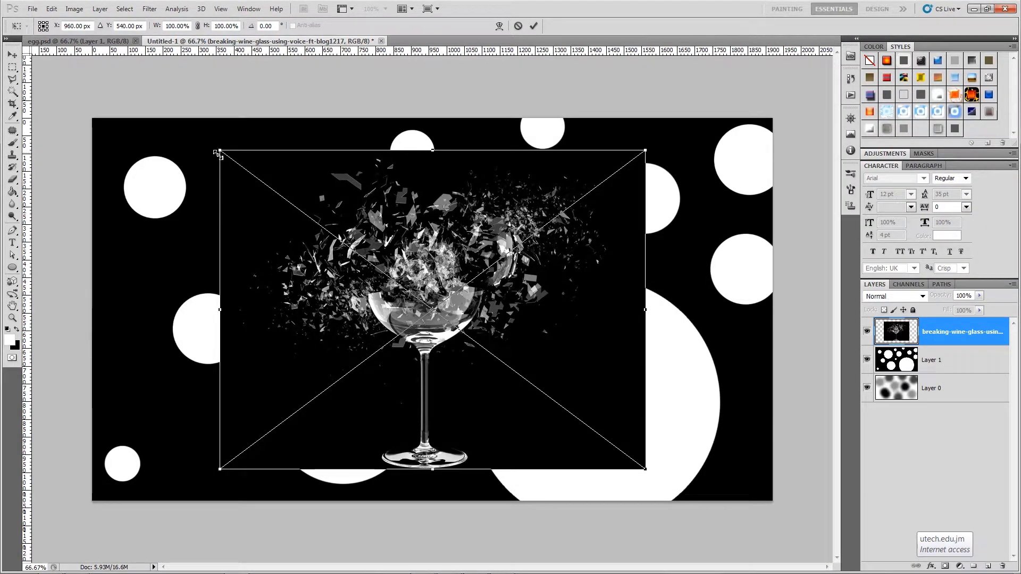
{"action": "left_click_drag", "start_coordinate": [218, 154], "coordinate": [178, 121]}
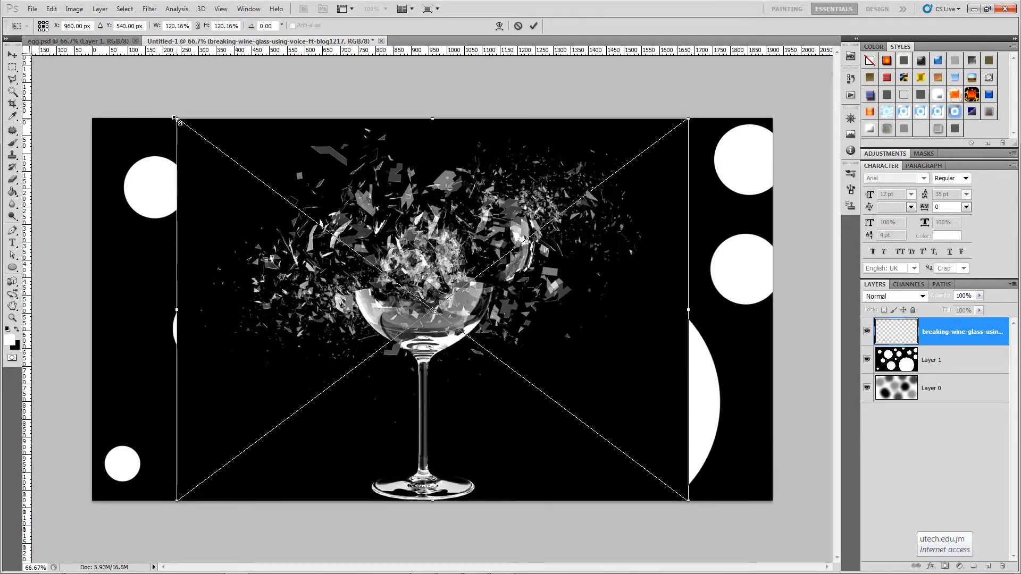
{"action": "key", "text": "Return"}
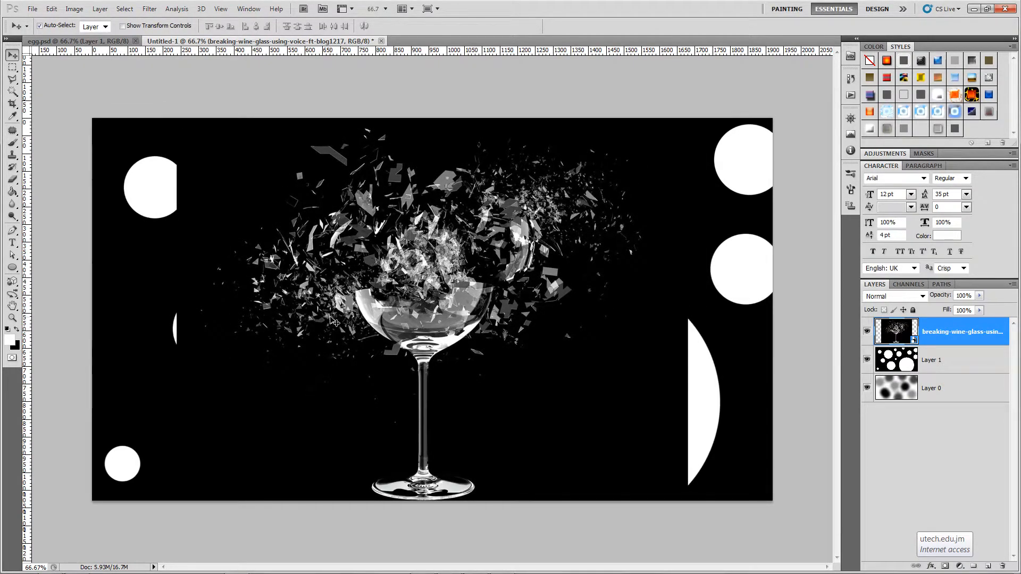
- Rasterize the wine glass layer and fill the empty areas on both sides of the picture with black
{"action": "right_click", "coordinate": [932, 340]}
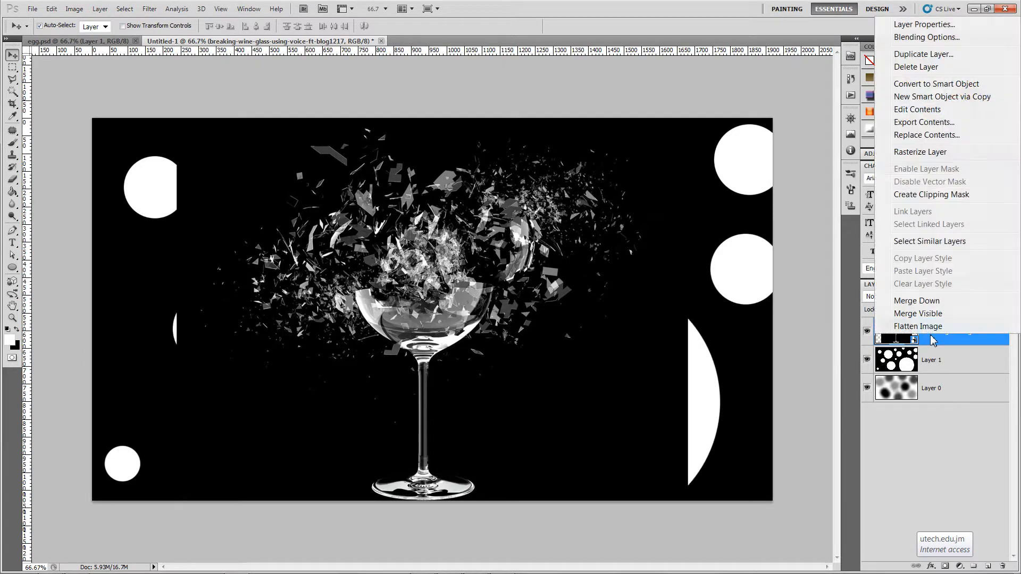
{"action": "left_click", "coordinate": [920, 152]}
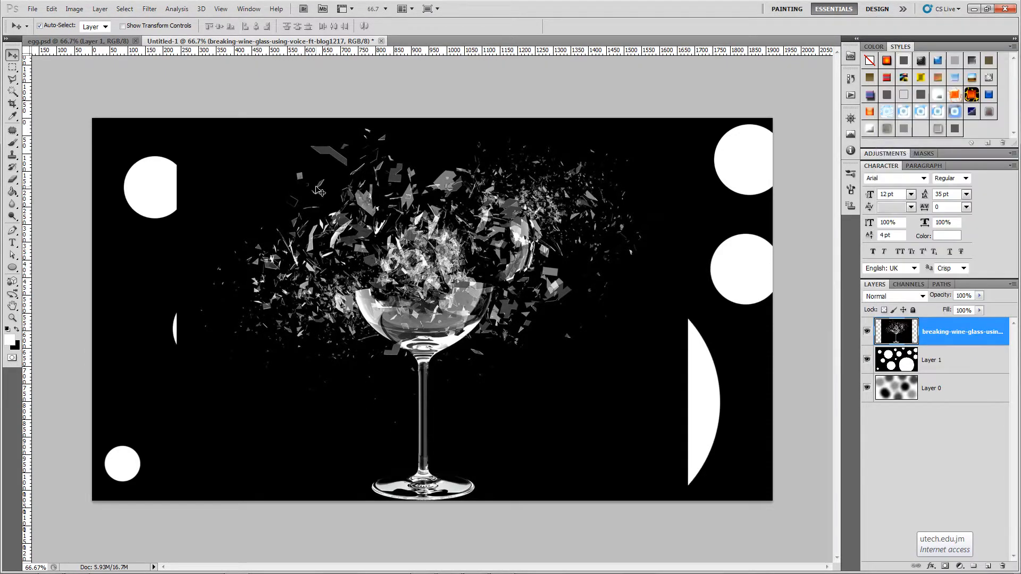
{"action": "left_click", "coordinate": [12, 191]}
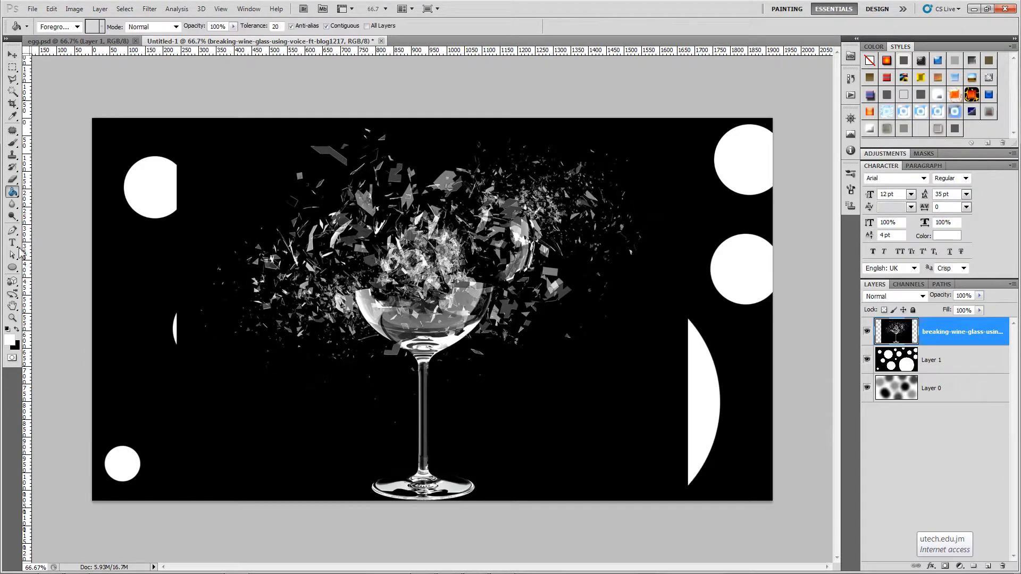
{"action": "left_click", "coordinate": [16, 331]}
{"action": "left_click", "coordinate": [122, 280]}
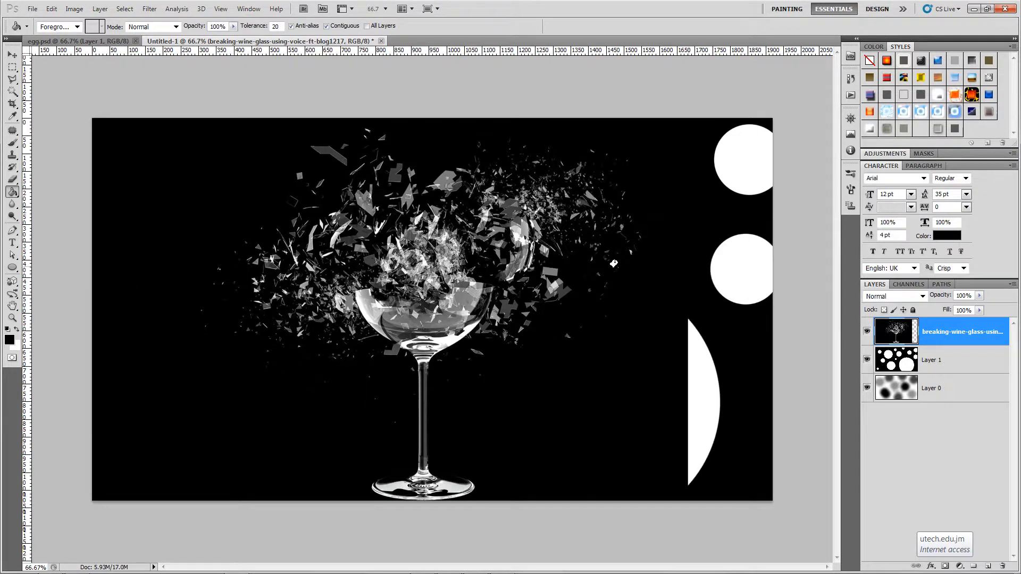
{"action": "left_click", "coordinate": [745, 270]}
{"action": "key", "text": "v"}
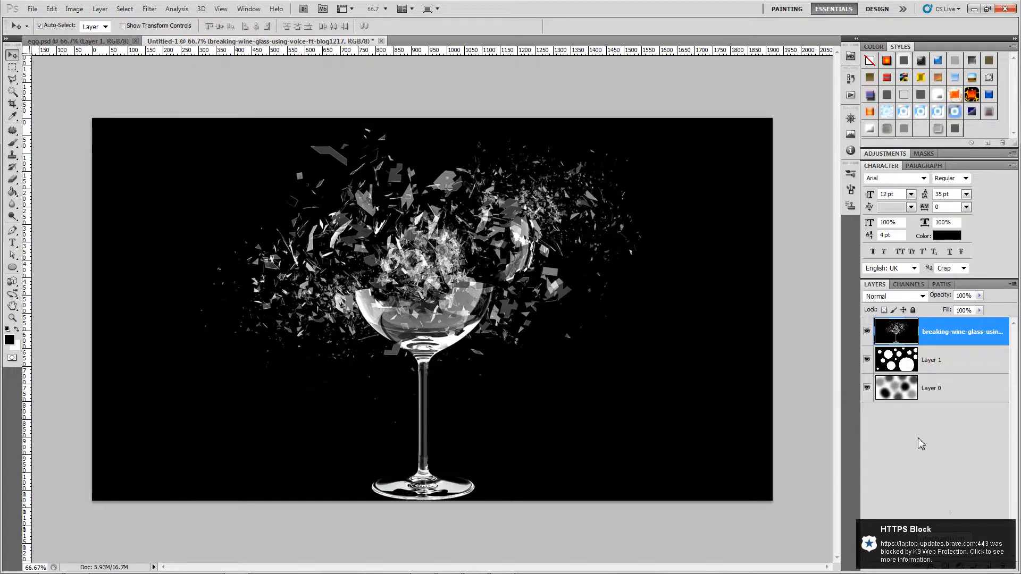
- Create a new layer above the wine glass and set the Pen tool's foreground colour to red ff1111
{"action": "key", "text": "ctrl+shift+n"}
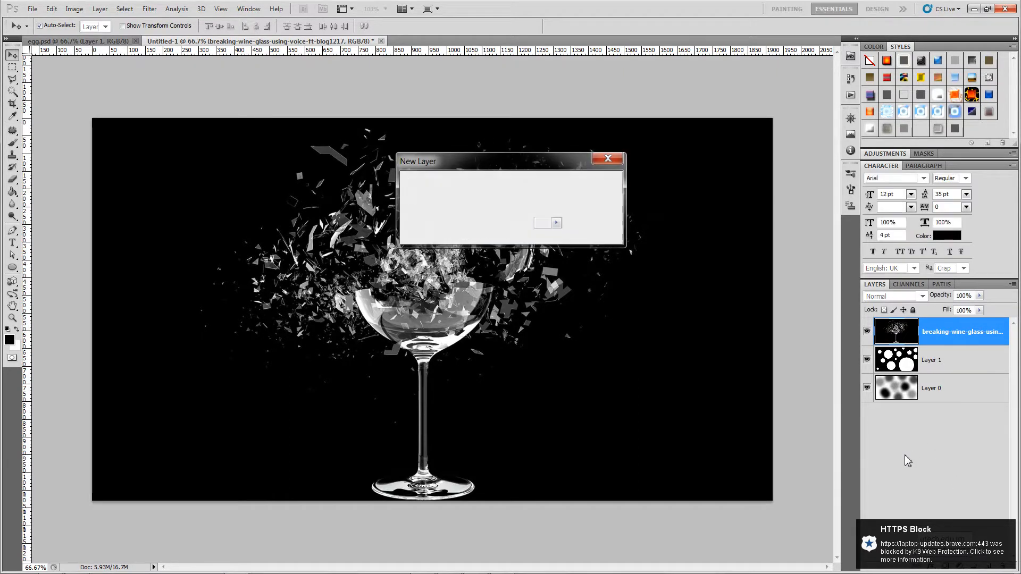
{"action": "key", "text": "Return"}
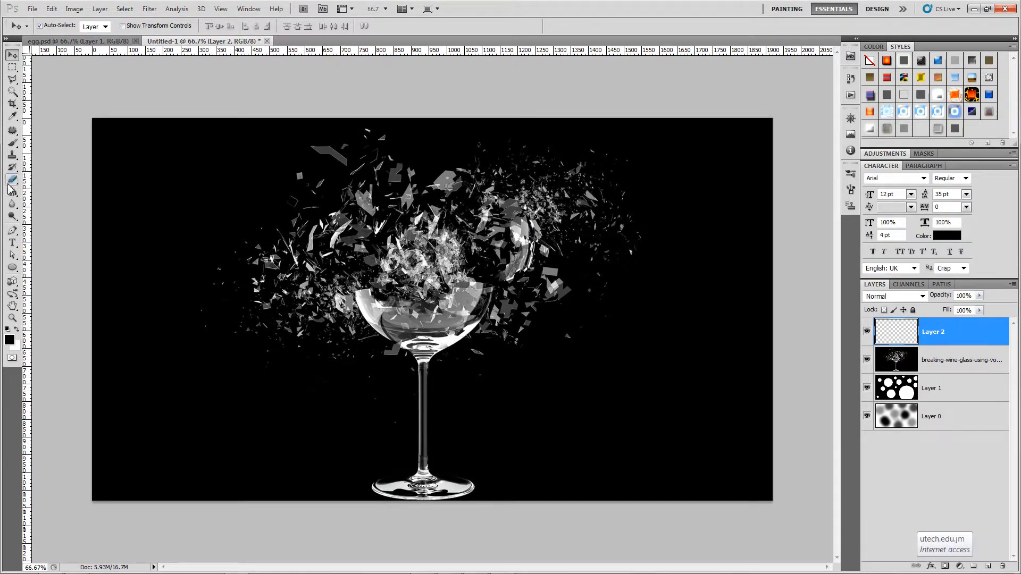
{"action": "key", "text": "p"}
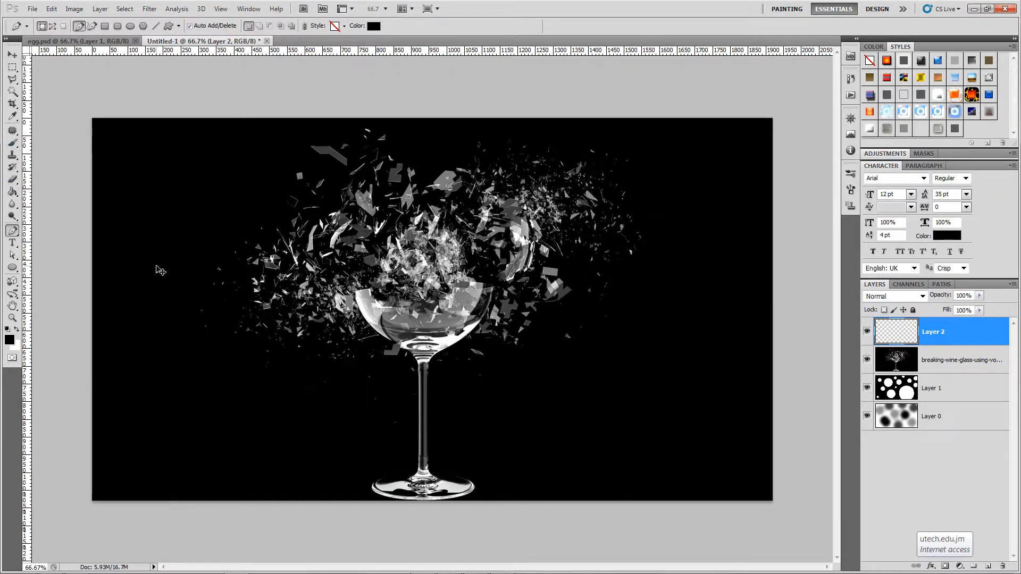
{"action": "left_click", "coordinate": [16, 330]}
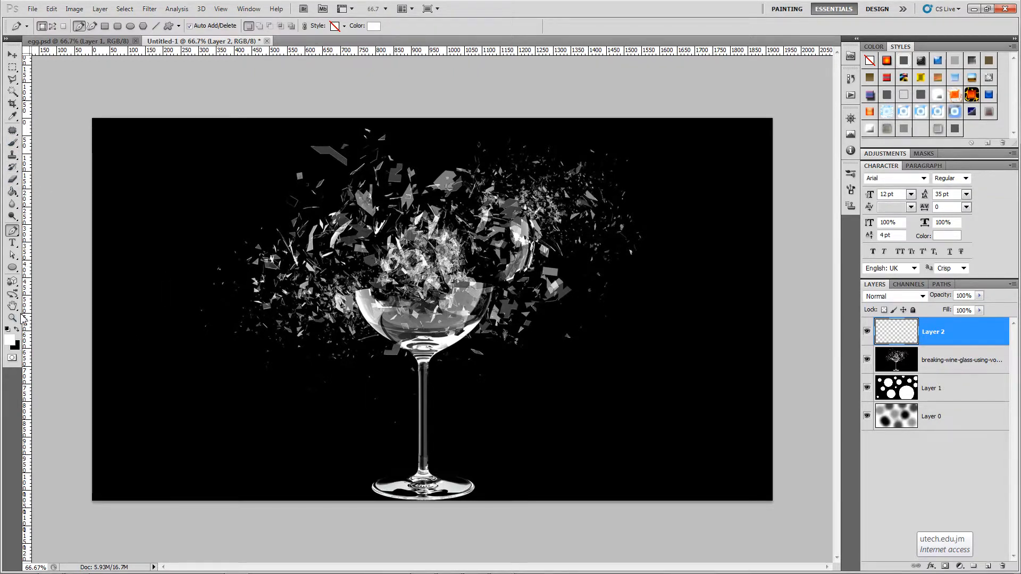
{"action": "left_click", "coordinate": [10, 339]}
{"action": "left_click_drag", "start_coordinate": [817, 298], "coordinate": [827, 215]}
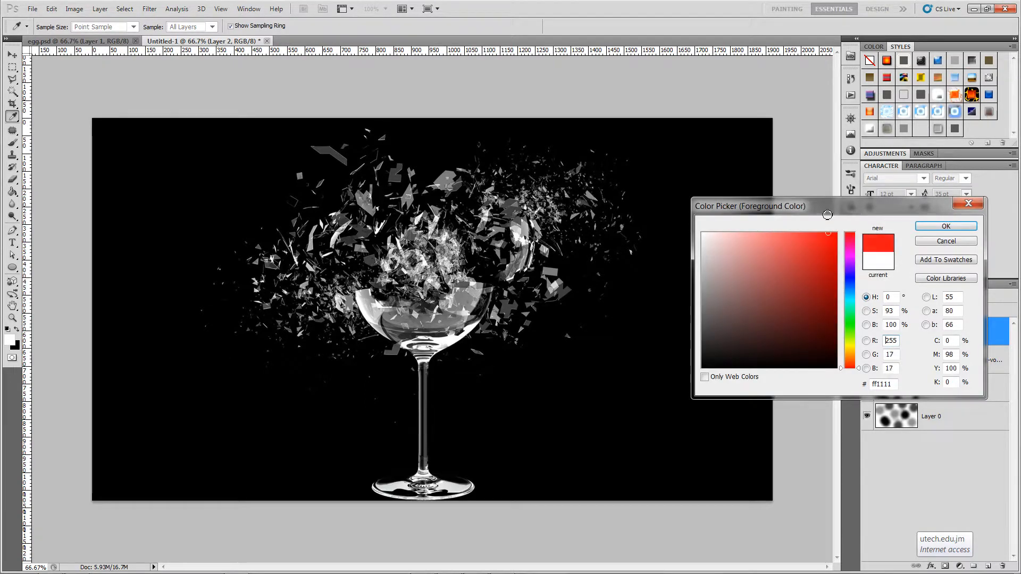
{"action": "left_click", "coordinate": [946, 226]}
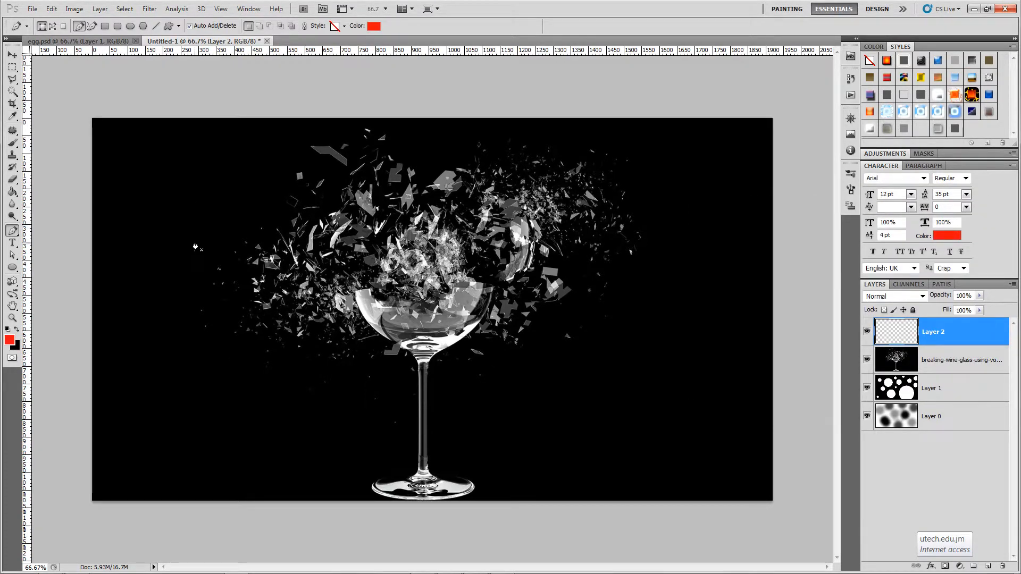
- Draw a closed red zigzag band with the Pen tool across nearly the full width of the canvas
{"action": "left_click", "coordinate": [182, 304]}
{"action": "left_click", "coordinate": [278, 177]}
{"action": "left_click", "coordinate": [385, 406]}
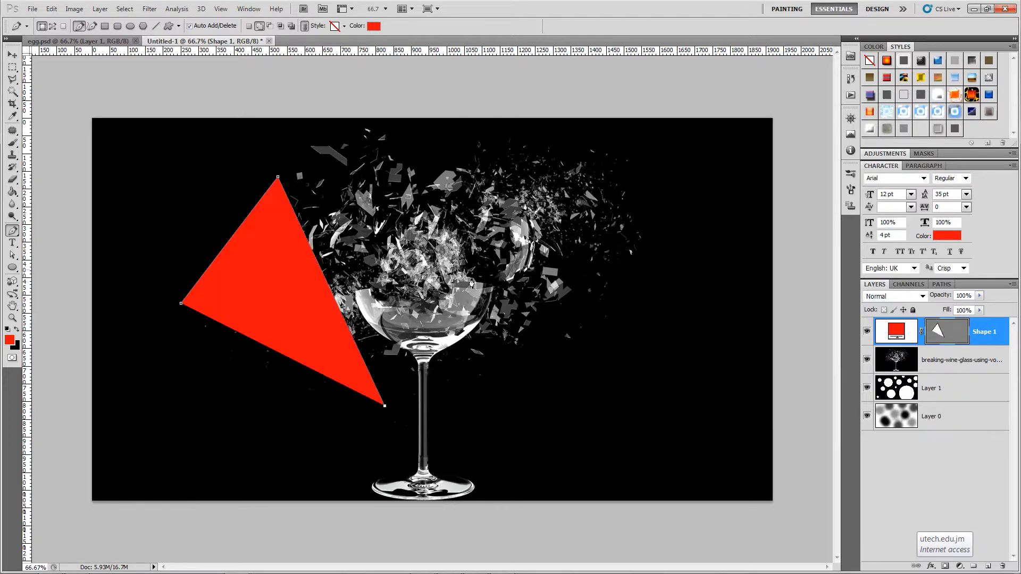
{"action": "left_click", "coordinate": [491, 212]}
{"action": "left_click", "coordinate": [607, 404]}
{"action": "left_click", "coordinate": [702, 198]}
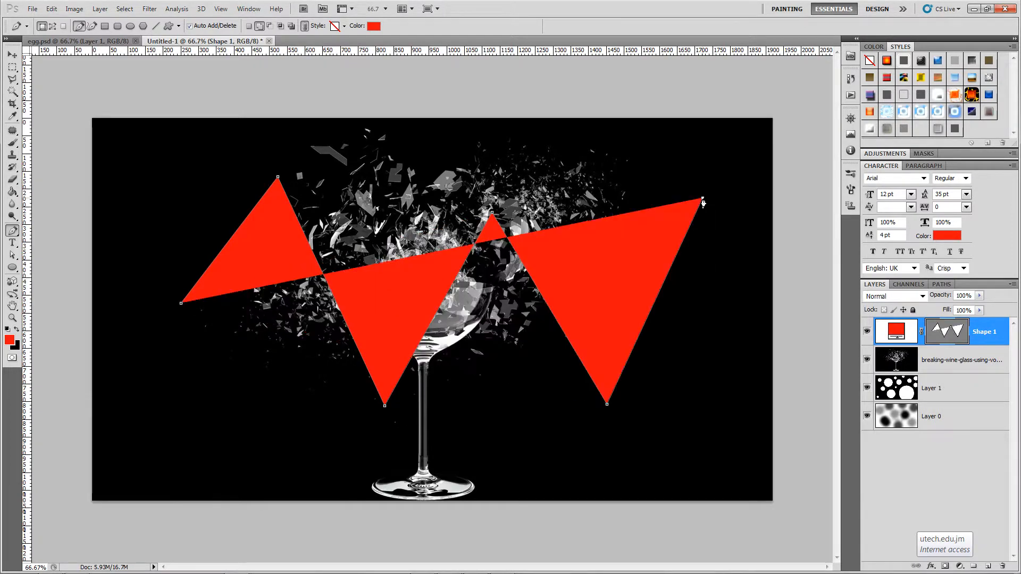
{"action": "left_click", "coordinate": [734, 473]}
{"action": "left_click", "coordinate": [671, 365]}
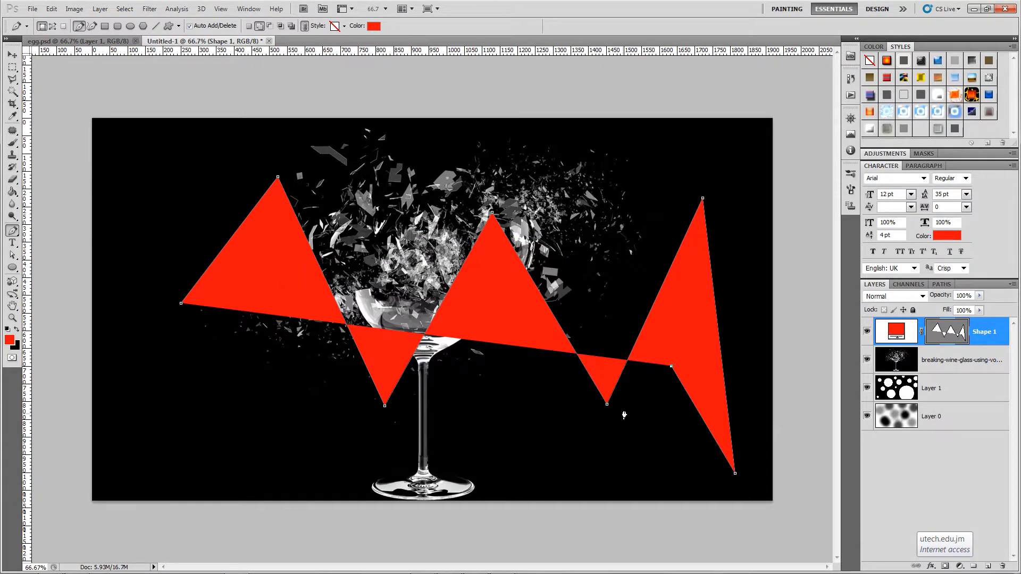
{"action": "left_click", "coordinate": [601, 461]}
{"action": "left_click", "coordinate": [489, 322]}
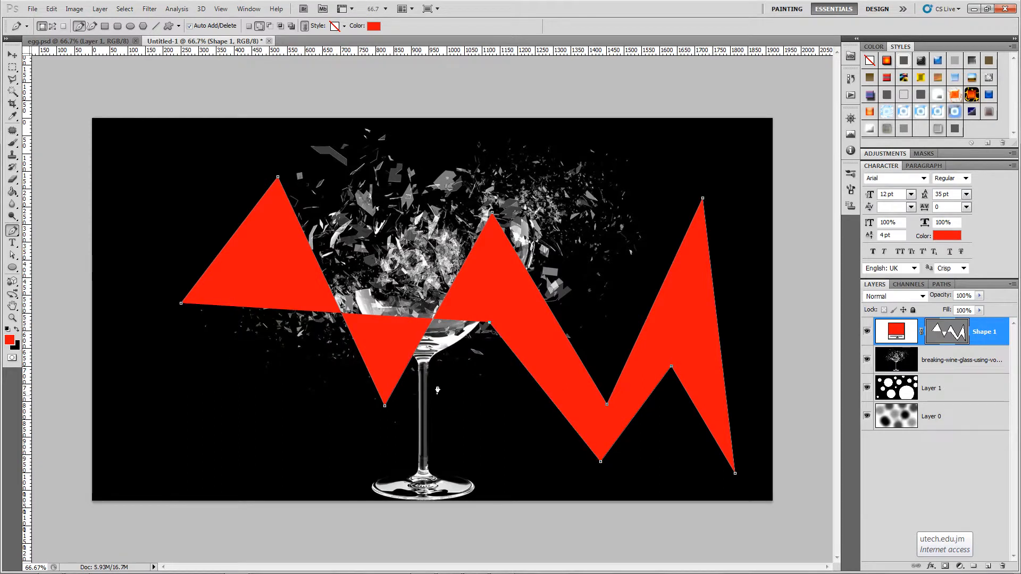
{"action": "left_click", "coordinate": [374, 454]}
{"action": "left_click", "coordinate": [280, 293]}
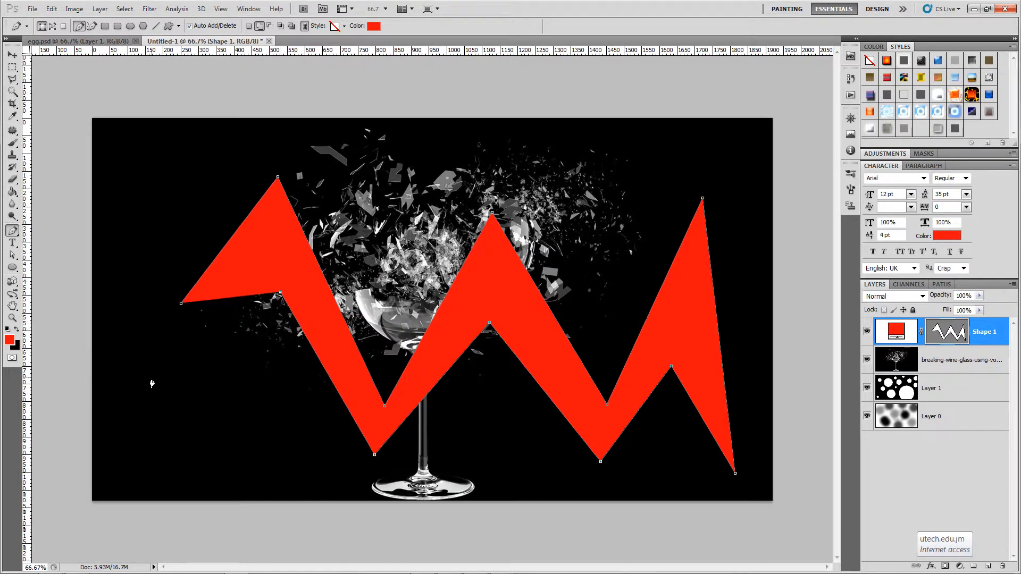
{"action": "left_click", "coordinate": [140, 386]}
{"action": "left_click", "coordinate": [113, 147]}
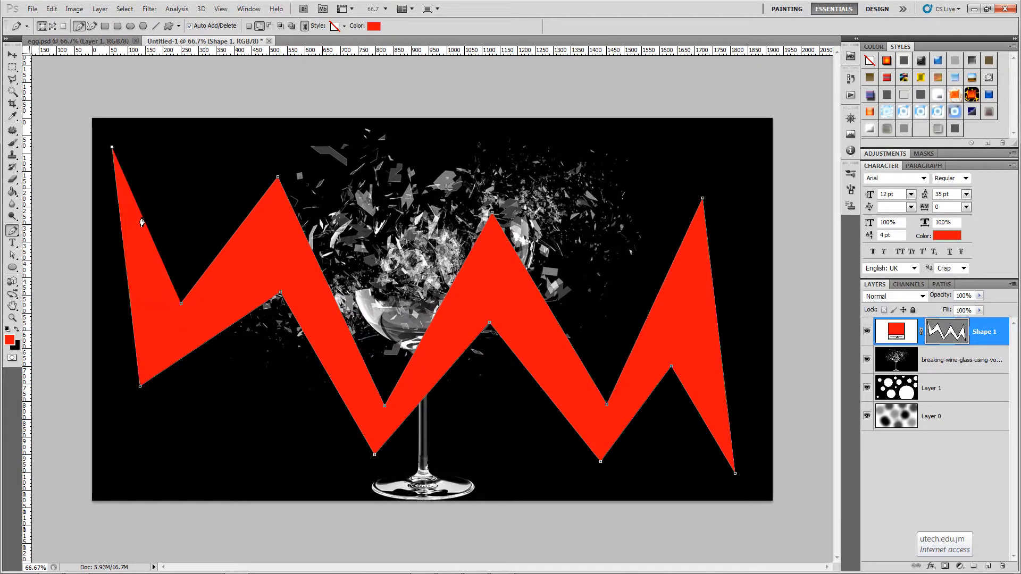
{"action": "left_click", "coordinate": [181, 304]}
{"action": "key", "text": "v"}
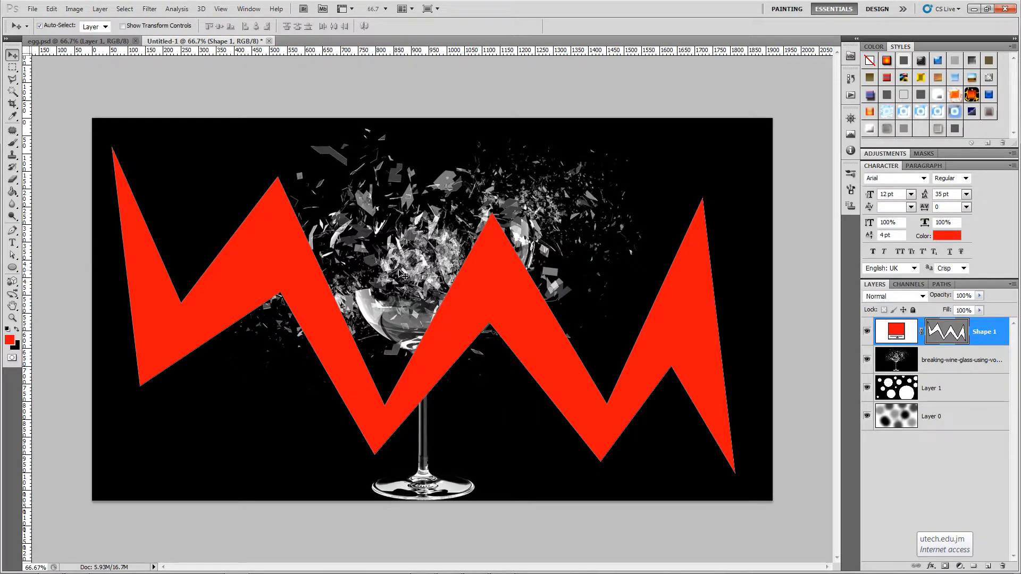
- Save the Photoshop document as mattes.psd in the week 4 folder with Maximize Compatibility enabled
{"action": "key", "text": "ctrl+s"}
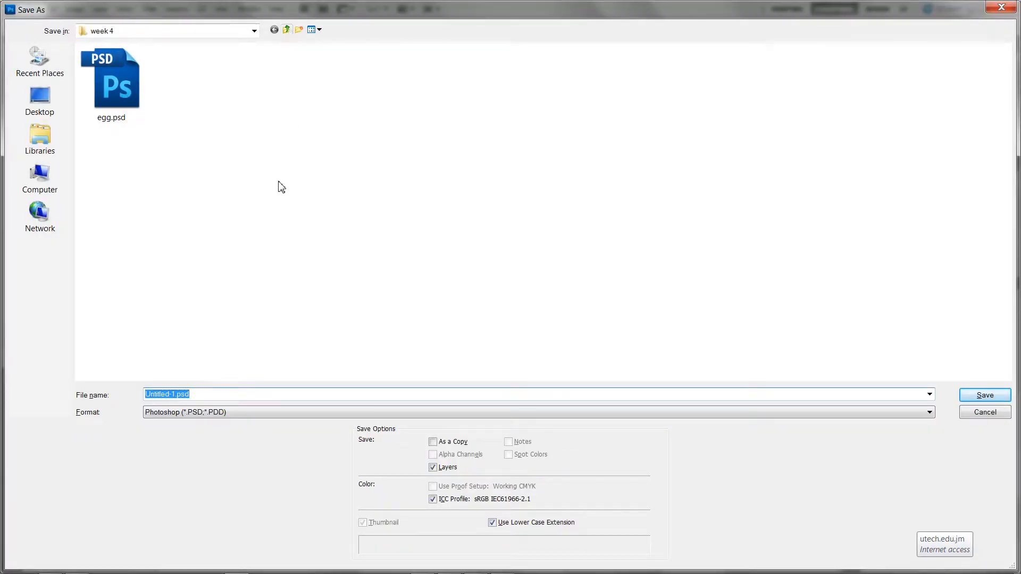
{"action": "type", "text": "mattes"}
{"action": "key", "text": "Return"}
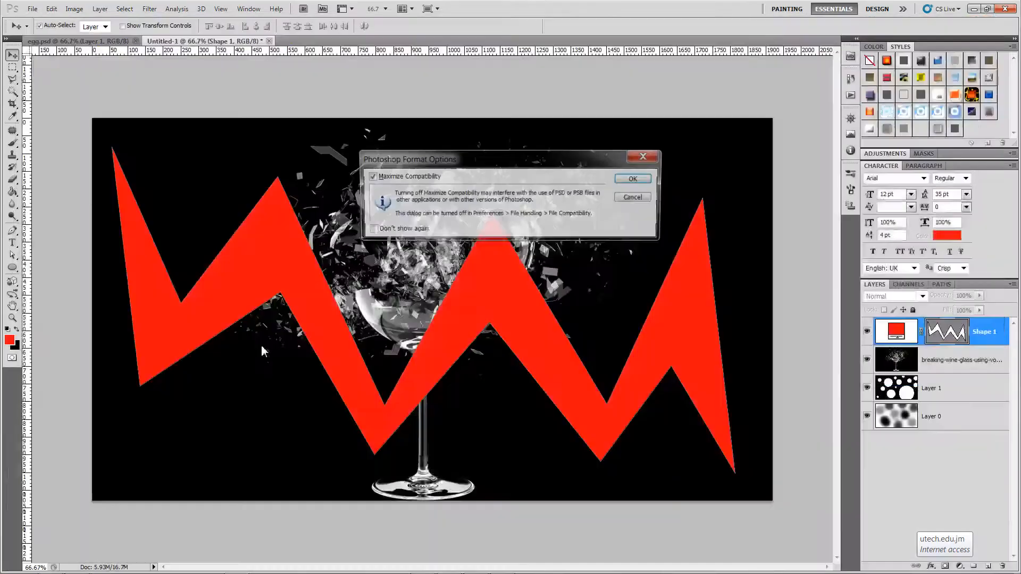
{"action": "key", "text": "Return"}
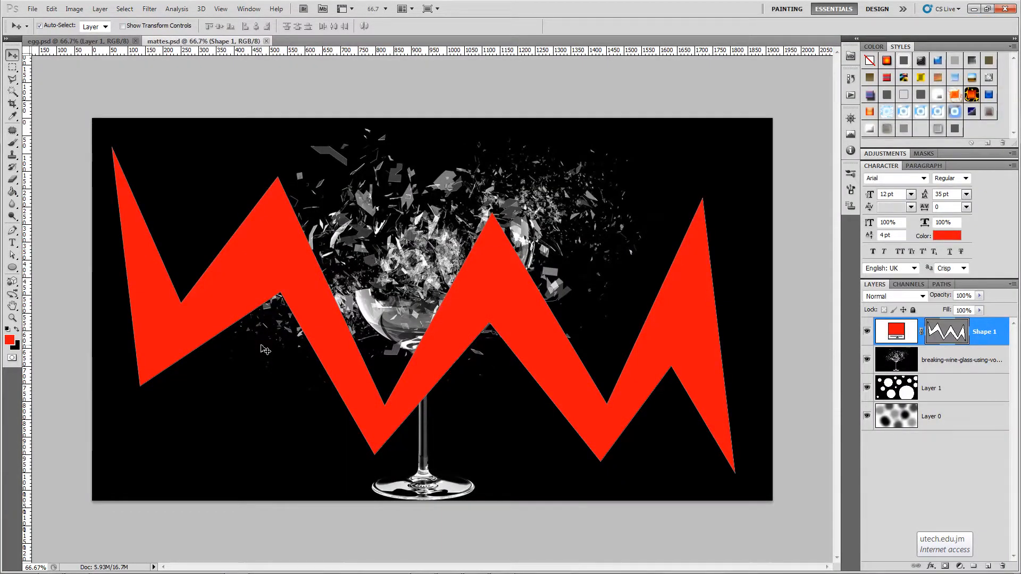
- Switch to After Effects and import mattes.psd from the week 4 folder as Composition - Retain Layer Sizes with editable layer styles
{"action": "key", "text": "alt+Tab"}
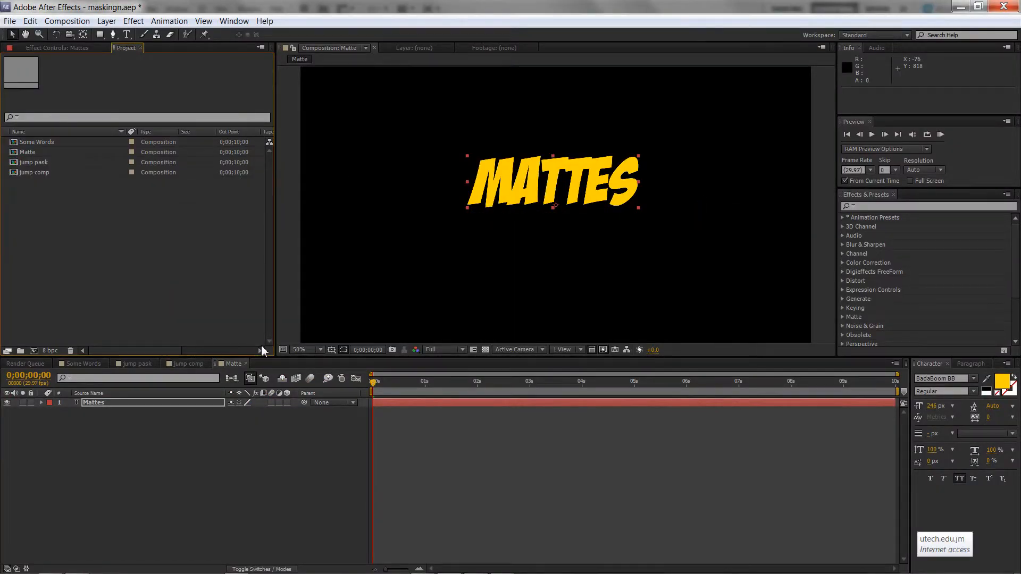
{"action": "double_click", "coordinate": [90, 220]}
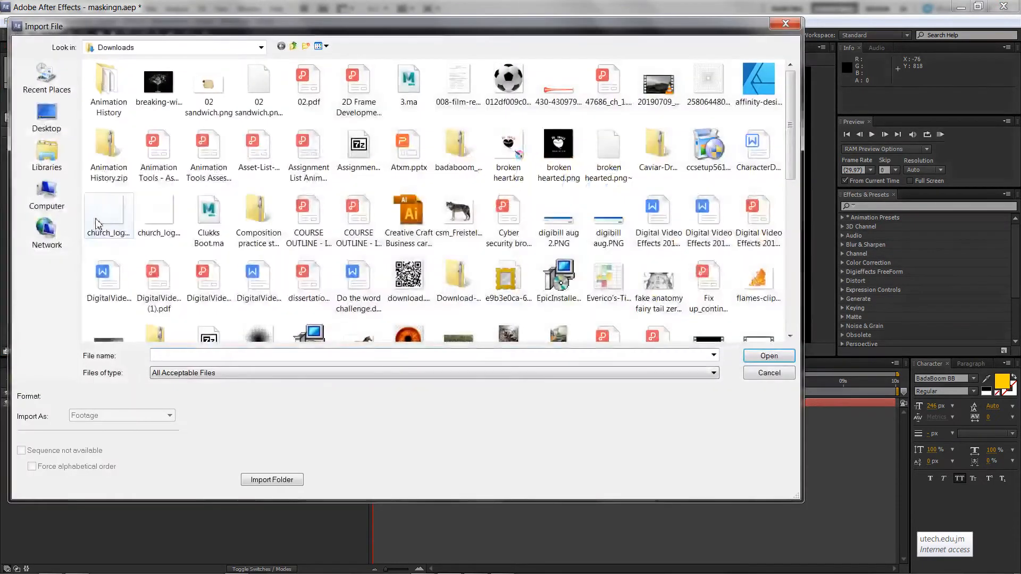
{"action": "left_click", "coordinate": [48, 83]}
{"action": "left_click", "coordinate": [113, 121]}
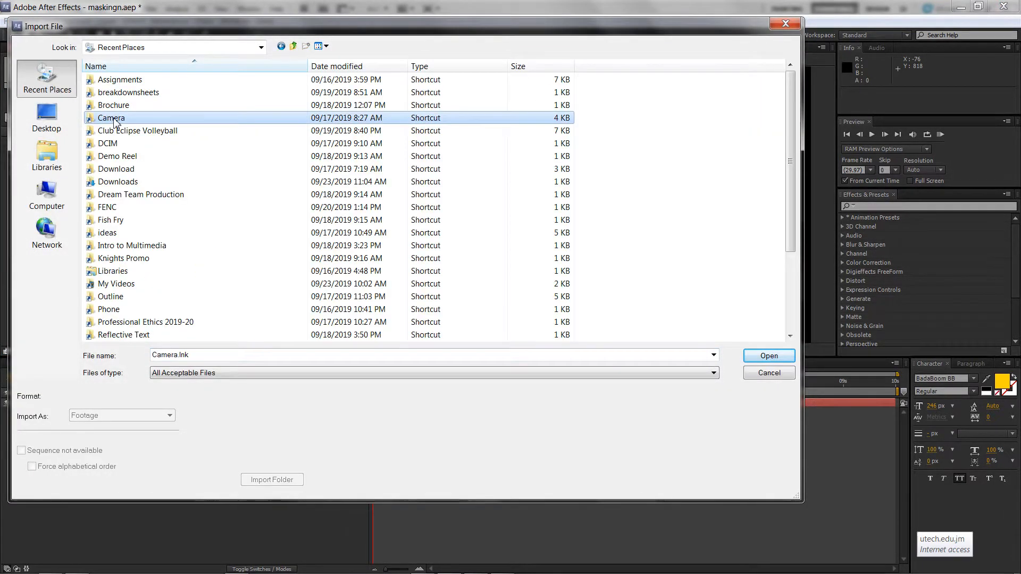
{"action": "key", "text": "w"}
{"action": "key", "text": "Down"}
{"action": "key", "text": "Down"}
{"action": "key", "text": "Return"}
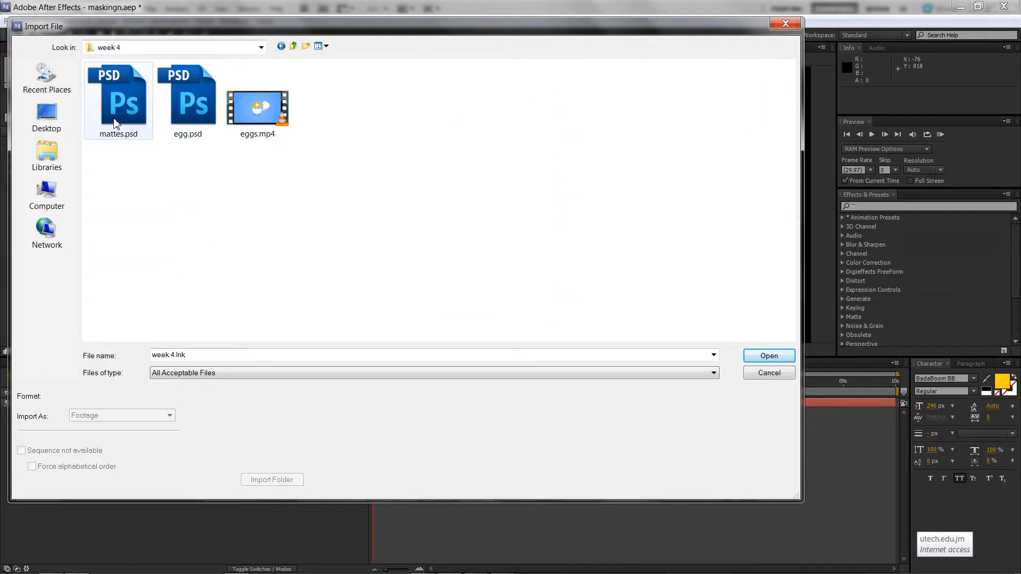
{"action": "double_click", "coordinate": [127, 130]}
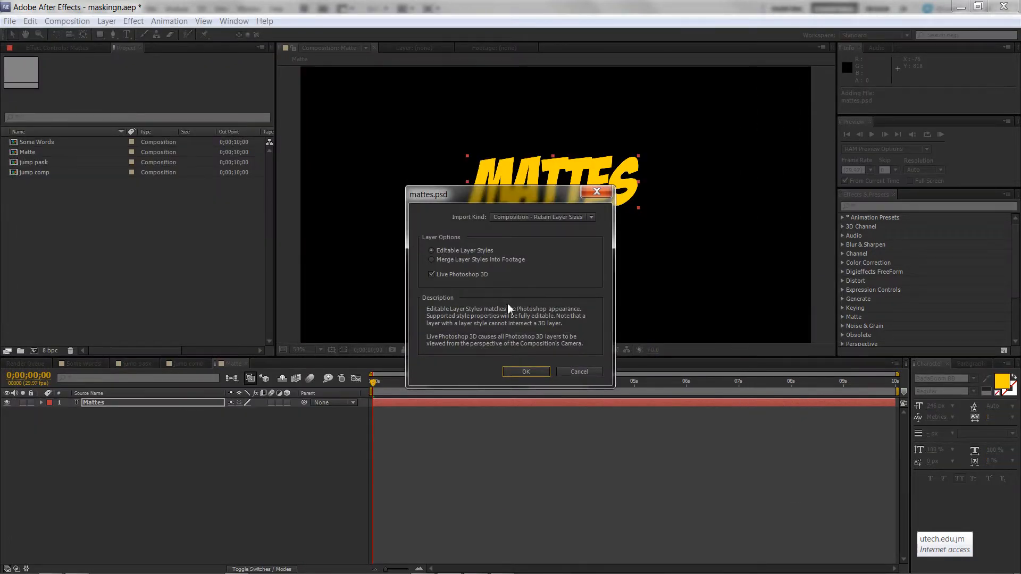
{"action": "left_click", "coordinate": [531, 373]}
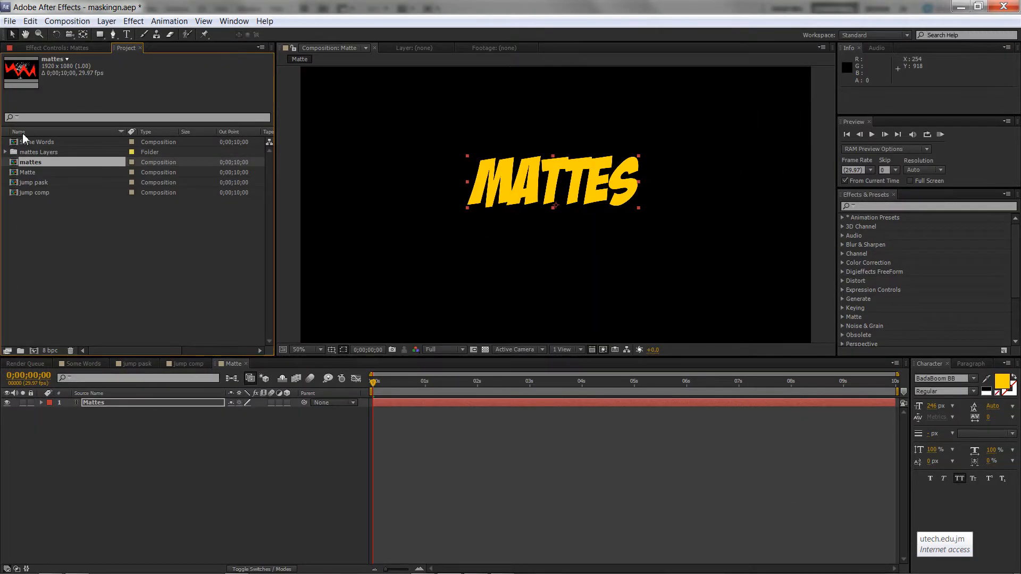
- Show the track matte column and add Layer 0/mattes.psd from the mattes Layers folder above the Mattes text in the Matte composition
{"action": "left_click", "coordinate": [29, 152]}
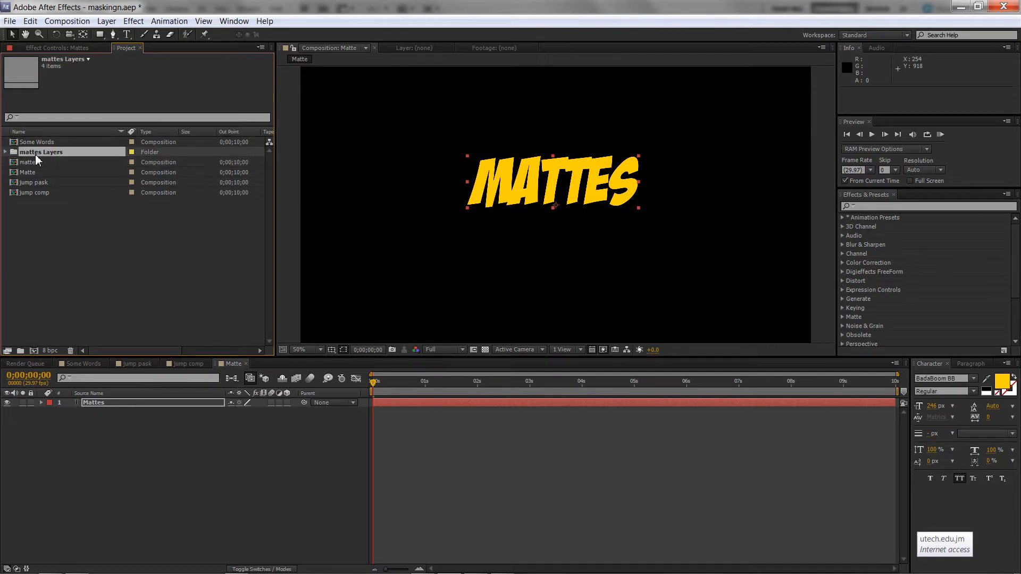
{"action": "left_click", "coordinate": [6, 152]}
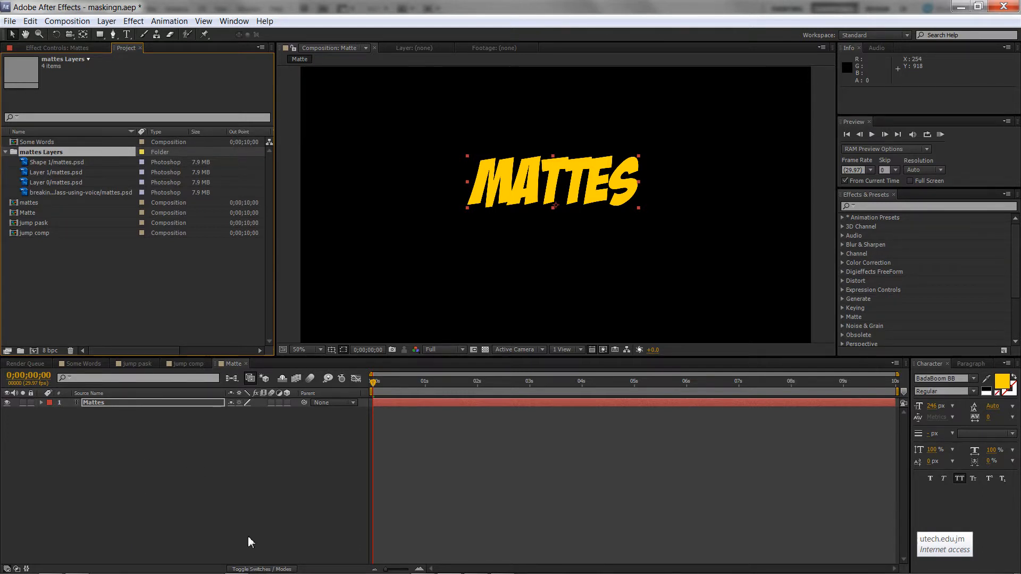
{"action": "left_click", "coordinate": [270, 569]}
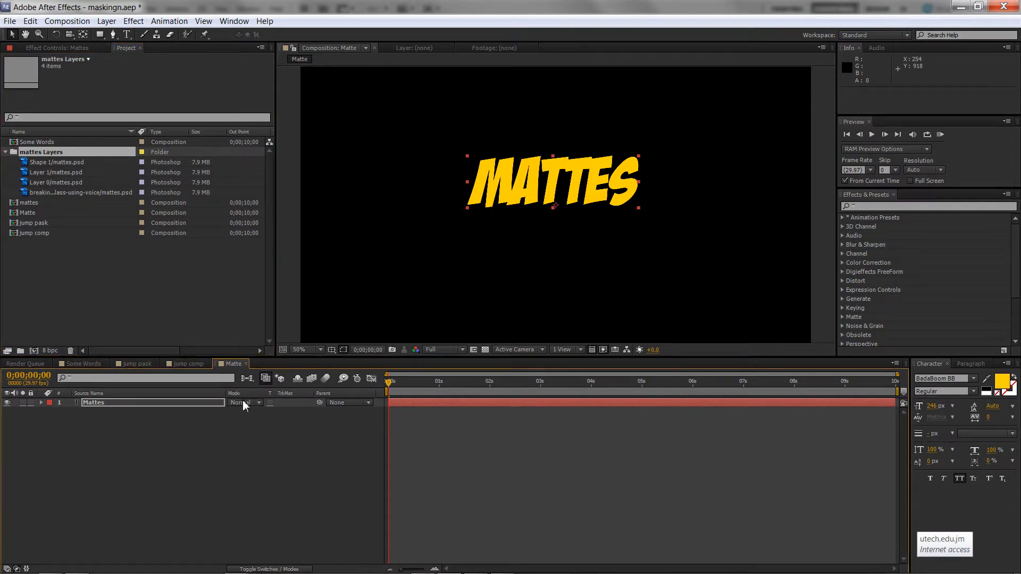
{"action": "left_click", "coordinate": [63, 162]}
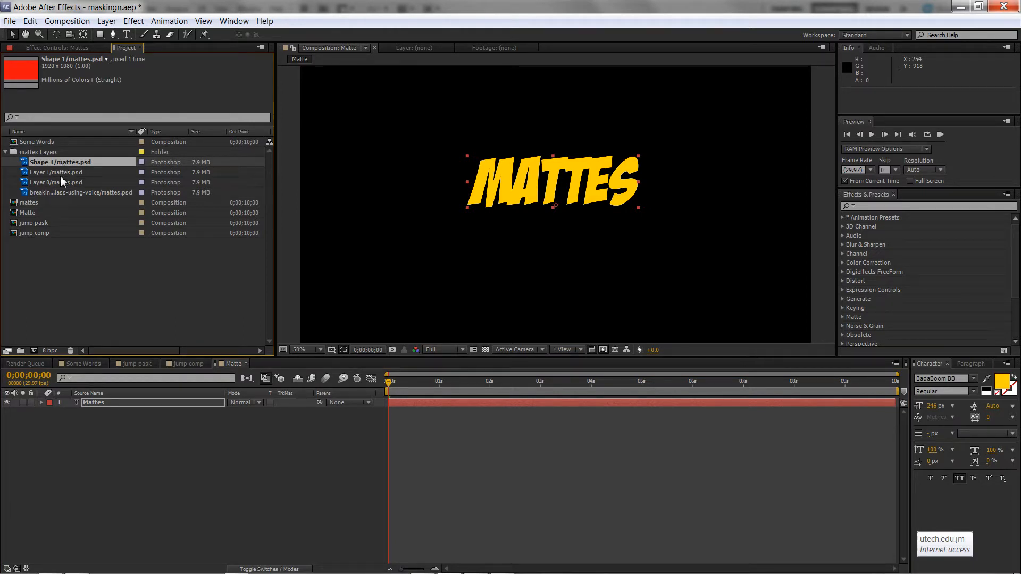
{"action": "left_click", "coordinate": [60, 193]}
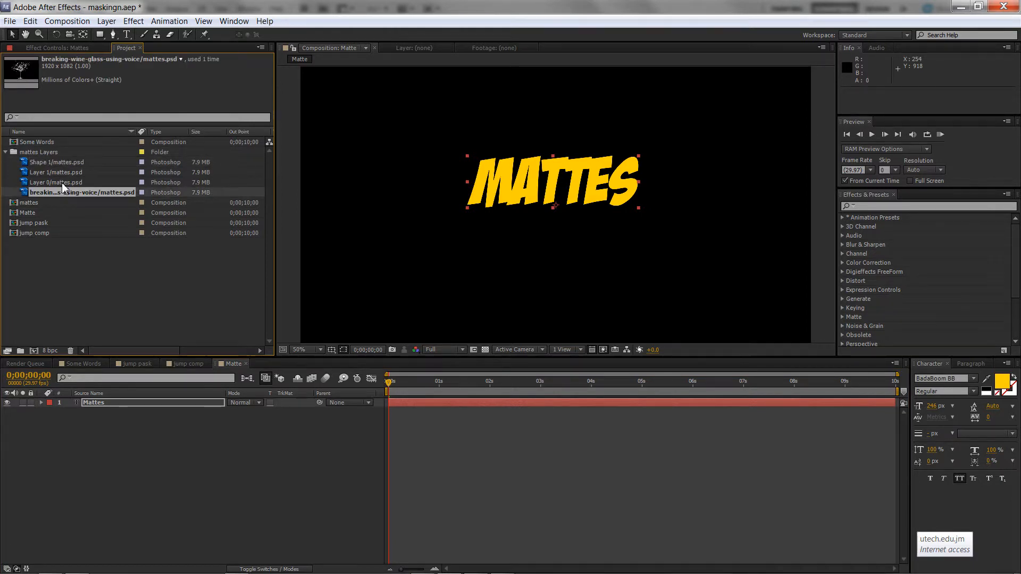
{"action": "left_click", "coordinate": [62, 183]}
{"action": "left_click_drag", "start_coordinate": [62, 186], "coordinate": [118, 408]}
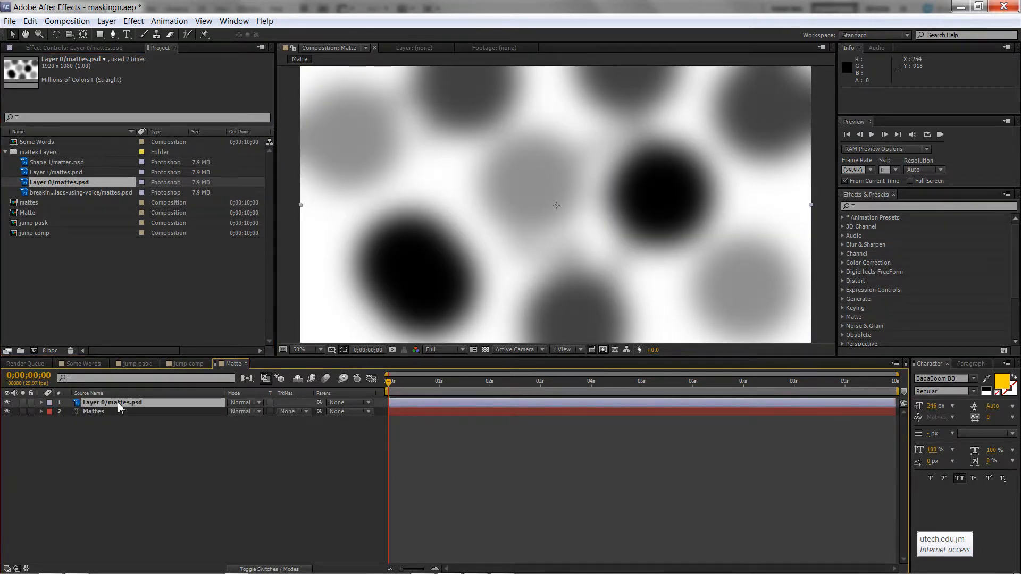
- Lock the Layer 0/mattes.psd layer and set the Mattes text layer's track matte to Luma Matte
{"action": "left_click", "coordinate": [30, 403]}
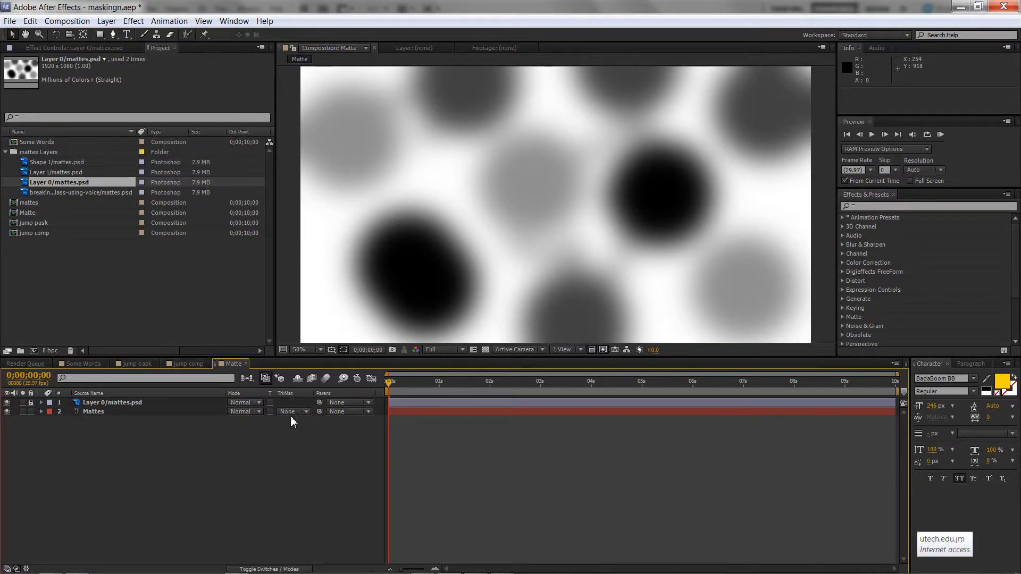
{"action": "left_click", "coordinate": [94, 412]}
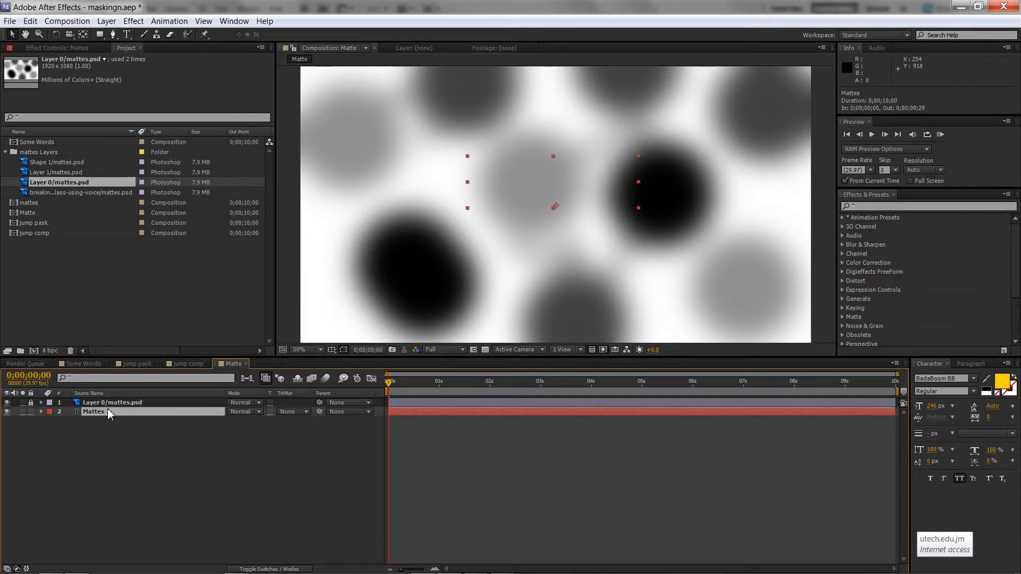
{"action": "left_click", "coordinate": [307, 412]}
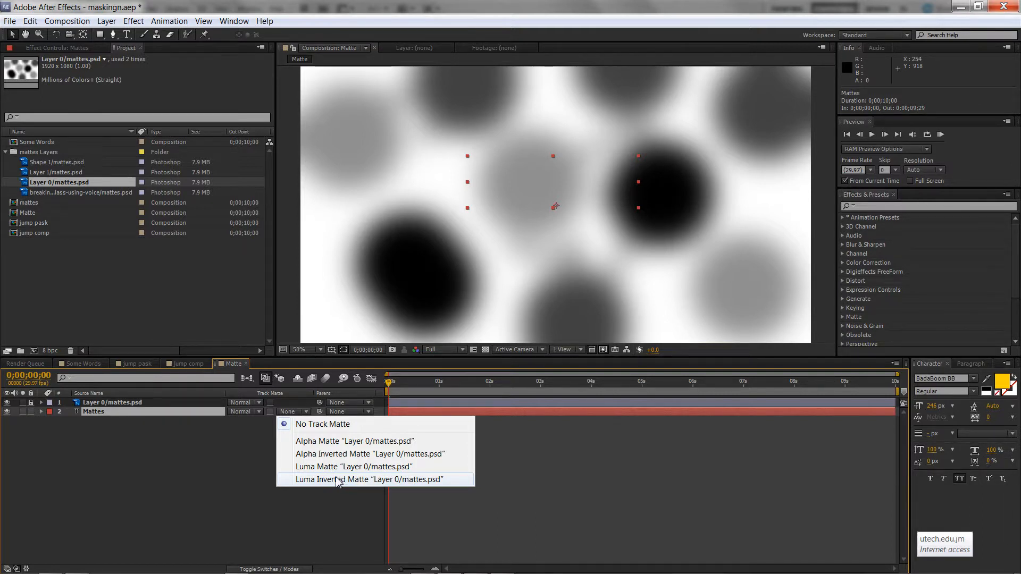
{"action": "left_click", "coordinate": [338, 468]}
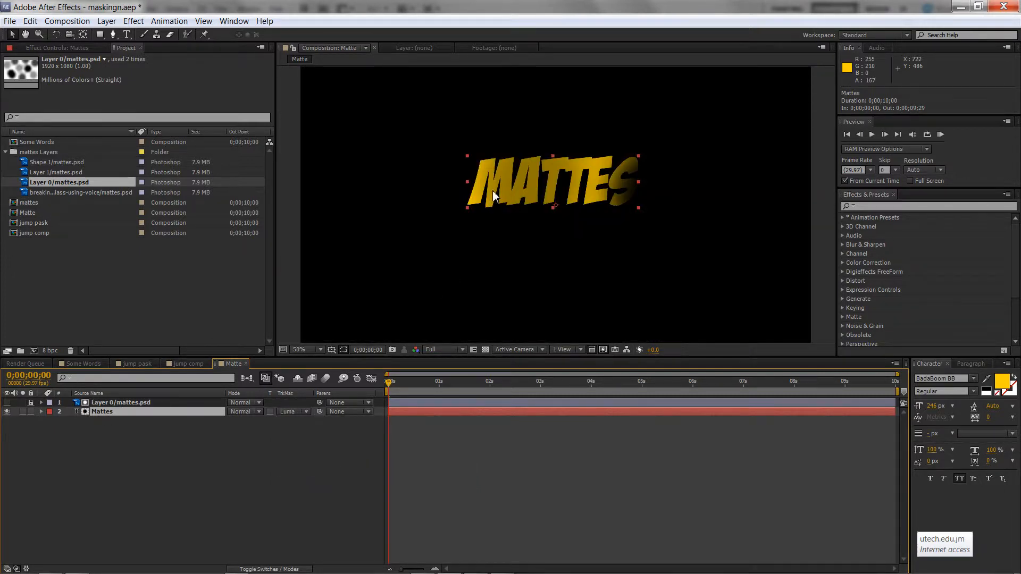
- Move the Mattes text over the dark blurred circles to about 1306, 580, briefly showing the matte layer for comparison
{"action": "left_click_drag", "start_coordinate": [502, 184], "coordinate": [431, 282]}
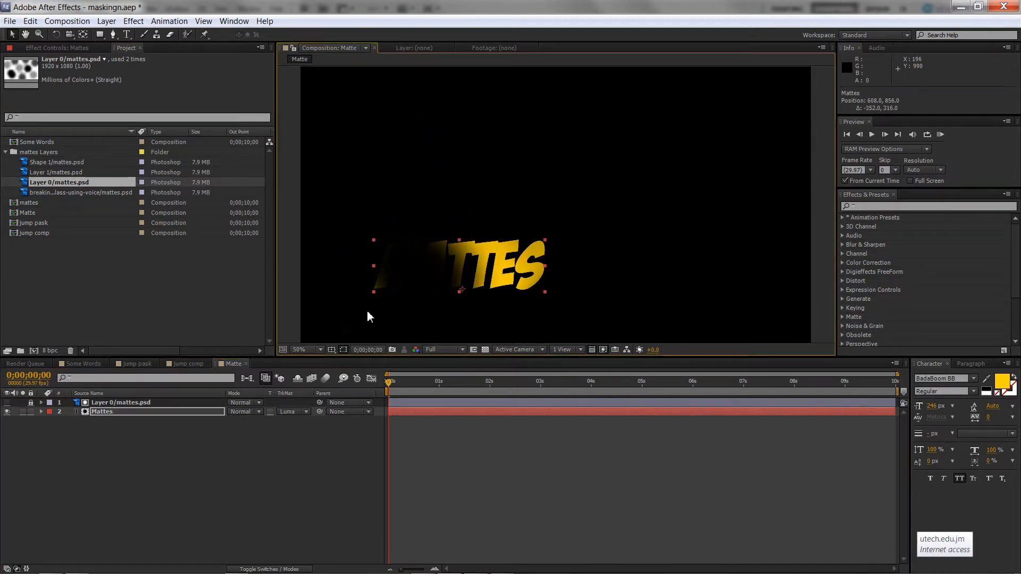
{"action": "left_click", "coordinate": [7, 403]}
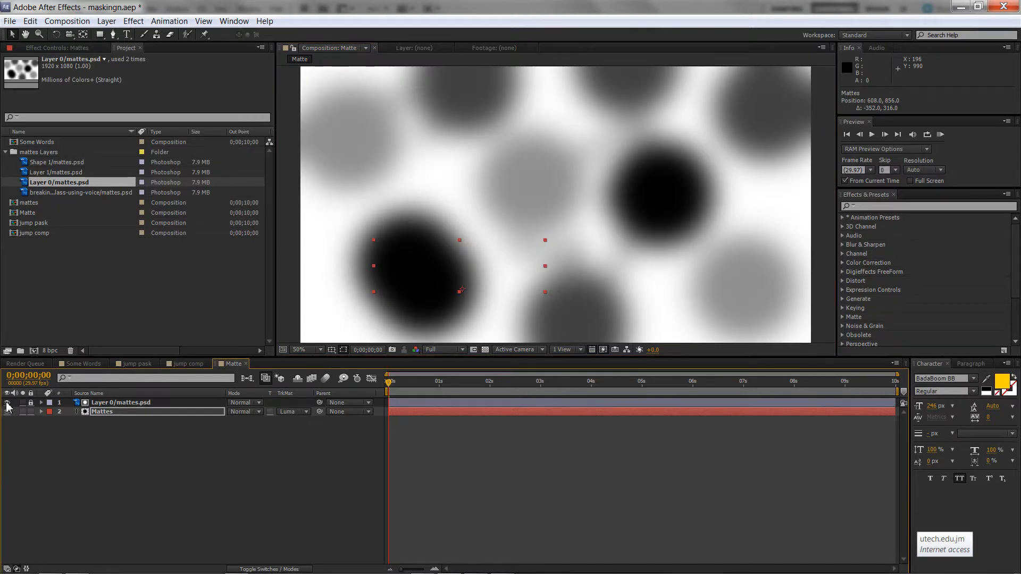
{"action": "left_click", "coordinate": [7, 402]}
{"action": "left_click_drag", "start_coordinate": [496, 287], "coordinate": [671, 223]}
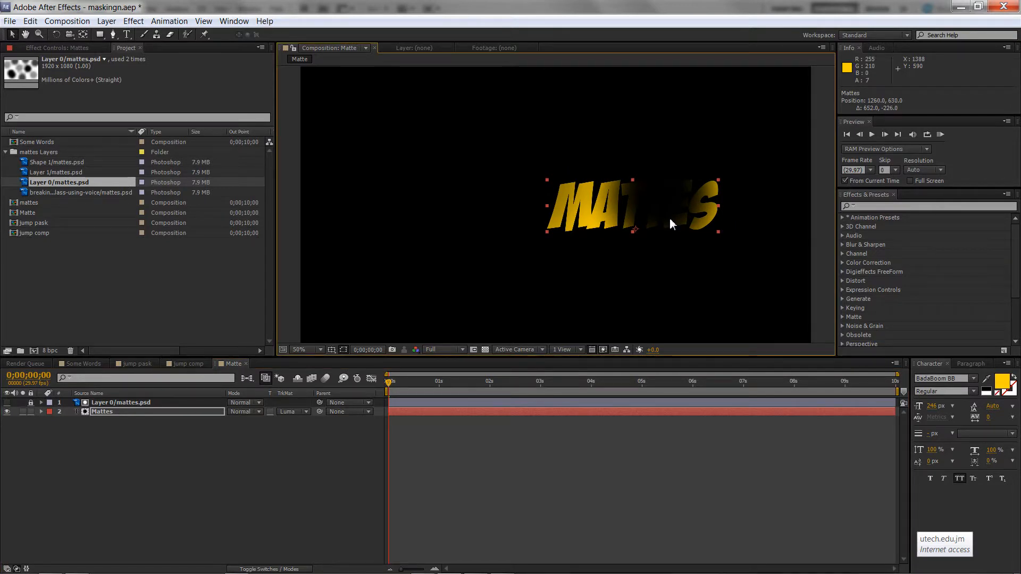
{"action": "mouse_move", "coordinate": [670, 222]}
{"action": "left_mouse_down"}
{"action": "mouse_move", "coordinate": [707, 206]}
{"action": "mouse_move", "coordinate": [729, 152]}
{"action": "mouse_move", "coordinate": [774, 101]}
{"action": "mouse_move", "coordinate": [794, 139]}
{"action": "mouse_move", "coordinate": [806, 252]}
{"action": "mouse_move", "coordinate": [796, 319]}
{"action": "mouse_move", "coordinate": [684, 226]}
{"action": "mouse_move", "coordinate": [683, 181]}
{"action": "mouse_move", "coordinate": [684, 211]}
{"action": "left_mouse_up"}
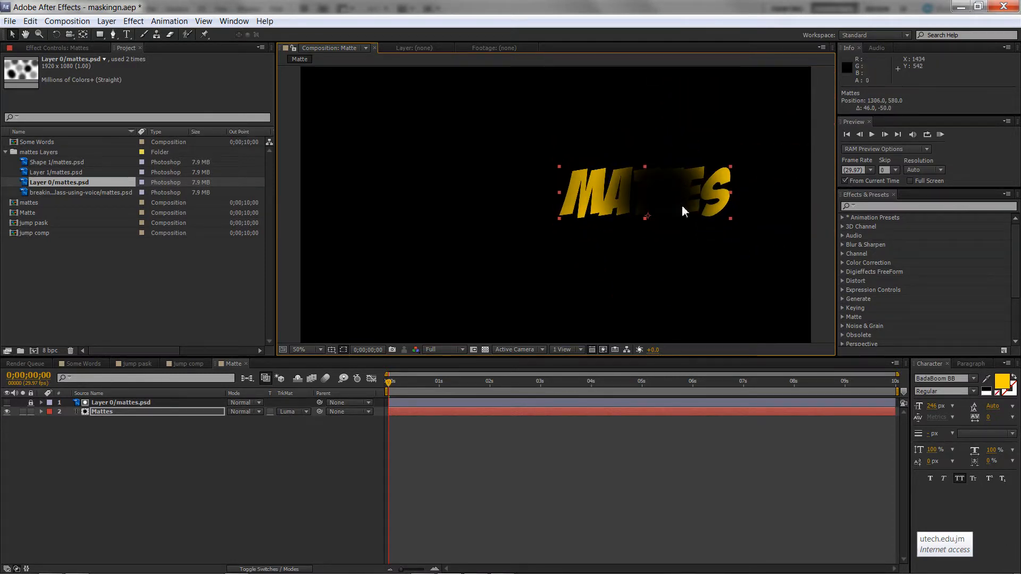
{"action": "left_click", "coordinate": [6, 402]}
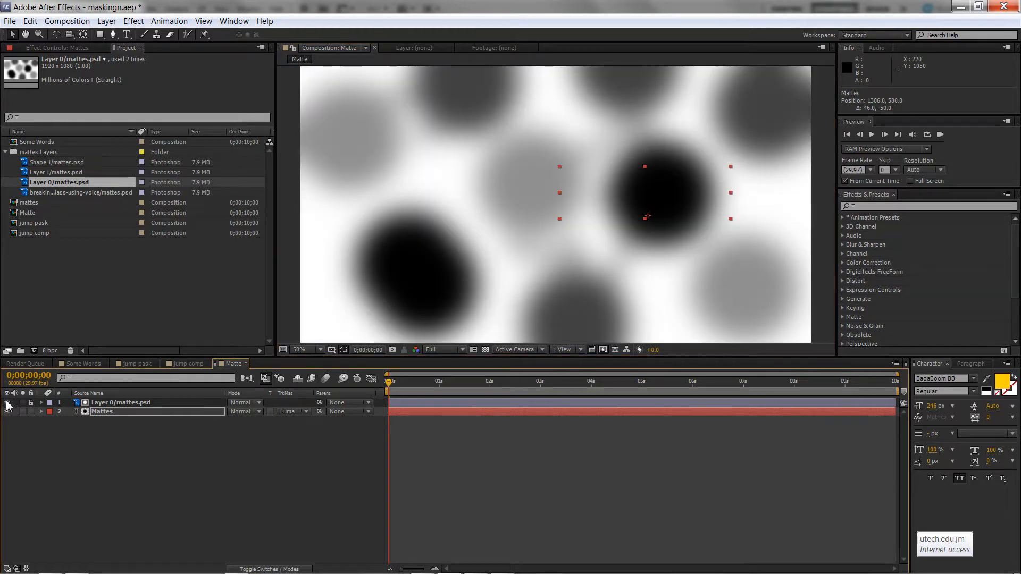
{"action": "left_click", "coordinate": [7, 402]}
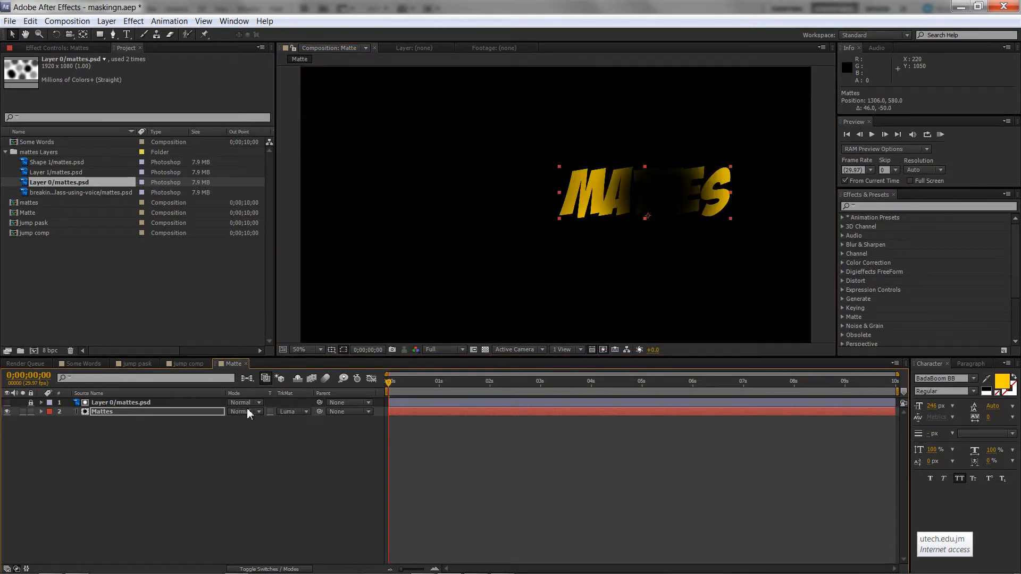
- Set the Mattes text's track matte to Luma Inverted Matte and move the text to about 848, 540
{"action": "left_click", "coordinate": [305, 412]}
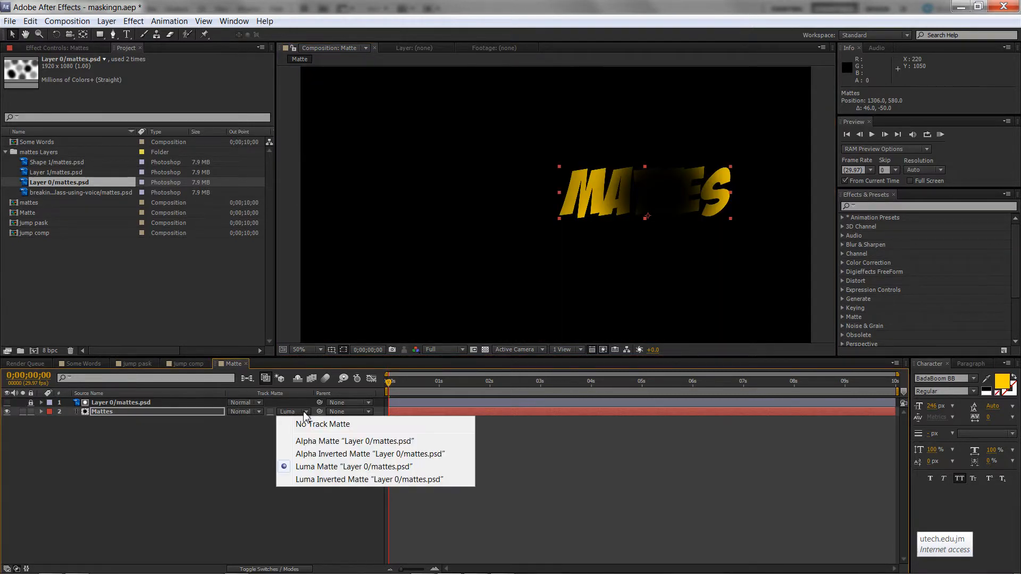
{"action": "left_click", "coordinate": [328, 481]}
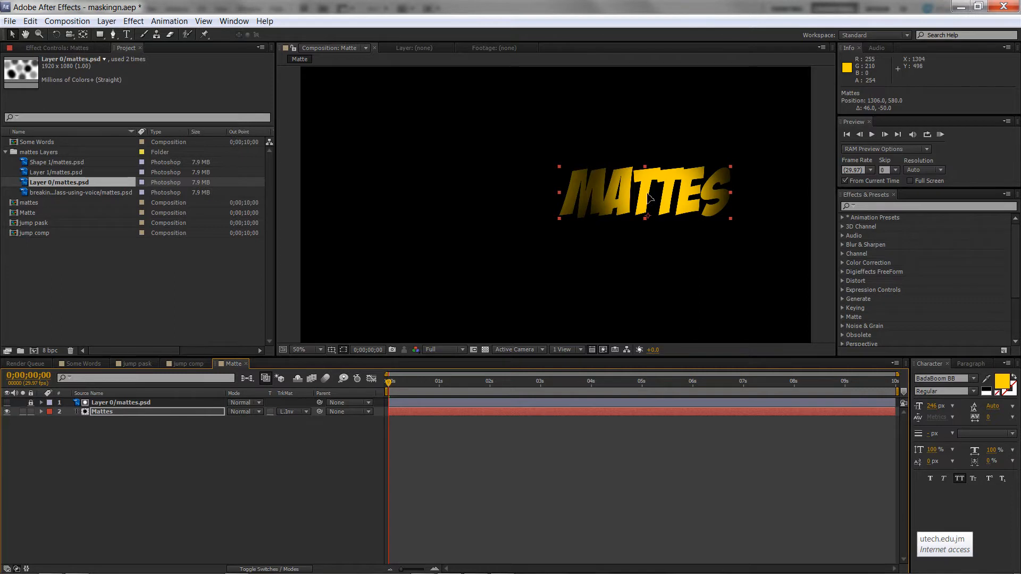
{"action": "left_click_drag", "start_coordinate": [648, 198], "coordinate": [527, 187]}
- Start a file import and browse the contents of the Downloads folder reached through Recent Places
{"action": "left_click", "coordinate": [57, 291]}
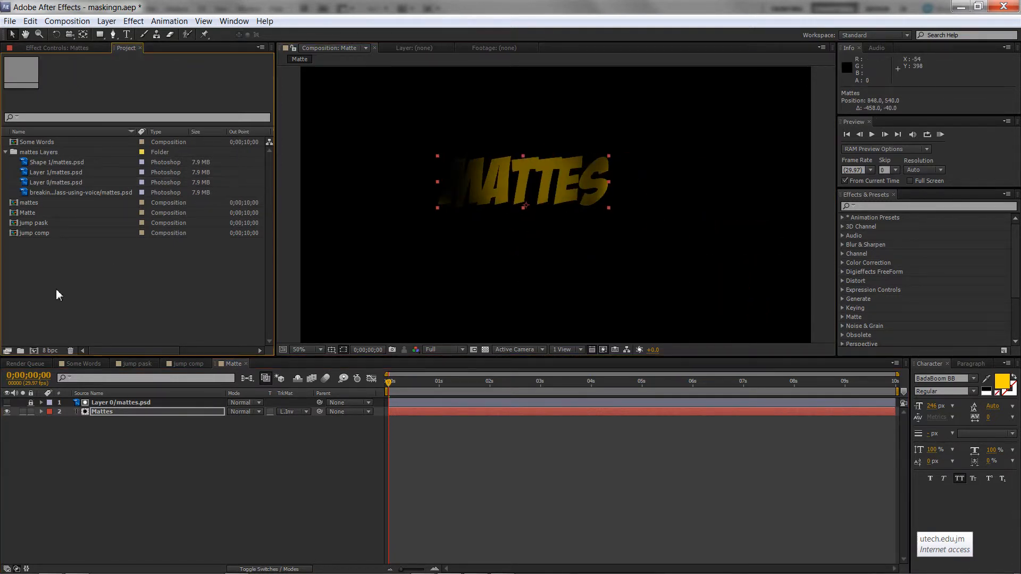
{"action": "double_click", "coordinate": [56, 291]}
{"action": "left_click", "coordinate": [47, 78]}
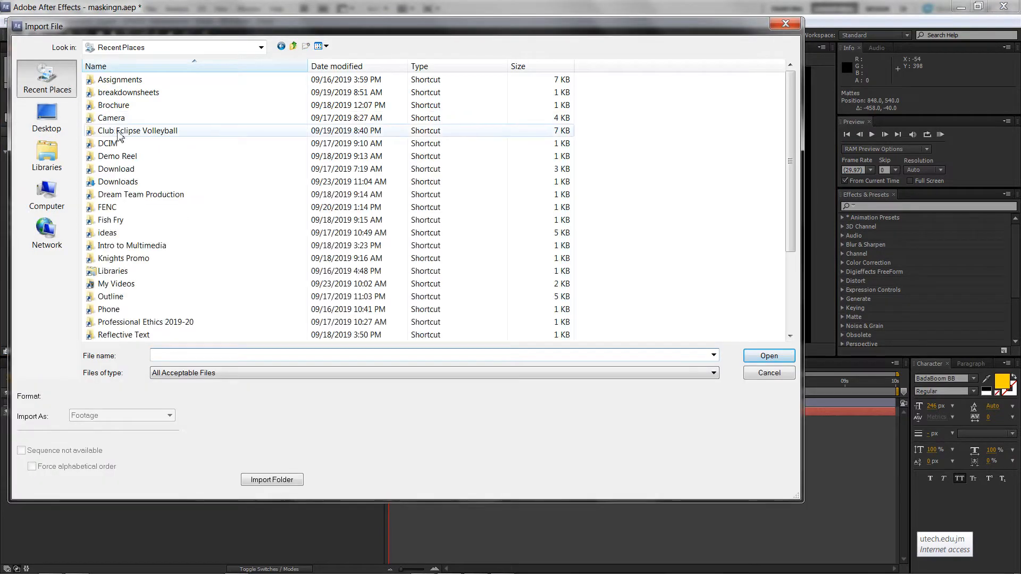
{"action": "left_click", "coordinate": [136, 183]}
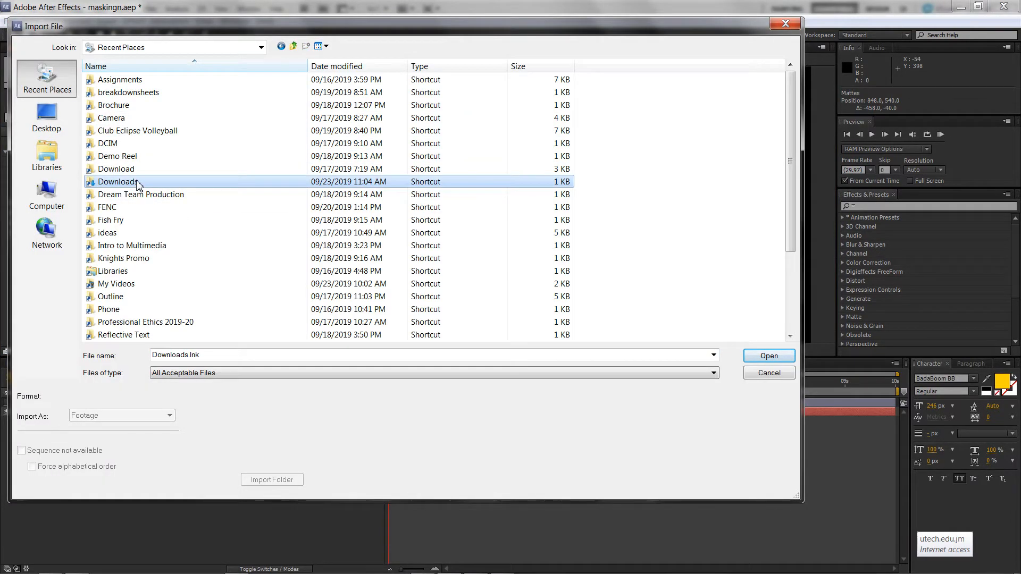
{"action": "double_click", "coordinate": [137, 185]}
{"action": "scroll", "coordinate": [588, 172], "scroll_direction": "down", "scroll_amount": 3}
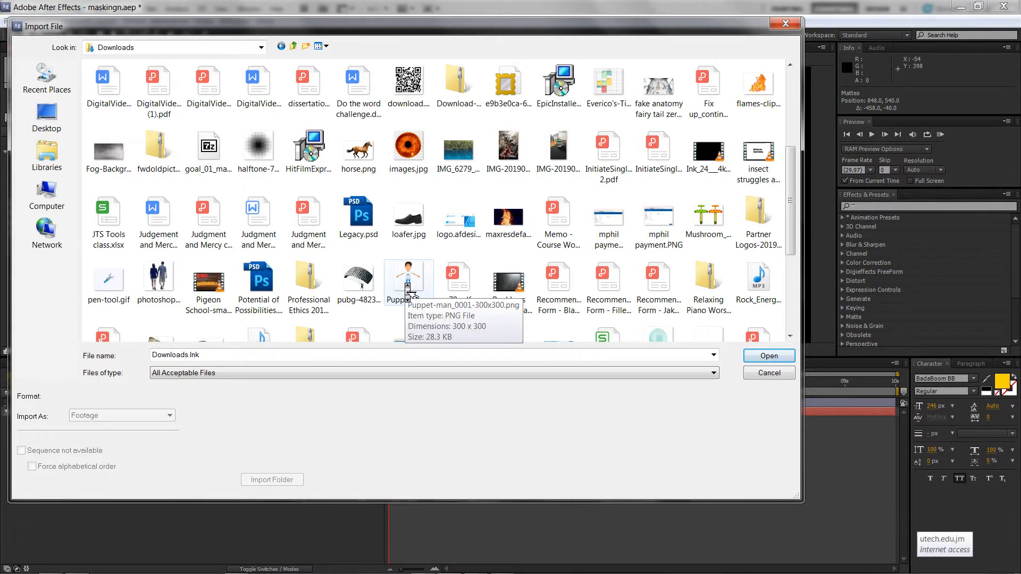
{"action": "scroll", "coordinate": [410, 295], "scroll_direction": "down", "scroll_amount": 3}
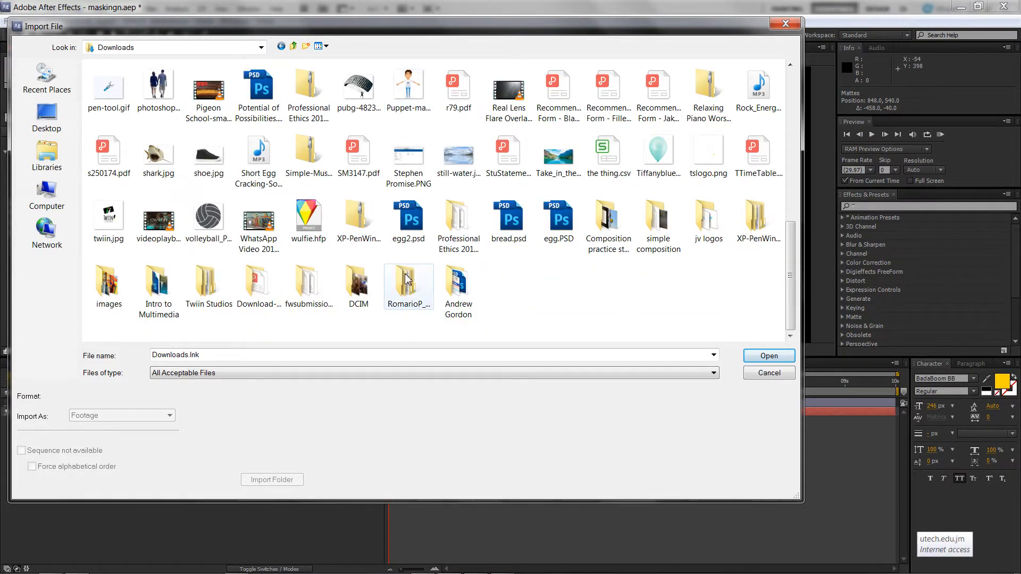
{"action": "scroll", "coordinate": [405, 287], "scroll_direction": "up", "scroll_amount": 2}
{"action": "scroll", "coordinate": [406, 278], "scroll_direction": "up", "scroll_amount": 2}
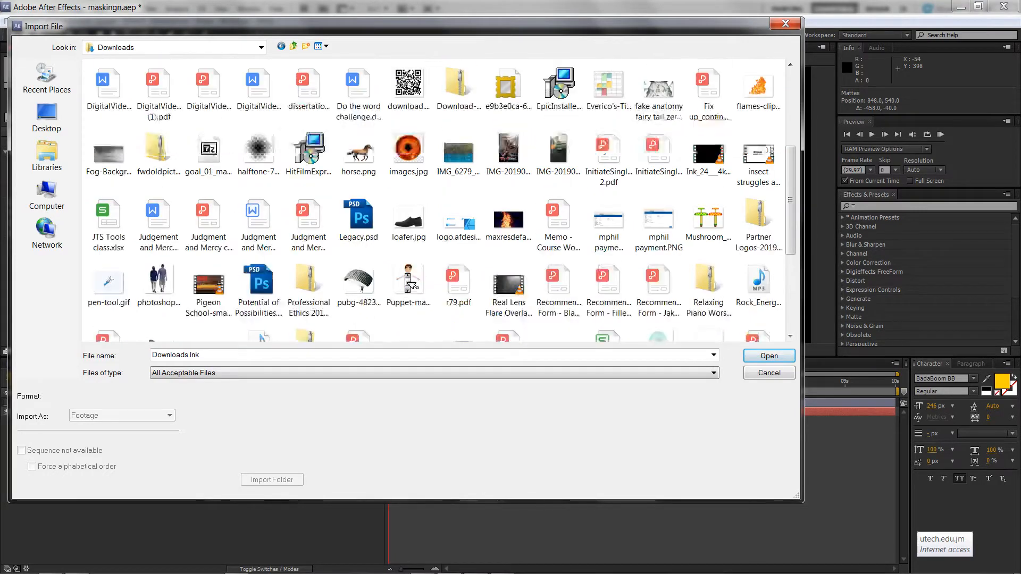
- Select Fog-Background-Wallpaper-HD-14329.jpg, Ink_24___4k_res.mp4, the Real Lens Flare Overlay video and the breaking-wine-glass JPEG for import
{"action": "left_click", "coordinate": [120, 168]}
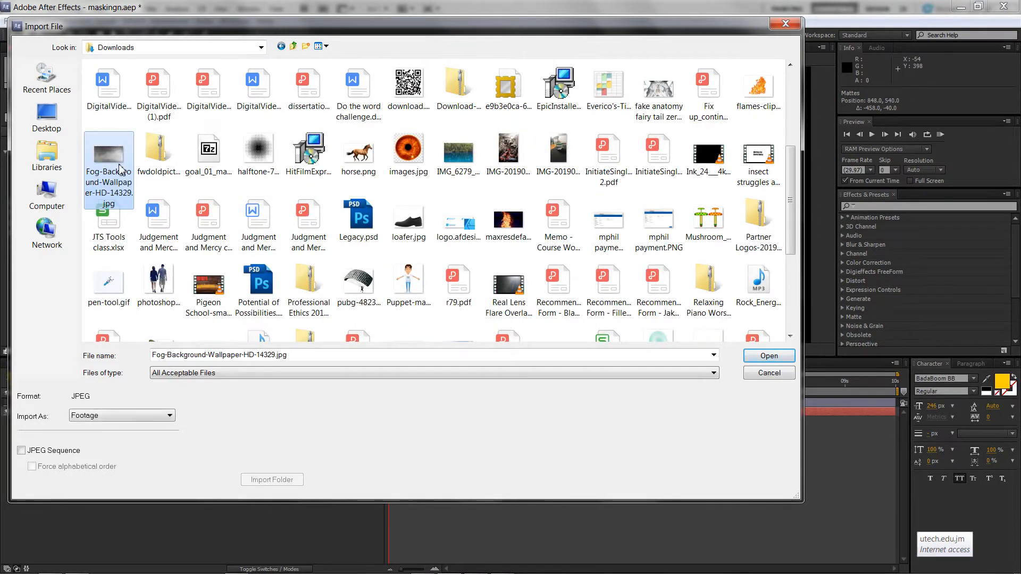
{"action": "left_click", "coordinate": [711, 161], "text": "ctrl"}
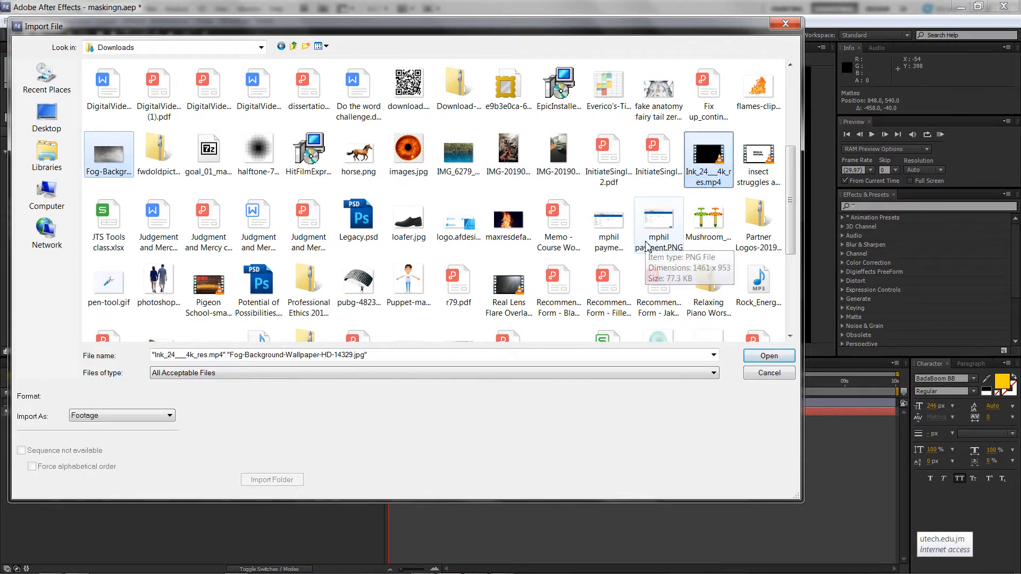
{"action": "left_click", "coordinate": [513, 306], "text": "ctrl"}
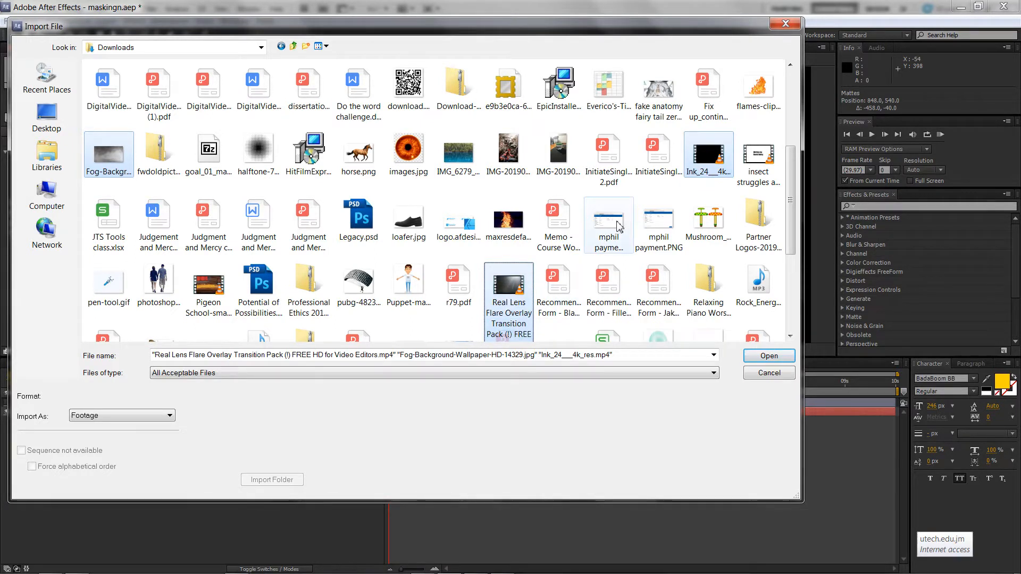
{"action": "left_click_drag", "start_coordinate": [792, 167], "coordinate": [805, 86]}
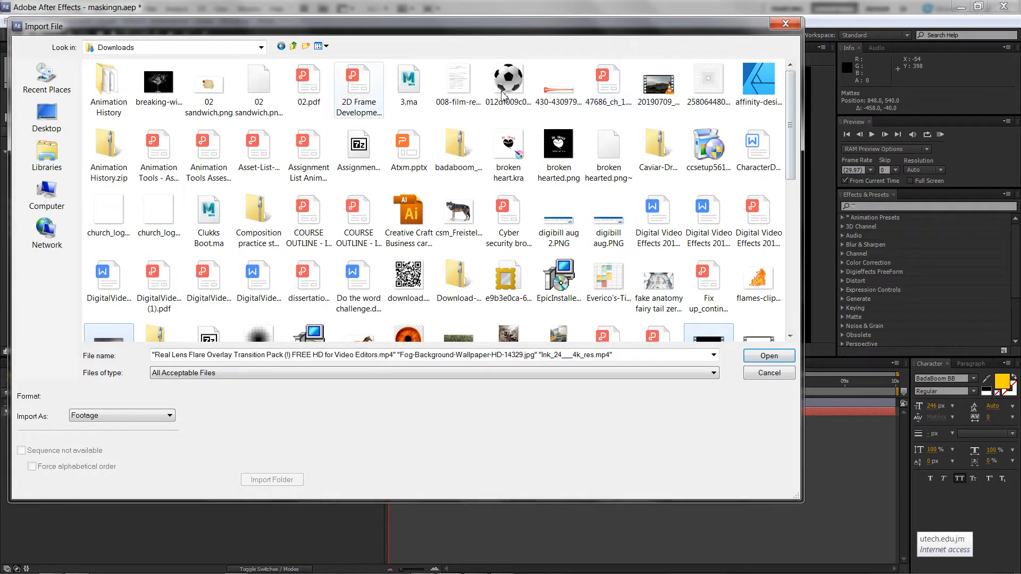
{"action": "left_click", "coordinate": [152, 106], "text": "ctrl"}
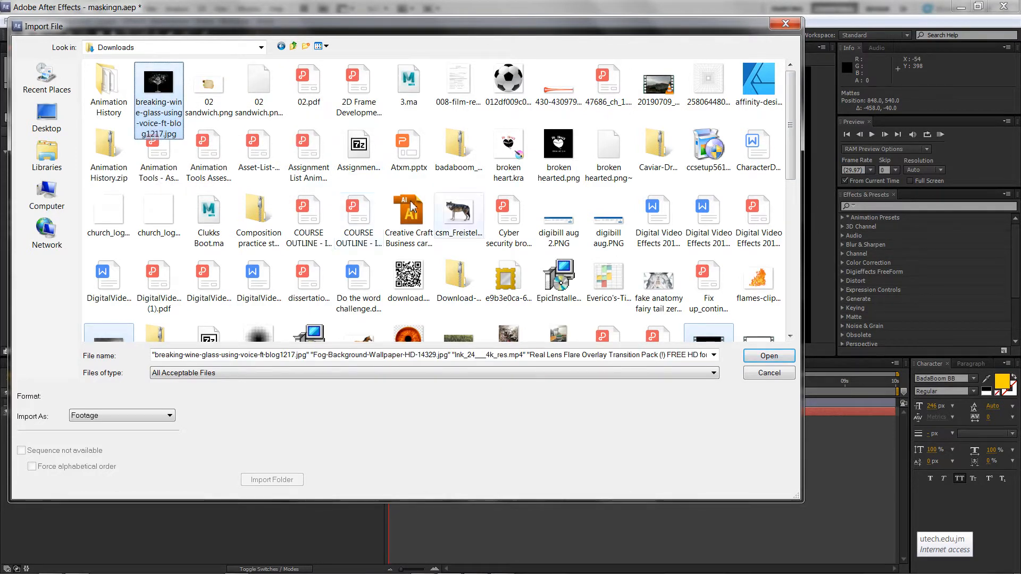
- Add download.png, pubg-48235.png and photoshop-cut-out-person_234601.png to the selection and import all the selected files
{"action": "scroll", "coordinate": [581, 203], "scroll_direction": "down", "scroll_amount": 3}
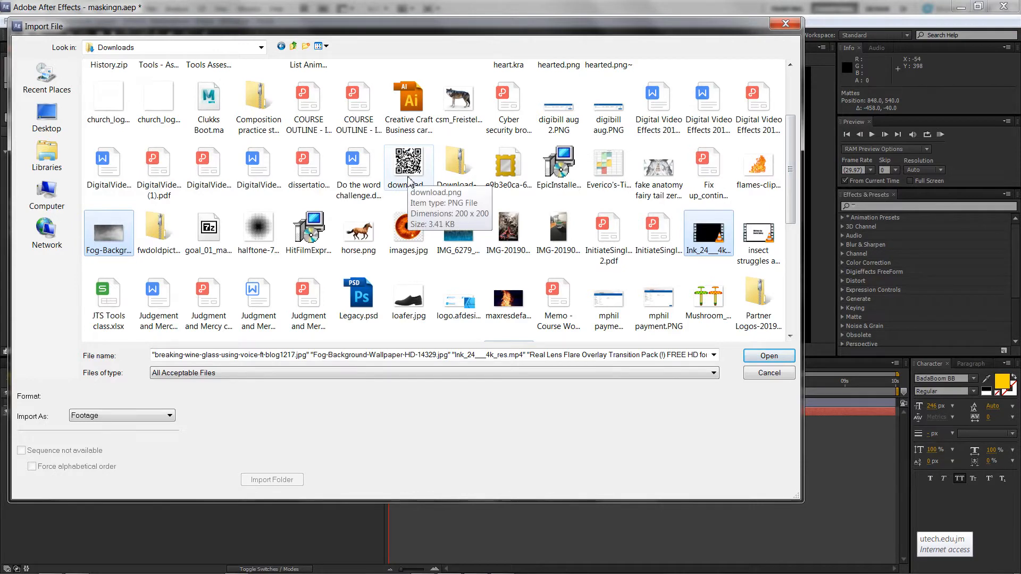
{"action": "left_click", "coordinate": [408, 167], "text": "ctrl"}
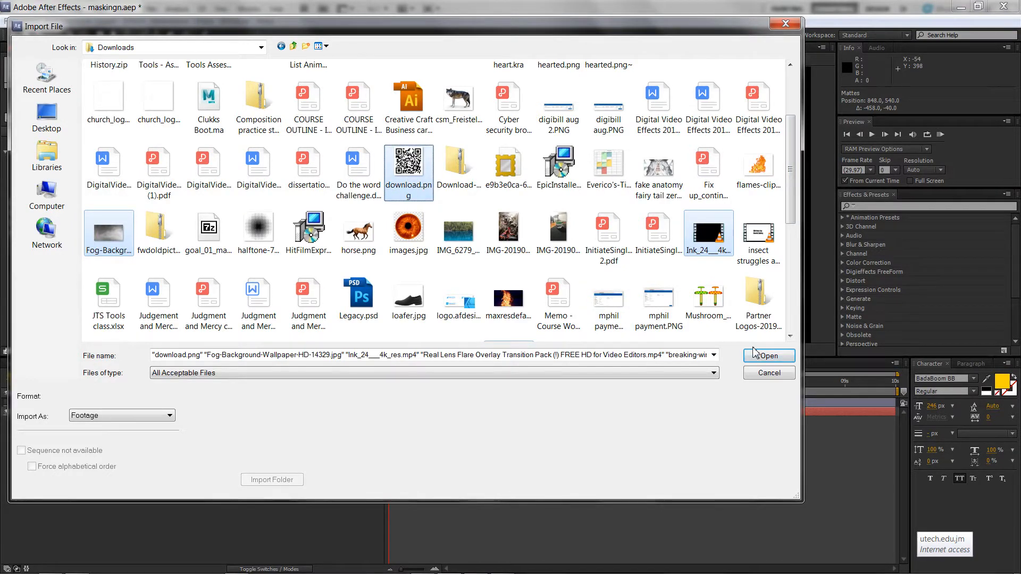
{"action": "left_click_drag", "start_coordinate": [791, 223], "coordinate": [786, 320]}
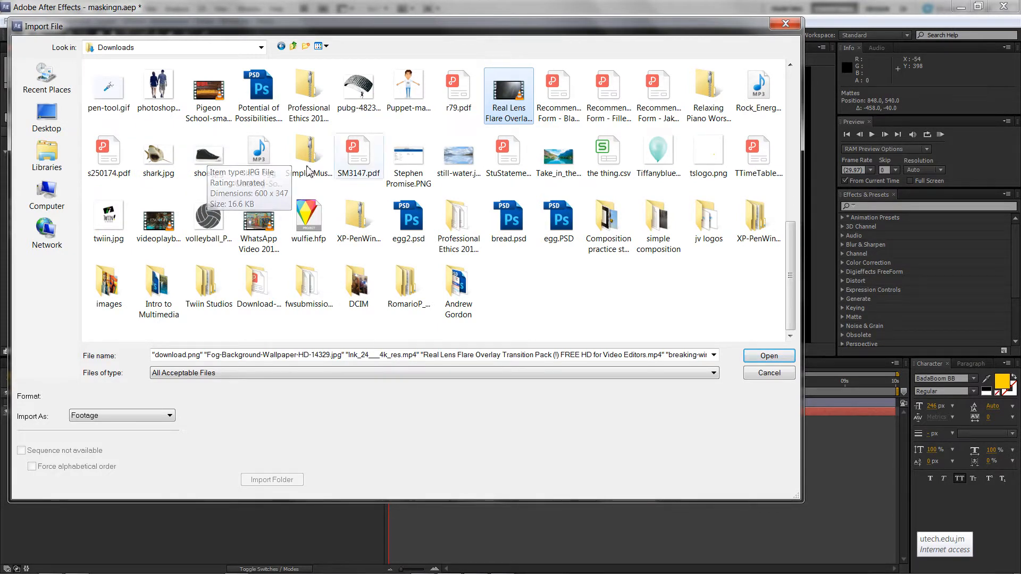
{"action": "left_click", "coordinate": [356, 91], "text": "ctrl"}
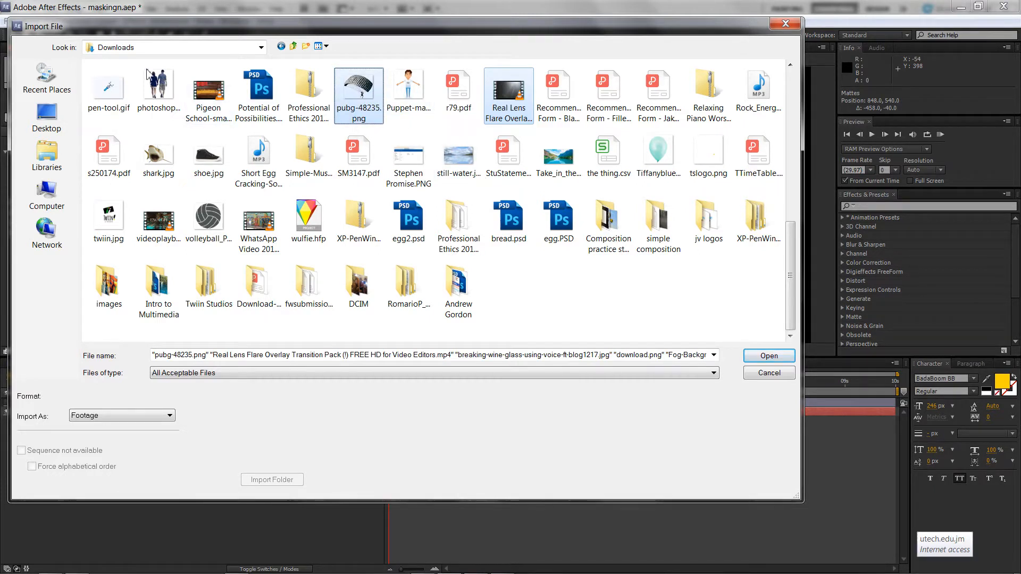
{"action": "left_click", "coordinate": [168, 100], "text": "ctrl"}
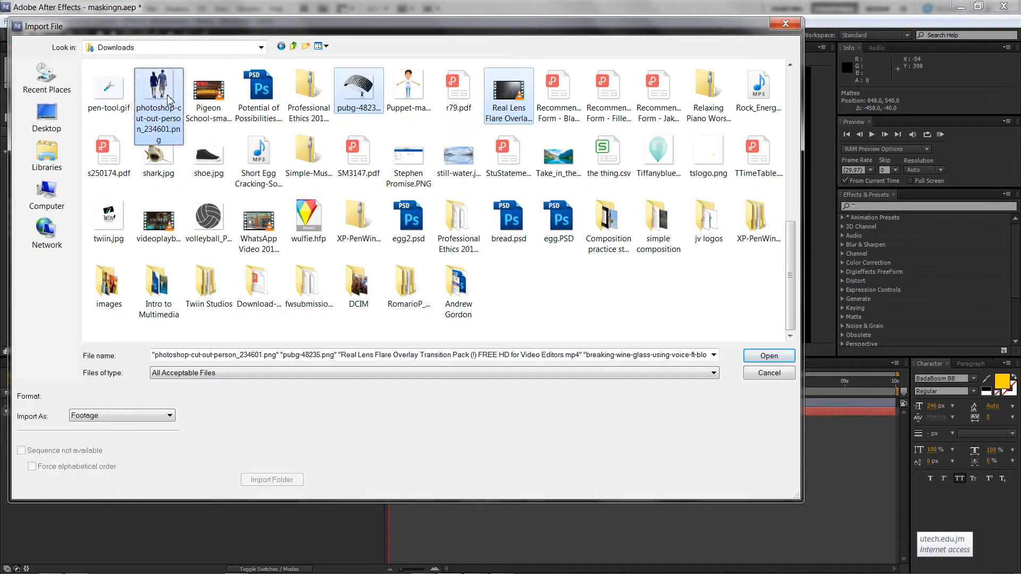
{"action": "left_click", "coordinate": [767, 356]}
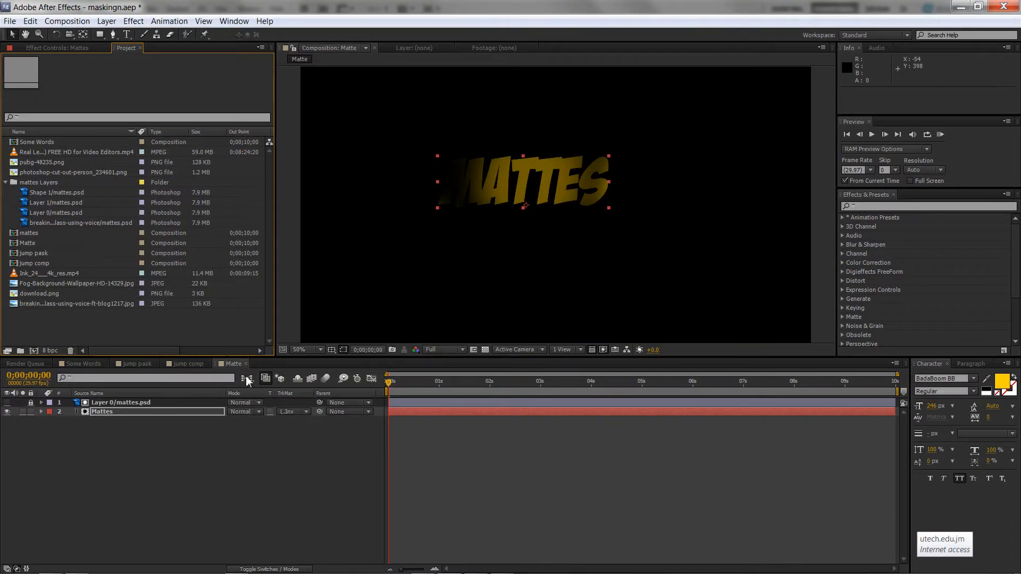
- Set the Mattes text's track matte to Luma Matte, then unlock and delete the Layer 0/mattes.psd layer
{"action": "left_click", "coordinate": [292, 412]}
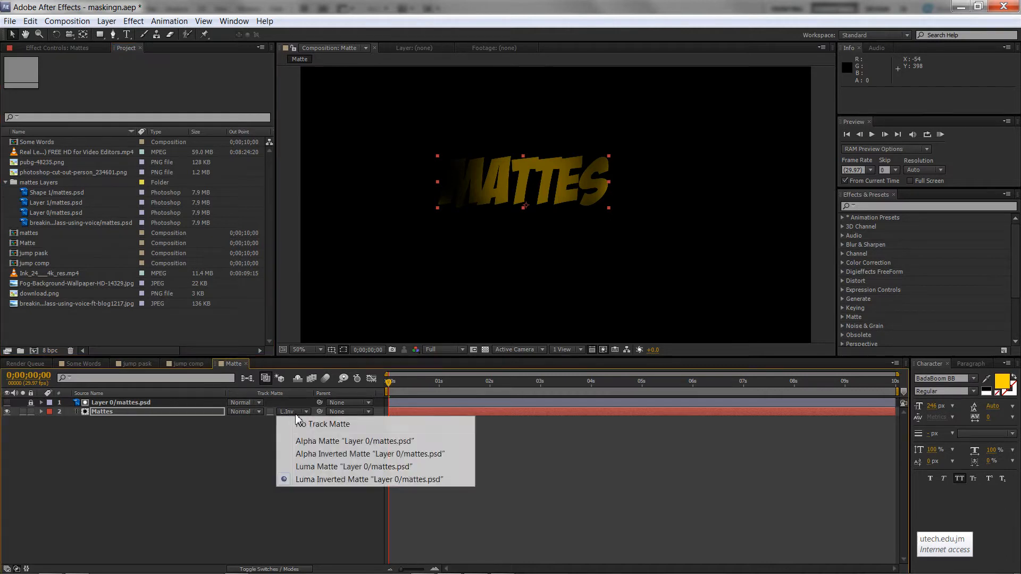
{"action": "left_click", "coordinate": [324, 468]}
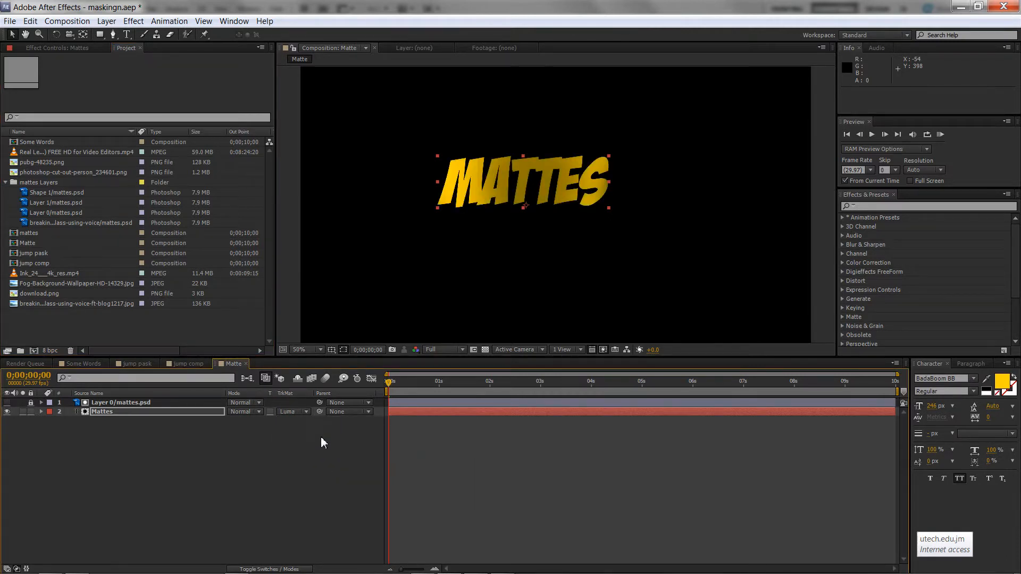
{"action": "left_click", "coordinate": [115, 403]}
{"action": "left_click", "coordinate": [31, 402]}
{"action": "left_click", "coordinate": [114, 402]}
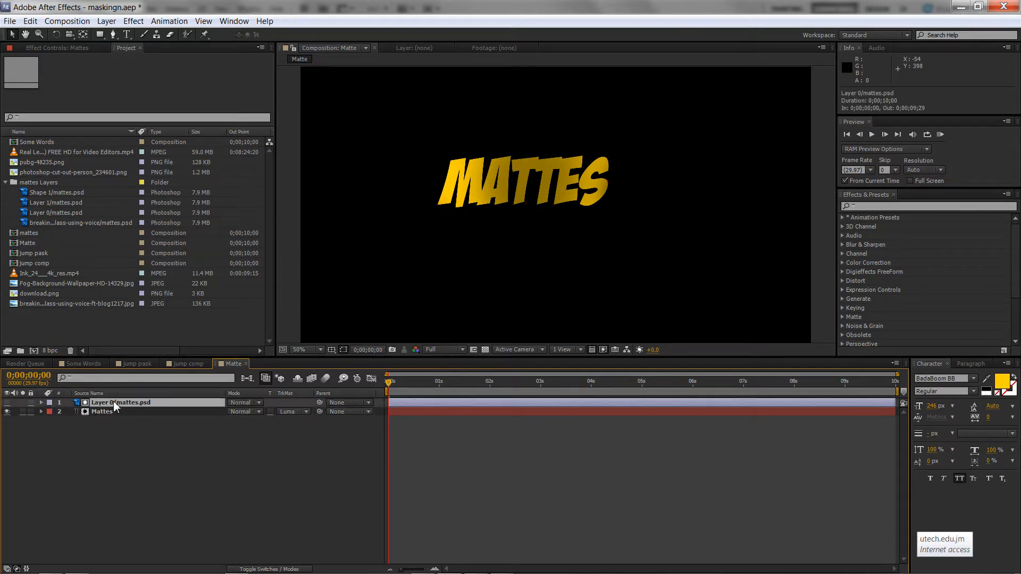
{"action": "key", "text": "Delete"}
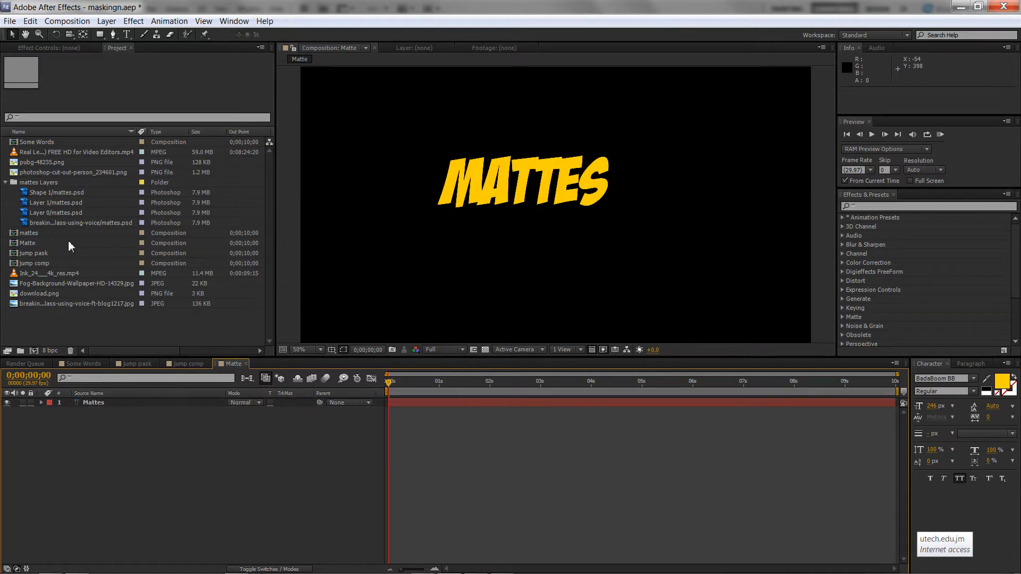
- Add Layer 1/mattes.psd from the mattes Layers folder above the Mattes text in the Matte composition
{"action": "left_click", "coordinate": [67, 212]}
{"action": "left_click", "coordinate": [69, 202]}
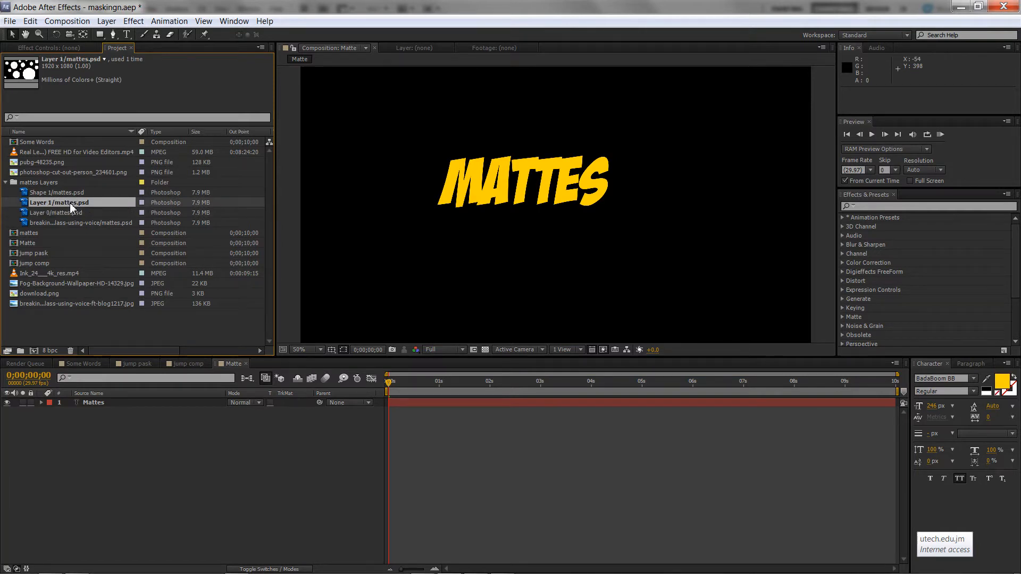
{"action": "left_click_drag", "start_coordinate": [69, 203], "coordinate": [114, 400]}
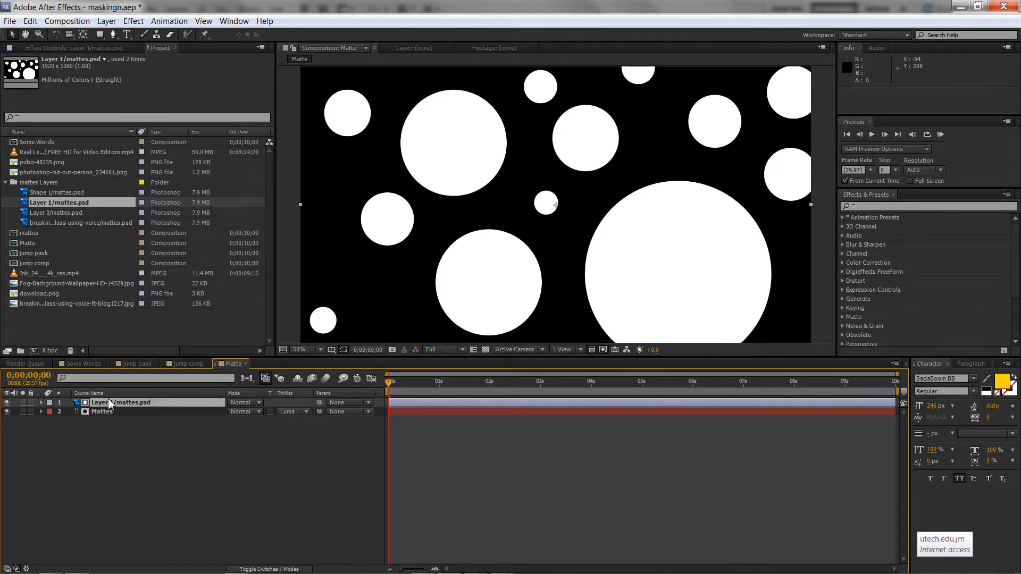
- Hide the Layer 1/mattes.psd layer and move the Mattes text across the white circles to about 882, 412
{"action": "left_click", "coordinate": [15, 405]}
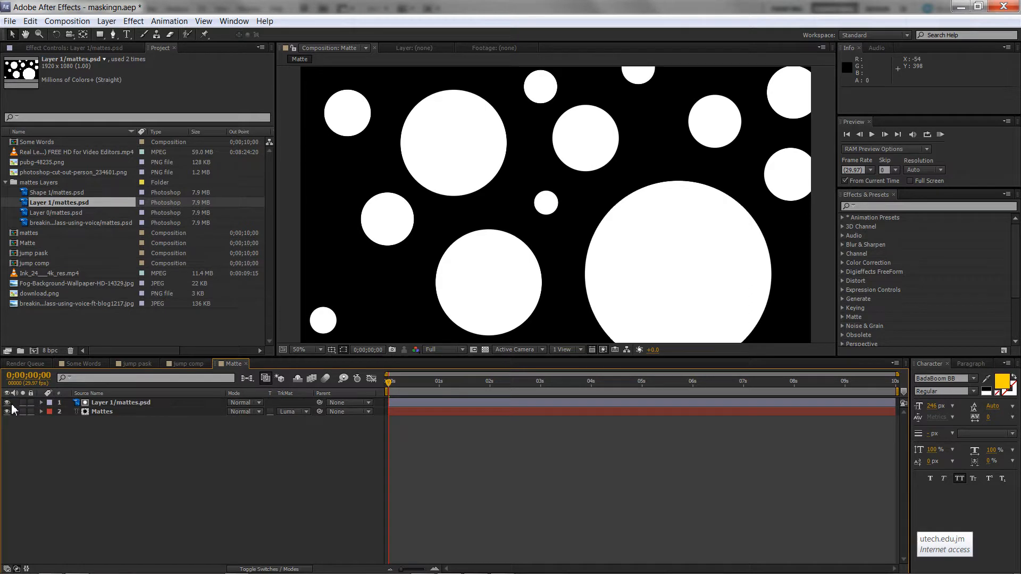
{"action": "left_click", "coordinate": [8, 410]}
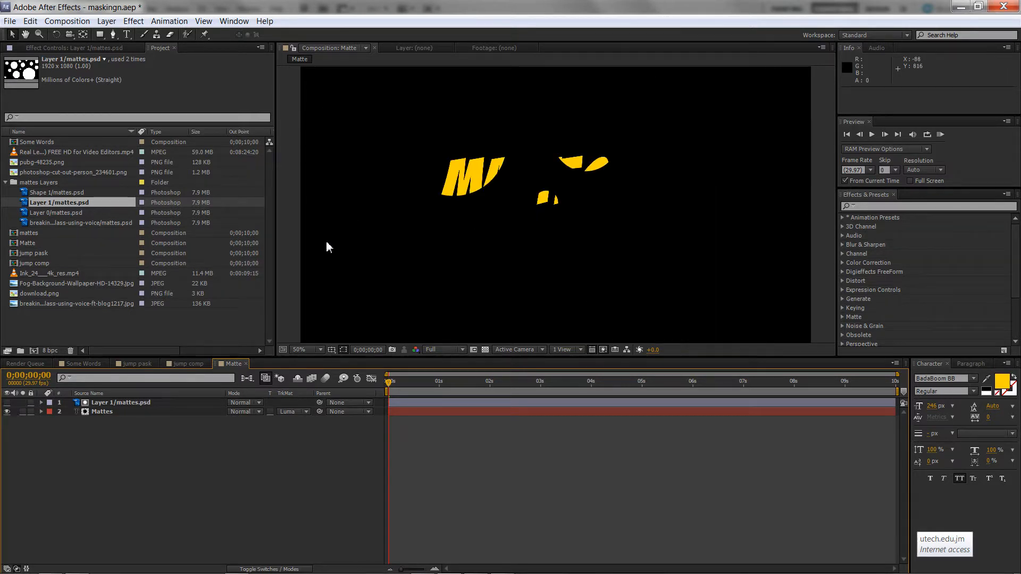
{"action": "left_click", "coordinate": [467, 181]}
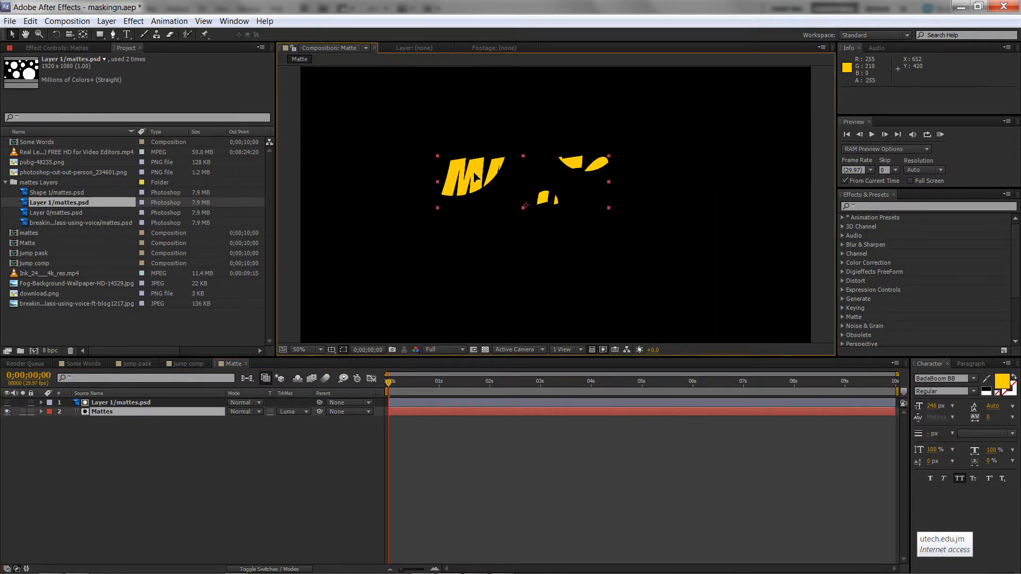
{"action": "left_click_drag", "start_coordinate": [475, 177], "coordinate": [484, 142]}
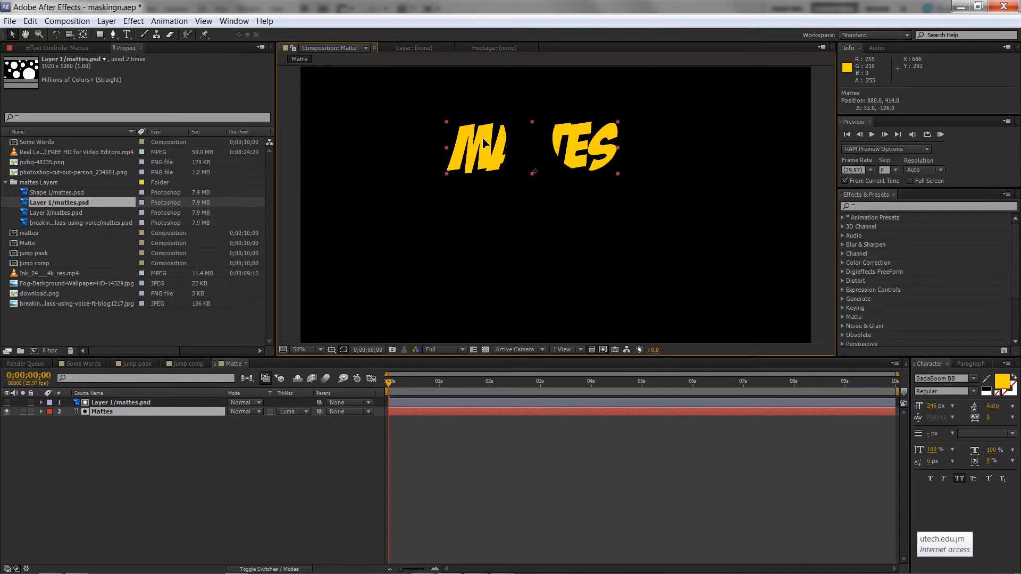
- Set the Mattes text's track matte to Luma Inverted Matte and move the text to about 1762, 824
{"action": "left_click", "coordinate": [295, 412]}
{"action": "left_click", "coordinate": [313, 478]}
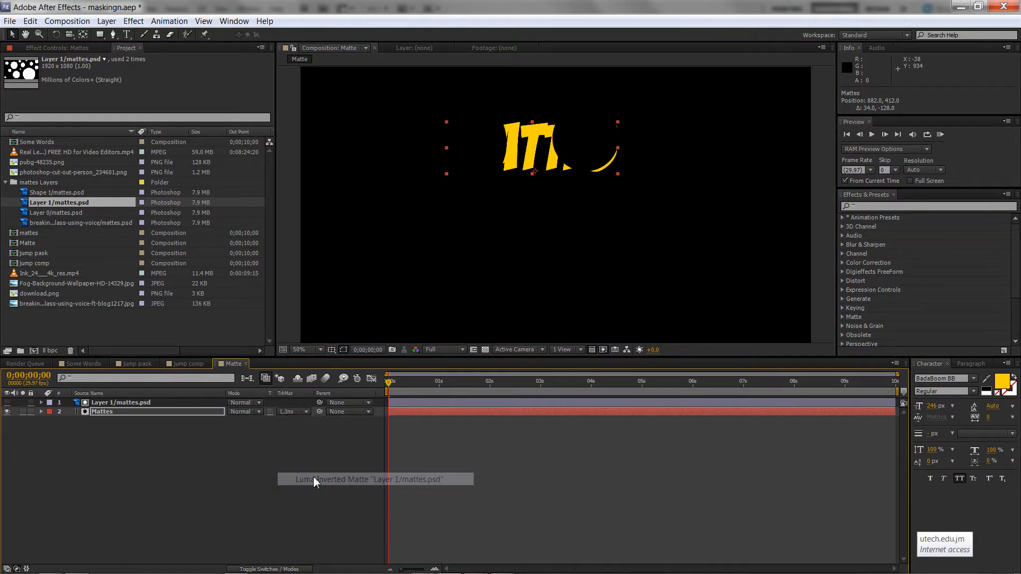
{"action": "left_click_drag", "start_coordinate": [531, 151], "coordinate": [764, 261]}
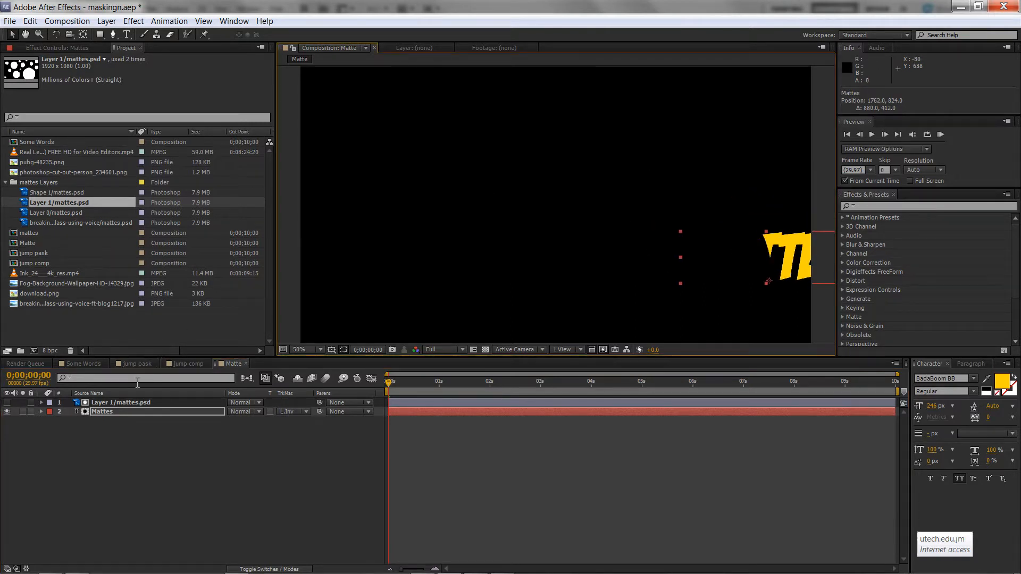
- Delete the Layer 1/mattes.psd layer and add Shape 1/mattes.psd above the Mattes text in its place
{"action": "left_click", "coordinate": [126, 403]}
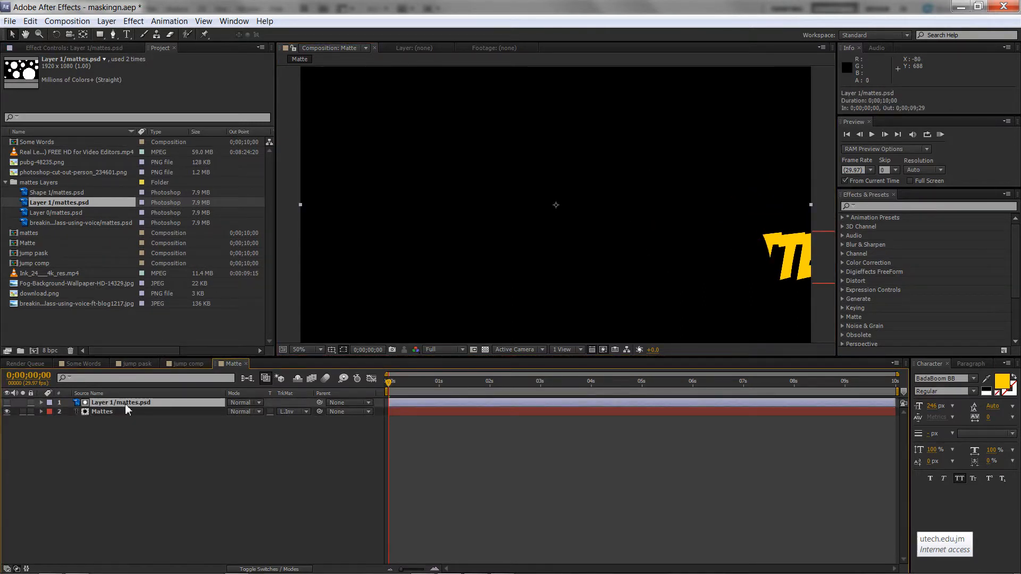
{"action": "key", "text": "Delete"}
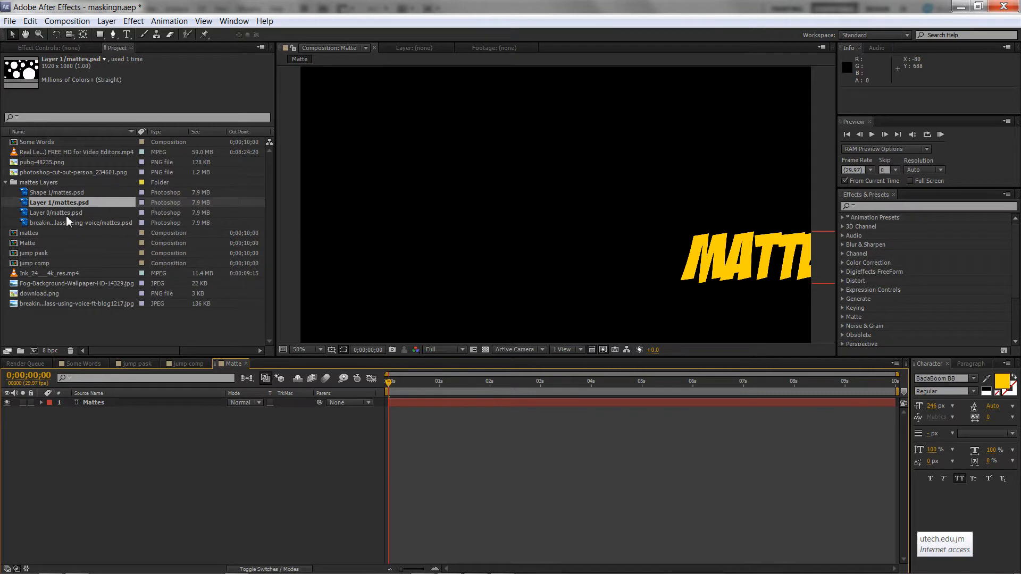
{"action": "left_click", "coordinate": [65, 193]}
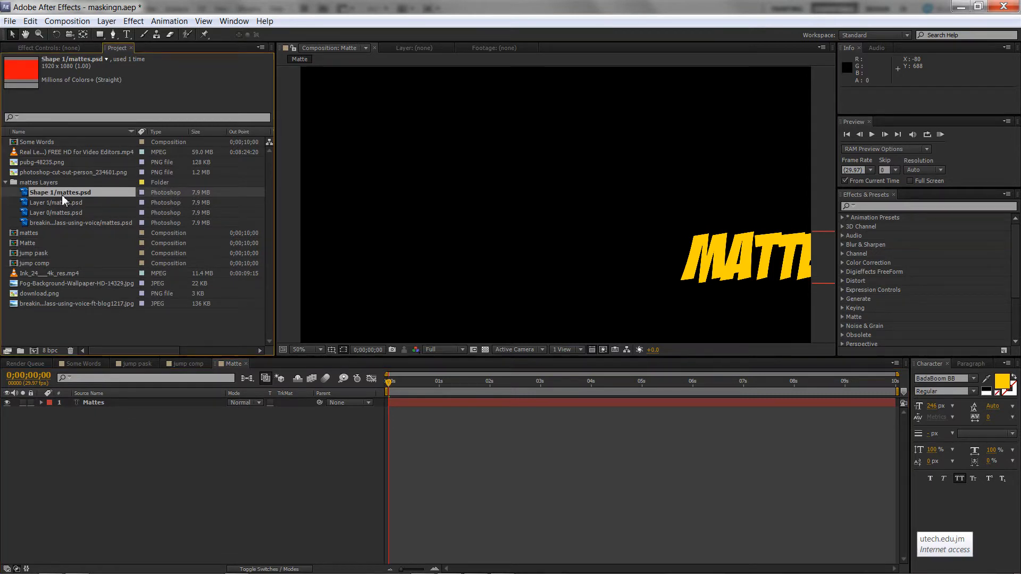
{"action": "left_click_drag", "start_coordinate": [62, 194], "coordinate": [118, 402]}
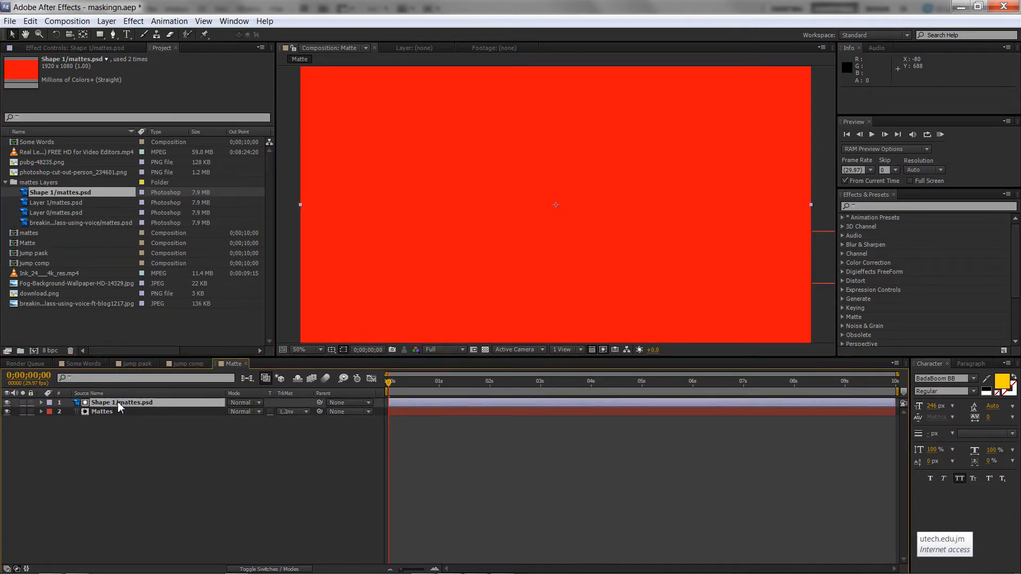
- Draw a closed eight-point zigzag W-shaped mask on the Shape 1/mattes.psd layer with the Pen tool
{"action": "left_click", "coordinate": [114, 35]}
{"action": "left_click", "coordinate": [343, 146]}
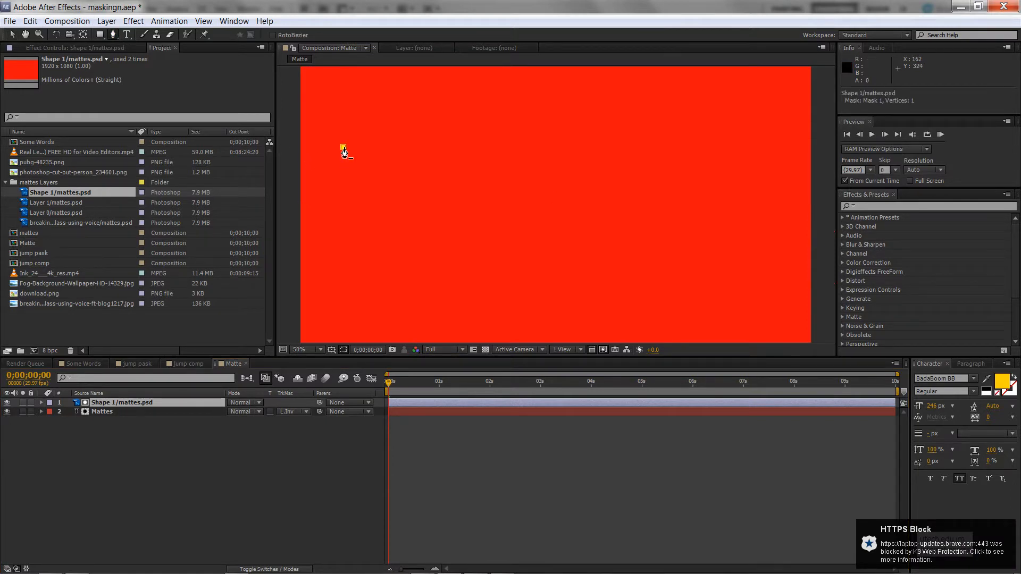
{"action": "left_click", "coordinate": [483, 298]}
{"action": "left_click", "coordinate": [522, 141]}
{"action": "left_click", "coordinate": [620, 263]}
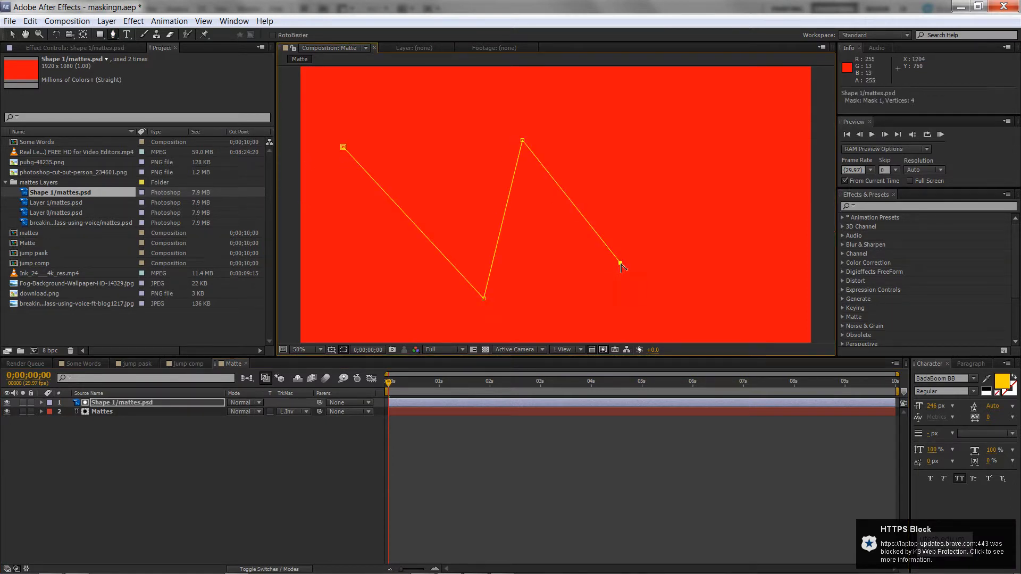
{"action": "left_click", "coordinate": [721, 131]}
{"action": "left_click", "coordinate": [599, 200]}
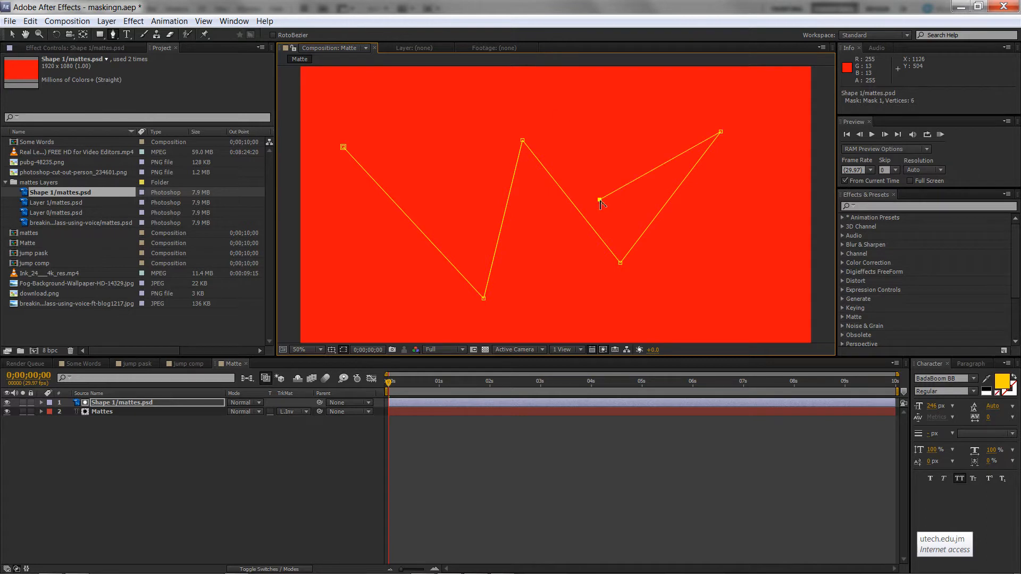
{"action": "left_click", "coordinate": [521, 91]}
{"action": "left_click", "coordinate": [462, 203]}
{"action": "left_click", "coordinate": [343, 149]}
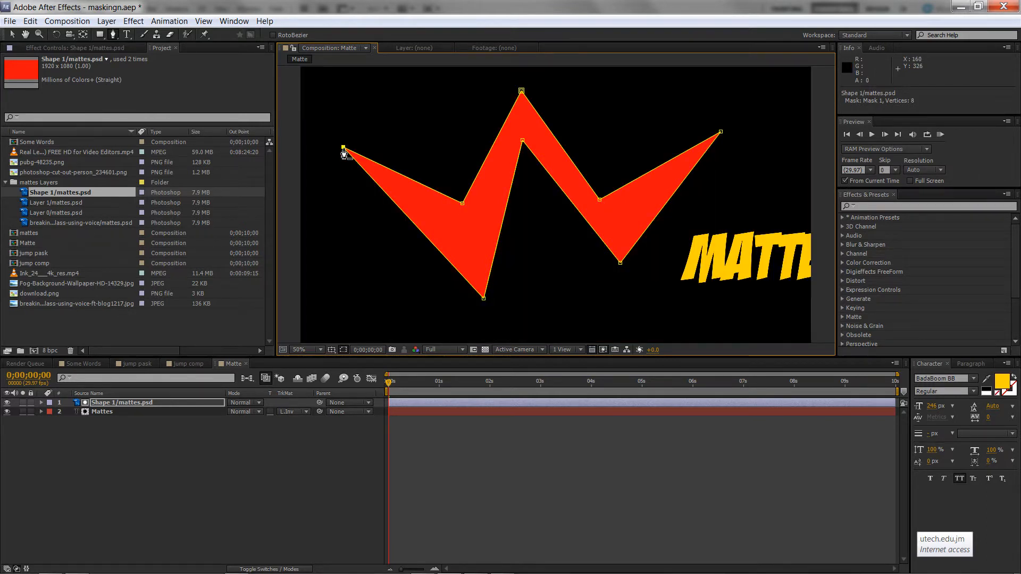
{"action": "key", "text": "v"}
{"action": "left_click", "coordinate": [194, 324]}
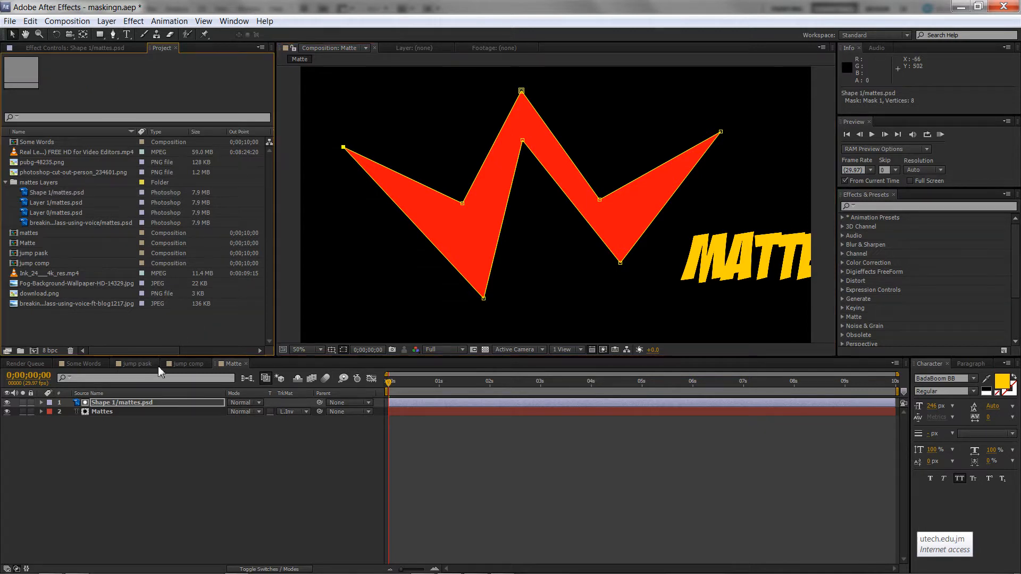
- Set the Mattes text's track matte to Luma Matte "Shape 1/mattes.psd" and hide the Shape 1/mattes.psd layer
{"action": "left_click", "coordinate": [292, 412]}
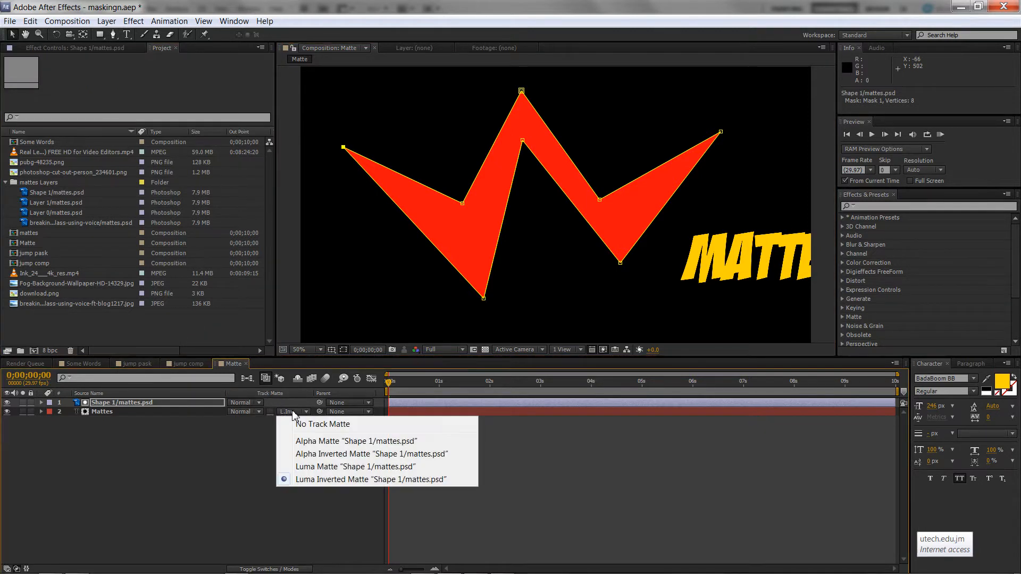
{"action": "left_click", "coordinate": [217, 422]}
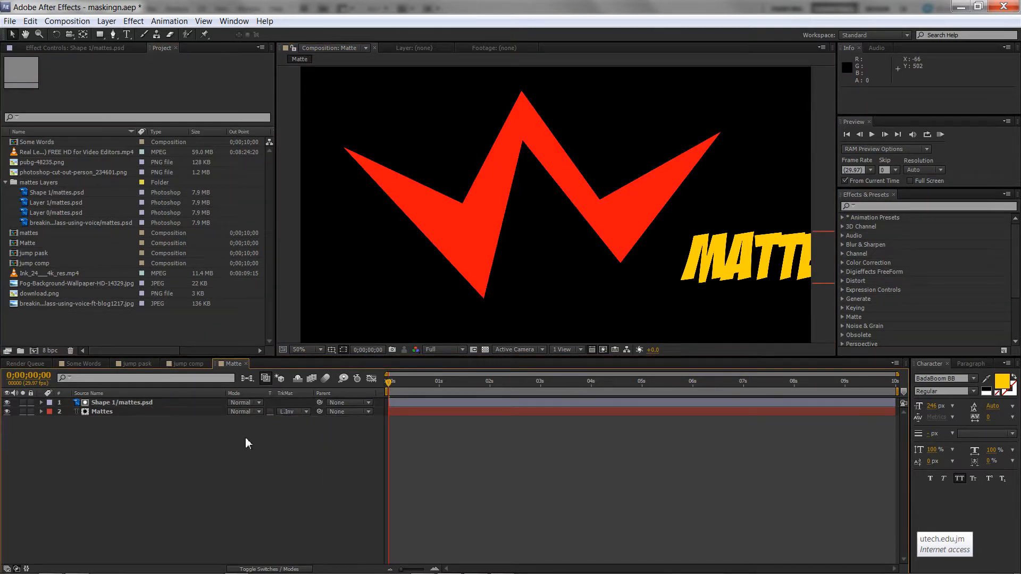
{"action": "left_click", "coordinate": [295, 411]}
{"action": "left_click", "coordinate": [310, 468]}
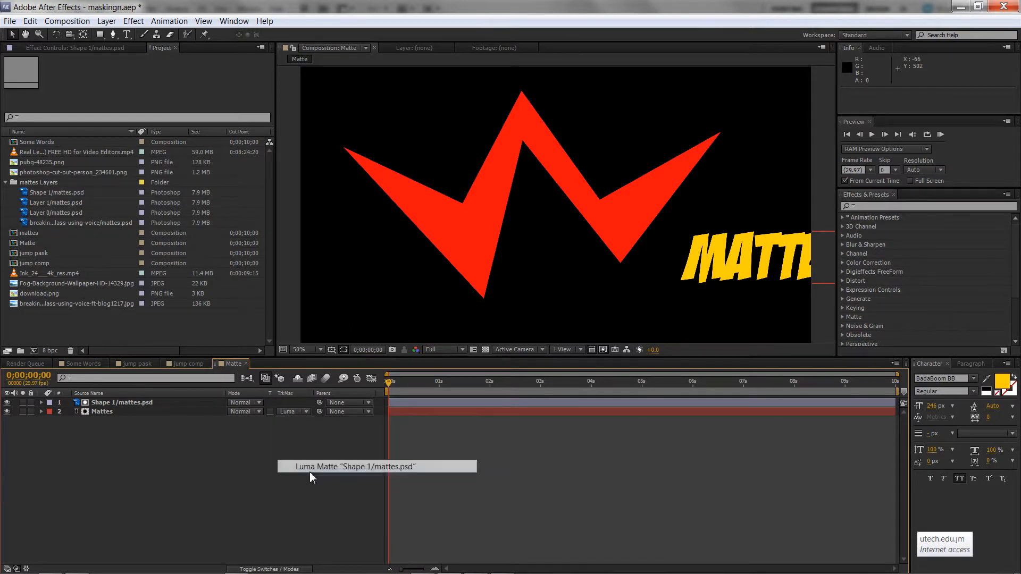
{"action": "left_click", "coordinate": [7, 403]}
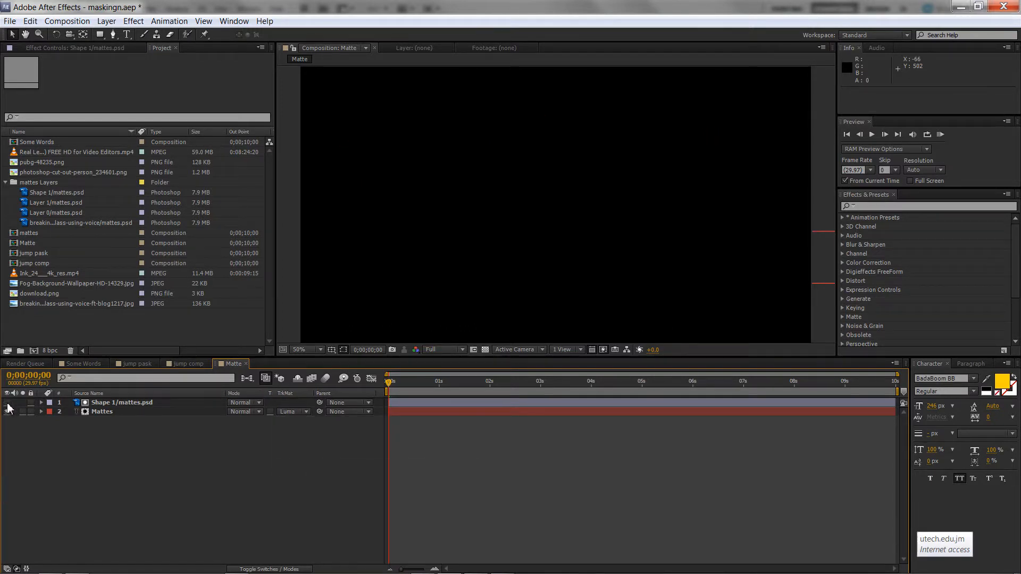
- Move the Mattes text onto the masked shape's area at about 858, 386 and check its opacity against the transparency grid
{"action": "left_click_drag", "start_coordinate": [817, 270], "coordinate": [576, 154]}
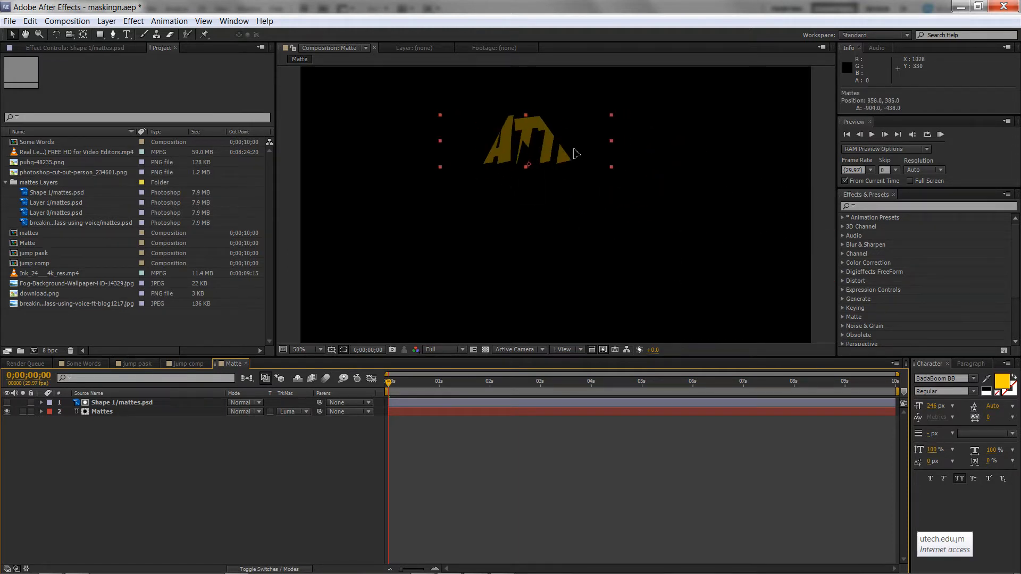
{"action": "left_click_drag", "start_coordinate": [576, 155], "coordinate": [574, 155]}
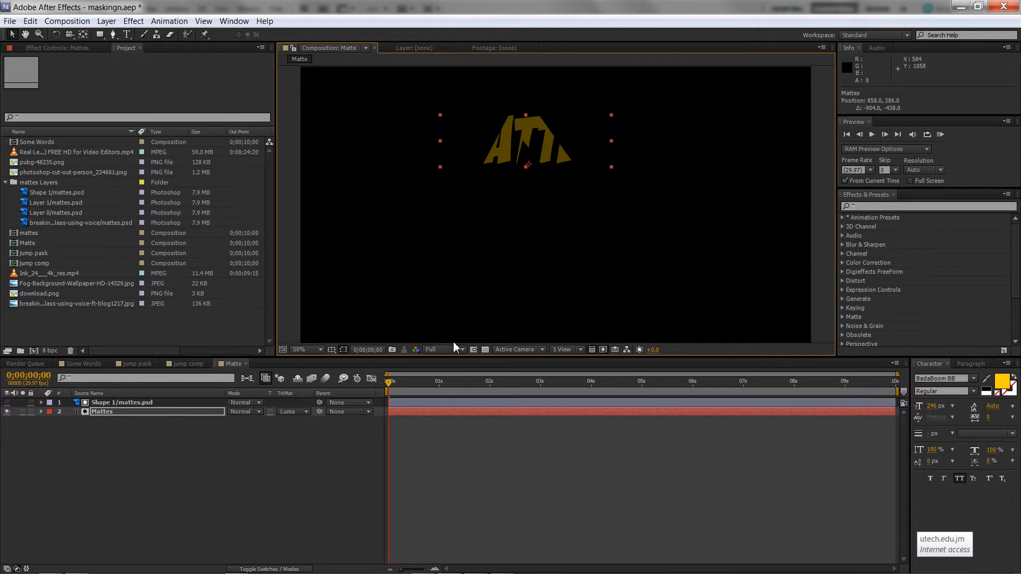
{"action": "left_click", "coordinate": [485, 351]}
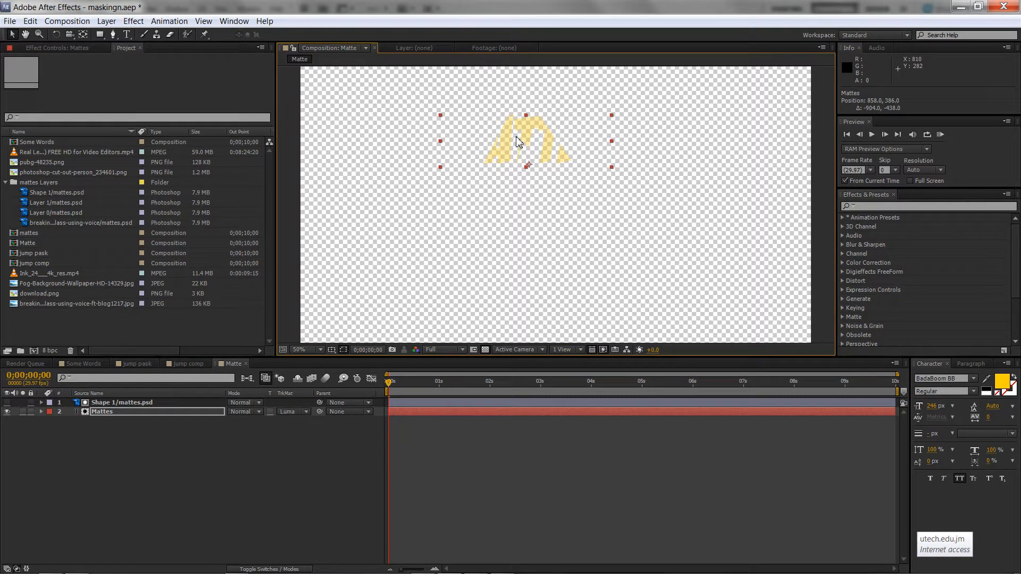
{"action": "left_click", "coordinate": [485, 350]}
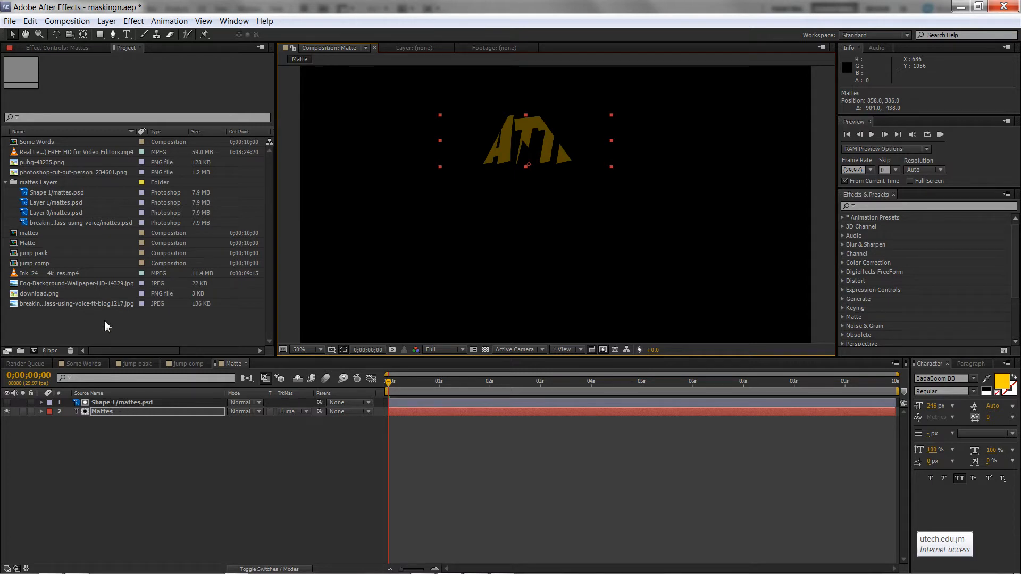
- Open the Real Lens Flare Overlay Transition Pack footage and scrub through it to examine its light and dark areas
{"action": "left_click", "coordinate": [67, 152]}
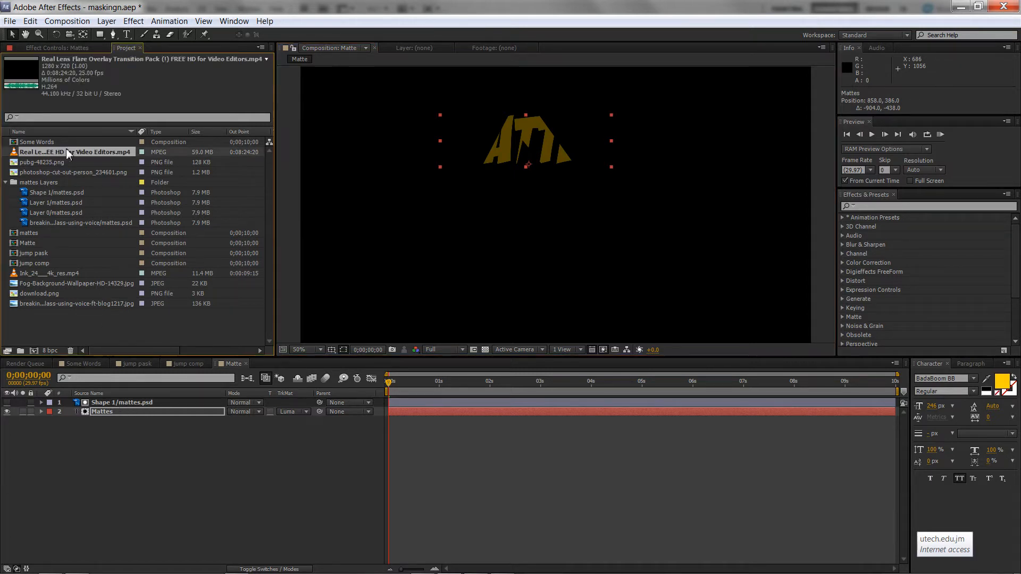
{"action": "double_click", "coordinate": [69, 152]}
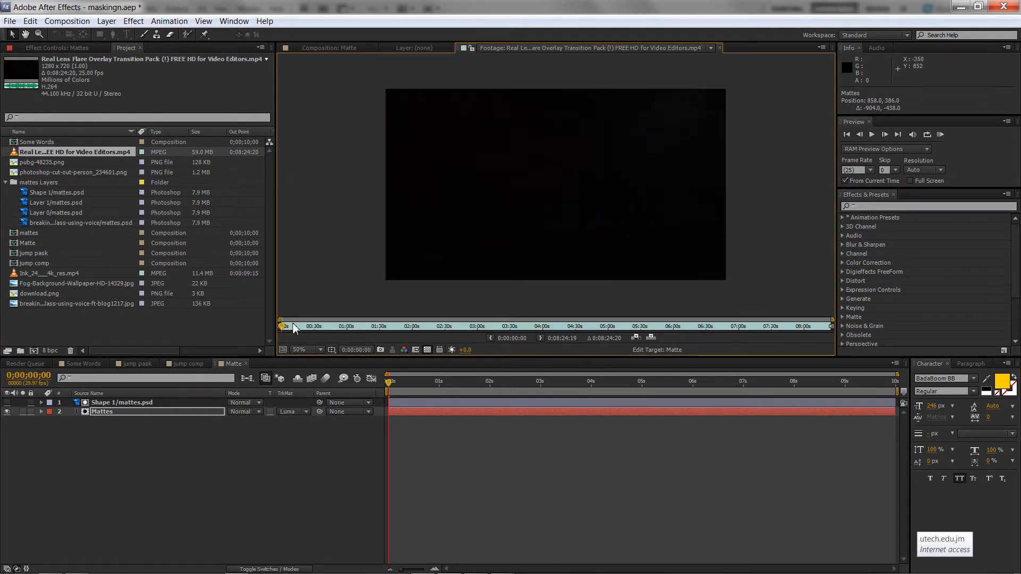
{"action": "left_click_drag", "start_coordinate": [283, 328], "coordinate": [317, 328]}
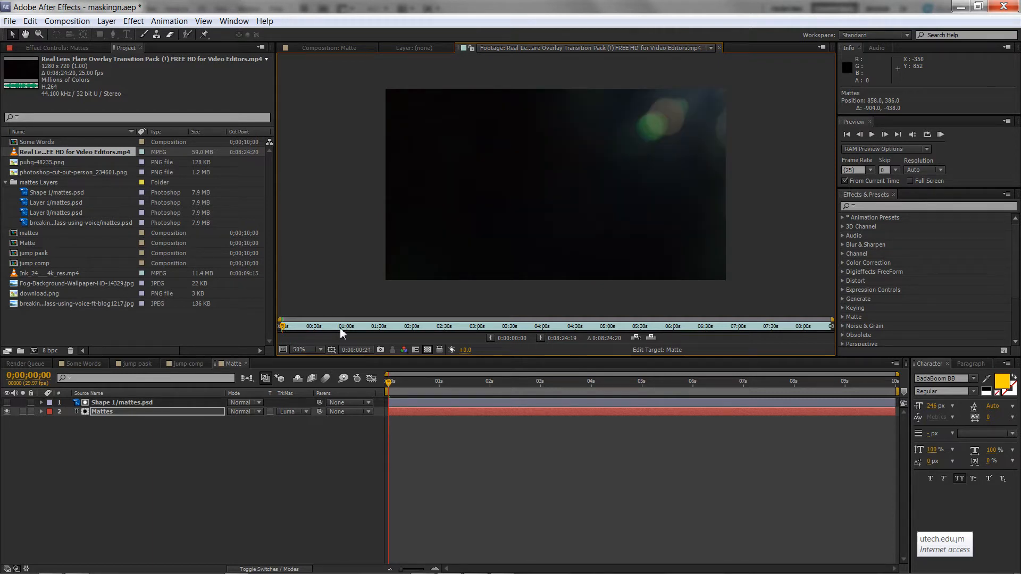
{"action": "left_click", "coordinate": [367, 327]}
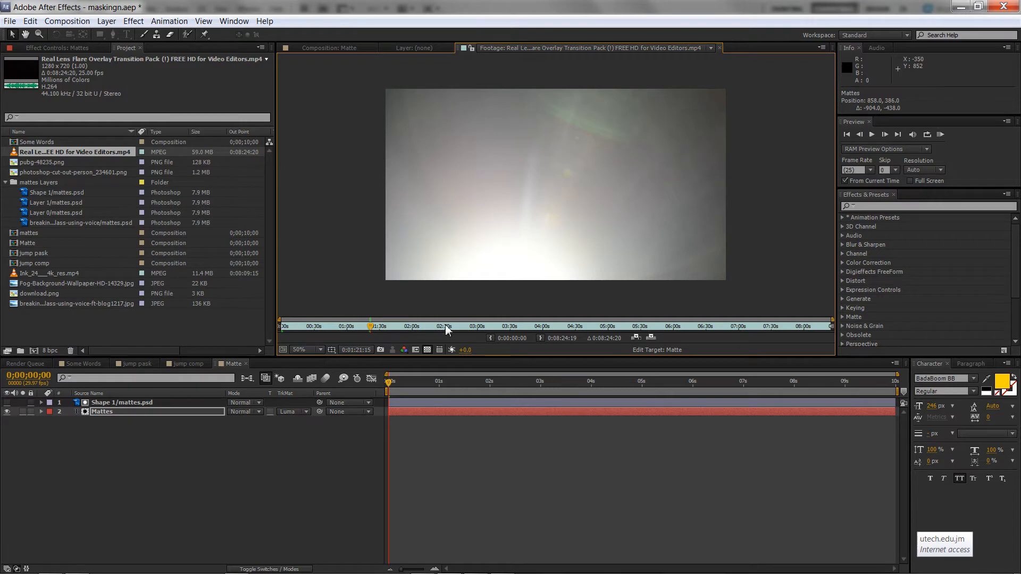
{"action": "left_click", "coordinate": [491, 327]}
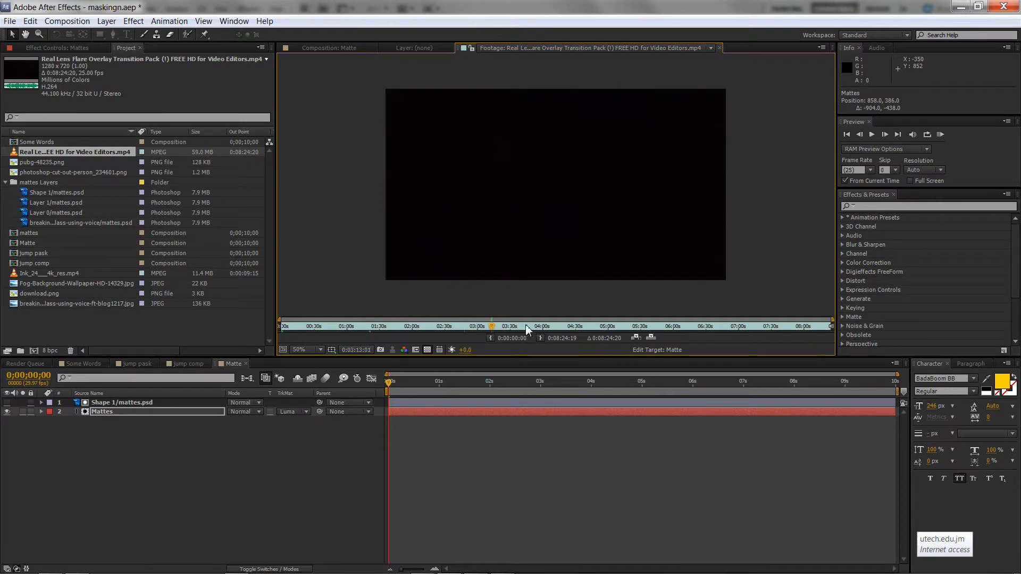
{"action": "left_click", "coordinate": [584, 325]}
- Delete the Shape 1/mattes.psd layer from the Matte composition
{"action": "left_click", "coordinate": [120, 402]}
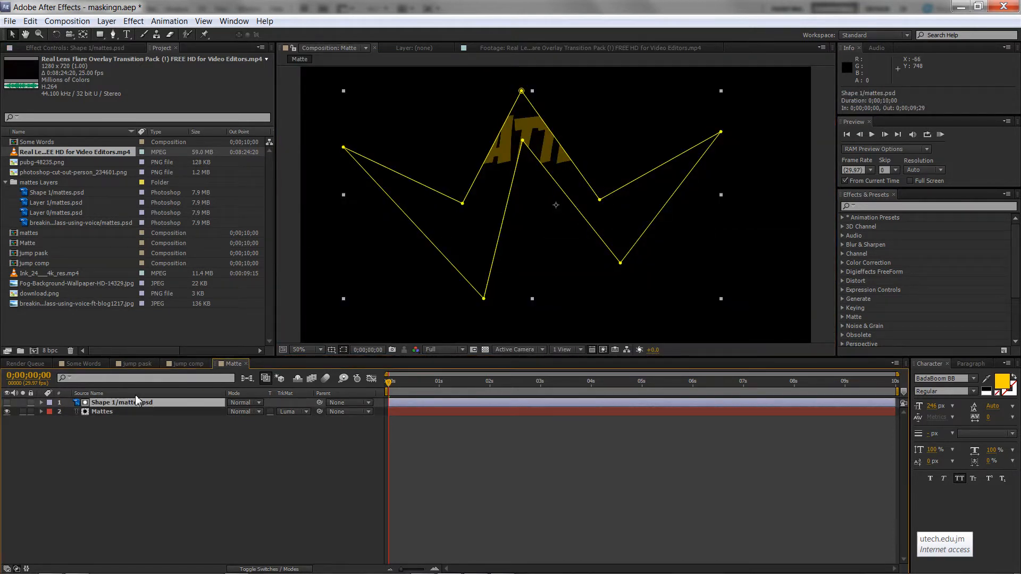
{"action": "key", "text": "Delete"}
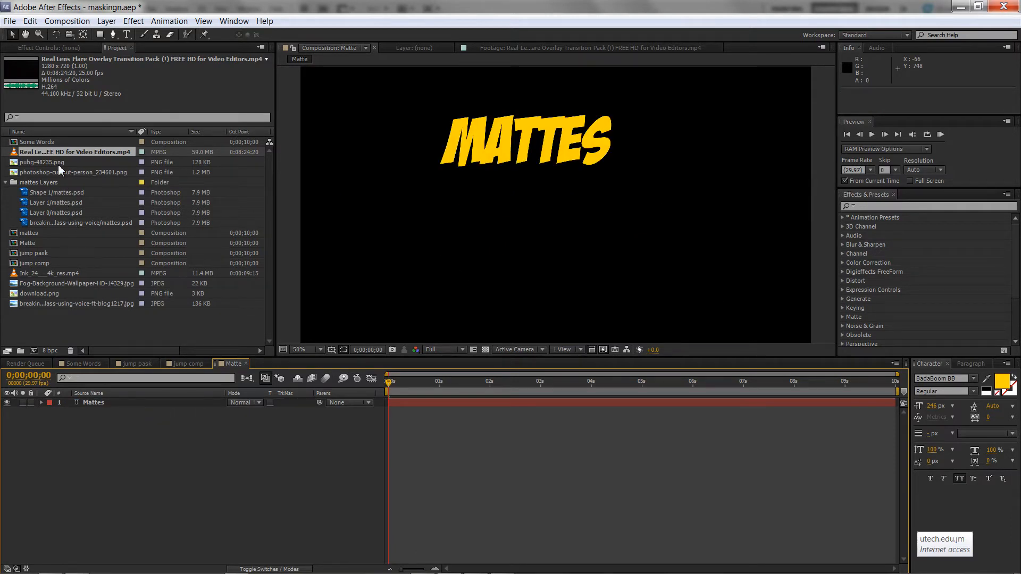
- Open the Ink_24___4k_res.mp4 footage and scrub through it to examine how the black ink spreads over the white
{"action": "double_click", "coordinate": [48, 269]}
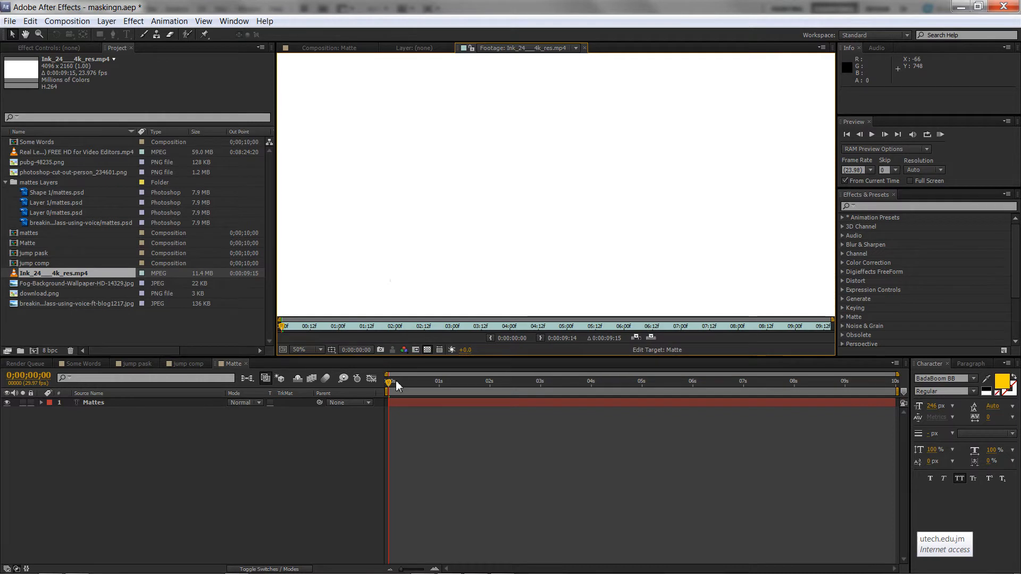
{"action": "left_click", "coordinate": [387, 388]}
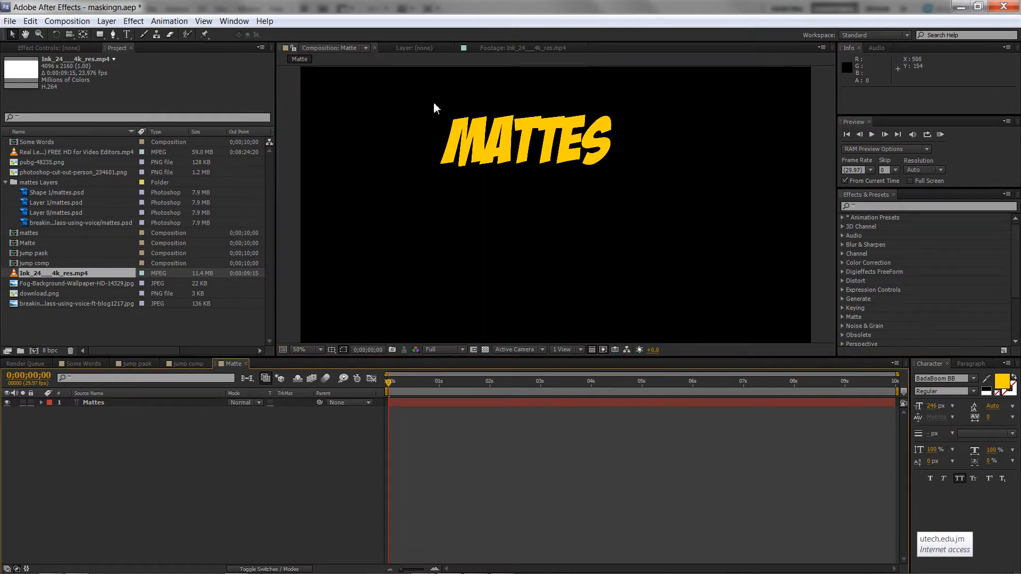
{"action": "left_click", "coordinate": [491, 51]}
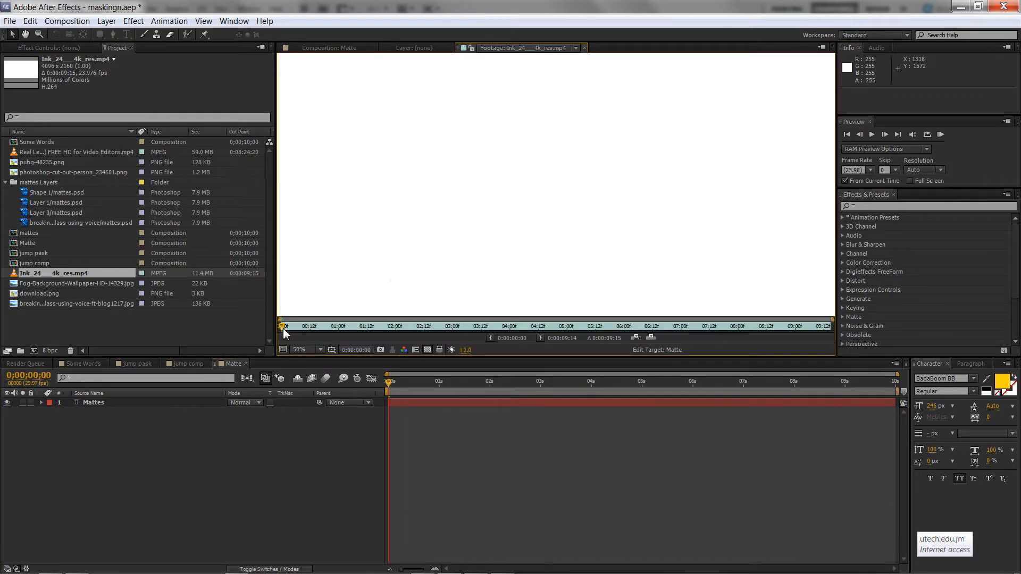
{"action": "left_click_drag", "start_coordinate": [291, 327], "coordinate": [408, 325]}
{"action": "scroll", "coordinate": [474, 238], "scroll_direction": "down", "scroll_amount": 3}
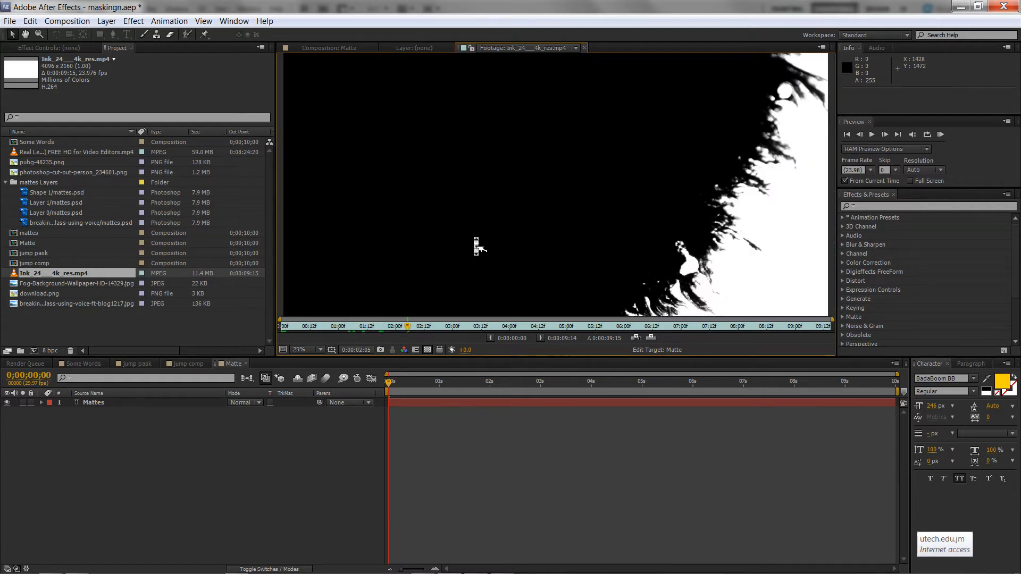
{"action": "scroll", "coordinate": [476, 246], "scroll_direction": "up", "scroll_amount": 1}
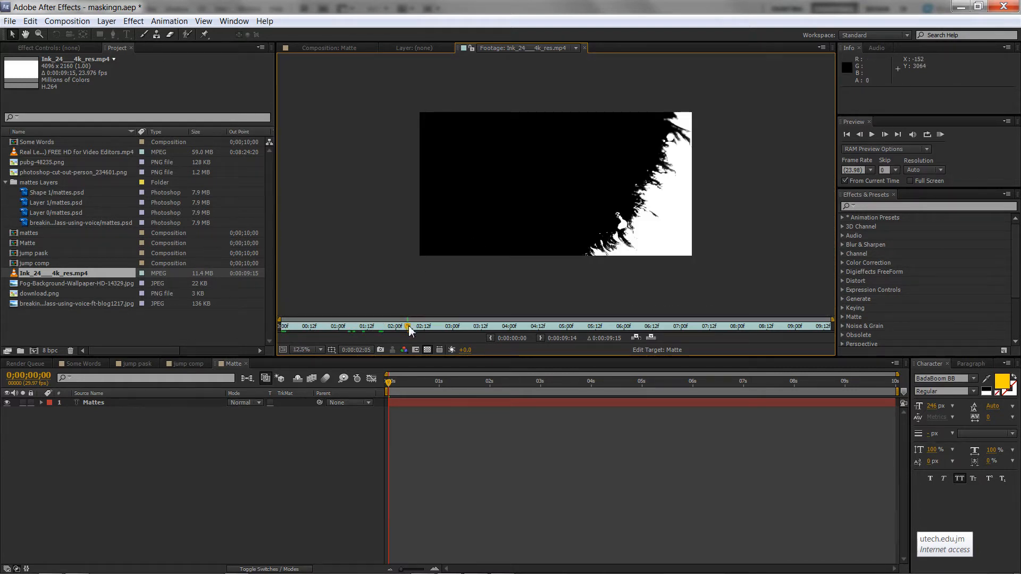
{"action": "left_click_drag", "start_coordinate": [424, 327], "coordinate": [480, 324]}
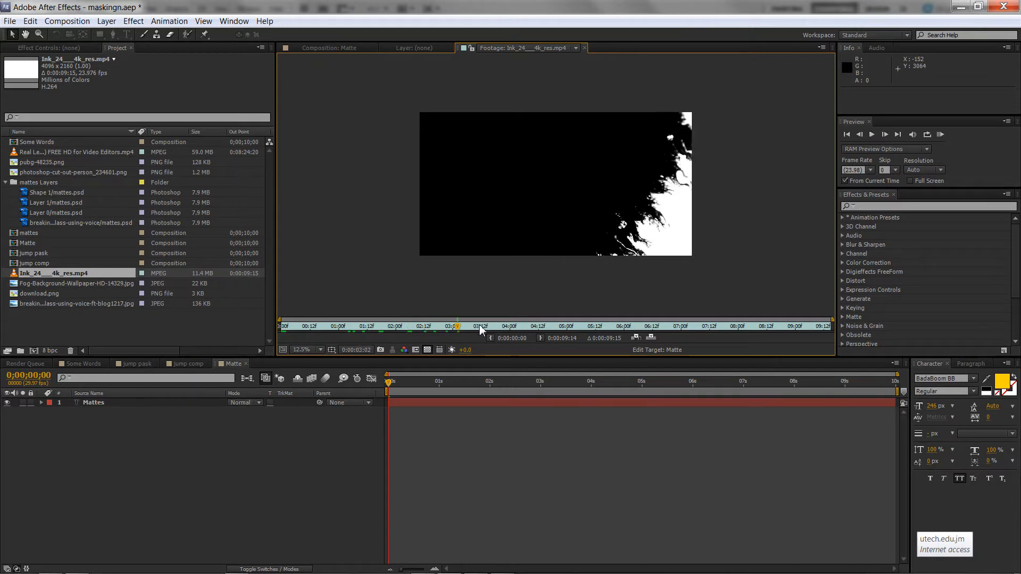
{"action": "left_click", "coordinate": [349, 325]}
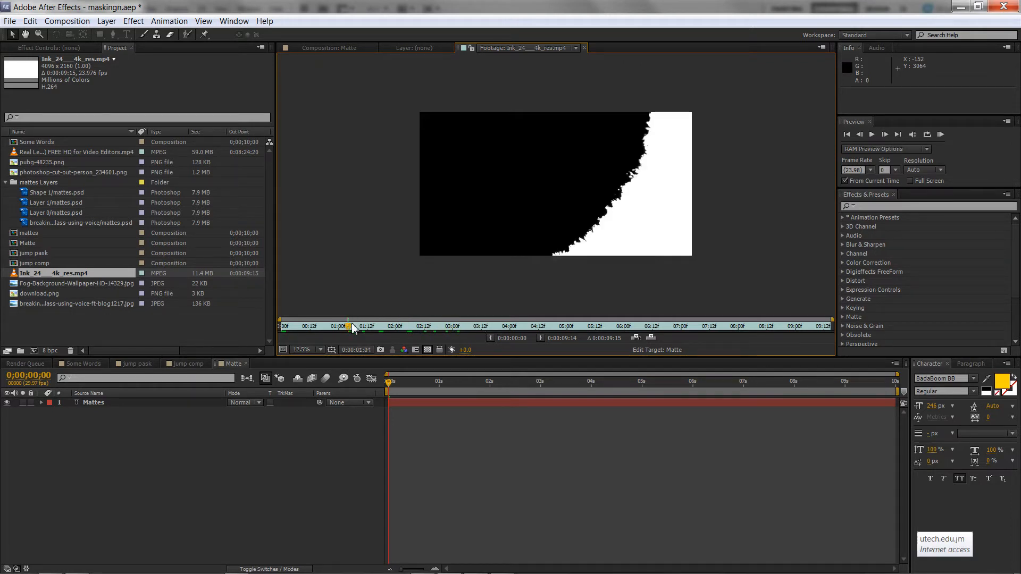
{"action": "left_click_drag", "start_coordinate": [343, 323], "coordinate": [287, 316]}
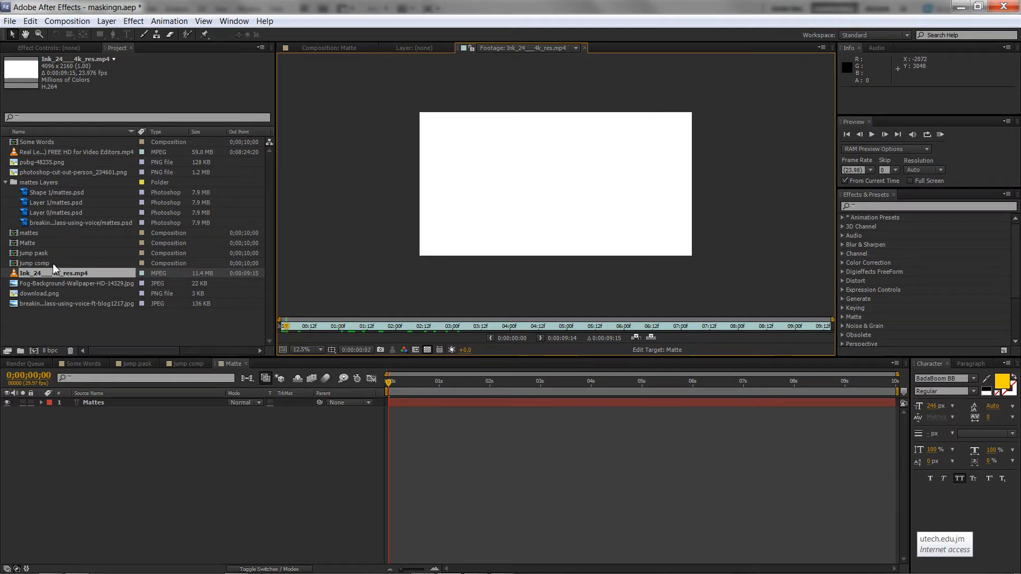
- Add Ink_24___4k_res.mp4 above the Mattes text in the Matte composition and set the preview resolution to Third
{"action": "left_click_drag", "start_coordinate": [53, 270], "coordinate": [111, 400]}
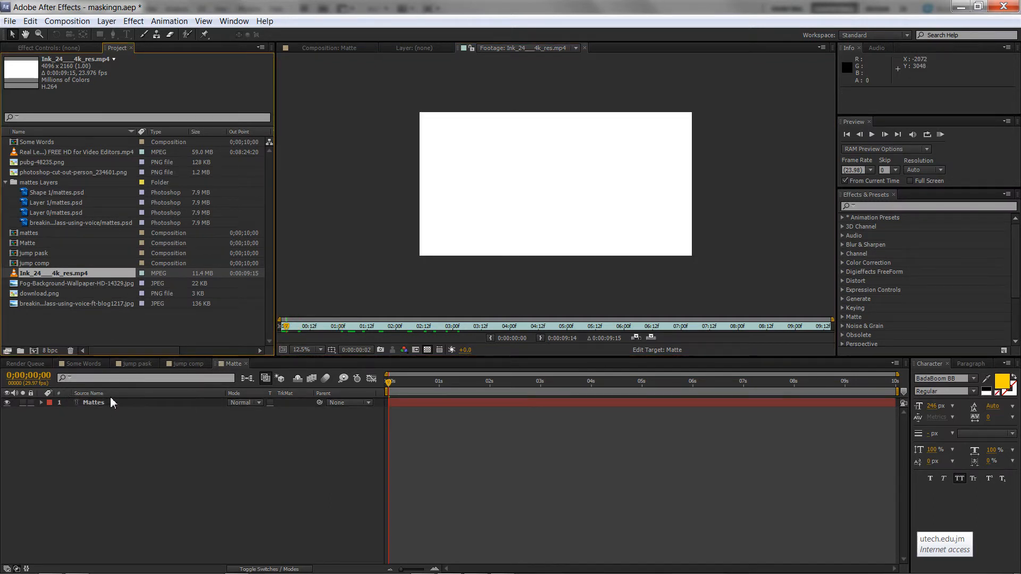
{"action": "left_click_drag", "start_coordinate": [44, 274], "coordinate": [103, 401]}
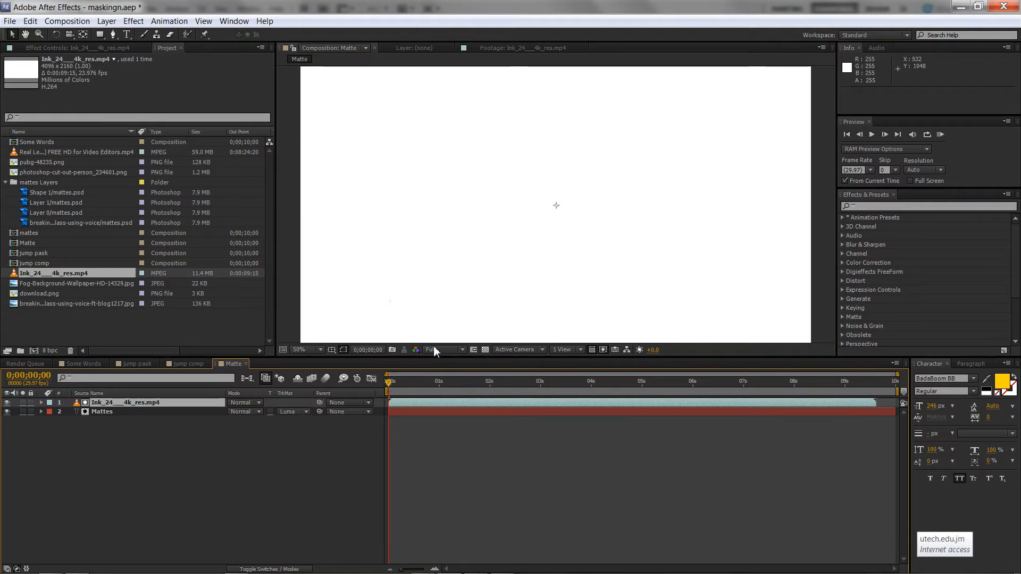
{"action": "left_click", "coordinate": [451, 351]}
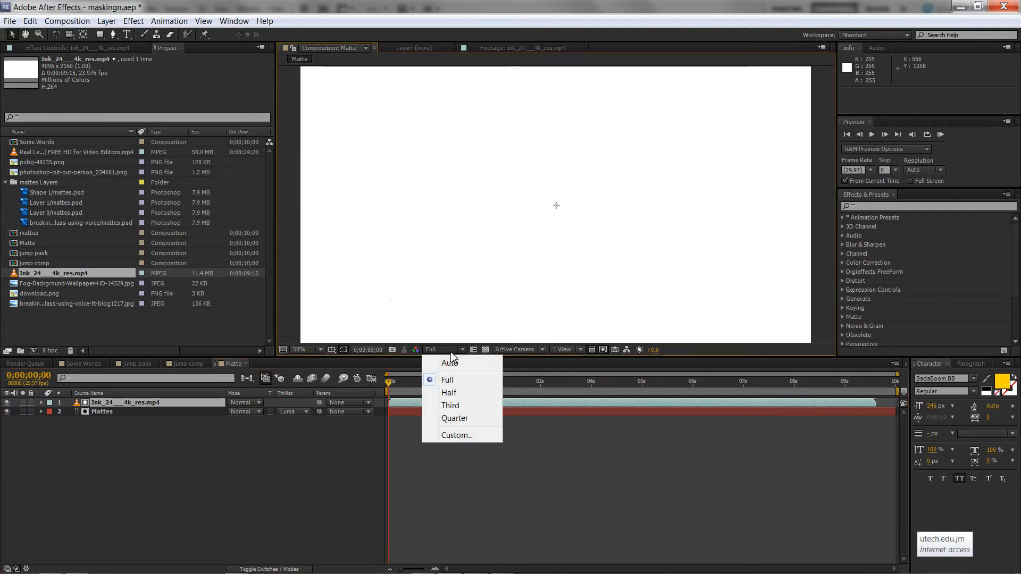
{"action": "left_click", "coordinate": [450, 405]}
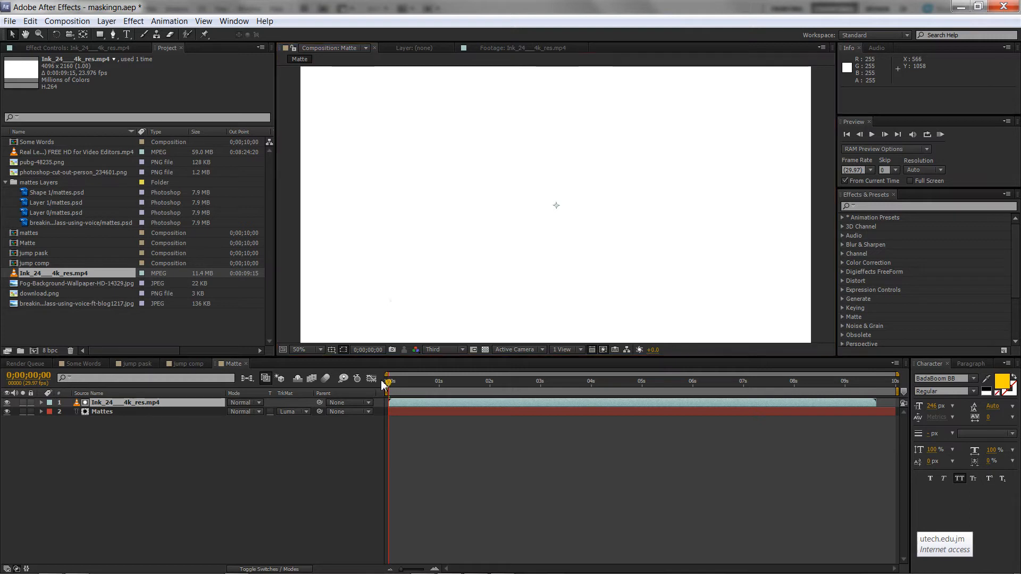
- Play a RAM preview of the ink footage in the composition and move the current time to 0;00;00;24
{"action": "key", "text": "KP_0"}
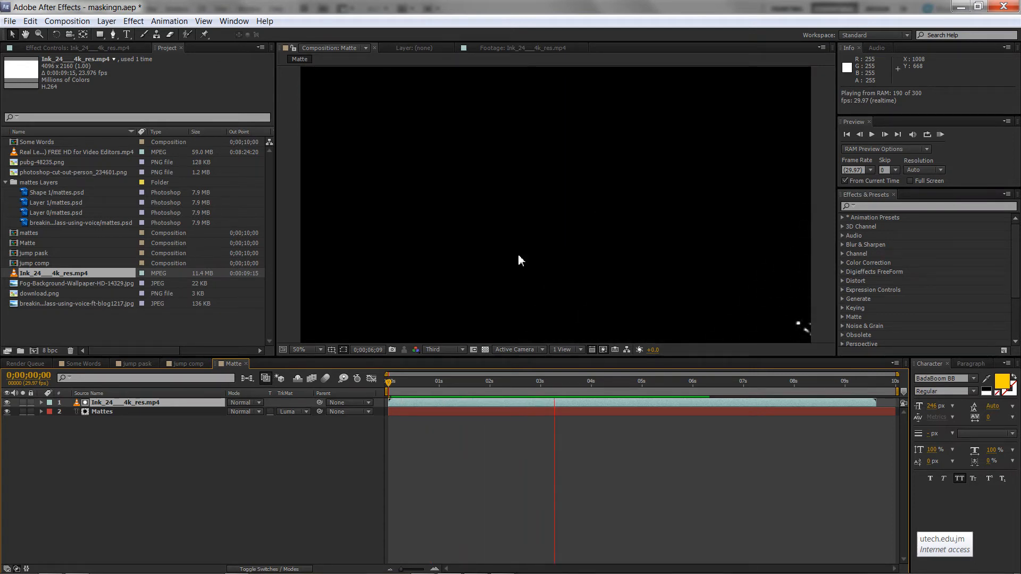
{"action": "key", "text": "space"}
{"action": "scroll", "coordinate": [519, 256], "scroll_direction": "down", "scroll_amount": 2}
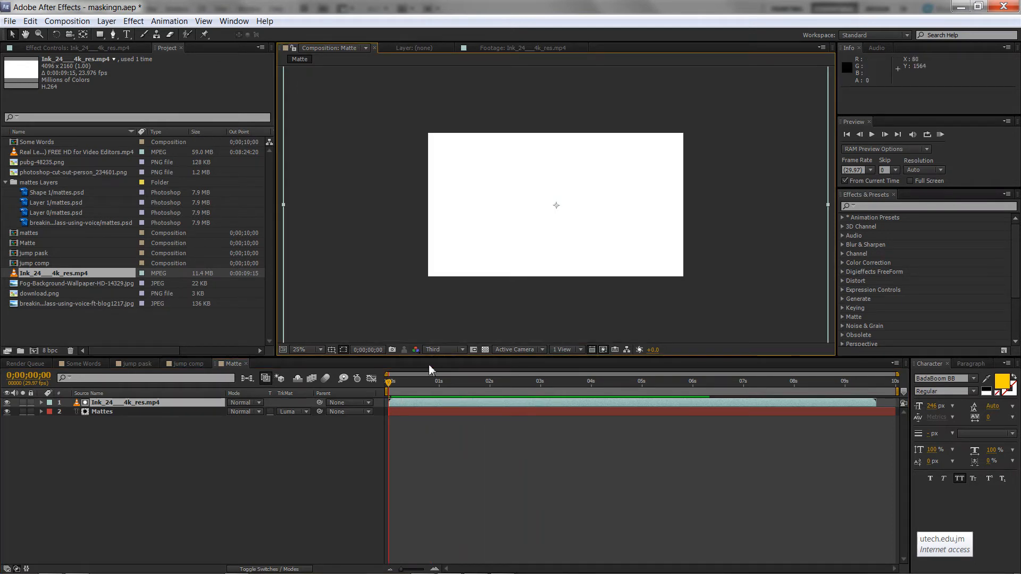
{"action": "mouse_move", "coordinate": [389, 382]}
{"action": "left_mouse_down"}
{"action": "mouse_move", "coordinate": [466, 389]}
{"action": "mouse_move", "coordinate": [422, 391]}
{"action": "mouse_move", "coordinate": [431, 394]}
{"action": "left_mouse_up"}
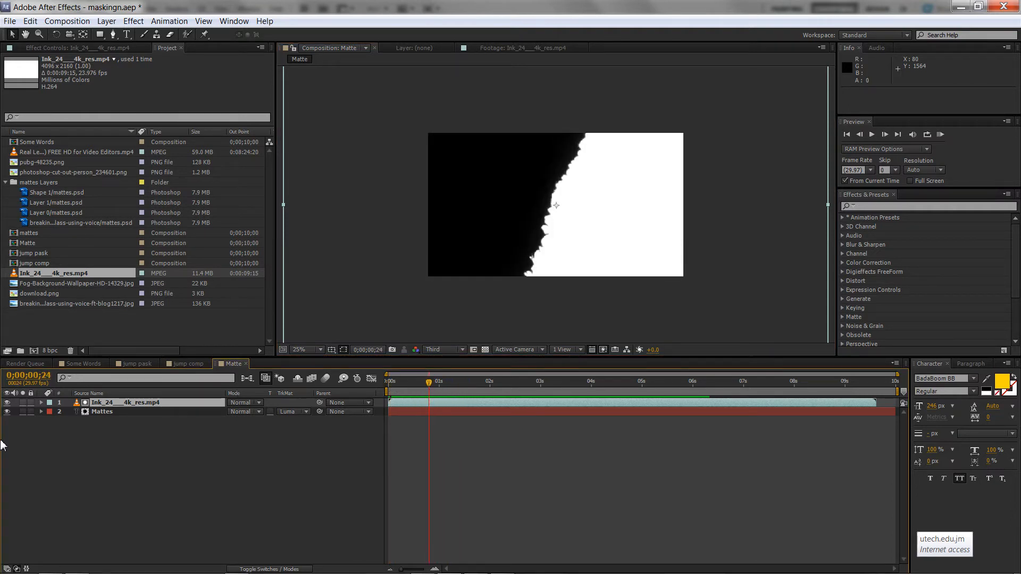
- Hide the ink footage layer and scrub back to 0;00;00;08 to check its luma matte on the Mattes text
{"action": "left_click", "coordinate": [7, 402]}
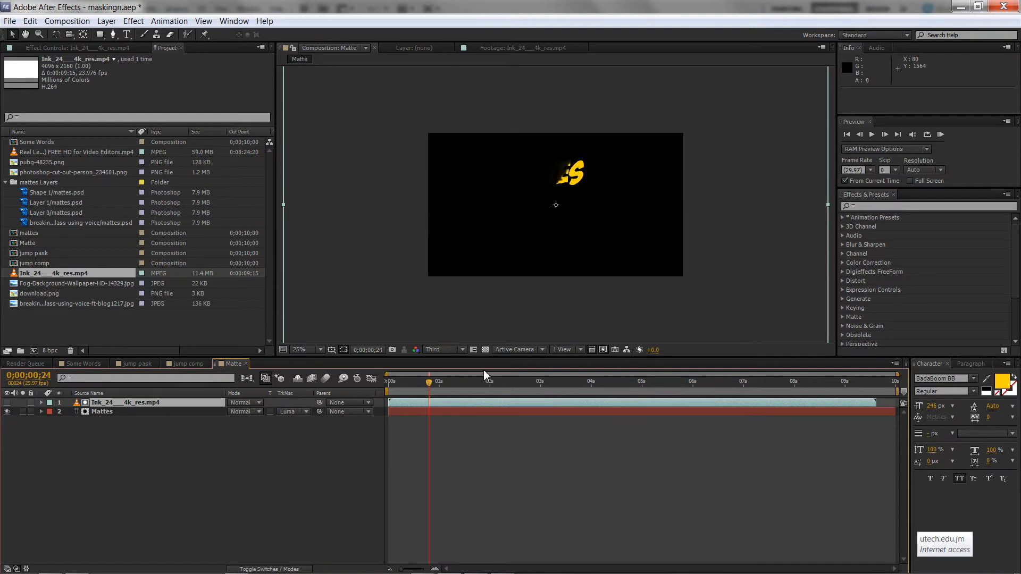
{"action": "left_click_drag", "start_coordinate": [429, 387], "coordinate": [403, 389]}
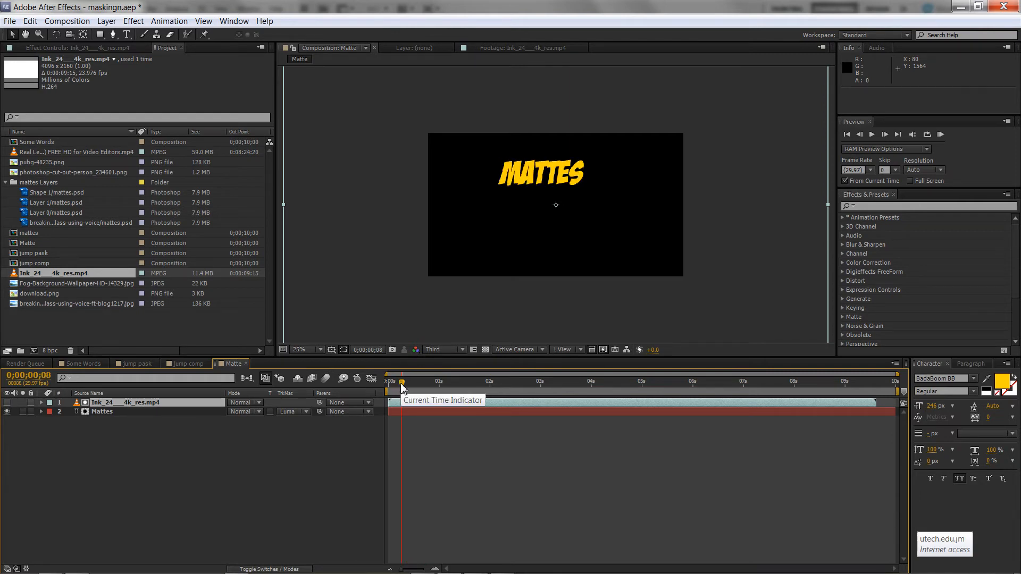
- Change the Mattes layer's track matte to Alpha Matte "Ink_24___4k_res.mp4" and scrub to 0;00;01;02 to check it
{"action": "left_click", "coordinate": [291, 412]}
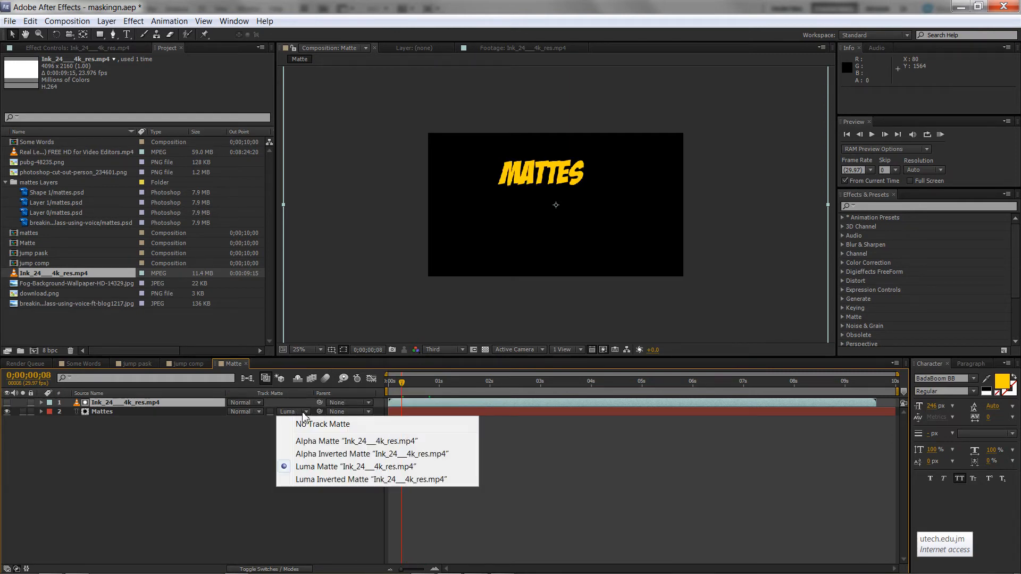
{"action": "left_click", "coordinate": [319, 441]}
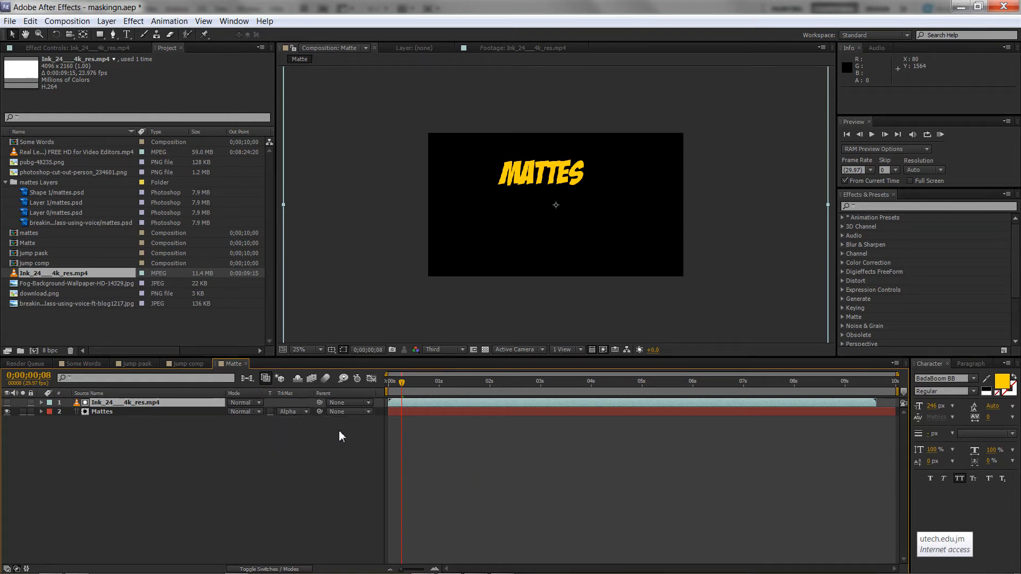
{"action": "left_click", "coordinate": [395, 383]}
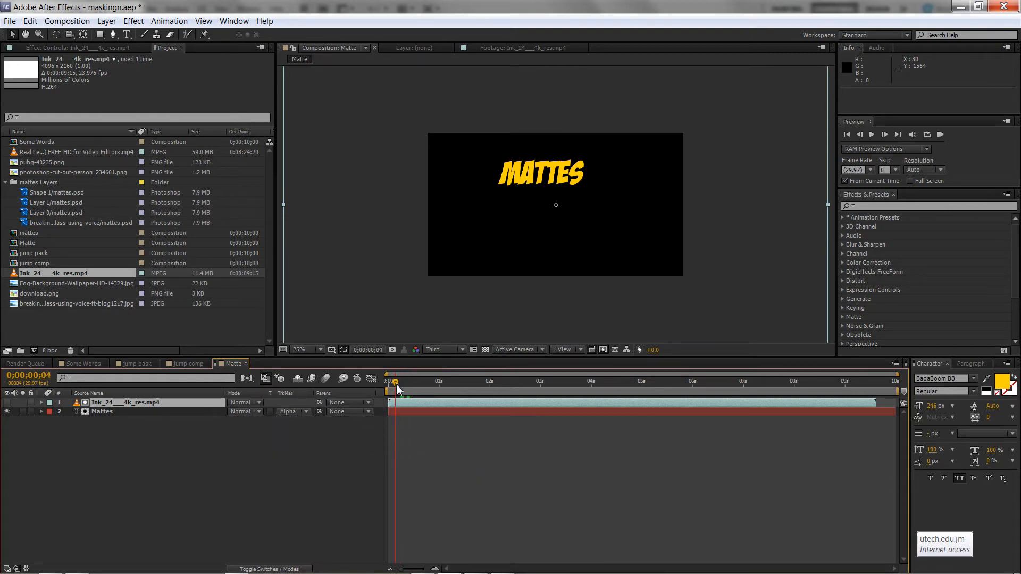
{"action": "left_click_drag", "start_coordinate": [397, 384], "coordinate": [443, 384]}
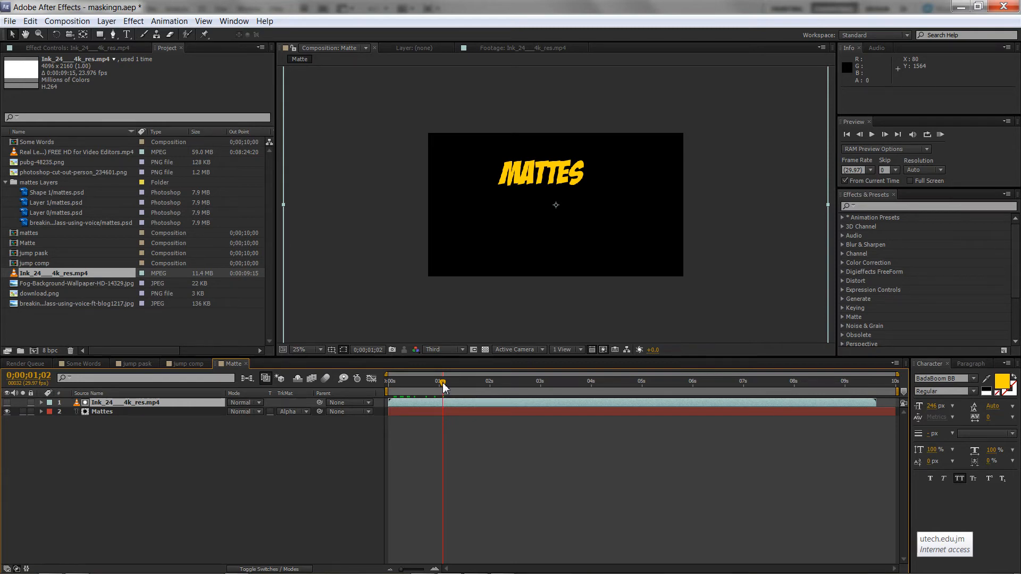
- Switch to Windows Explorer, look through the Downloads folder for another matte source, and return to After Effects
{"action": "key", "text": "alt+Tab"}
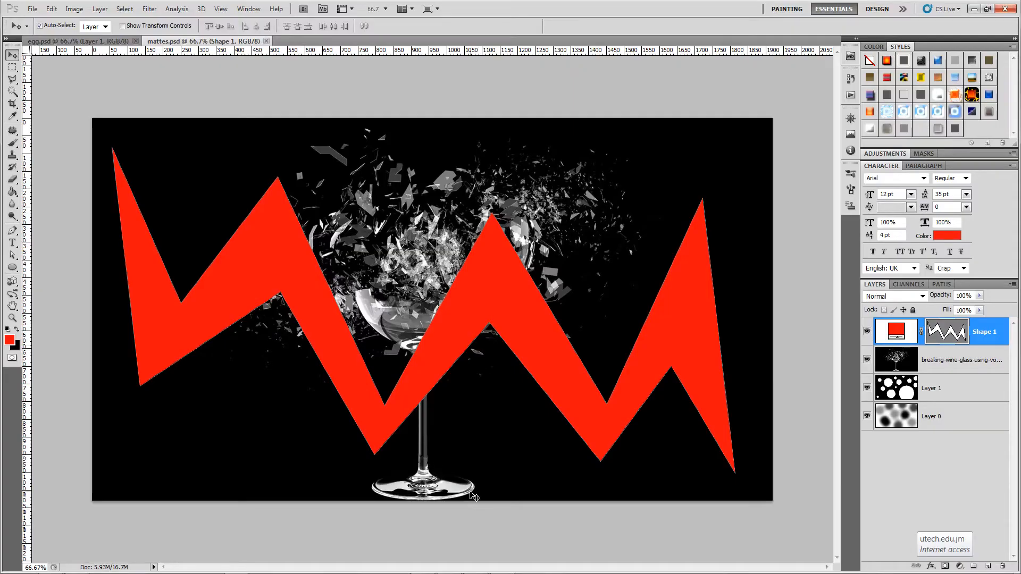
{"action": "key", "text": "alt+Tab"}
{"action": "key", "text": "alt+Tab"}
{"action": "key", "text": "alt+Tab"}
{"action": "key", "text": "alt+Tab"}
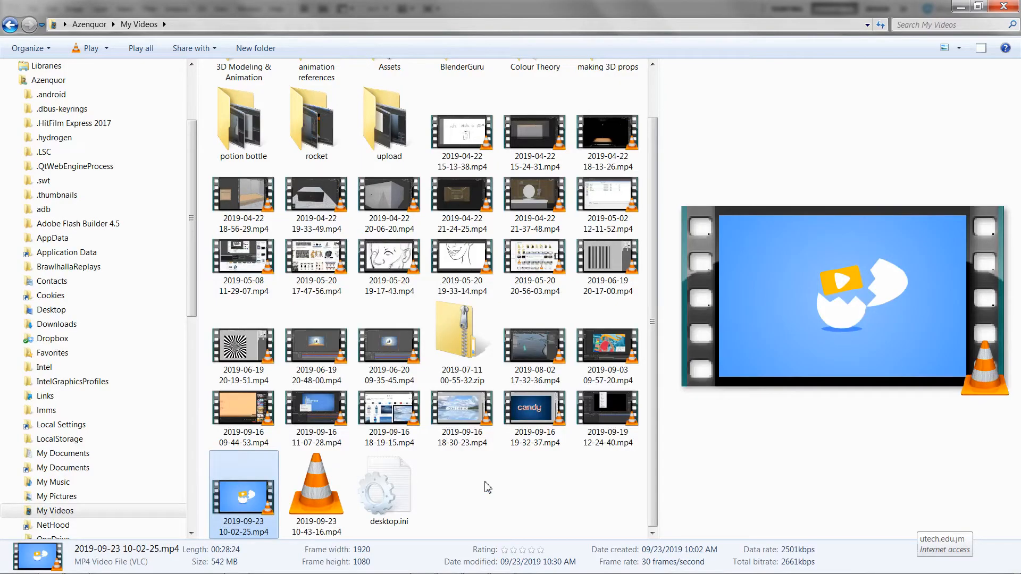
{"action": "left_click", "coordinate": [573, 477]}
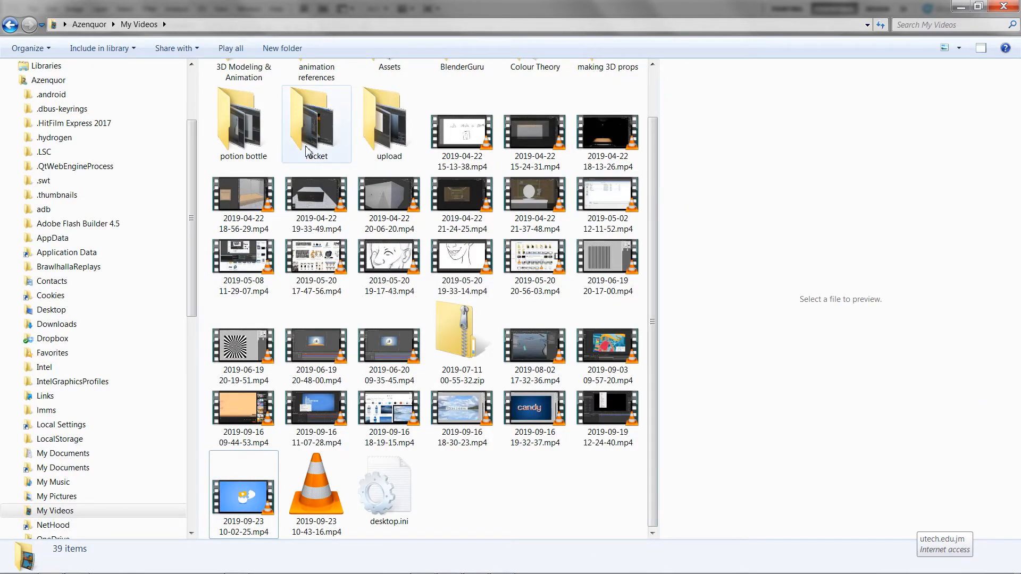
{"action": "scroll", "coordinate": [81, 96], "scroll_direction": "up", "scroll_amount": 3}
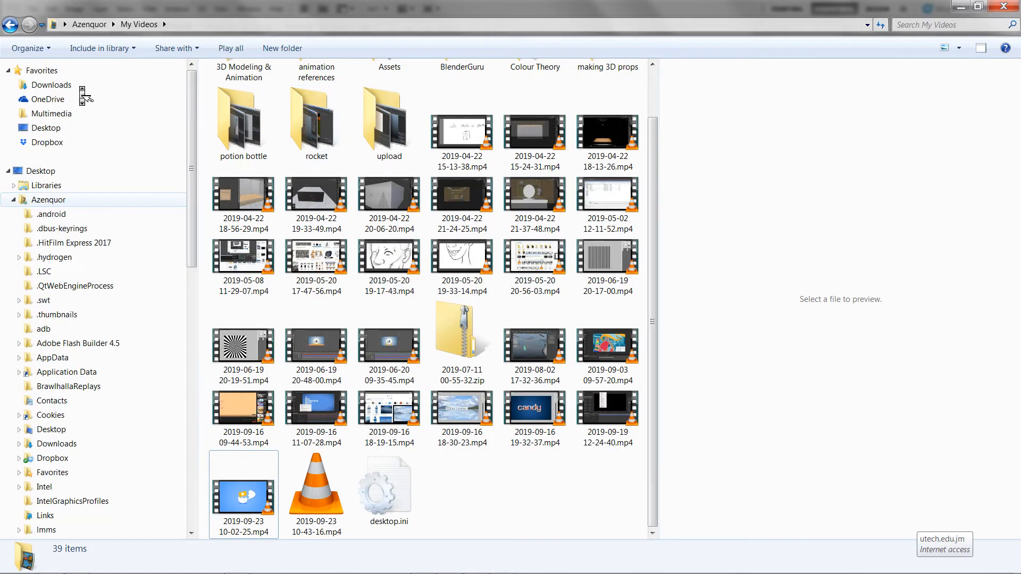
{"action": "left_click", "coordinate": [51, 85]}
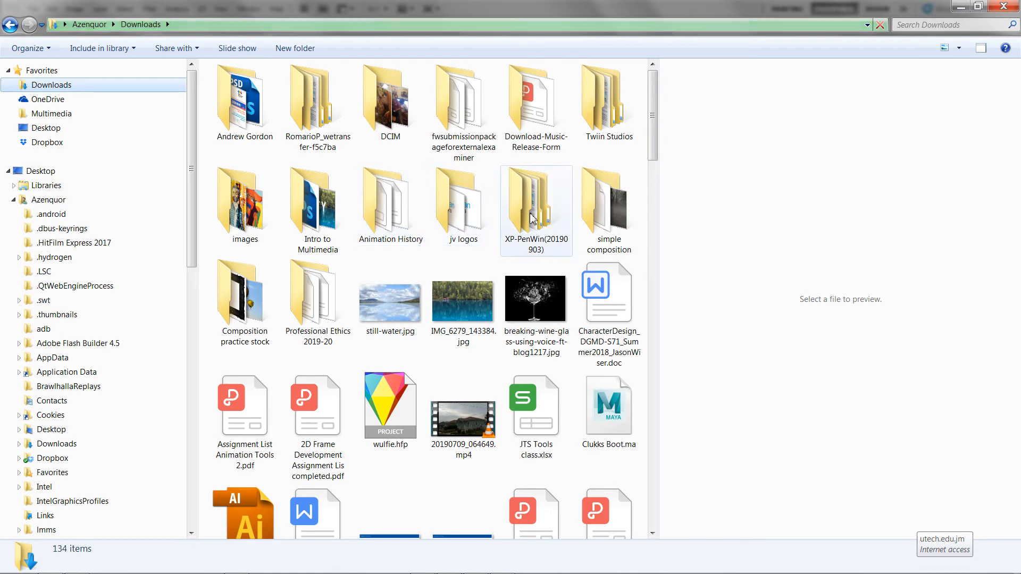
{"action": "left_click_drag", "start_coordinate": [657, 140], "coordinate": [668, 425]}
{"action": "key", "text": "alt+Tab"}
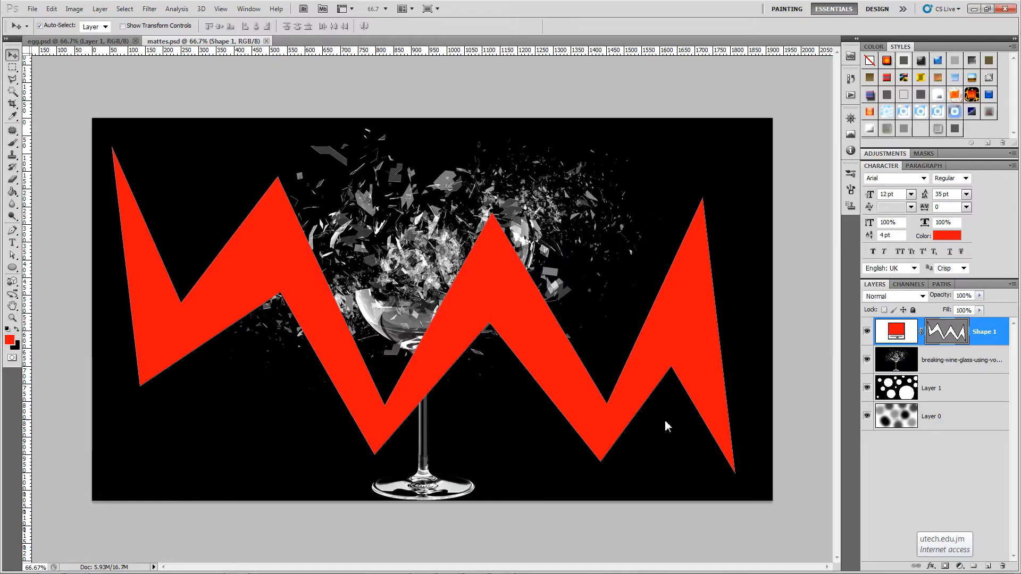
{"action": "key", "text": "alt+Tab"}
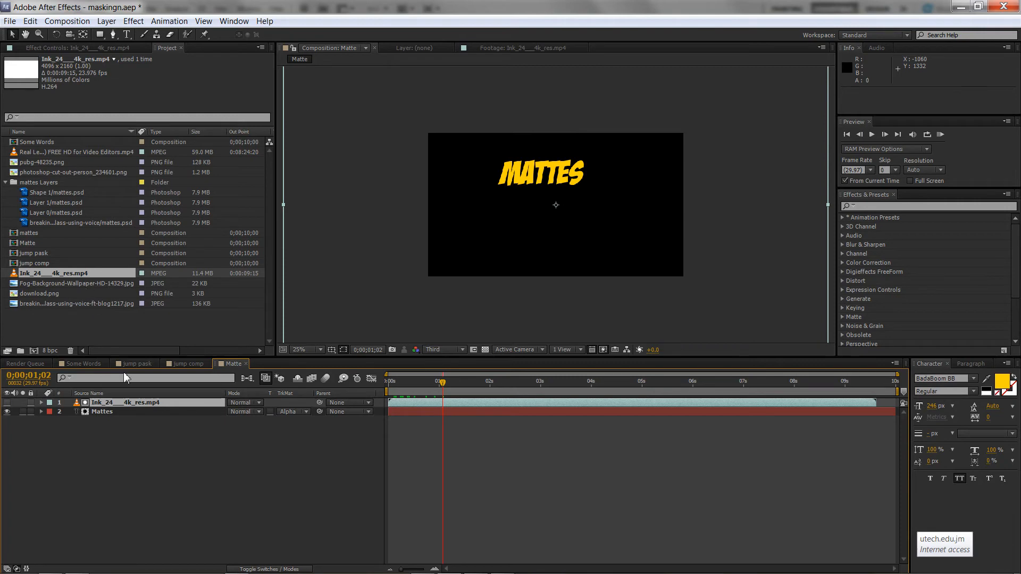
- Delete the Ink_24___4k_res.mp4 layer from the Matte composition
{"action": "left_click", "coordinate": [140, 402]}
{"action": "left_click", "coordinate": [142, 440]}
{"action": "left_click", "coordinate": [117, 404]}
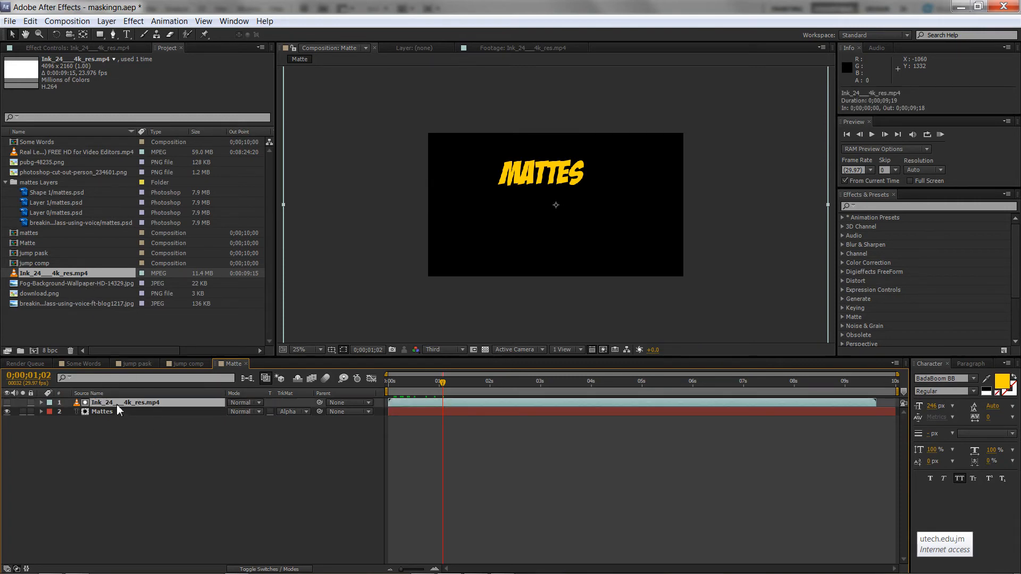
{"action": "key", "text": "Delete"}
- Add Fog-Background-Wallpaper-HD-14329.jpg above the Mattes text, enlarged to about 253% and positioned at about 1528, 540
{"action": "left_click_drag", "start_coordinate": [49, 283], "coordinate": [113, 398]}
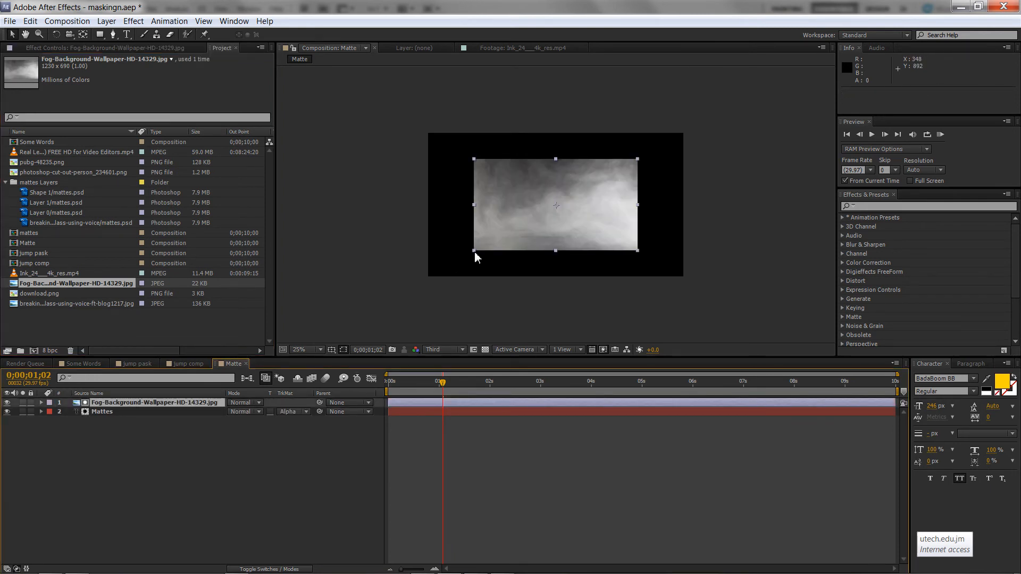
{"action": "left_click_drag", "start_coordinate": [474, 251], "coordinate": [347, 327]}
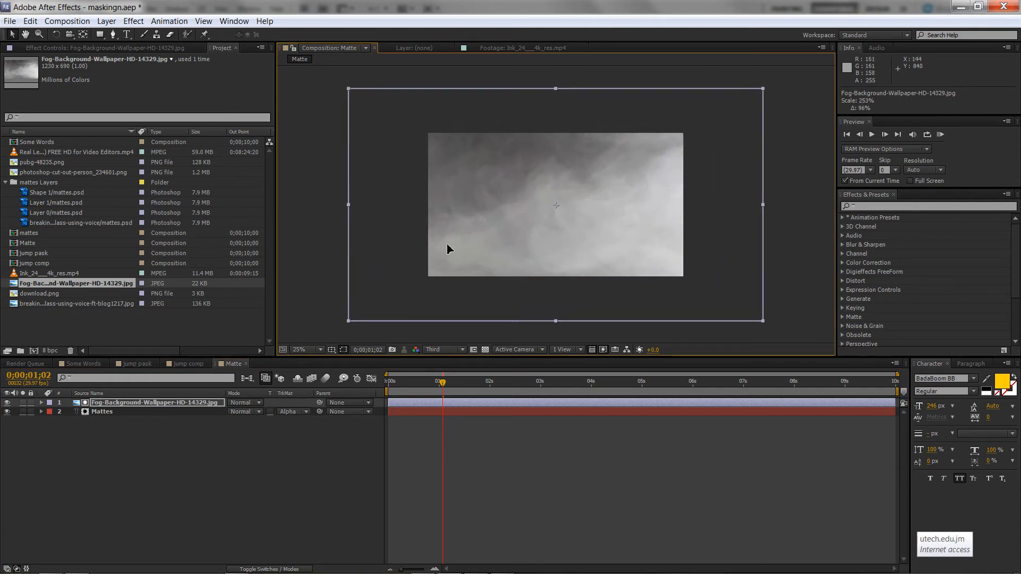
{"action": "left_click_drag", "start_coordinate": [447, 249], "coordinate": [522, 245]}
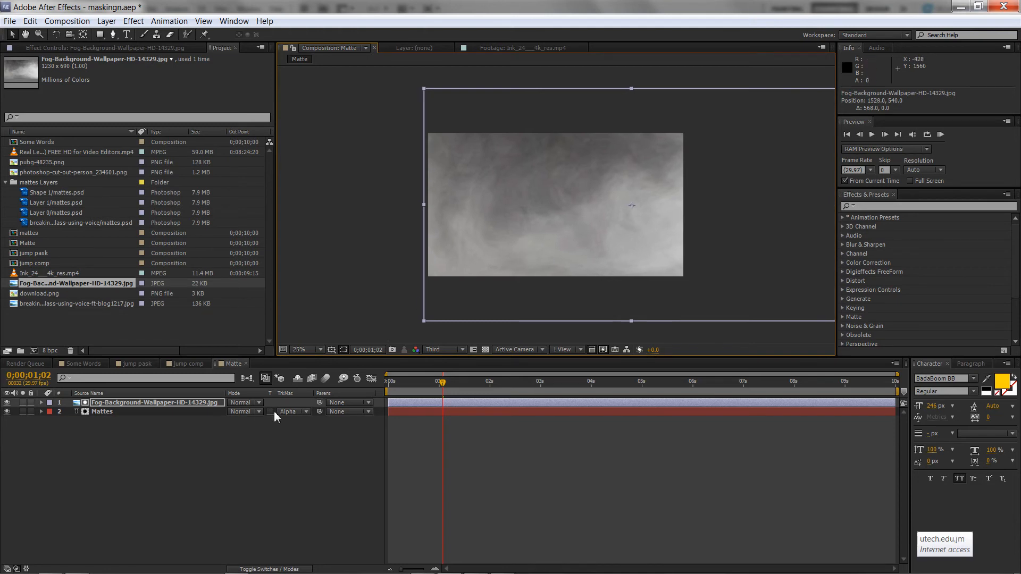
- Animate the fog layer's position with keyframes at 0;00;00;00 and 0;00;05;01, shifting it horizontally to about 412, 540 at the second
{"action": "key", "text": "p"}
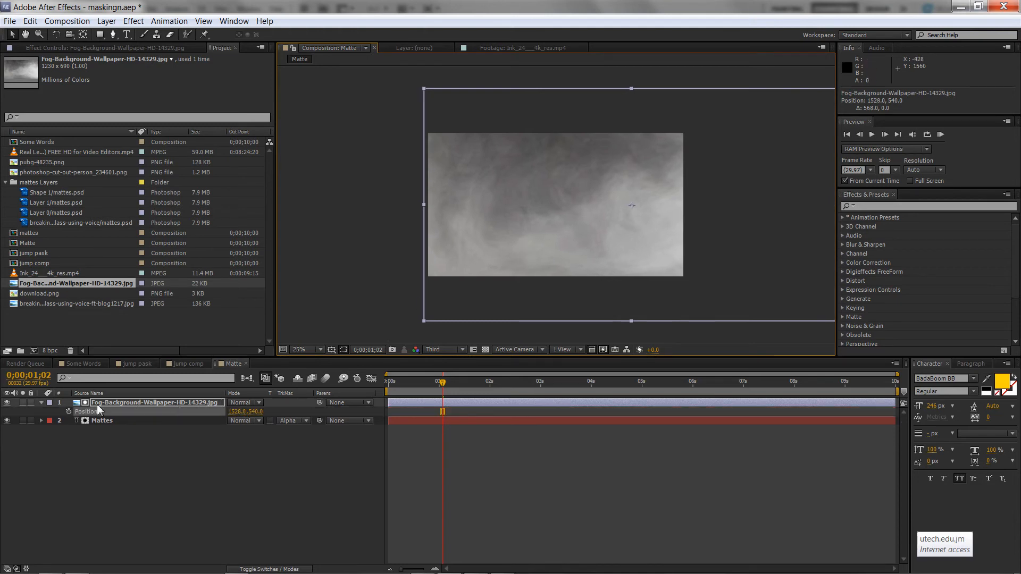
{"action": "left_click", "coordinate": [69, 411]}
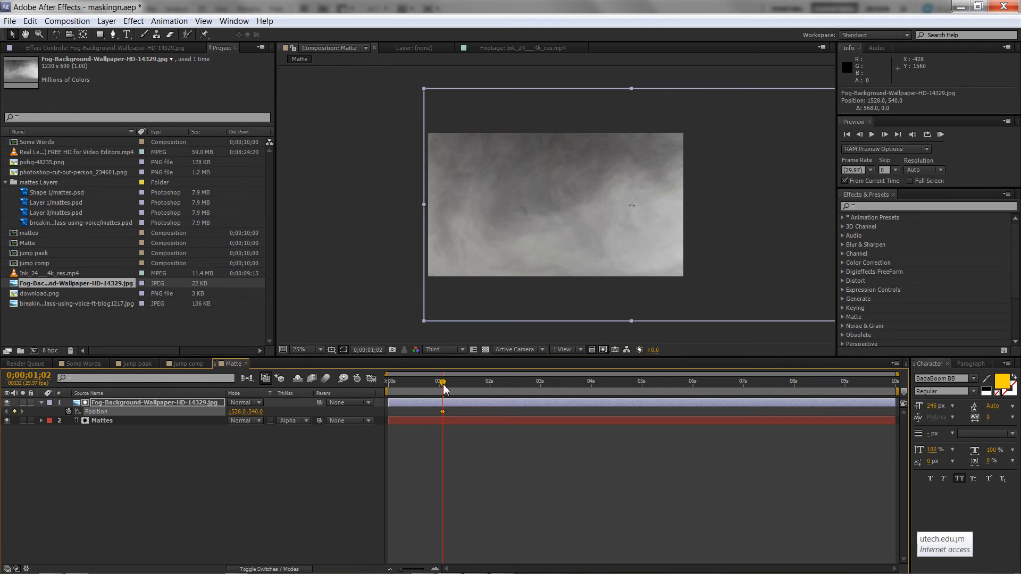
{"action": "left_click_drag", "start_coordinate": [442, 411], "coordinate": [389, 413]}
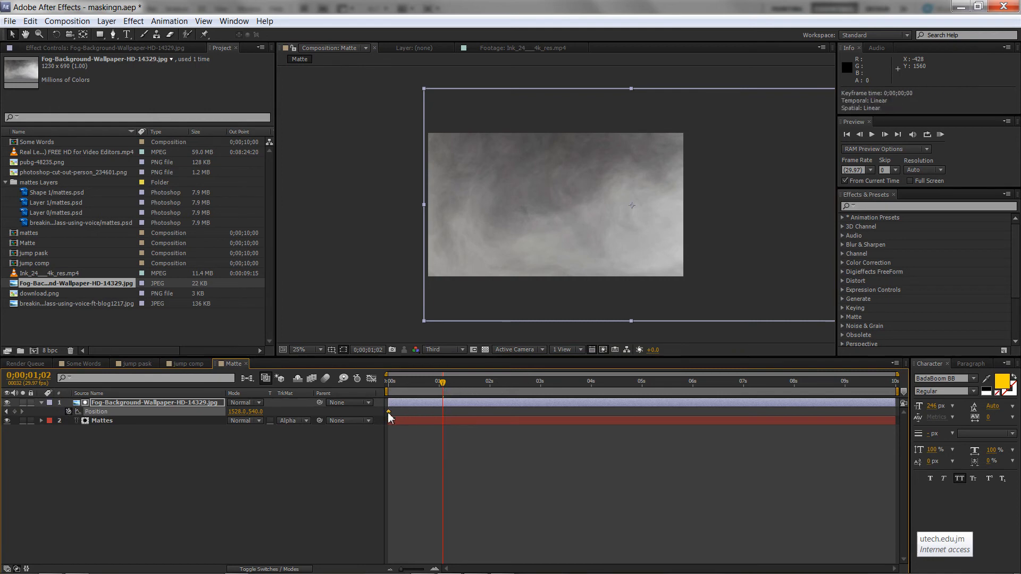
{"action": "left_click_drag", "start_coordinate": [444, 384], "coordinate": [643, 394]}
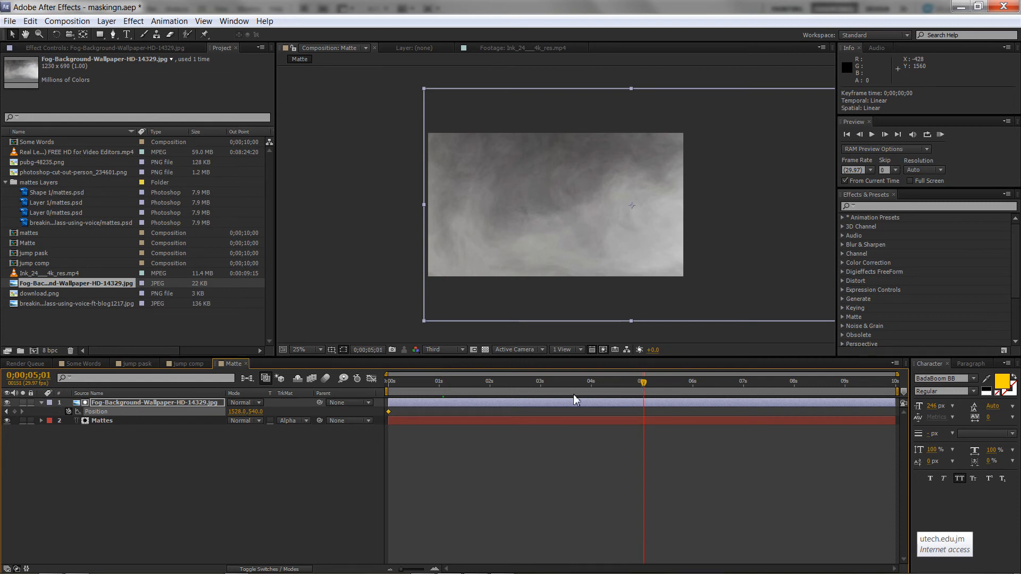
{"action": "left_click_drag", "start_coordinate": [649, 207], "coordinate": [502, 208]}
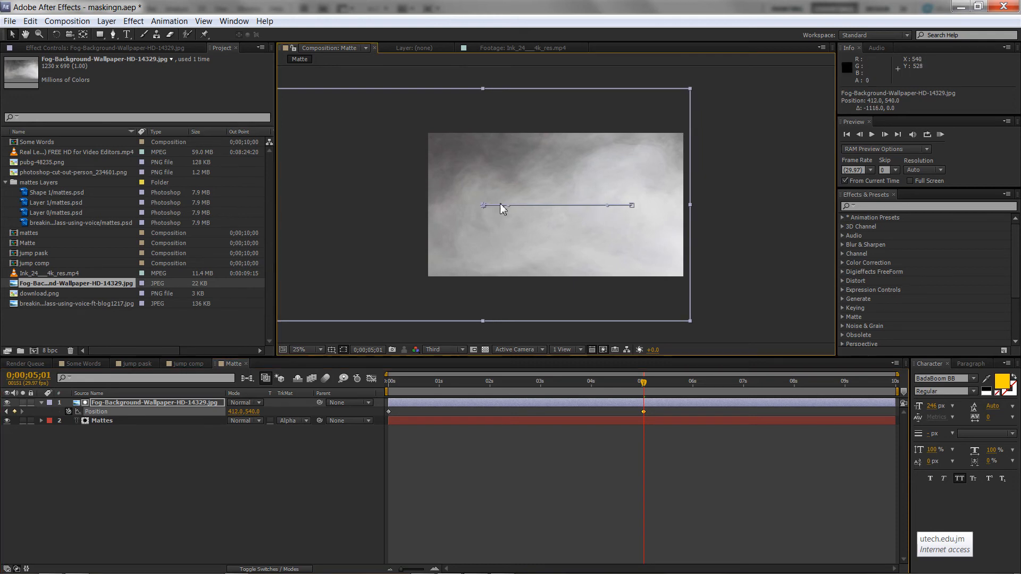
{"action": "left_click", "coordinate": [533, 79]}
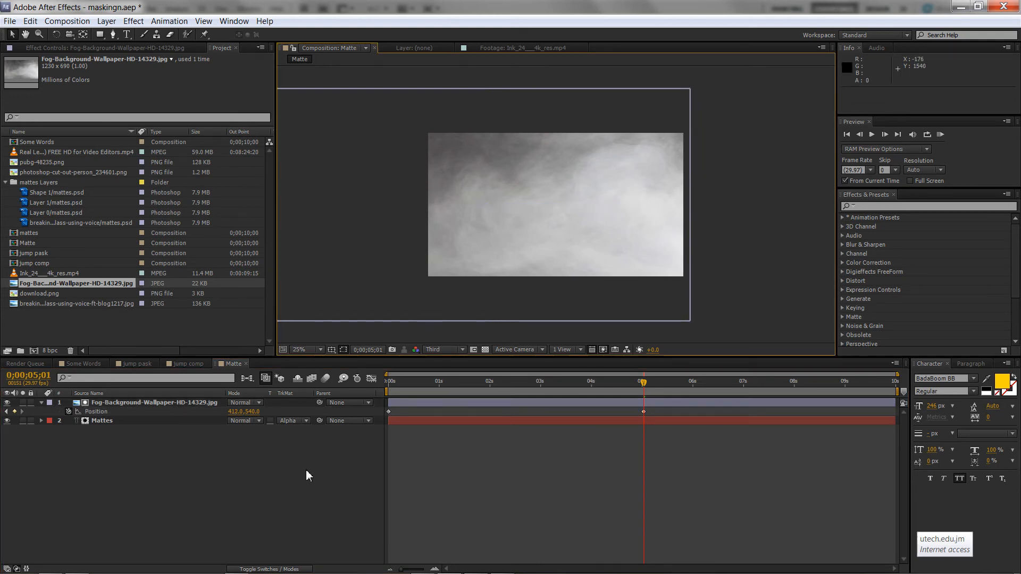
- Set the Mattes layer's track matte to Luma Matte using the fog image, hide the fog layer, and scrub to 0;00;02;01
{"action": "left_click", "coordinate": [302, 422]}
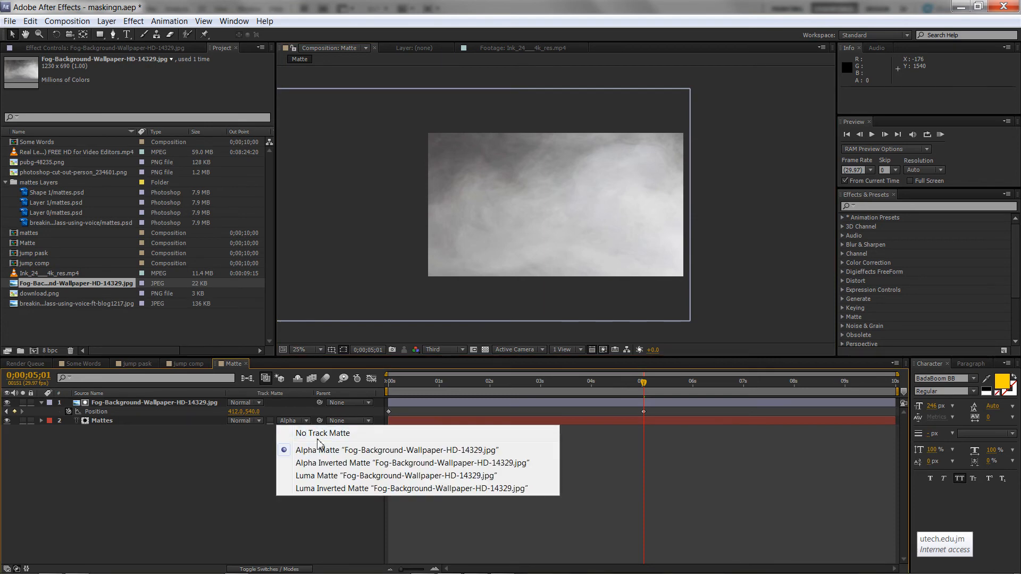
{"action": "left_click", "coordinate": [330, 475]}
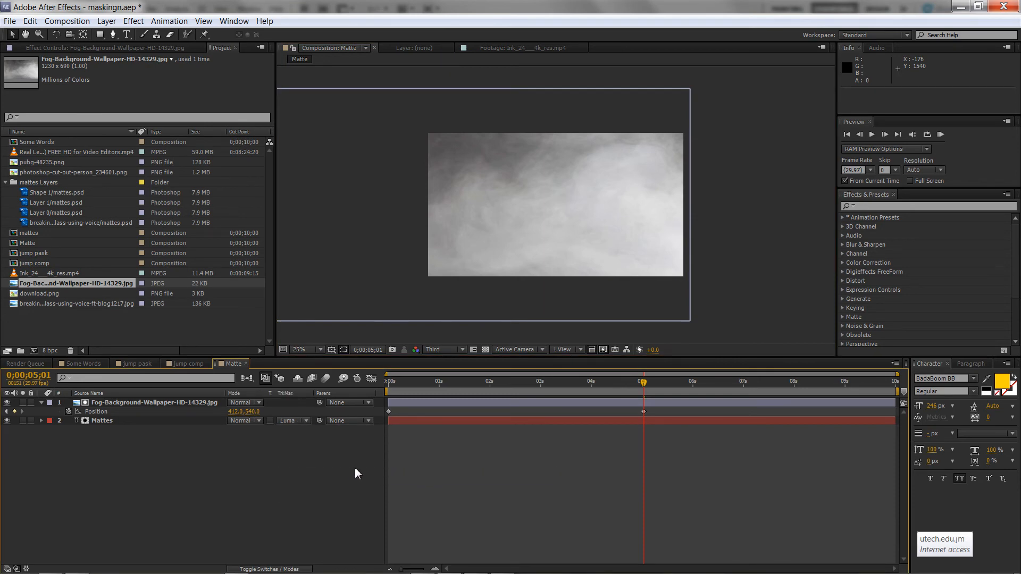
{"action": "left_click", "coordinate": [8, 402]}
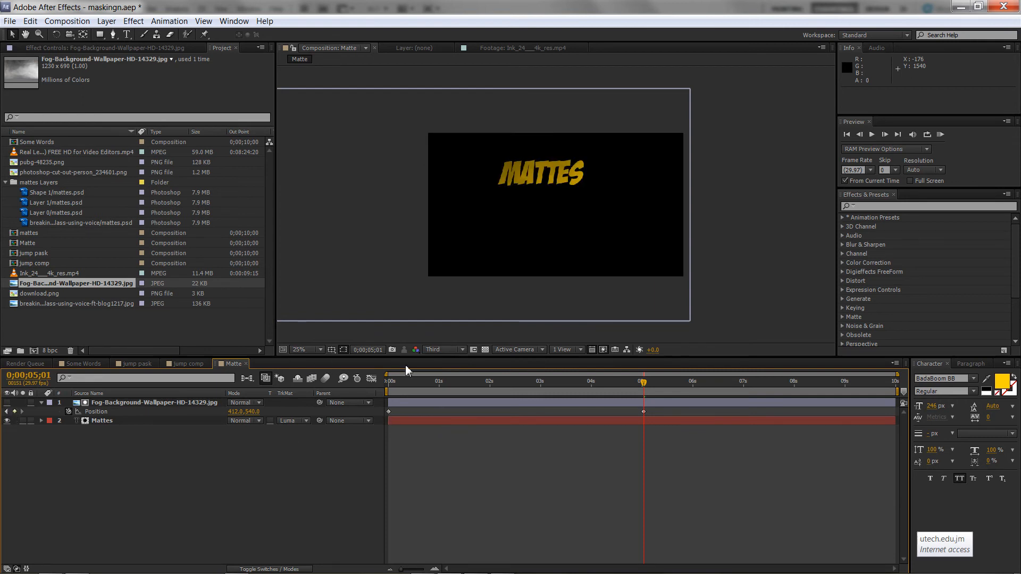
{"action": "left_click_drag", "start_coordinate": [633, 381], "coordinate": [492, 385]}
- Change the Mattes layer's track matte to Luma Inverted Matte and scrub through to 0;00;05;27 to check the effect
{"action": "left_click", "coordinate": [297, 421]}
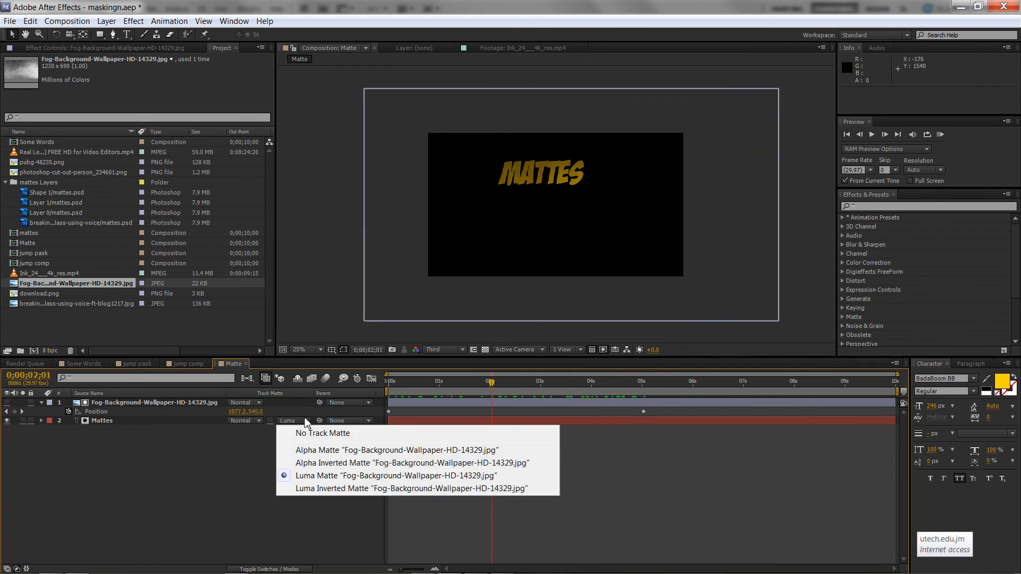
{"action": "left_click", "coordinate": [311, 488]}
{"action": "left_click_drag", "start_coordinate": [394, 384], "coordinate": [678, 381]}
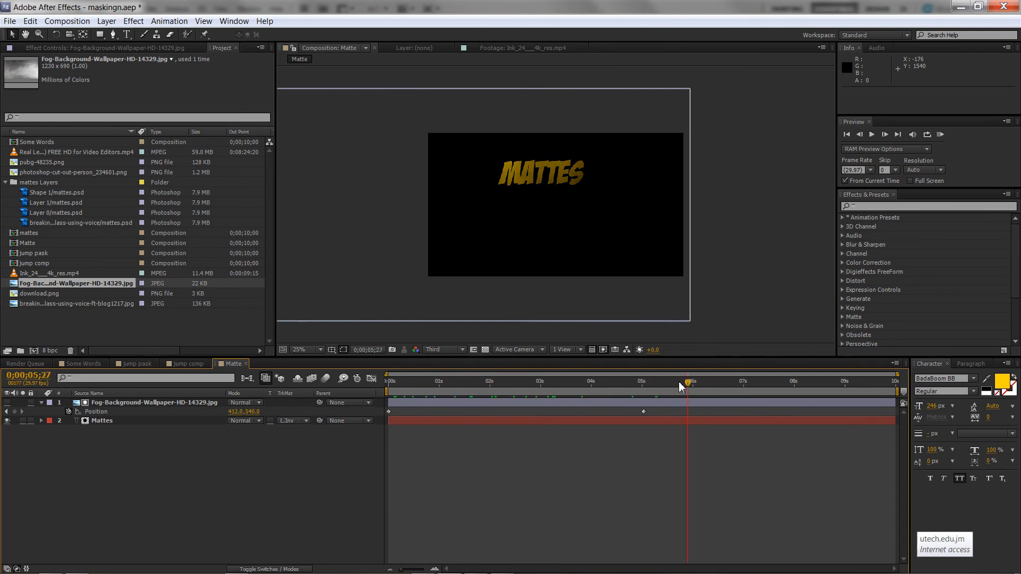